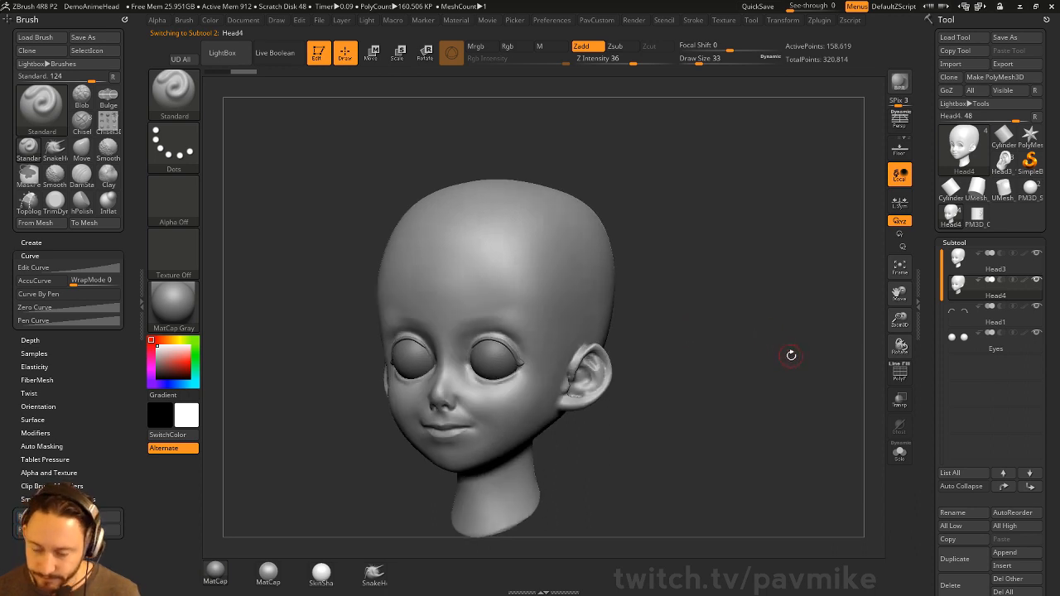
# Set the masking brush to MaskLasso for use on the Head4 subtool.
pyautogui.press('s')
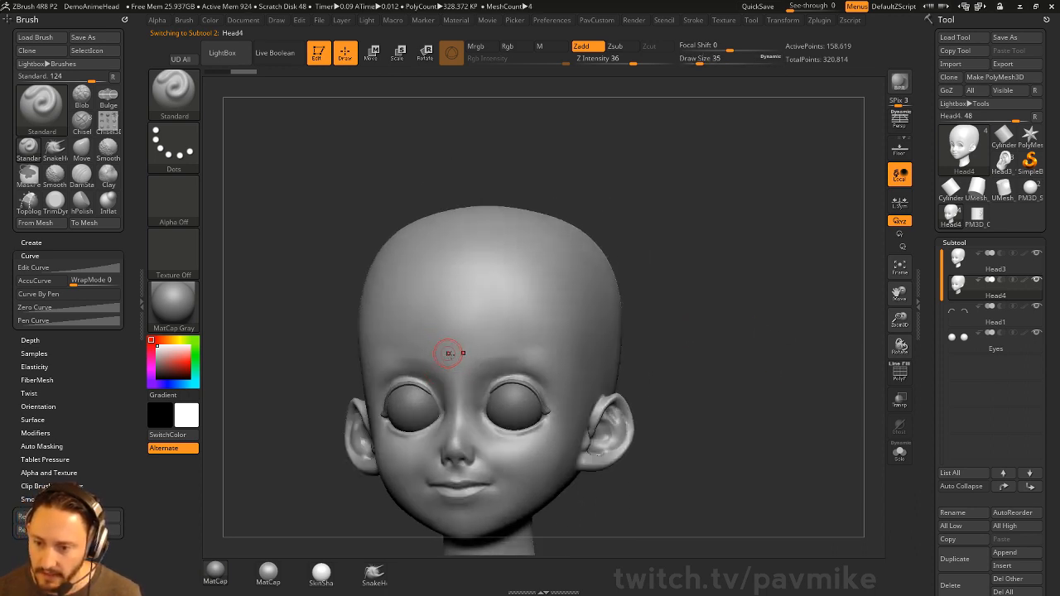
pyautogui.moveTo(751, 326)
pyautogui.mouseDown()
pyautogui.moveTo(842, 327)
pyautogui.moveTo(776, 293)
pyautogui.mouseUp()
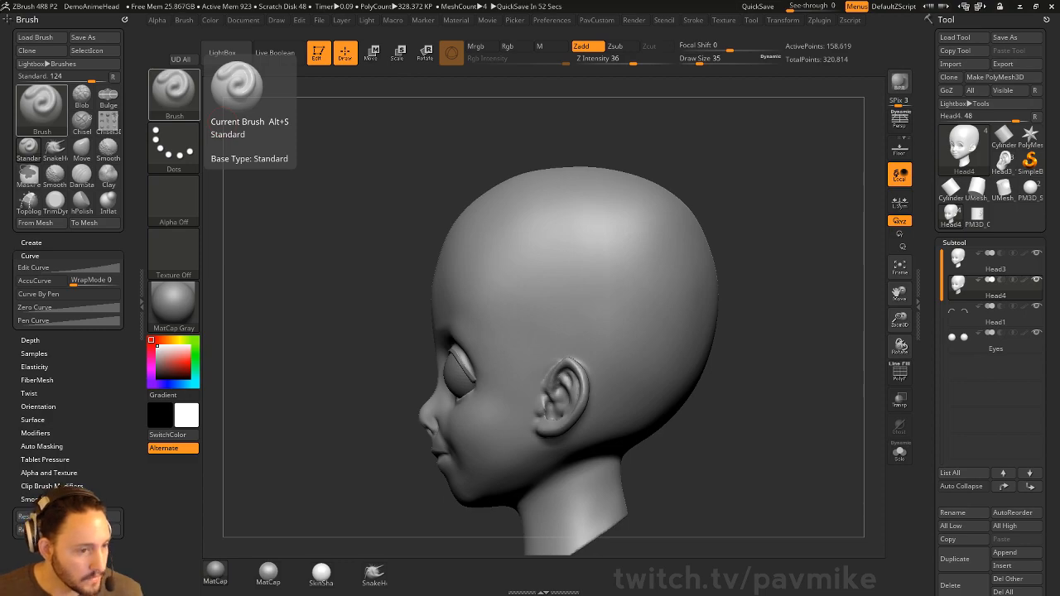
pyautogui.moveTo(0, 154); pyautogui.dragTo(0, 8)
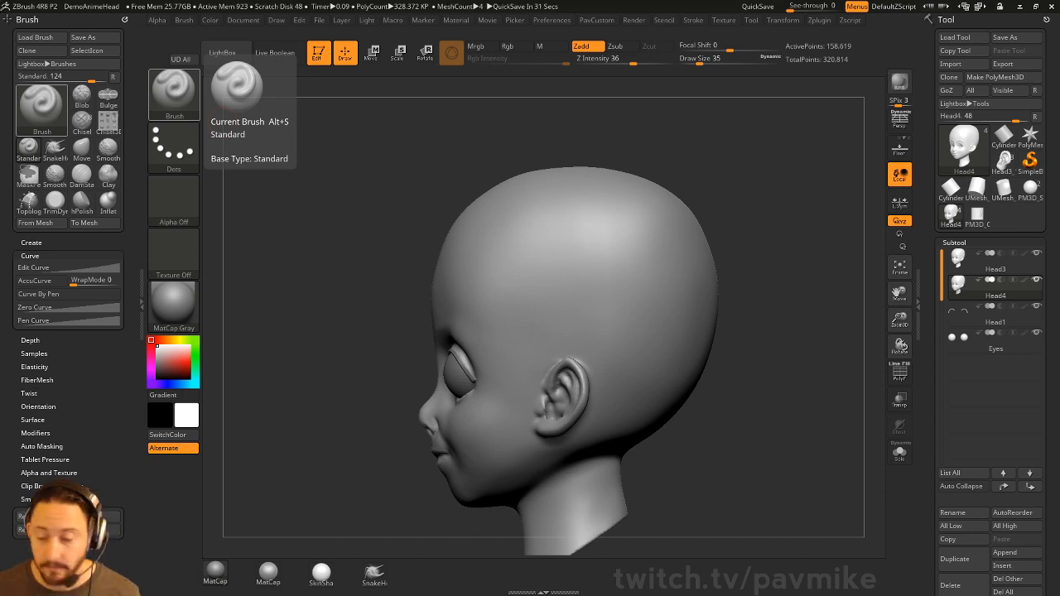
pyautogui.moveTo(778, 222)
pyautogui.mouseDown()
pyautogui.moveTo(828, 244)
pyautogui.moveTo(782, 243)
pyautogui.moveTo(773, 230)
pyautogui.moveTo(781, 252)
pyautogui.mouseUp()
pyautogui.keyDown('alt'); pyautogui.moveTo(781, 312); pyautogui.dragTo(799, 271); pyautogui.keyUp('alt')
pyautogui.keyDown('ctrl'); pyautogui.click(173, 94); pyautogui.keyUp('ctrl')
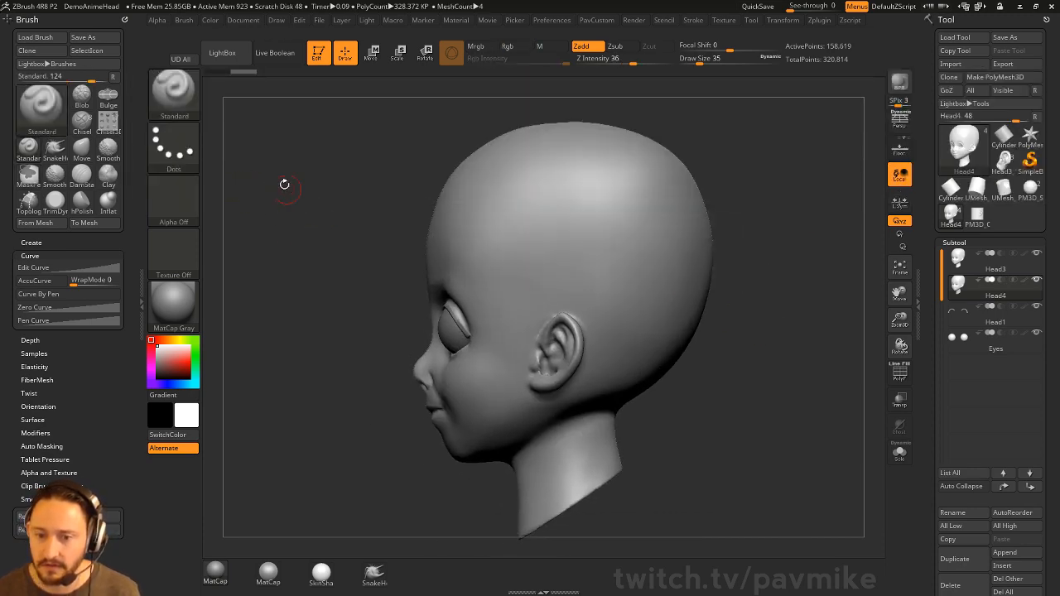
pyautogui.press('b')
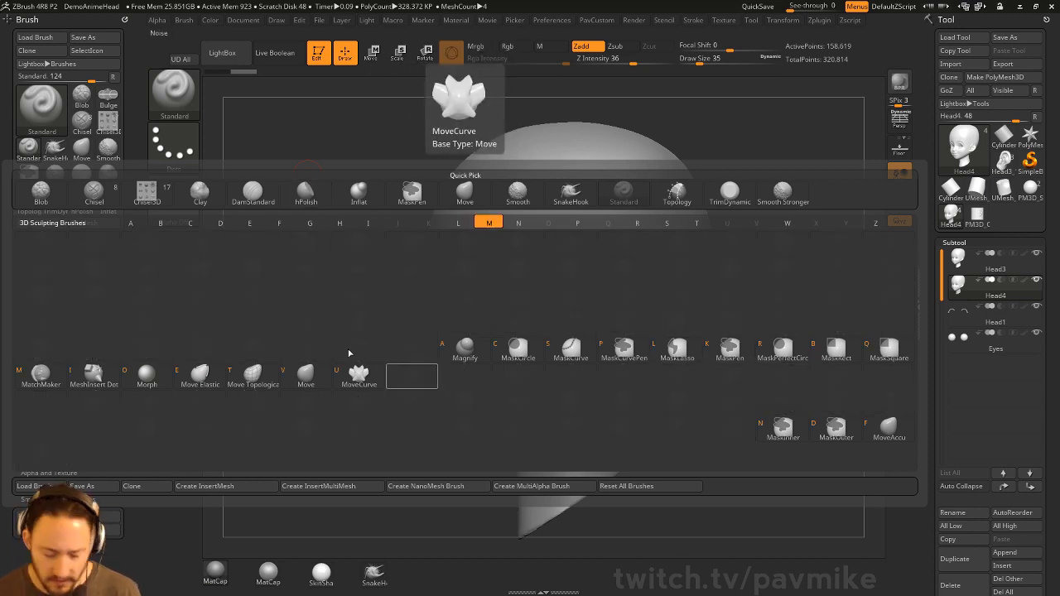
pyautogui.keyDown('ctrl'); pyautogui.click(189, 101); pyautogui.keyUp('ctrl')
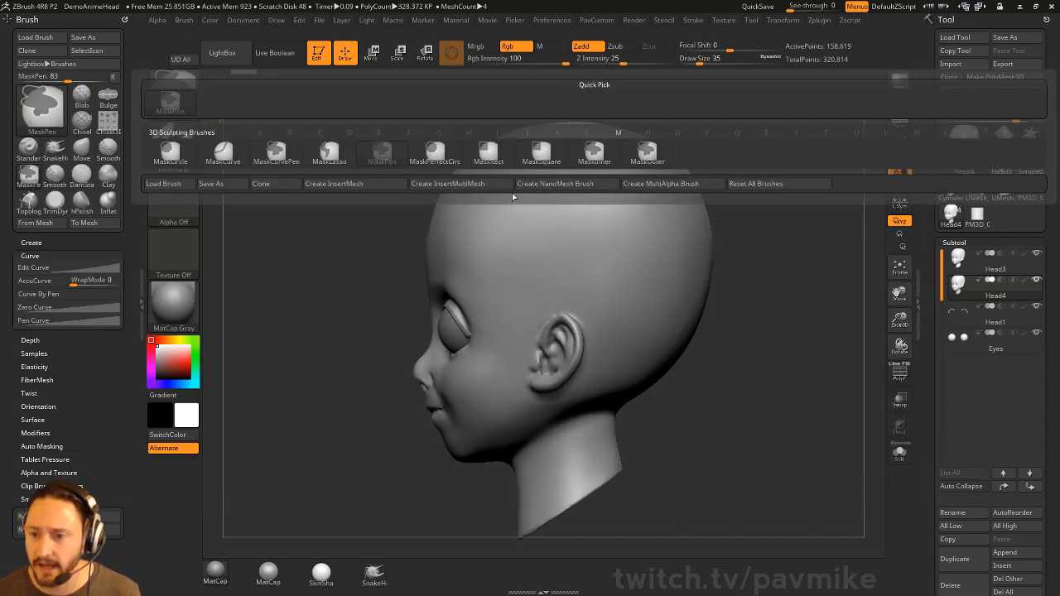
pyautogui.click(329, 153)
# Mask the lower face of Head4 from the nose down to the jaw with a lasso drawn in side view.
pyautogui.moveTo(310, 367); pyautogui.dragTo(377, 289)
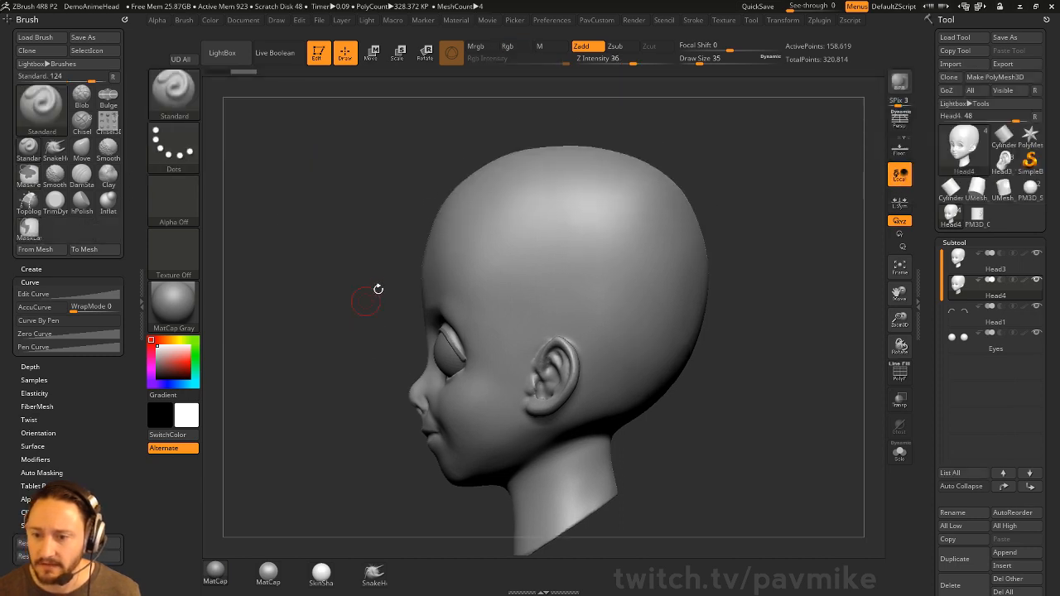
pyautogui.moveTo(319, 325); pyautogui.dragTo(345, 317)
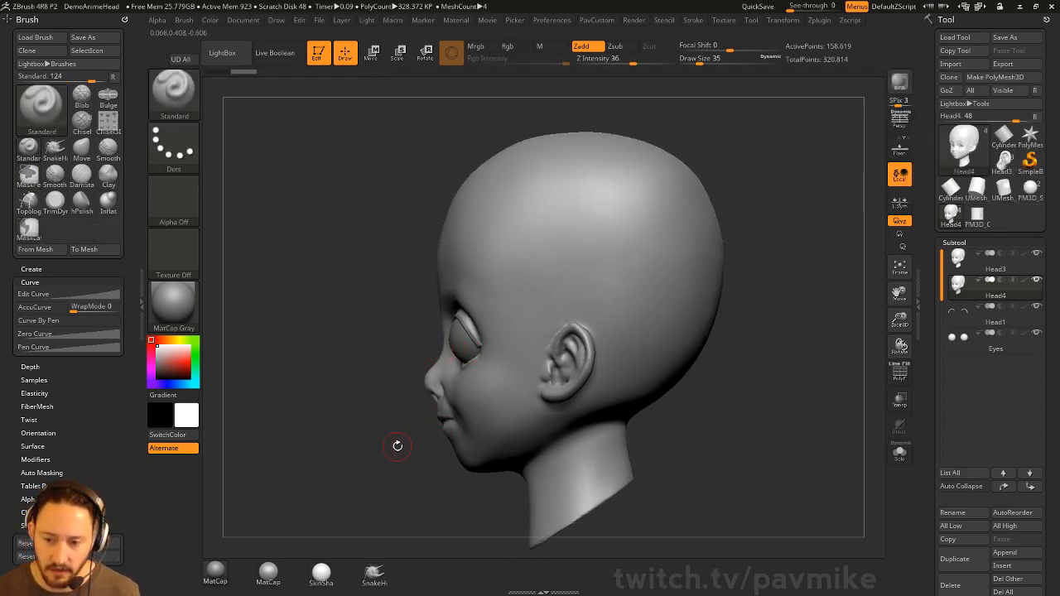
pyautogui.moveTo(398, 443); pyautogui.dragTo(392, 379)
pyautogui.press('ctrl')
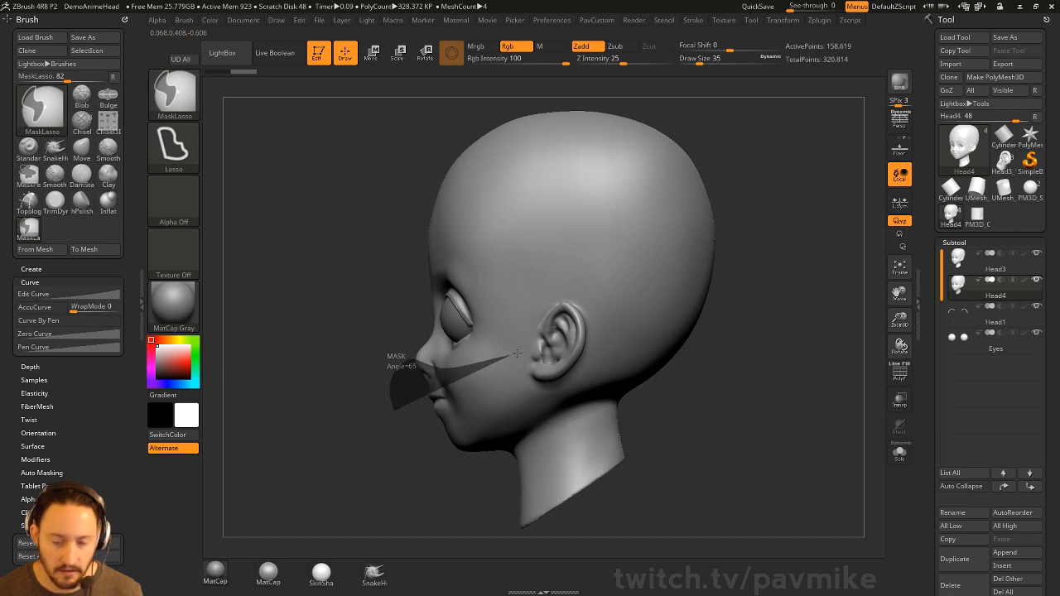
pyautogui.moveTo(523, 357)
pyautogui.keyDown('ctrl'); pyautogui.mouseDown()
pyautogui.moveTo(522, 388)
pyautogui.moveTo(435, 448)
pyautogui.moveTo(393, 461)
pyautogui.moveTo(765, 407)
pyautogui.moveTo(748, 386)
pyautogui.moveTo(774, 394)
pyautogui.mouseUp(); pyautogui.keyUp('ctrl')
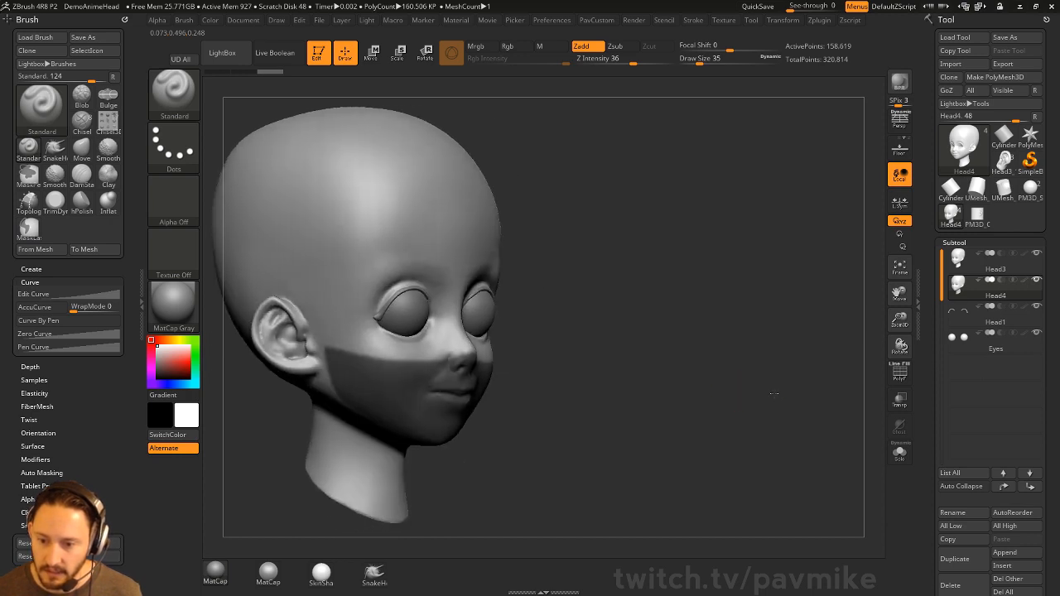
# Switch the masking brush to MaskPen and refine the mask edge around the nose and cheek of Head4.
pyautogui.keyDown('ctrl'); pyautogui.click(190, 102); pyautogui.keyUp('ctrl')
pyautogui.keyDown('ctrl'); pyautogui.click(225, 104); pyautogui.keyUp('ctrl')
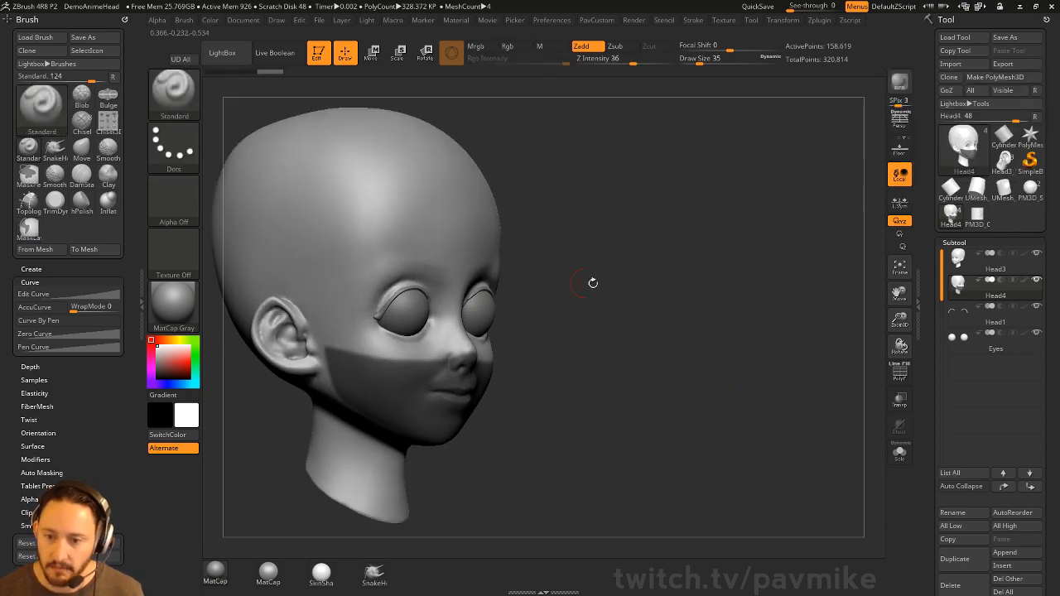
pyautogui.moveTo(592, 282); pyautogui.dragTo(583, 317)
pyautogui.moveTo(629, 361)
pyautogui.keyDown('alt'); pyautogui.mouseDown()
pyautogui.moveTo(639, 322)
pyautogui.moveTo(348, 340)
pyautogui.mouseUp(); pyautogui.keyUp('alt')
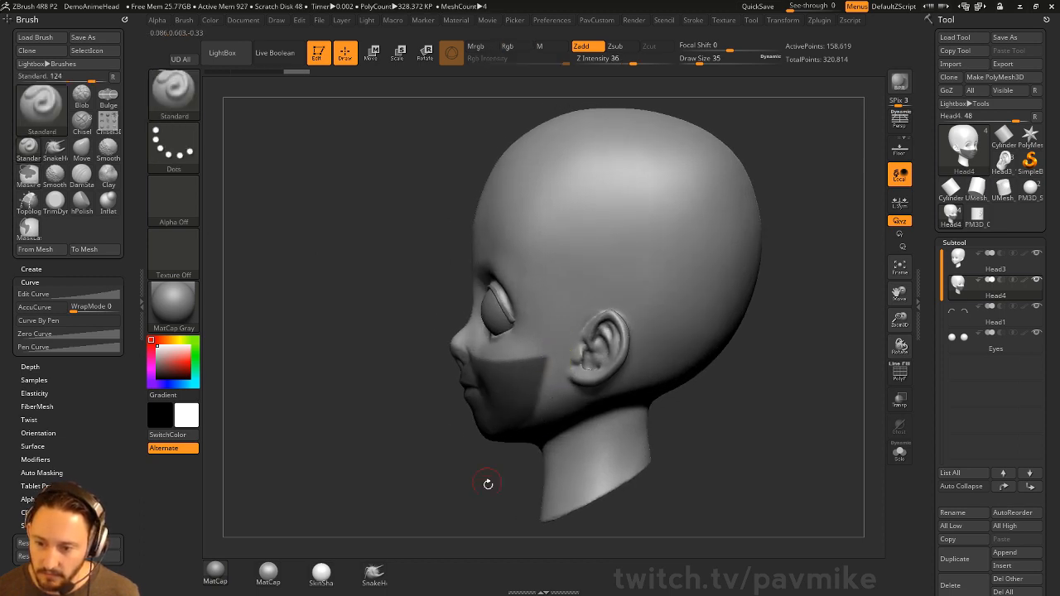
pyautogui.moveTo(485, 483); pyautogui.dragTo(548, 398)
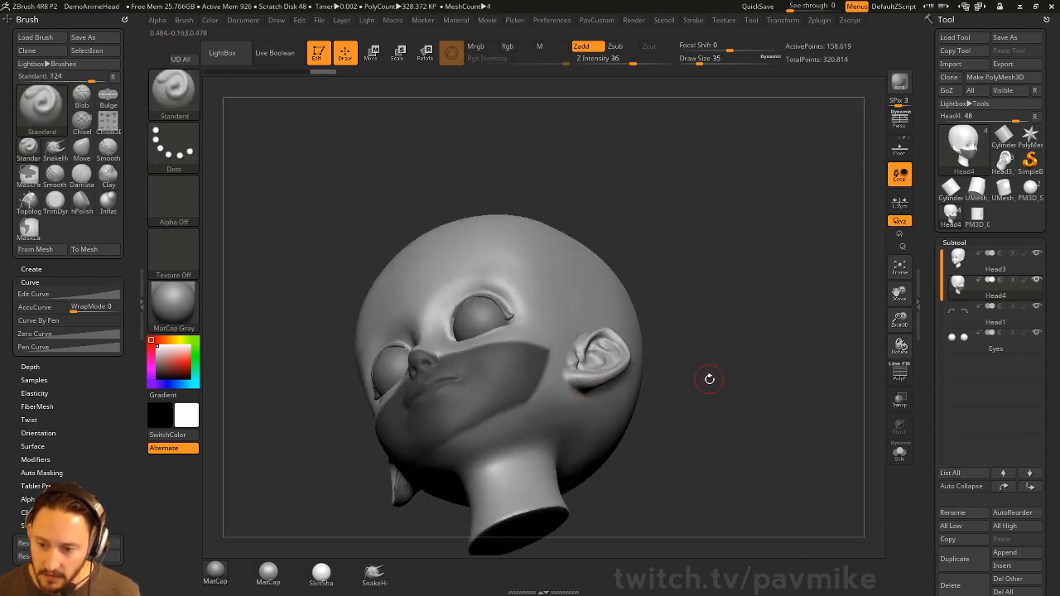
pyautogui.moveTo(709, 379)
pyautogui.mouseDown()
pyautogui.moveTo(726, 393)
pyautogui.moveTo(710, 376)
pyautogui.moveTo(703, 406)
pyautogui.mouseUp()
pyautogui.press('ctrl')
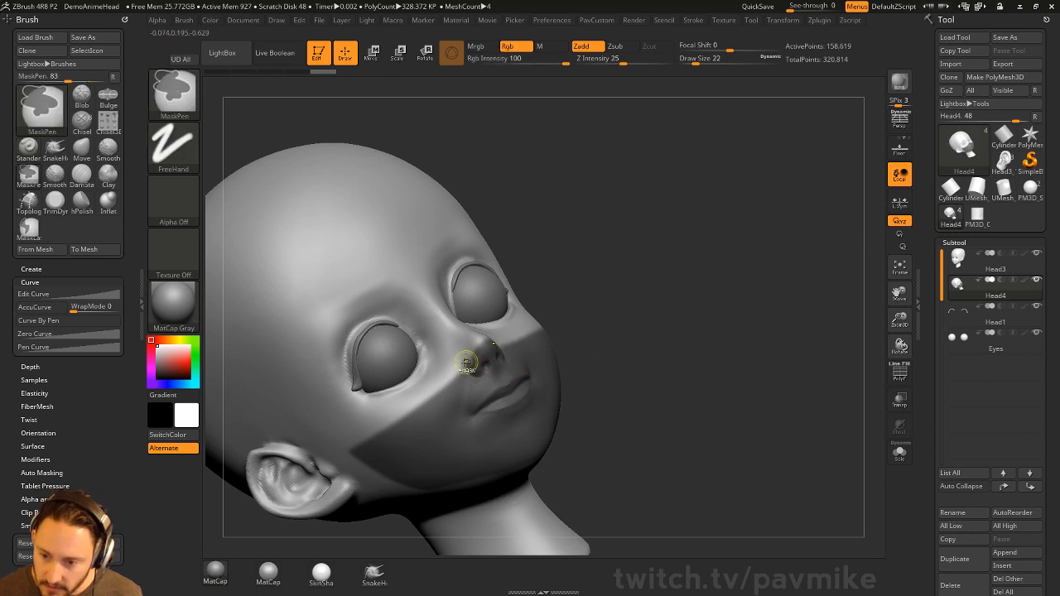
pyautogui.keyDown('ctrl'); pyautogui.moveTo(470, 355); pyautogui.dragTo(486, 349); pyautogui.keyUp('ctrl')
pyautogui.moveTo(547, 339); pyautogui.dragTo(533, 317)
pyautogui.press('ctrl')
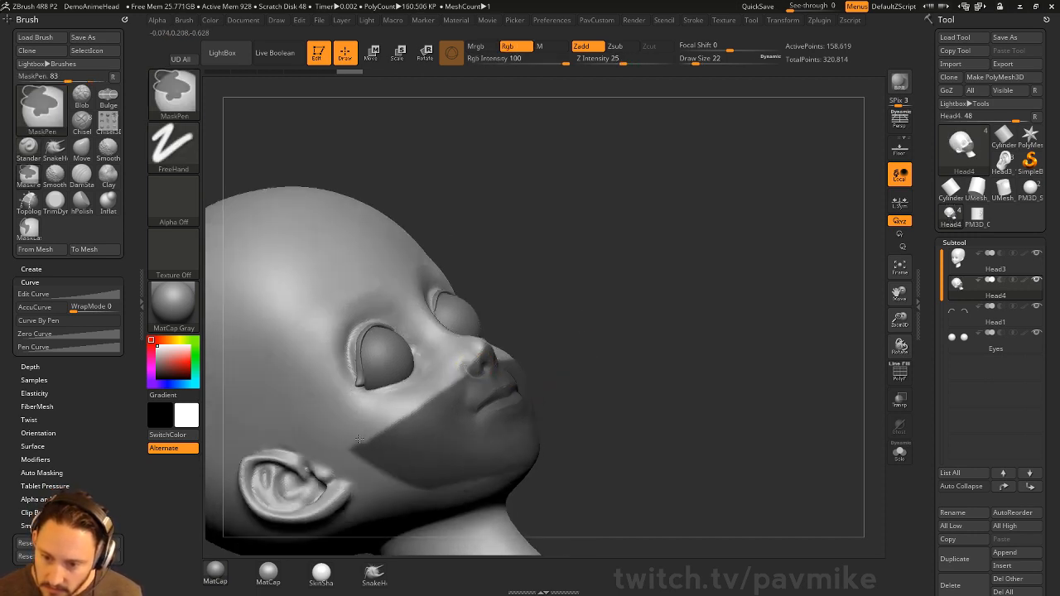
pyautogui.moveTo(838, 257)
pyautogui.mouseDown()
pyautogui.moveTo(806, 284)
pyautogui.moveTo(833, 367)
pyautogui.moveTo(790, 362)
pyautogui.mouseUp()
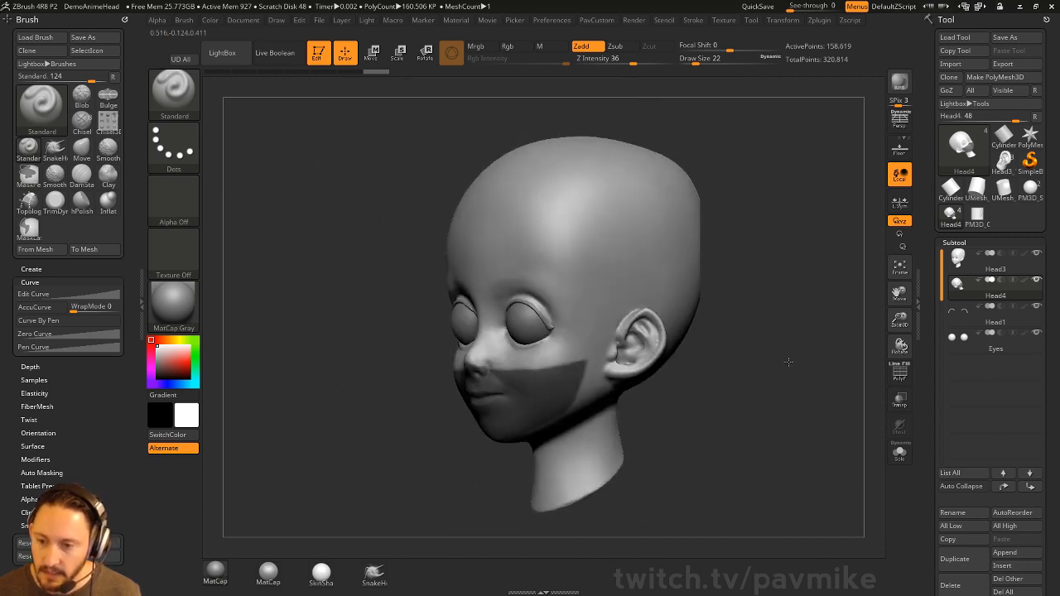
# Invert the Head4 mask so only the lower face is editable, and touch up its edge along the cheek.
pyautogui.press('ctrl')
pyautogui.moveTo(809, 410)
pyautogui.mouseDown()
pyautogui.moveTo(829, 383)
pyautogui.moveTo(776, 390)
pyautogui.moveTo(797, 381)
pyautogui.moveTo(715, 356)
pyautogui.moveTo(548, 369)
pyautogui.mouseUp()
pyautogui.press('ctrl')
pyautogui.press('ctrl')
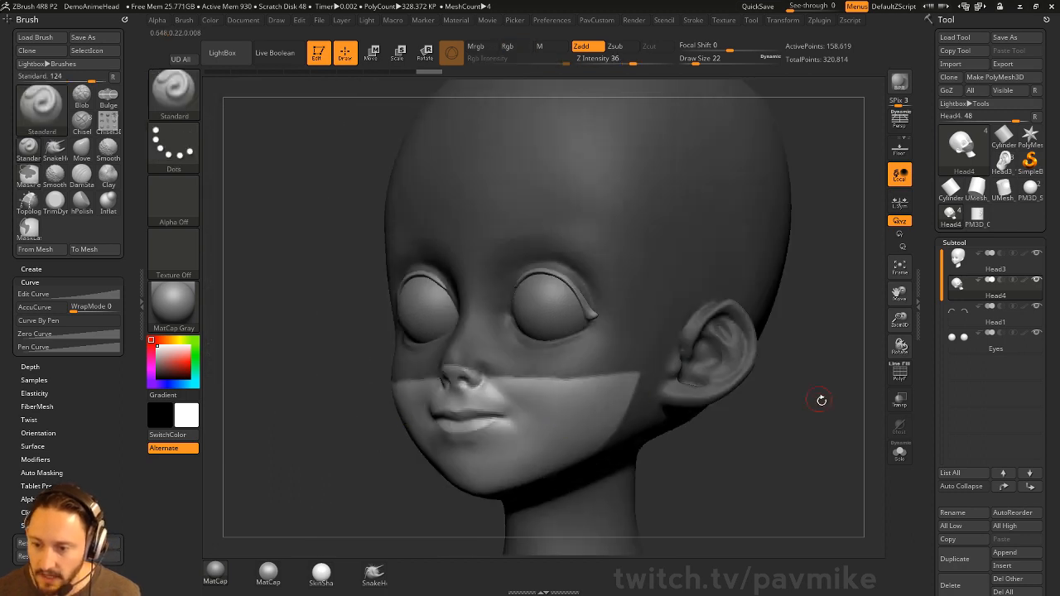
pyautogui.moveTo(821, 400); pyautogui.dragTo(547, 393)
pyautogui.press('ctrl')
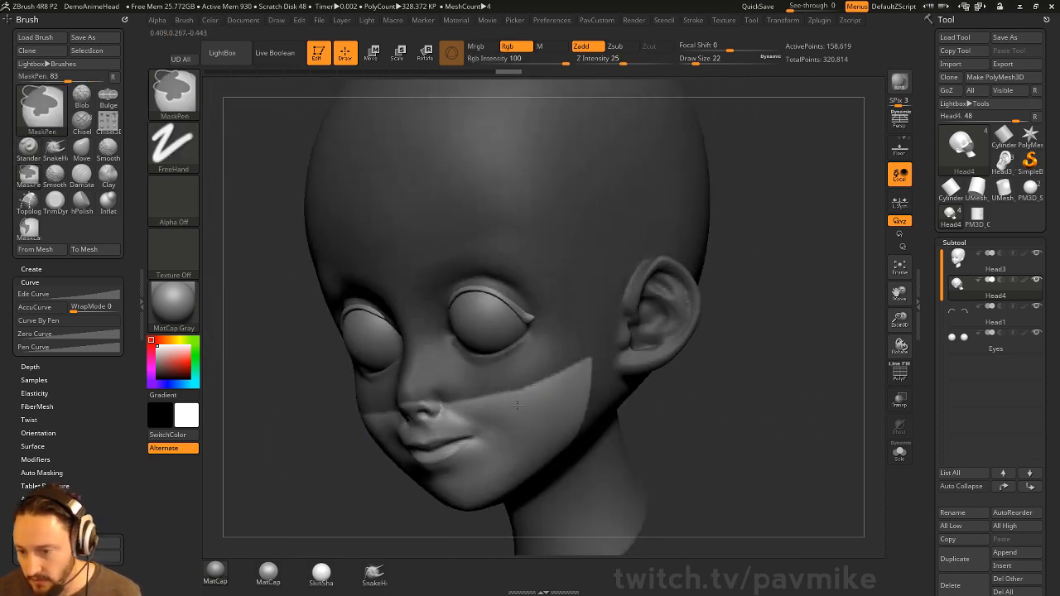
pyautogui.moveTo(784, 397)
pyautogui.keyDown('alt'); pyautogui.mouseDown()
pyautogui.moveTo(781, 369)
pyautogui.moveTo(759, 355)
pyautogui.moveTo(750, 377)
pyautogui.moveTo(784, 372)
pyautogui.moveTo(750, 358)
pyautogui.moveTo(753, 369)
pyautogui.moveTo(773, 360)
pyautogui.moveTo(828, 378)
pyautogui.moveTo(790, 392)
pyautogui.mouseUp(); pyautogui.keyUp('alt')
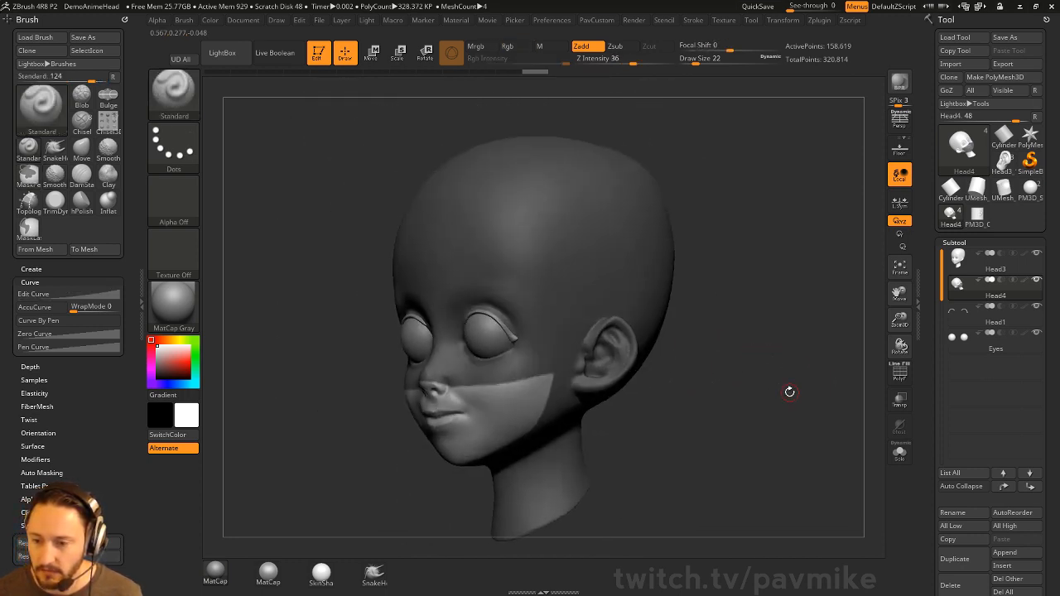
pyautogui.moveTo(741, 343); pyautogui.dragTo(736, 371)
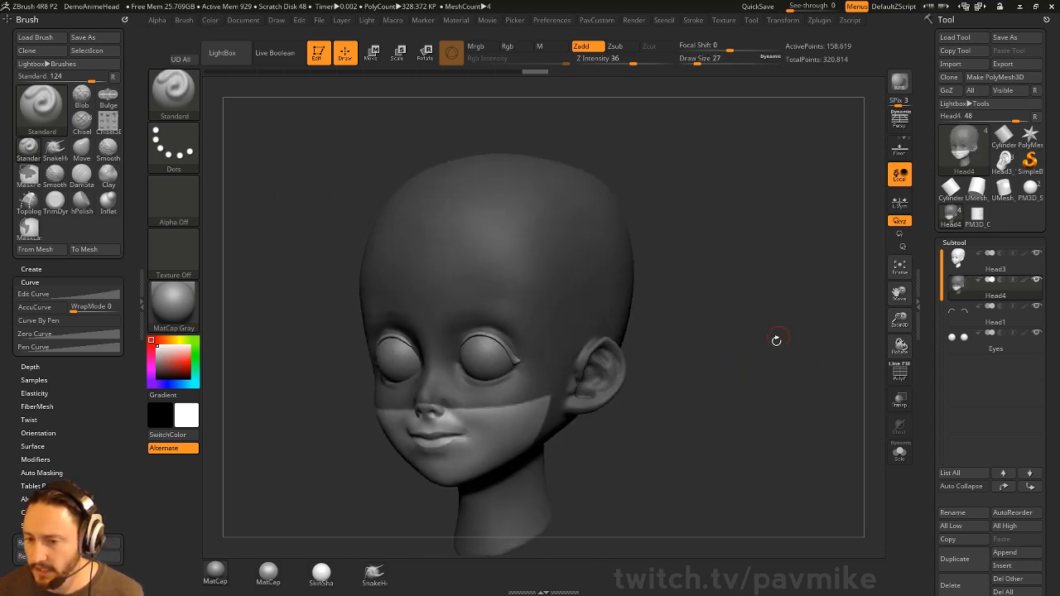
# Isolate the Head3 subtool with Solo and hide the character's left ear with SelectLasso.
pyautogui.click(990, 265)
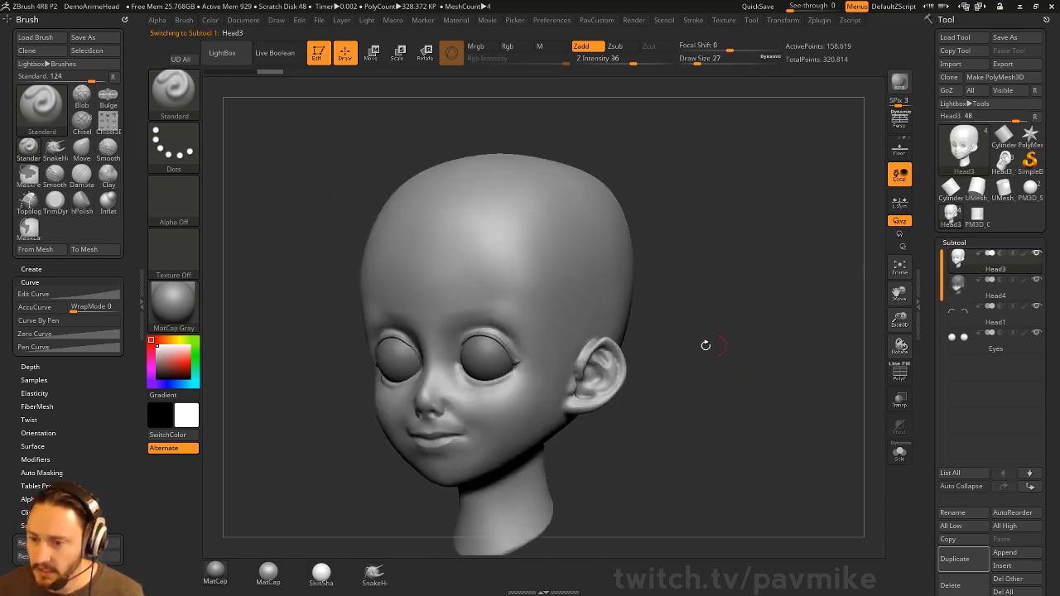
pyautogui.moveTo(707, 346); pyautogui.dragTo(720, 332)
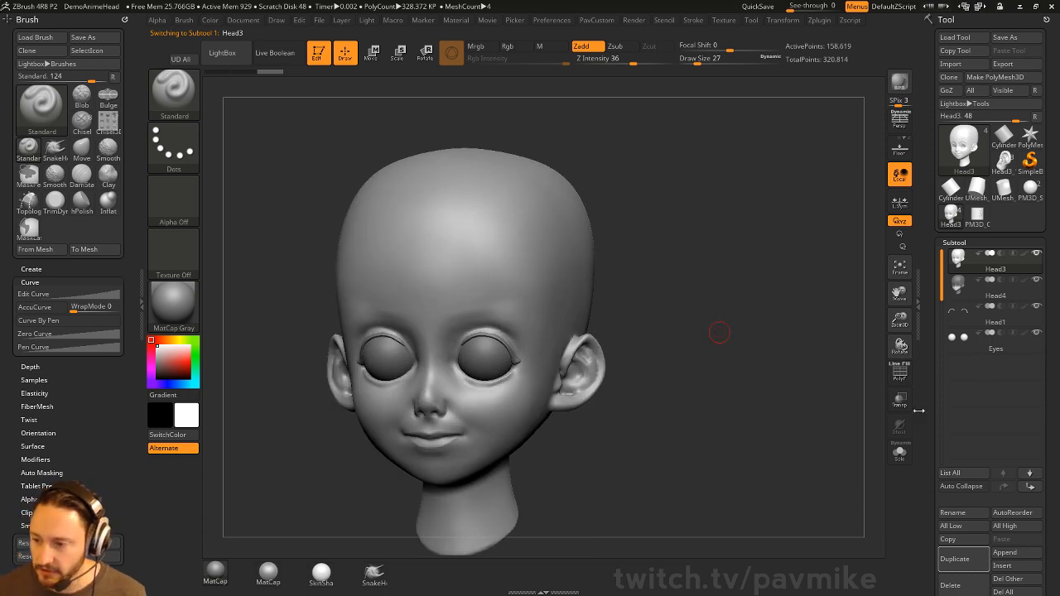
pyautogui.click(899, 451)
pyautogui.moveTo(729, 303)
pyautogui.mouseDown()
pyautogui.moveTo(725, 328)
pyautogui.moveTo(701, 306)
pyautogui.mouseUp()
pyautogui.keyDown('ctrl'); pyautogui.keyDown('shift'); pyautogui.click(171, 90); pyautogui.keyUp('shift'); pyautogui.keyUp('ctrl')
pyautogui.keyDown('ctrl'); pyautogui.keyDown('shift'); pyautogui.click(433, 157); pyautogui.keyUp('shift'); pyautogui.keyUp('ctrl')
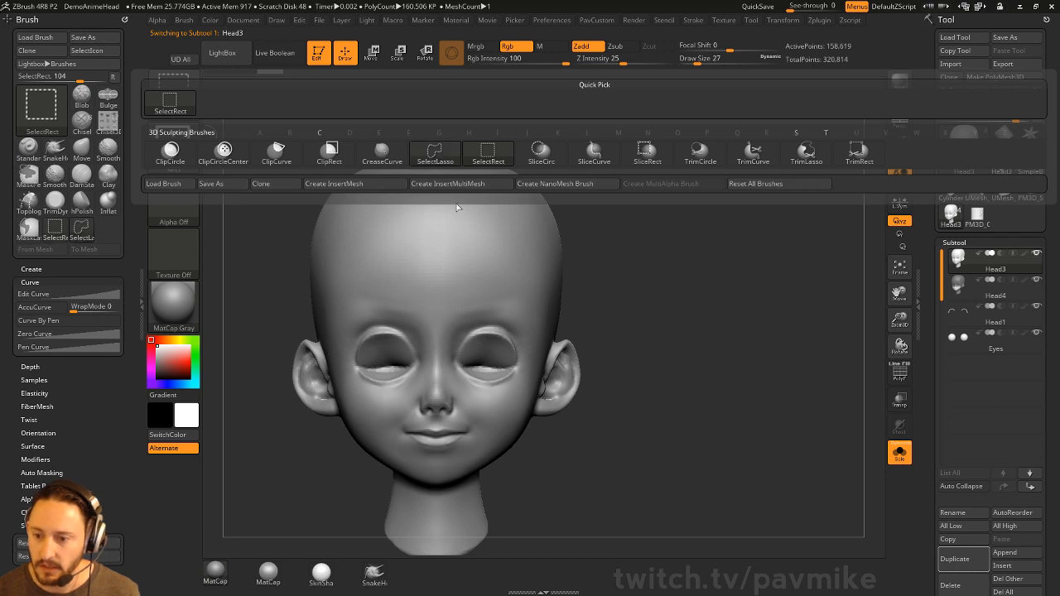
pyautogui.moveTo(584, 323)
pyautogui.keyDown('ctrl'); pyautogui.keyDown('shift'); pyautogui.mouseDown()
pyautogui.moveTo(565, 328)
pyautogui.moveTo(538, 396)
pyautogui.mouseUp(); pyautogui.keyUp('shift'); pyautogui.keyUp('ctrl')
# Delete the hidden ear geometry and close the hole it leaves in the head.
pyautogui.moveTo(775, 309); pyautogui.dragTo(720, 296)
pyautogui.press('2')
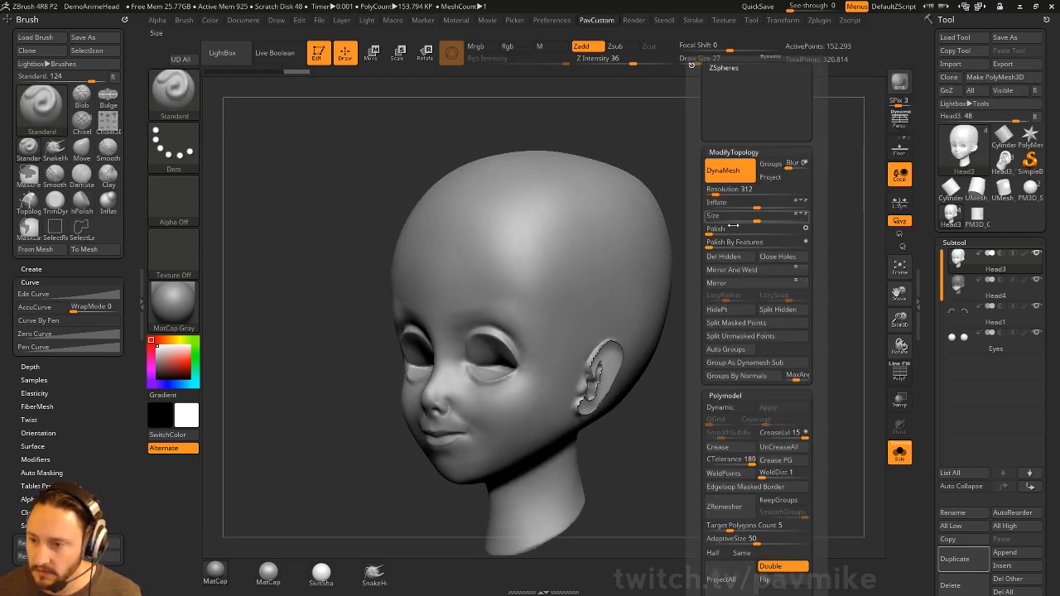
pyautogui.click(735, 258)
pyautogui.click(770, 264)
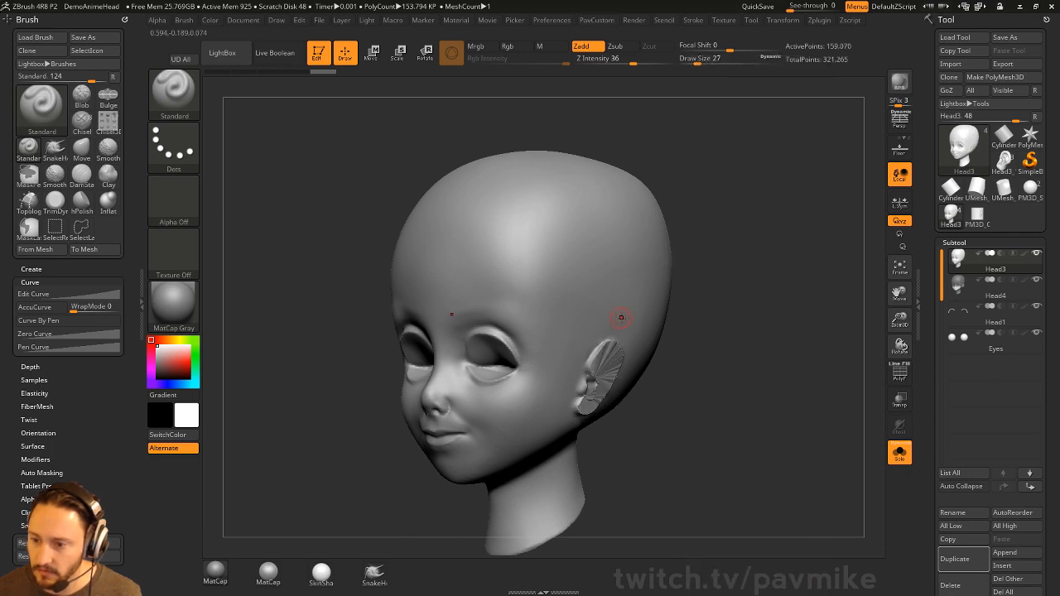
# Mirror and weld the earless side across the head and smooth the closed ear patch.
pyautogui.press('2')
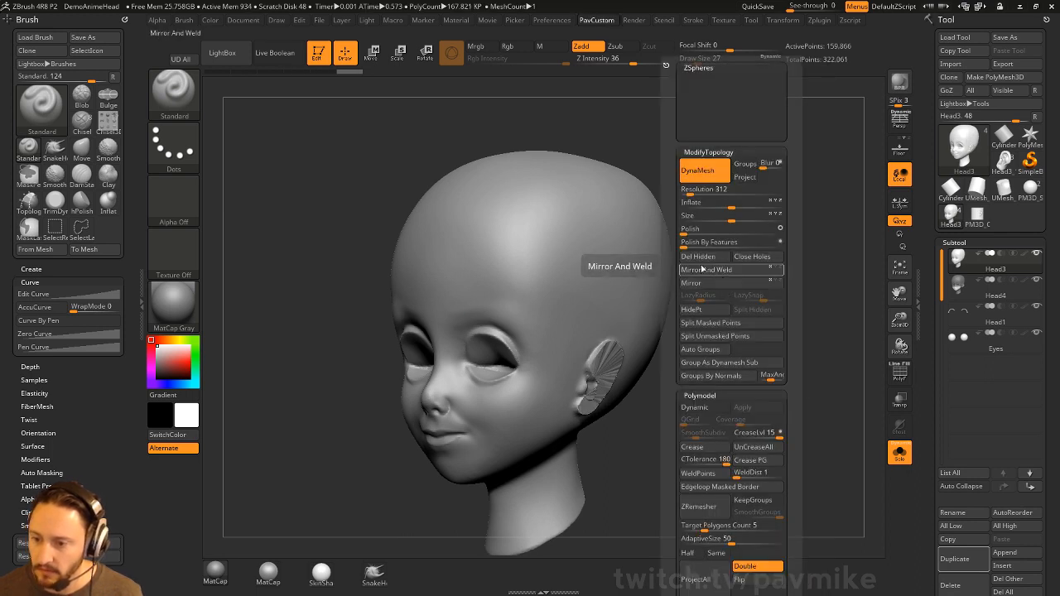
pyautogui.click(717, 274)
pyautogui.moveTo(724, 337); pyautogui.dragTo(567, 381)
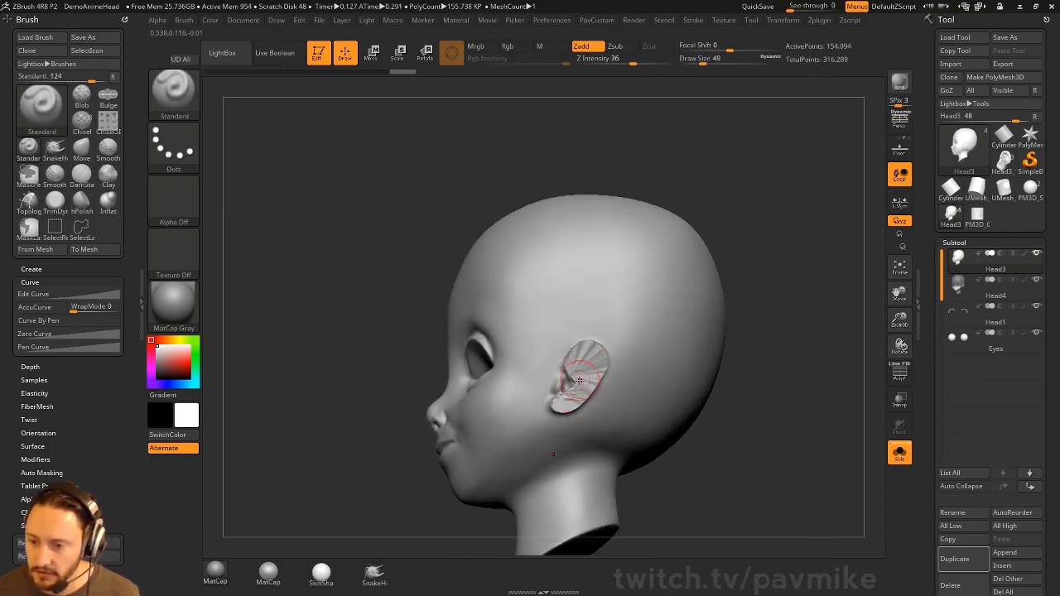
pyautogui.press('shift')
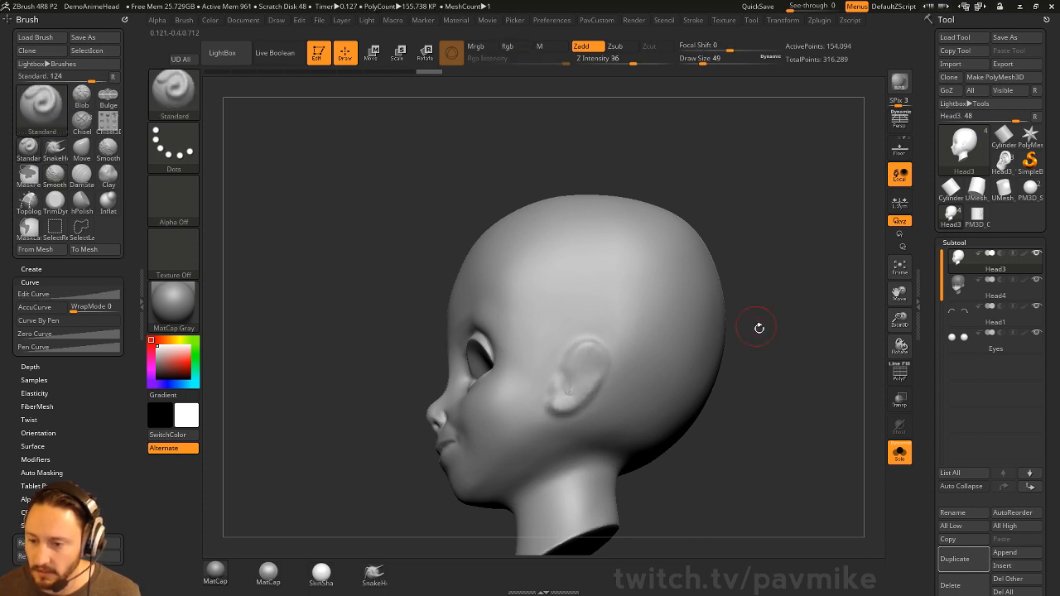
pyautogui.moveTo(757, 326); pyautogui.dragTo(808, 355)
# Remesh the head with DynaMesh and push the former ear area inward with the Move brush at draw sizes 112 and 97.
pyautogui.press('ctrl')
pyautogui.moveTo(707, 312)
pyautogui.keyDown('ctrl'); pyautogui.mouseDown()
pyautogui.moveTo(727, 368)
pyautogui.moveTo(750, 344)
pyautogui.mouseUp(); pyautogui.keyUp('ctrl')
pyautogui.press('s')
pyautogui.press('b')
pyautogui.press('m')
pyautogui.press('v')
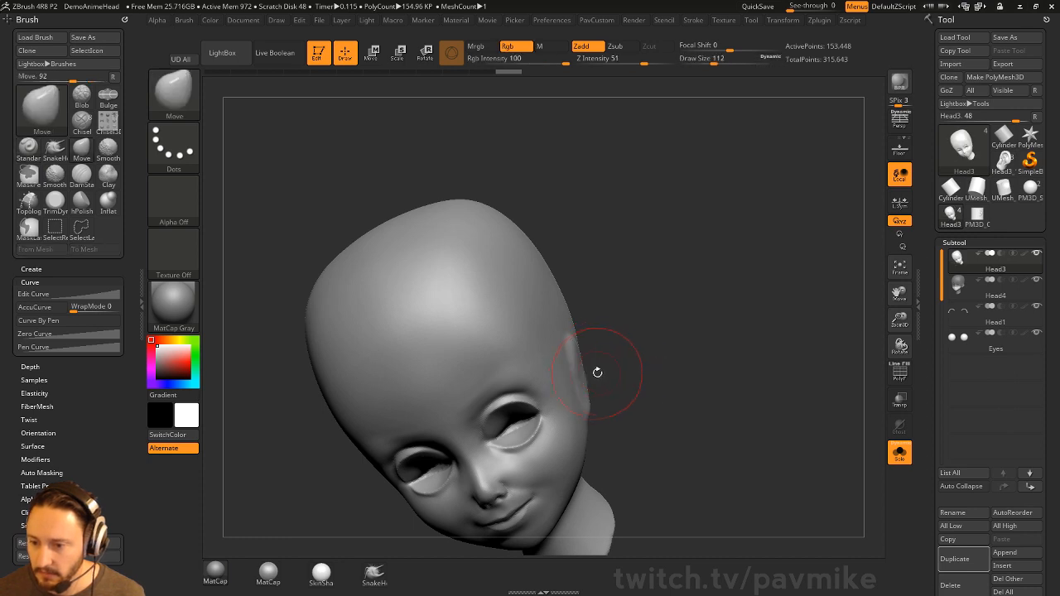
pyautogui.moveTo(590, 371)
pyautogui.mouseDown()
pyautogui.moveTo(726, 351)
pyautogui.moveTo(563, 374)
pyautogui.mouseUp()
pyautogui.press('s')
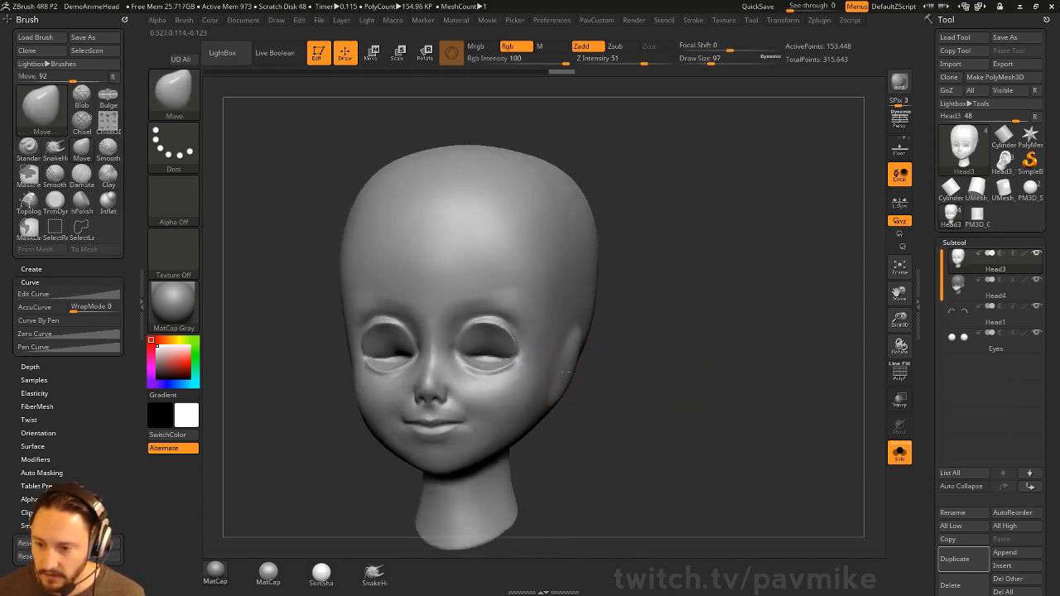
pyautogui.moveTo(637, 363); pyautogui.dragTo(585, 348)
pyautogui.moveTo(684, 357)
pyautogui.keyDown('shift'); pyautogui.mouseDown()
pyautogui.moveTo(740, 360)
pyautogui.moveTo(694, 356)
pyautogui.mouseUp(); pyautogui.keyUp('shift')
# Switch to the ZModeler brush and delete the Head4 subtool.
pyautogui.press('s')
pyautogui.press('b')
pyautogui.press('s')
pyautogui.press('t')
pyautogui.click(994, 288)
pyautogui.moveTo(752, 322)
pyautogui.mouseDown()
pyautogui.moveTo(800, 360)
pyautogui.moveTo(681, 293)
pyautogui.moveTo(730, 332)
pyautogui.moveTo(637, 373)
pyautogui.mouseUp()
pyautogui.keyDown('alt'); pyautogui.moveTo(742, 382); pyautogui.dragTo(728, 374); pyautogui.keyUp('alt')
pyautogui.click(952, 585)
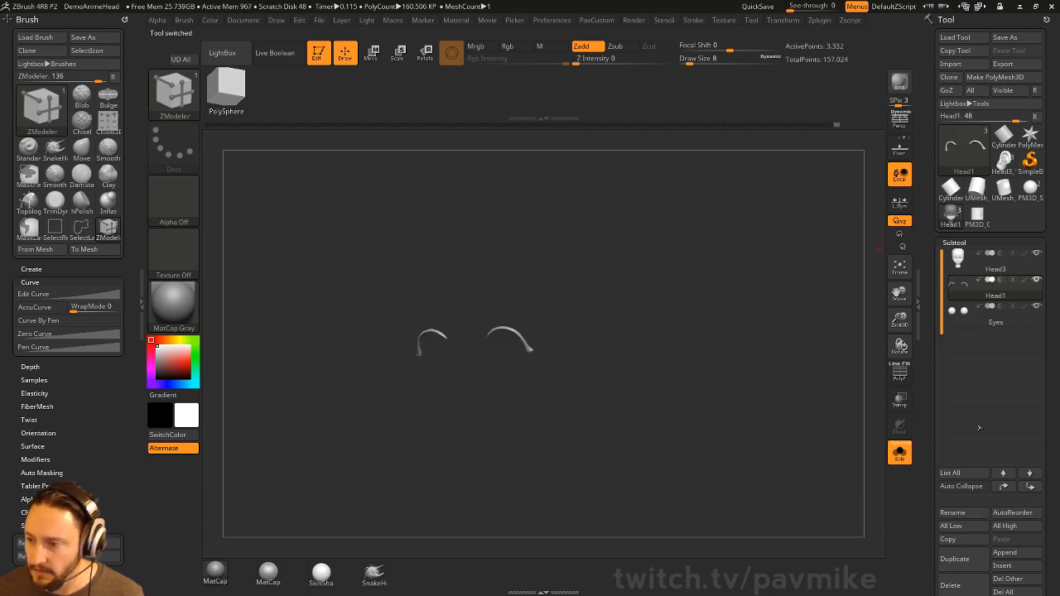
# Select Head3 and mask its lower face from below the eyes to the jaw with MaskLasso in side view.
pyautogui.click(994, 269)
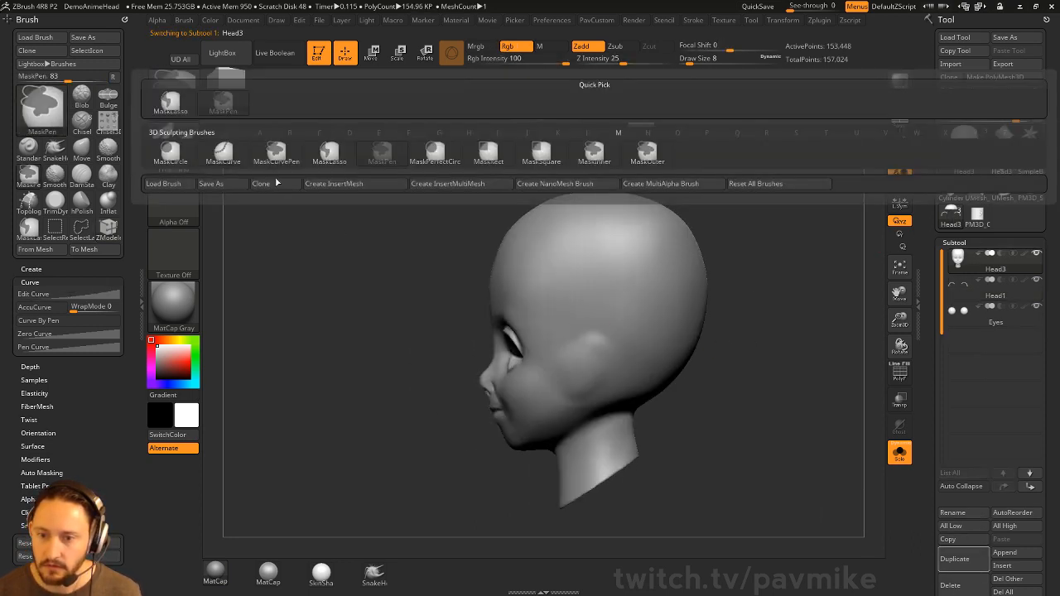
pyautogui.keyDown('ctrl'); pyautogui.moveTo(431, 410); pyautogui.dragTo(474, 378); pyautogui.keyUp('ctrl')
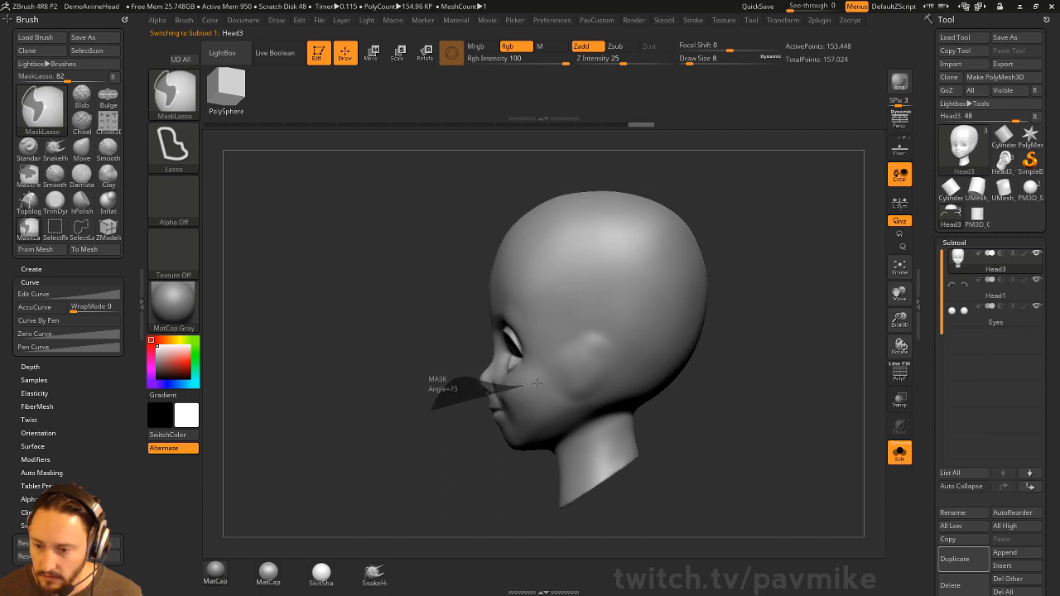
pyautogui.moveTo(537, 383)
pyautogui.keyDown('ctrl'); pyautogui.mouseDown()
pyautogui.moveTo(552, 409)
pyautogui.moveTo(496, 447)
pyautogui.moveTo(399, 449)
pyautogui.mouseUp(); pyautogui.keyUp('ctrl')
pyautogui.keyDown('shift'); pyautogui.moveTo(785, 374); pyautogui.dragTo(827, 385); pyautogui.keyUp('shift')
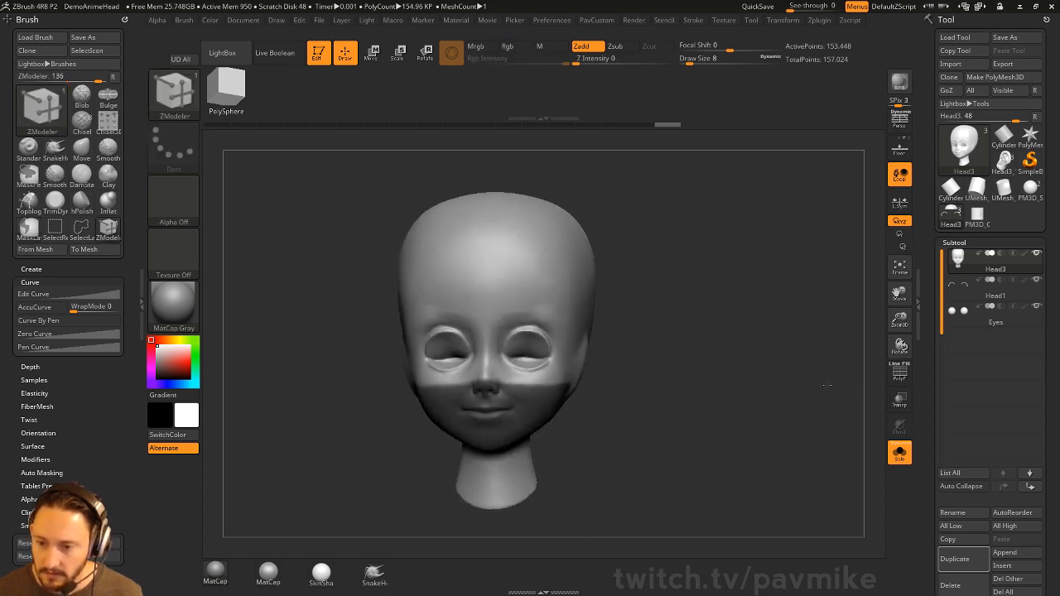
# Invert the Head3 mask so only the lower face is editable, and set the masking brush to MaskPen.
pyautogui.keyDown('ctrl'); pyautogui.click(729, 336); pyautogui.keyUp('ctrl')
pyautogui.moveTo(746, 332)
pyautogui.mouseDown()
pyautogui.moveTo(706, 337)
pyautogui.moveTo(767, 324)
pyautogui.moveTo(805, 351)
pyautogui.moveTo(580, 377)
pyautogui.mouseUp()
pyautogui.hotkey('ctrl', 'b')
pyautogui.click(226, 107)
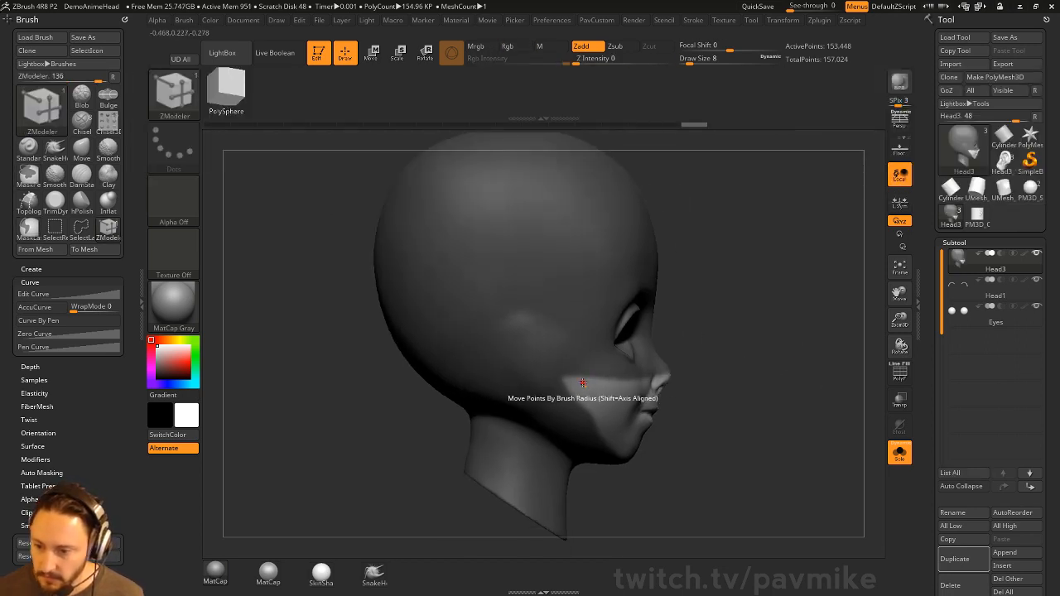
# Switch to the Standard brush and set the draw size to 20.
pyautogui.press('1')
pyautogui.moveTo(589, 382); pyautogui.dragTo(564, 370, button='right')
pyautogui.press('s')
pyautogui.click(562, 370)
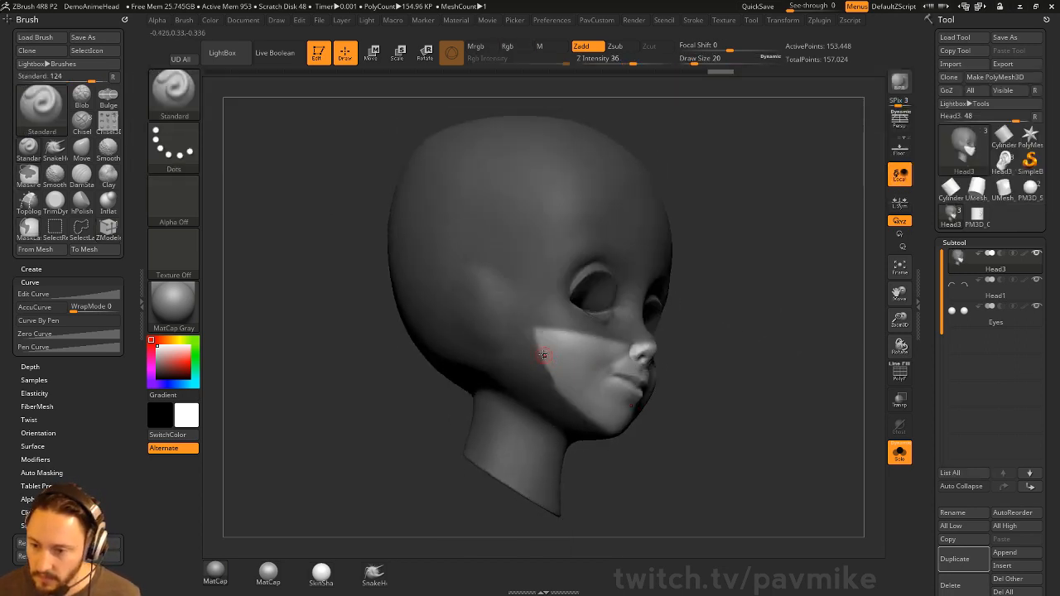
pyautogui.moveTo(606, 399); pyautogui.dragTo(743, 305, button='right')
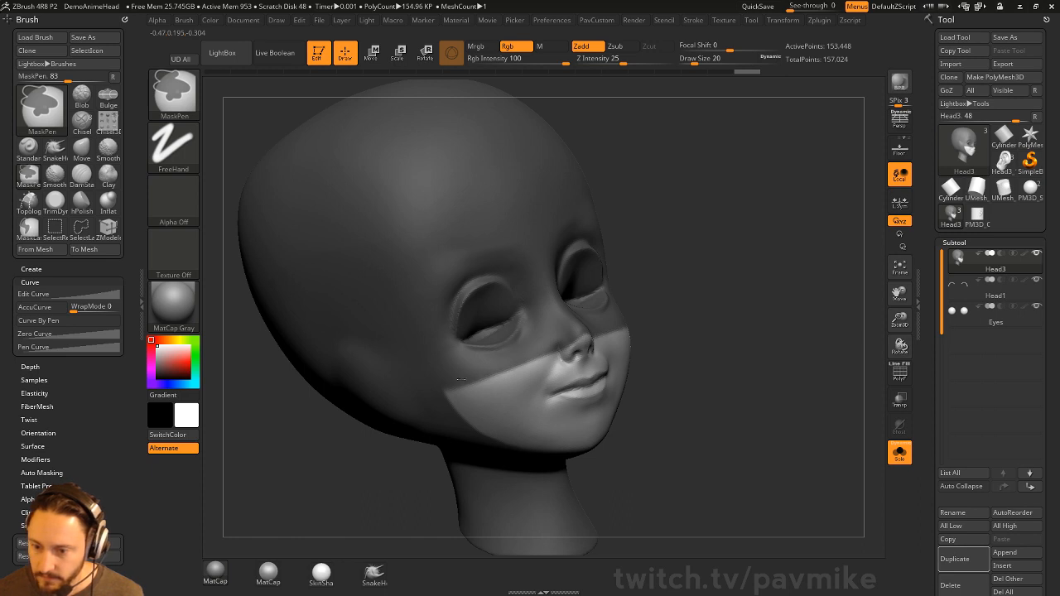
pyautogui.moveTo(645, 326)
pyautogui.mouseDown(button='right')
pyautogui.moveTo(816, 348)
pyautogui.moveTo(755, 303)
pyautogui.moveTo(828, 357)
pyautogui.moveTo(784, 286)
pyautogui.moveTo(748, 292)
pyautogui.moveTo(786, 334)
pyautogui.mouseUp(button='right')
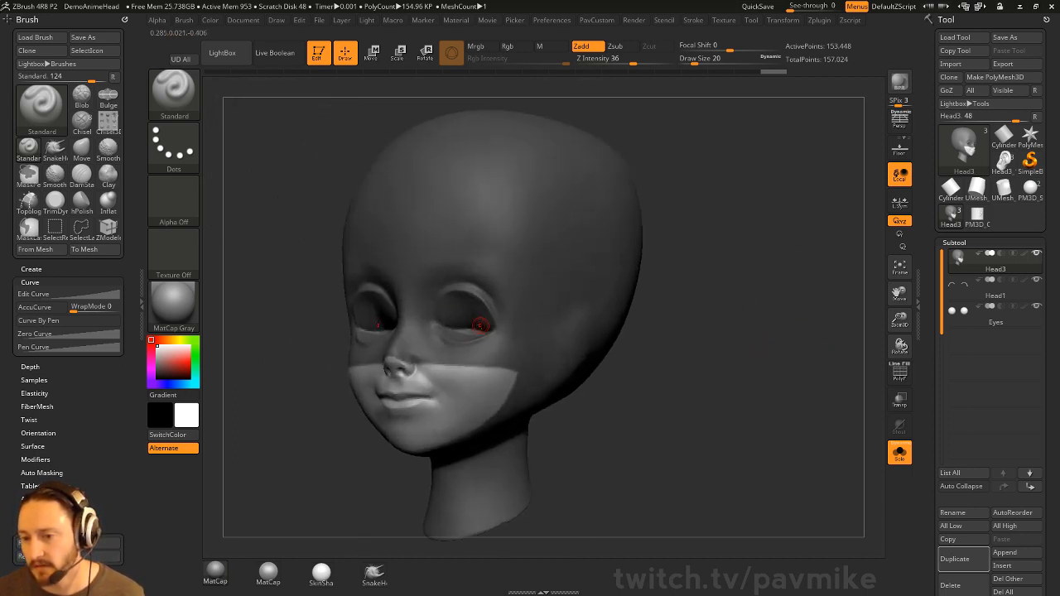
pyautogui.moveTo(679, 332)
pyautogui.mouseDown(button='right')
pyautogui.moveTo(724, 341)
pyautogui.moveTo(710, 351)
pyautogui.moveTo(746, 348)
pyautogui.mouseUp(button='right')
# Set the draw size to 23, unmask the rims and insides of both eye sockets with MaskPen, and tidy the mask around the lids.
pyautogui.press('s')
pyautogui.moveTo(460, 352); pyautogui.dragTo(464, 352)
pyautogui.keyDown('alt'); pyautogui.moveTo(701, 261); pyautogui.dragTo(549, 304, button='right'); pyautogui.keyUp('alt')
pyautogui.moveTo(385, 378)
pyautogui.keyDown('ctrl'); pyautogui.keyDown('alt'); pyautogui.mouseDown()
pyautogui.moveTo(404, 347)
pyautogui.moveTo(464, 393)
pyautogui.moveTo(406, 403)
pyautogui.moveTo(384, 377)
pyautogui.mouseUp(); pyautogui.keyUp('alt'); pyautogui.keyUp('ctrl')
pyautogui.moveTo(585, 318); pyautogui.dragTo(610, 318)
pyautogui.moveTo(401, 384)
pyautogui.keyDown('ctrl'); pyautogui.keyDown('alt'); pyautogui.mouseDown()
pyautogui.moveTo(434, 382)
pyautogui.moveTo(439, 359)
pyautogui.mouseUp(); pyautogui.keyUp('alt'); pyautogui.keyUp('ctrl')
pyautogui.moveTo(437, 368)
pyautogui.mouseDown(button='right')
pyautogui.moveTo(613, 365)
pyautogui.moveTo(474, 361)
pyautogui.moveTo(460, 412)
pyautogui.mouseUp(button='right')
pyautogui.moveTo(723, 382)
pyautogui.keyDown('shift'); pyautogui.mouseDown(button='right')
pyautogui.moveTo(767, 348)
pyautogui.moveTo(784, 367)
pyautogui.moveTo(646, 367)
pyautogui.mouseUp(button='right'); pyautogui.keyUp('shift')
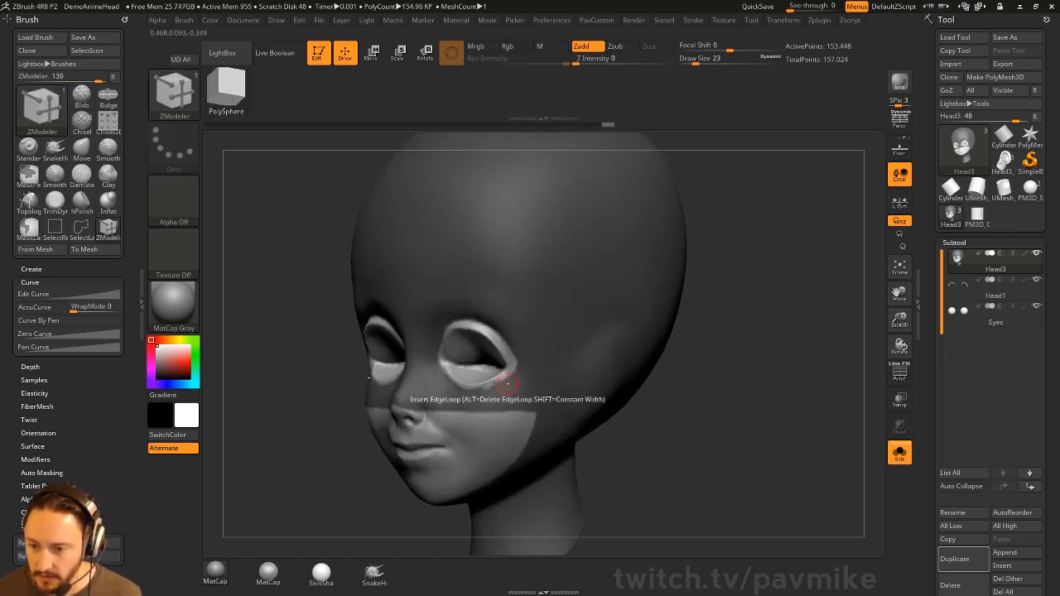
pyautogui.keyDown('ctrl'); pyautogui.moveTo(477, 386); pyautogui.dragTo(502, 386); pyautogui.keyUp('ctrl')
pyautogui.moveTo(760, 348)
pyautogui.mouseDown()
pyautogui.moveTo(789, 338)
pyautogui.moveTo(753, 320)
pyautogui.moveTo(735, 327)
pyautogui.moveTo(737, 342)
pyautogui.mouseUp()
# Unmask a thin strip along the neck's slanted lower edge with MaskCurve in side view.
pyautogui.keyDown('ctrl'); pyautogui.click(173, 93); pyautogui.keyUp('ctrl')
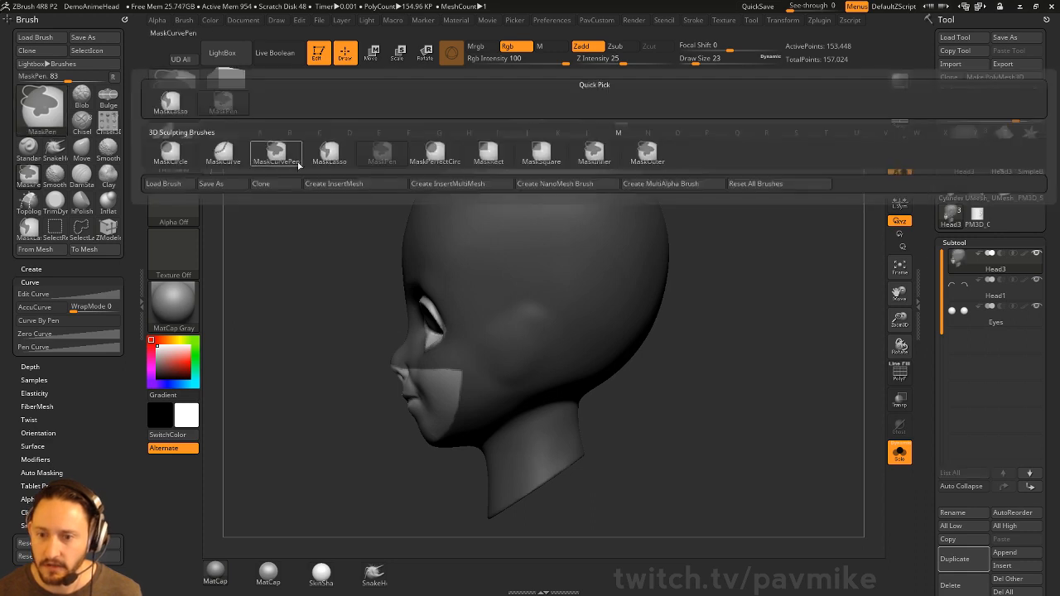
pyautogui.keyDown('ctrl'); pyautogui.click(277, 153); pyautogui.keyUp('ctrl')
pyautogui.keyDown('ctrl'); pyautogui.moveTo(709, 375); pyautogui.dragTo(428, 547); pyautogui.keyUp('ctrl')
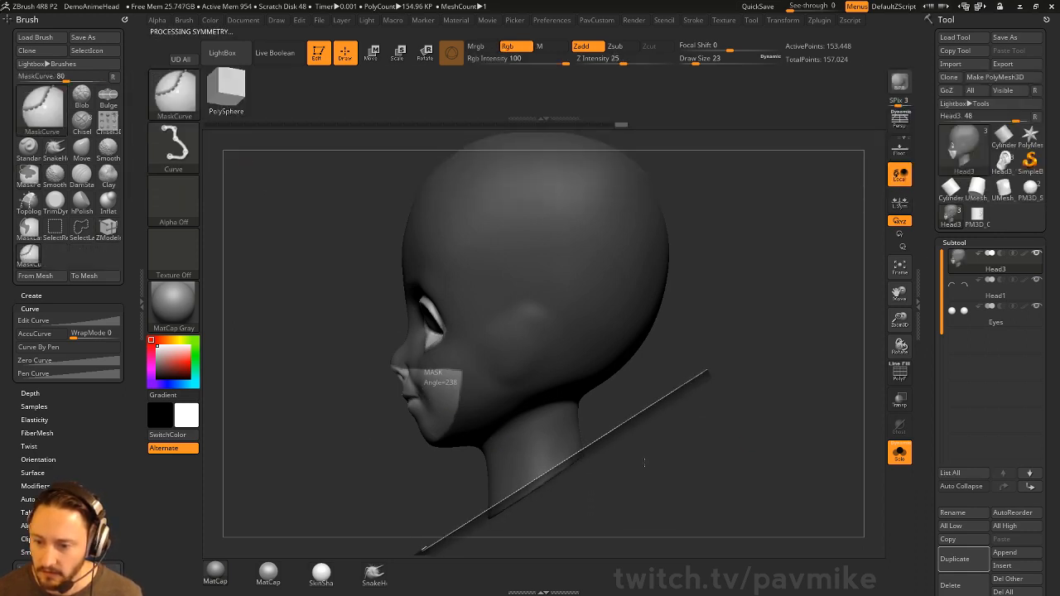
pyautogui.moveTo(729, 428)
pyautogui.mouseDown()
pyautogui.moveTo(800, 317)
pyautogui.moveTo(717, 414)
pyautogui.mouseUp()
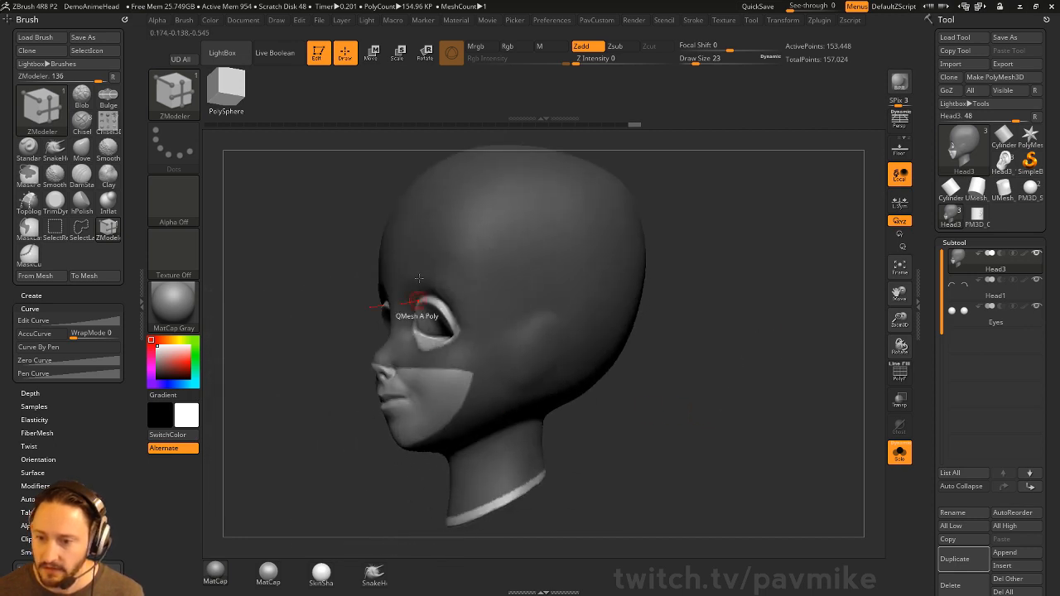
pyautogui.moveTo(613, 430); pyautogui.dragTo(658, 424)
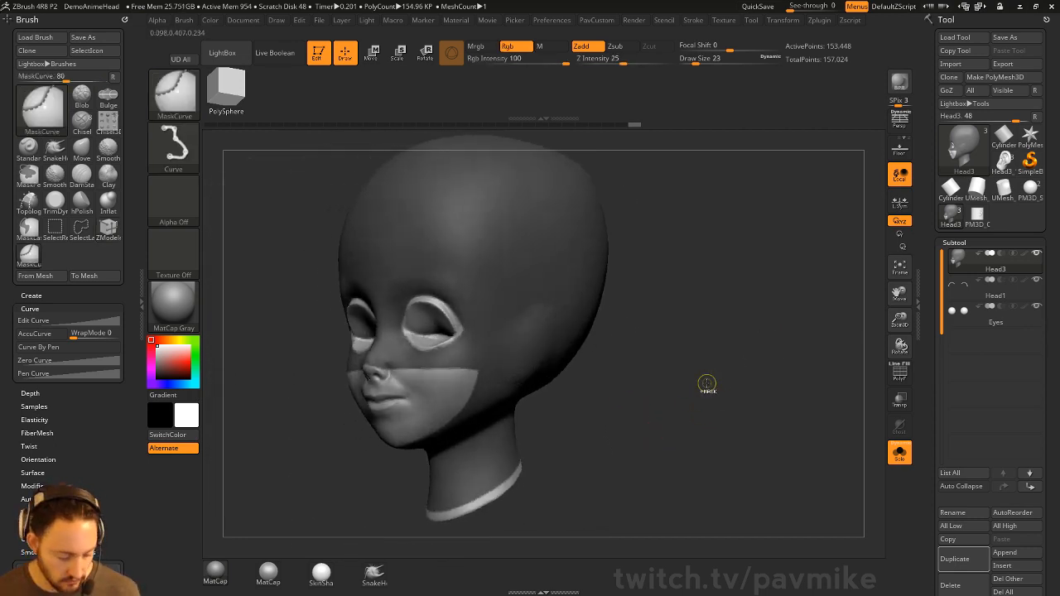
# Turn the masked head area into a polygroup, isolate it, and delete the hidden lower face, eye sockets and neck rim.
pyautogui.hotkey('shift', 'f')
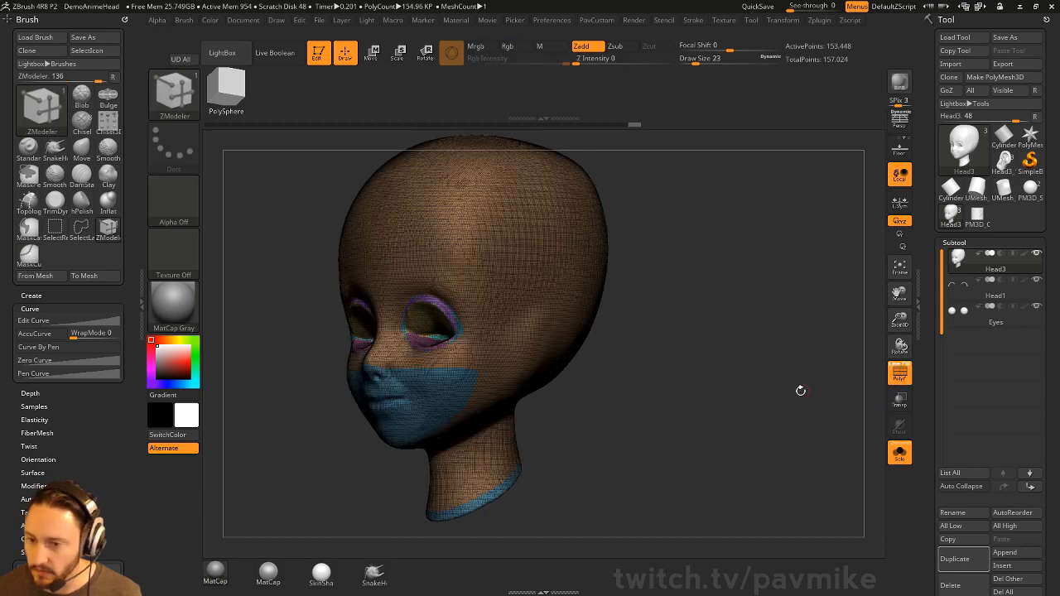
pyautogui.keyDown('ctrl'); pyautogui.keyDown('shift'); pyautogui.click(595, 314); pyautogui.keyUp('shift'); pyautogui.keyUp('ctrl')
pyautogui.press('2')
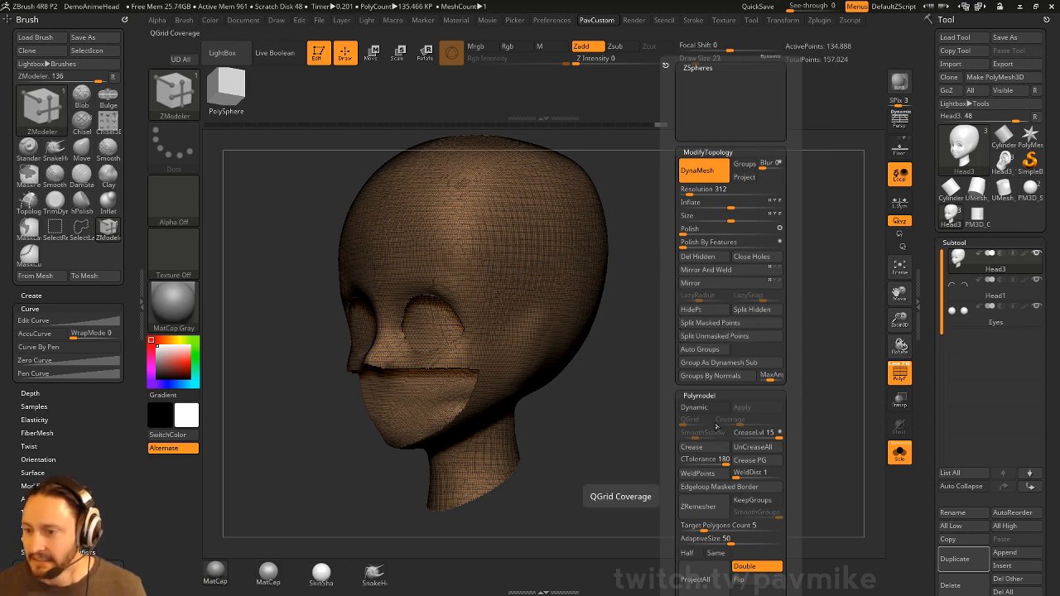
pyautogui.keyDown('alt'); pyautogui.moveTo(672, 350); pyautogui.dragTo(685, 361); pyautogui.keyUp('alt')
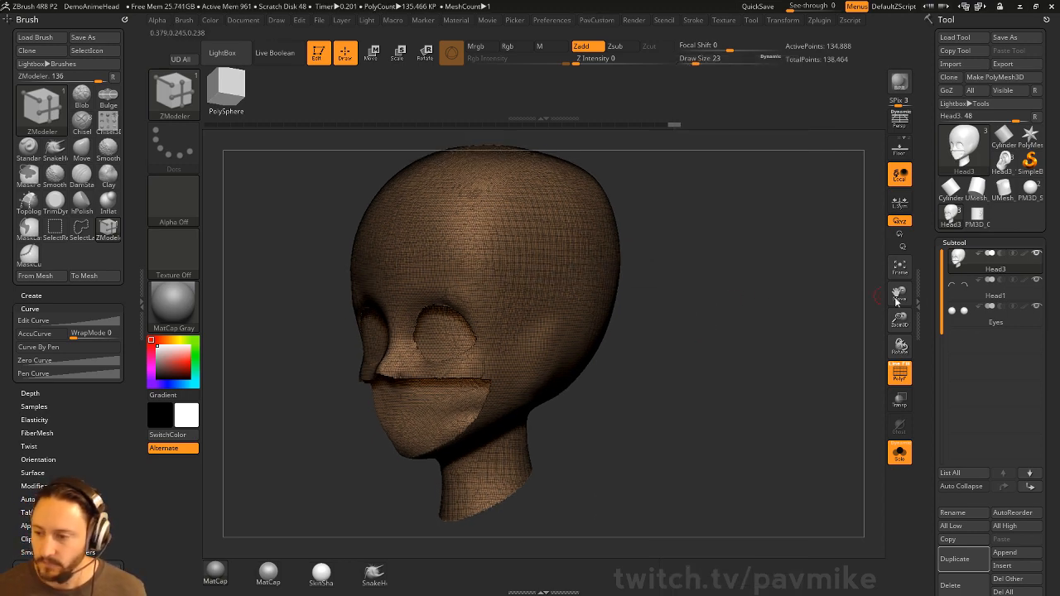
pyautogui.moveTo(934, 355); pyautogui.dragTo(936, 192)
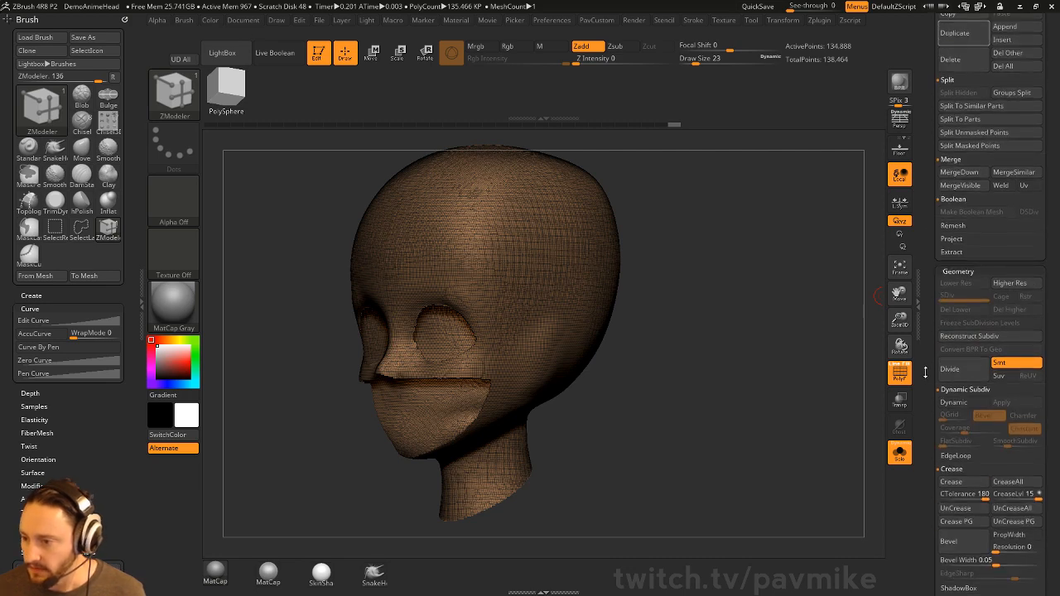
pyautogui.moveTo(925, 372); pyautogui.dragTo(925, 352)
pyautogui.keyDown('shift'); pyautogui.click(954, 373); pyautogui.keyUp('shift')
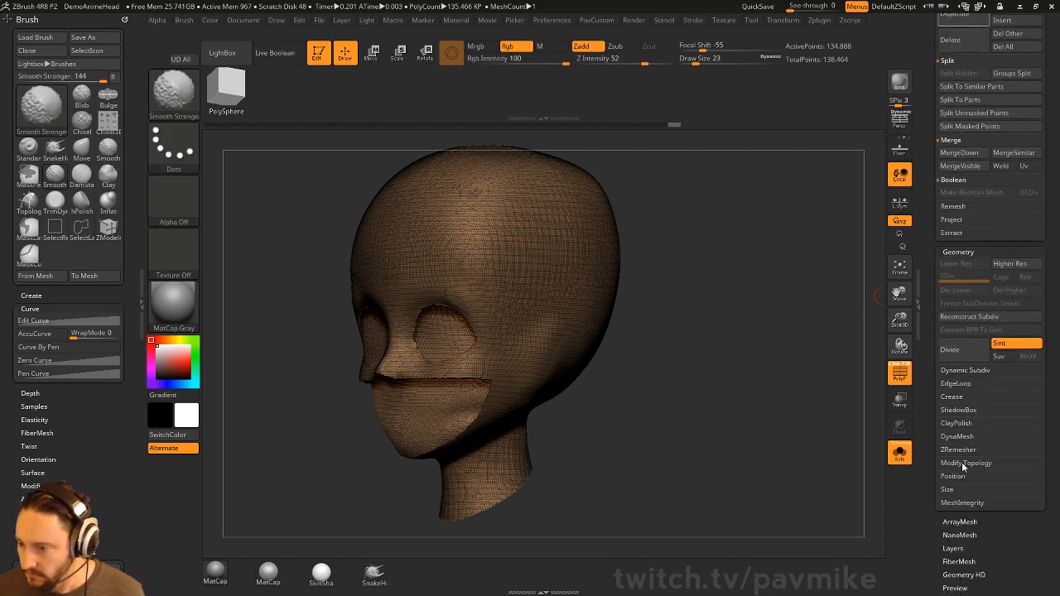
pyautogui.click(965, 464)
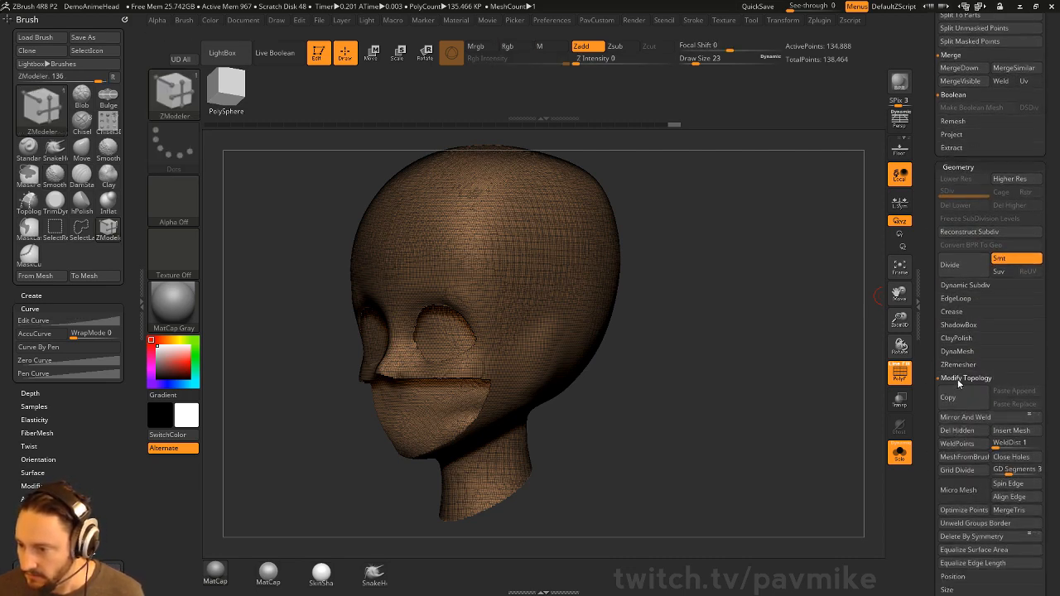
pyautogui.click(959, 378)
pyautogui.moveTo(928, 390); pyautogui.dragTo(913, 495)
pyautogui.moveTo(739, 382); pyautogui.dragTo(811, 380)
# Hide the wireframe and switch to the Standard brush with a draw size of 18.
pyautogui.click(900, 373)
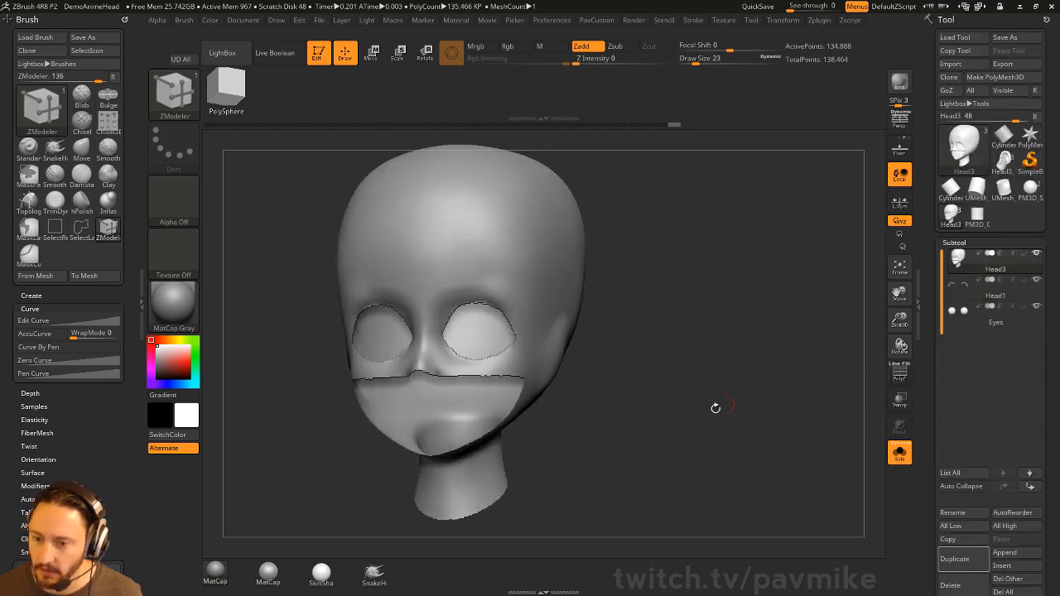
pyautogui.press('b')
pyautogui.press('s')
pyautogui.press('t')
pyautogui.press('s')
pyautogui.click(621, 354)
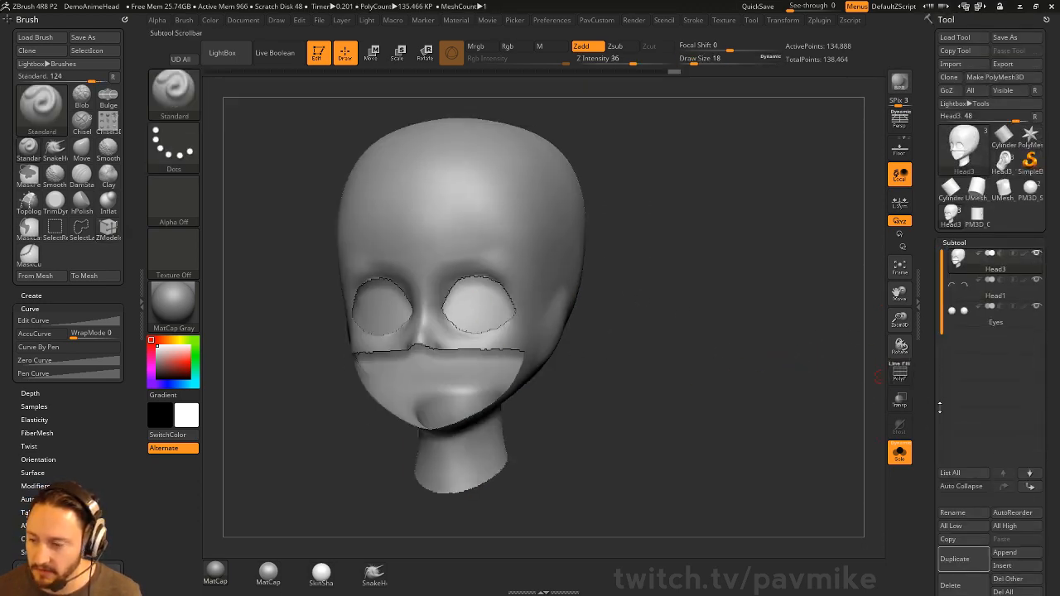
# Restrict Mask By Features to Border only and mask the open edges around the eye, lower face and neck cuts.
pyautogui.moveTo(929, 421); pyautogui.dragTo(934, 224)
pyautogui.keyDown('shift'); pyautogui.click(953, 420); pyautogui.keyUp('shift')
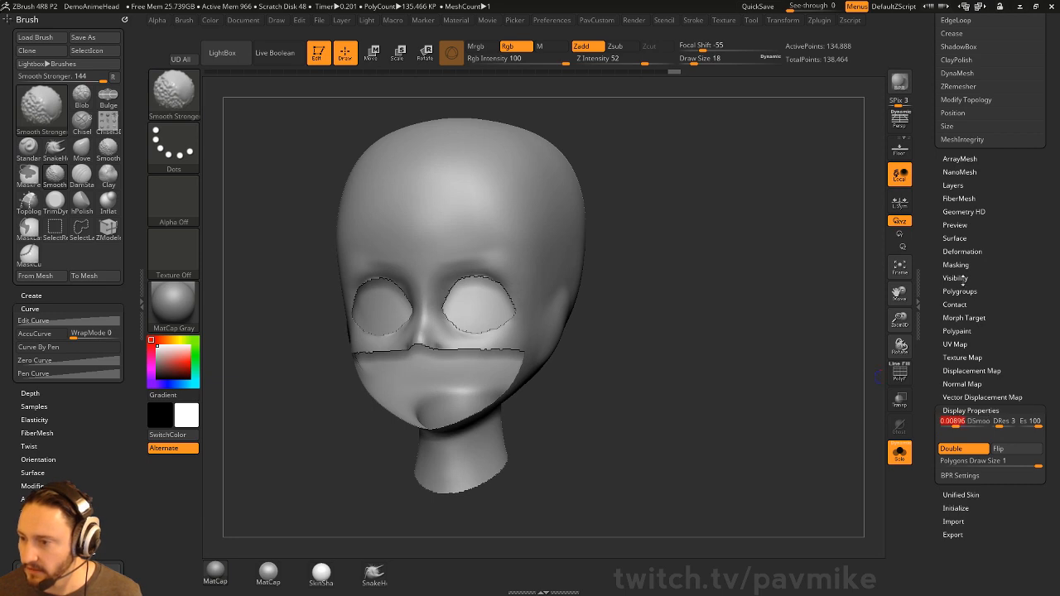
pyautogui.click(955, 264)
pyautogui.click(1004, 355)
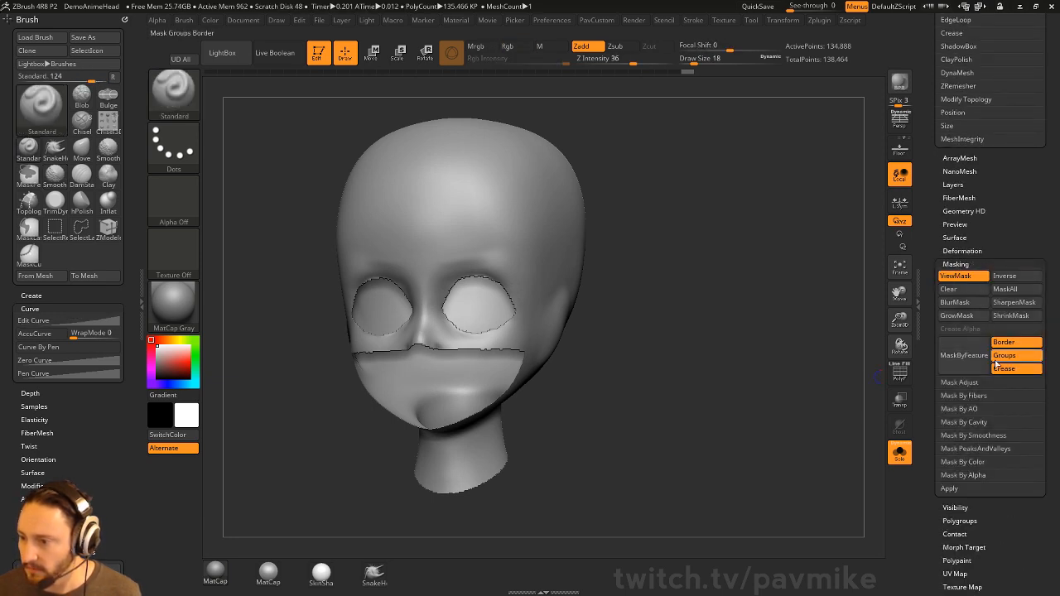
pyautogui.click(1000, 367)
pyautogui.click(1005, 354)
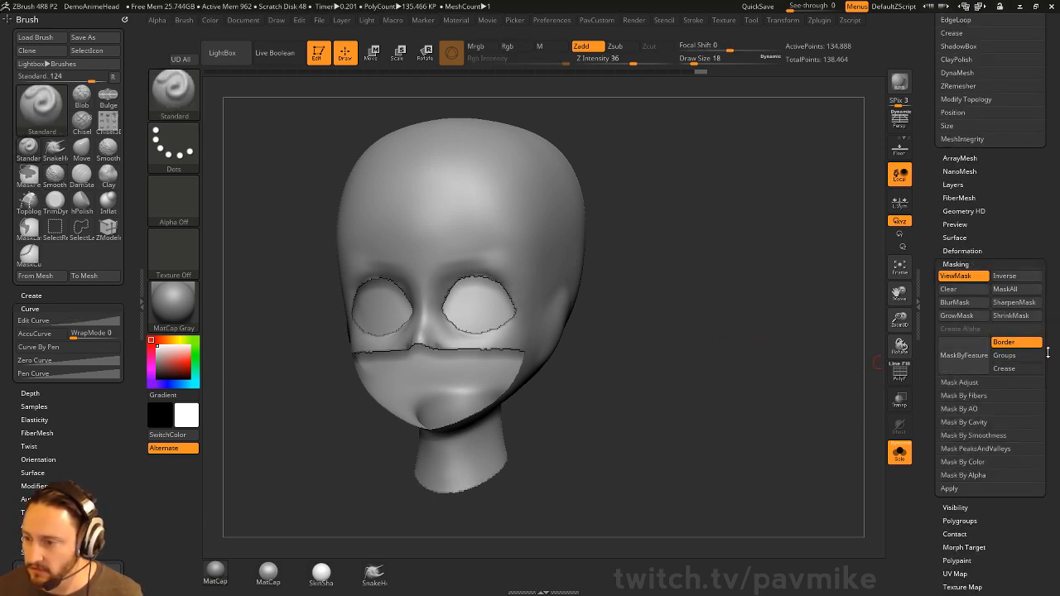
# Grow the border mask, invert it so only the open edges are editable, and sharpen it.
pyautogui.click(969, 318)
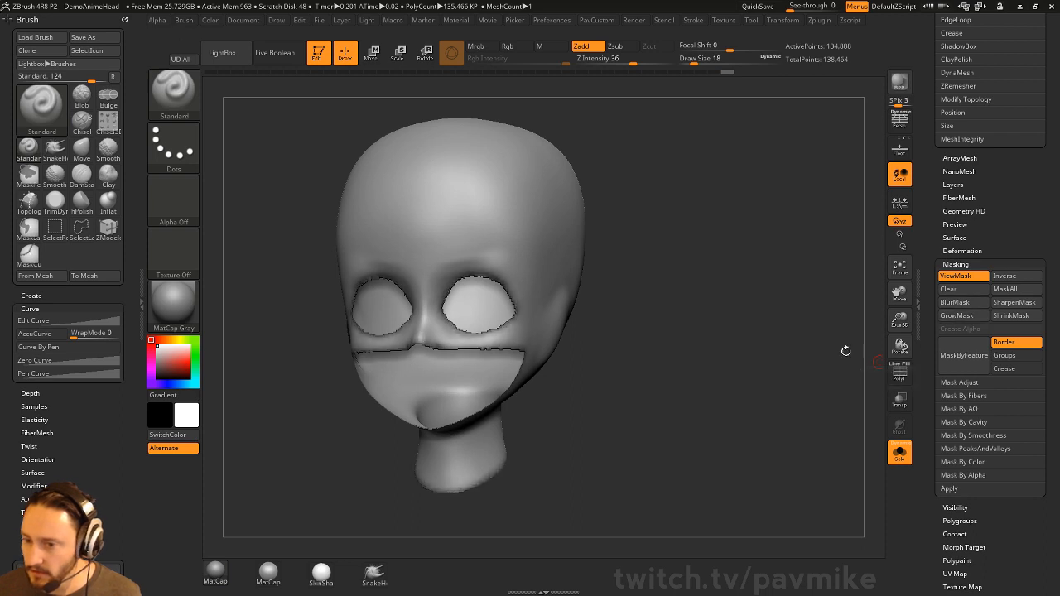
pyautogui.keyDown('ctrl'); pyautogui.click(819, 365); pyautogui.keyUp('ctrl')
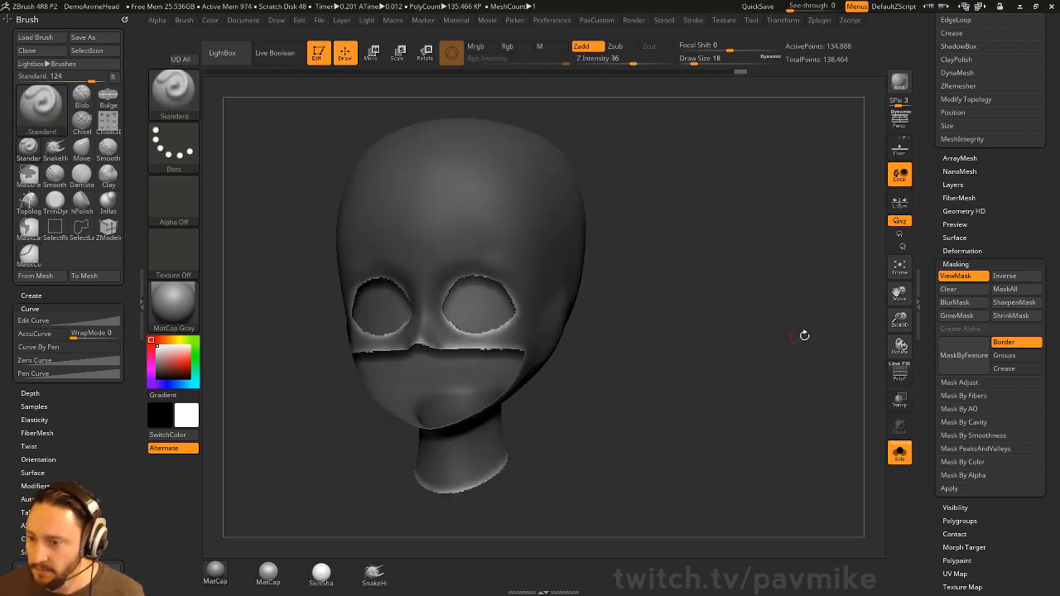
pyautogui.click(1013, 303)
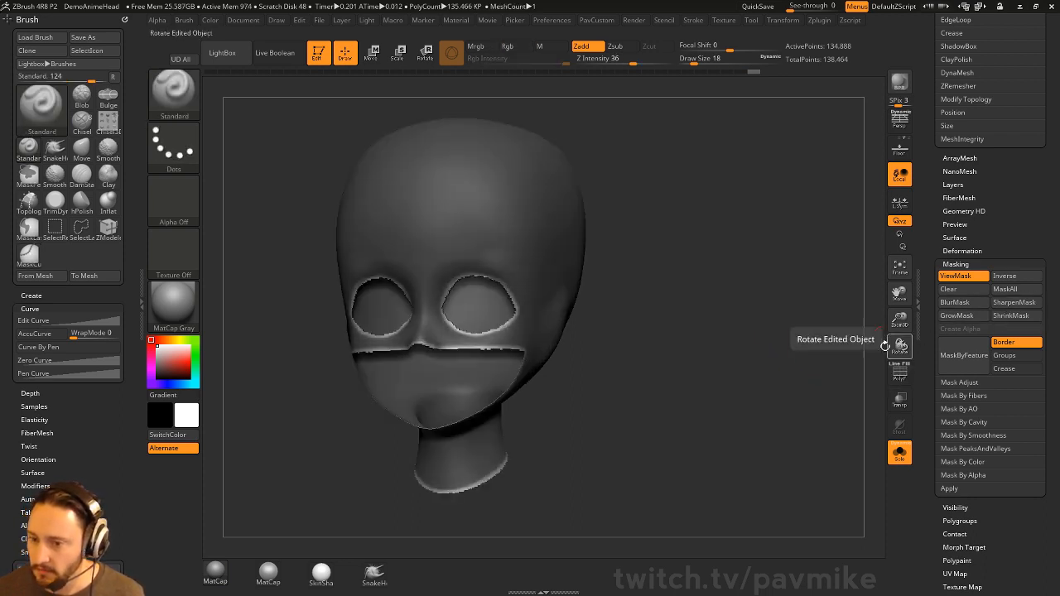
# Smooth the unmasked open edges with Polish By Features, clear the mask, and show the wireframe.
pyautogui.moveTo(899, 346); pyautogui.dragTo(825, 355)
pyautogui.click(961, 251)
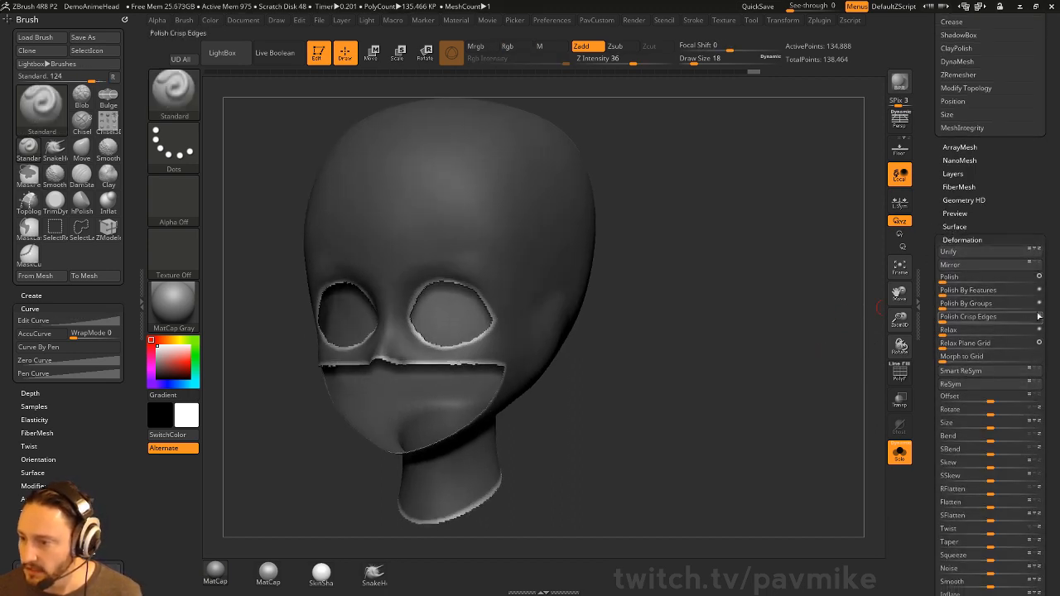
pyautogui.moveTo(948, 291); pyautogui.dragTo(964, 292)
pyautogui.moveTo(797, 330); pyautogui.dragTo(783, 364)
pyautogui.moveTo(783, 365); pyautogui.dragTo(794, 387)
pyautogui.click(900, 375)
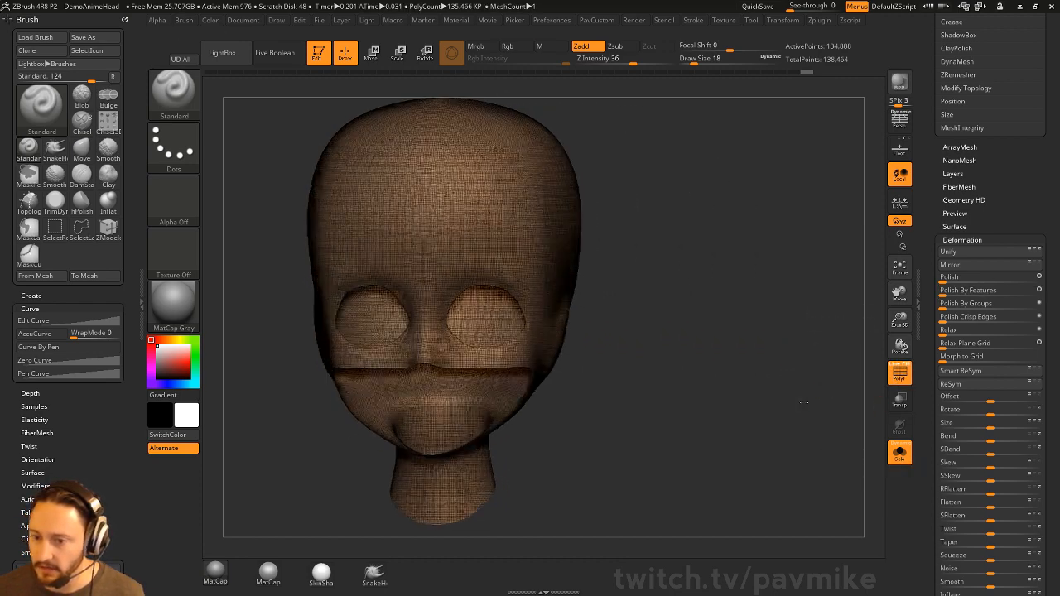
pyautogui.moveTo(870, 397); pyautogui.dragTo(781, 328)
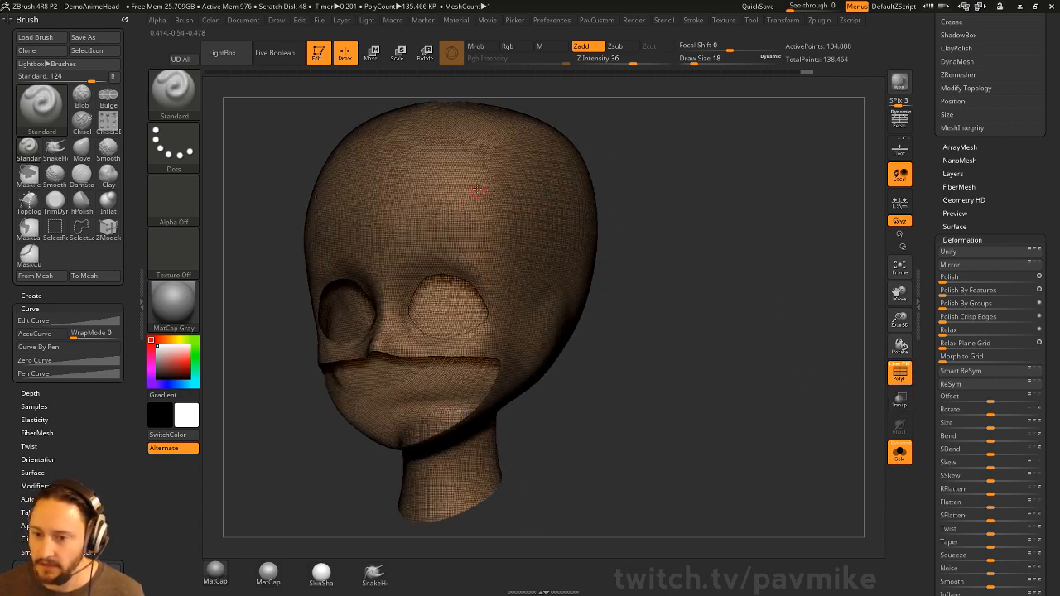
# ZRemesh the head at Half the polygon count with an AdaptiveSize of 11.
pyautogui.moveTo(937, 247); pyautogui.dragTo(933, 302)
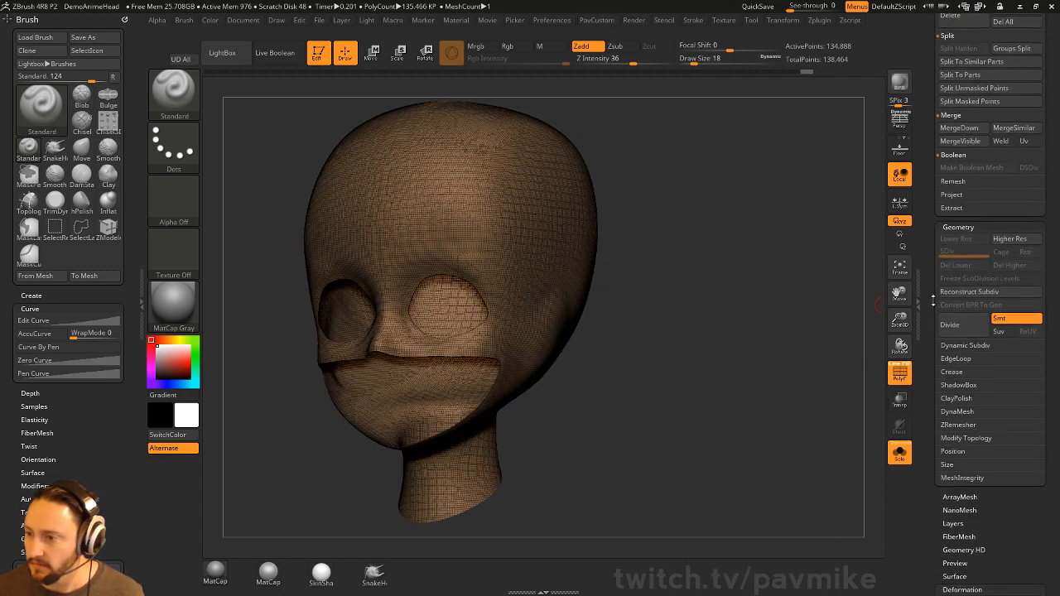
pyautogui.click(959, 424)
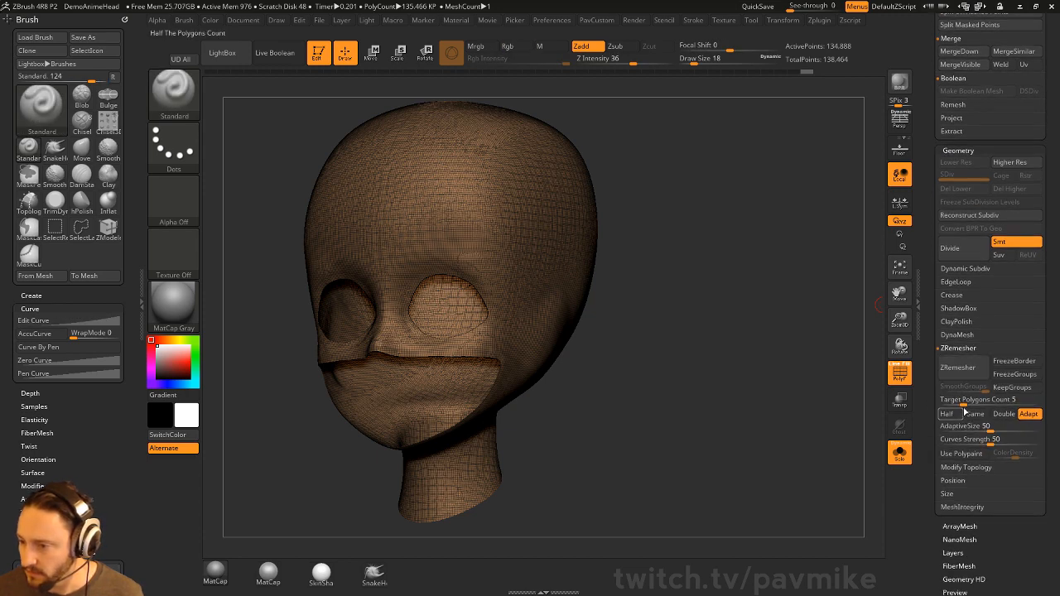
pyautogui.moveTo(977, 425); pyautogui.dragTo(957, 431)
pyautogui.click(959, 370)
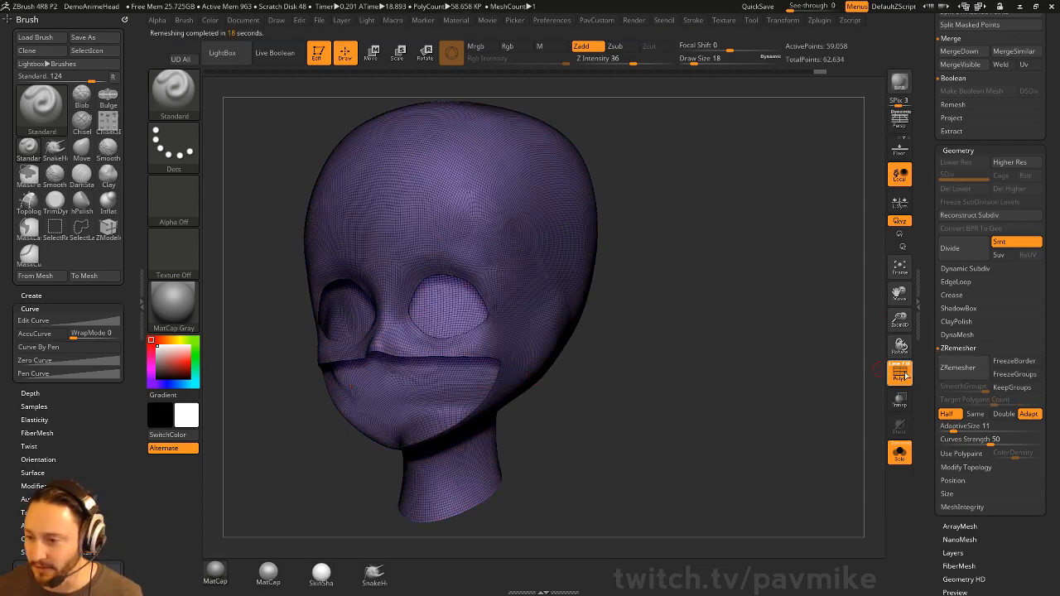
# Hide the wireframe and step back through the undo history to the complete head with its lower face, eyes and neck rim unmasked.
pyautogui.click(900, 374)
pyautogui.moveTo(829, 348); pyautogui.dragTo(820, 274)
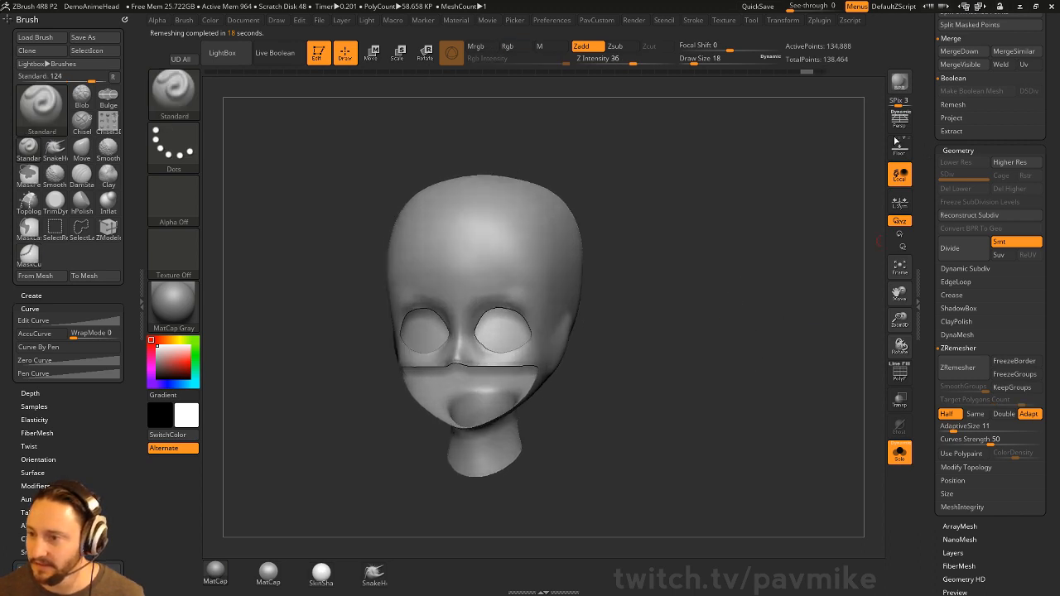
pyautogui.moveTo(805, 77); pyautogui.dragTo(638, 72)
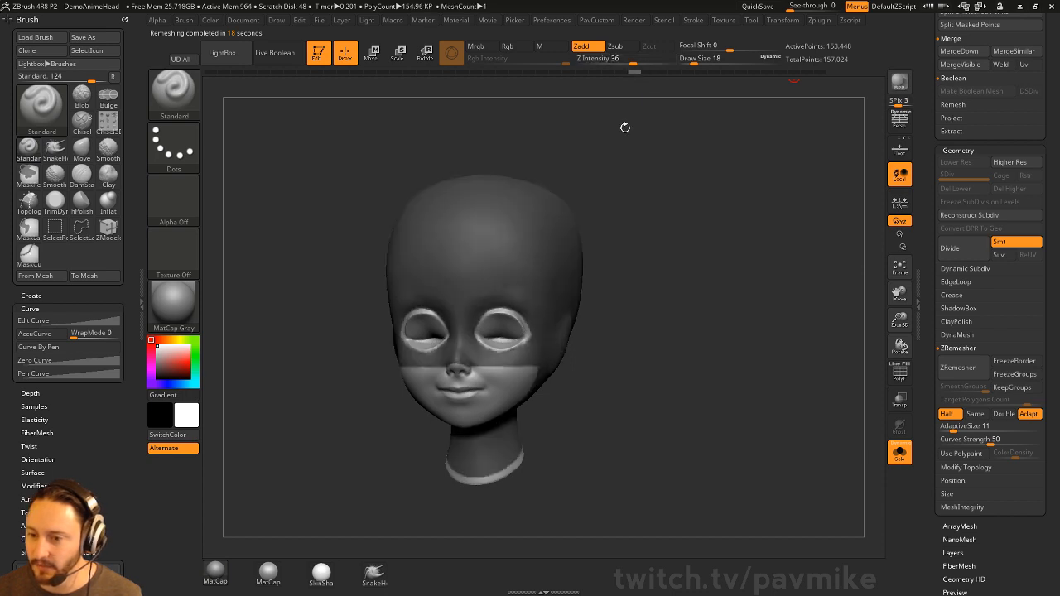
# Show the wireframe and turn the masked head area into its own polygroup.
pyautogui.click(900, 372)
pyautogui.moveTo(862, 349); pyautogui.dragTo(826, 342)
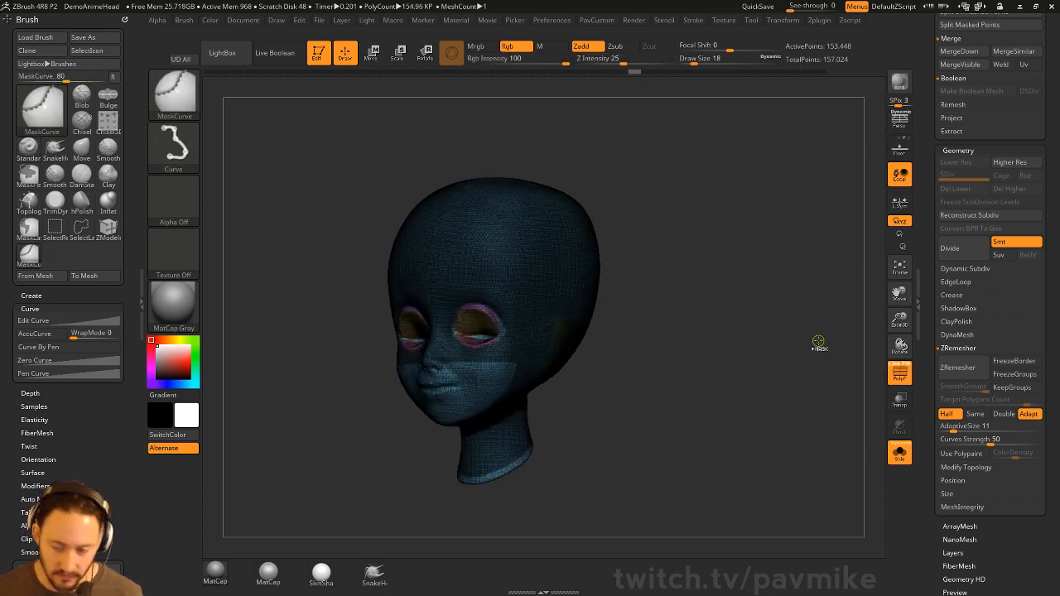
pyautogui.hotkey('ctrl', 'shift', 'z')
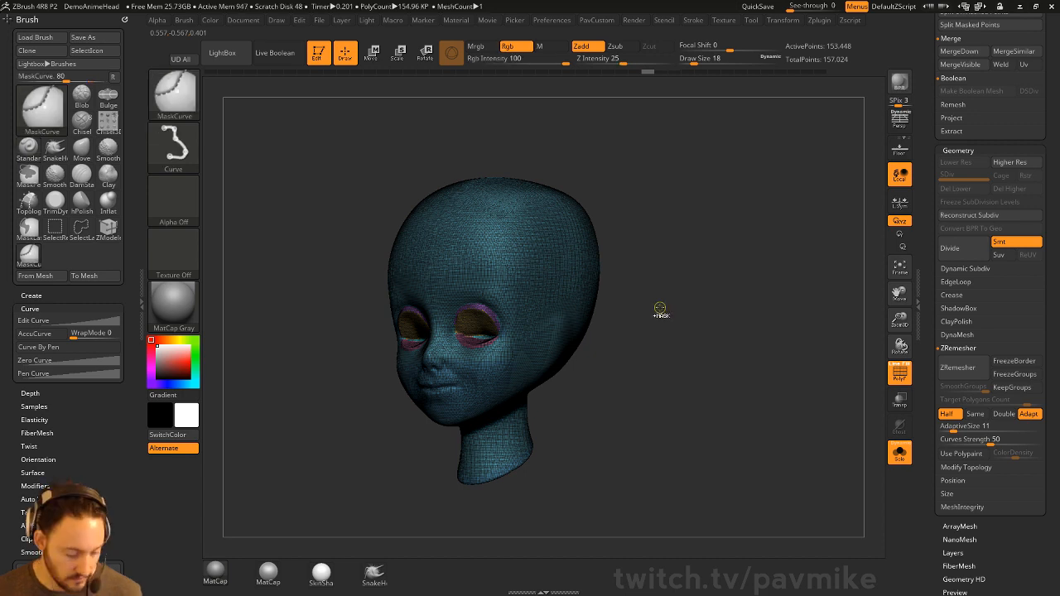
pyautogui.moveTo(687, 280); pyautogui.dragTo(696, 284)
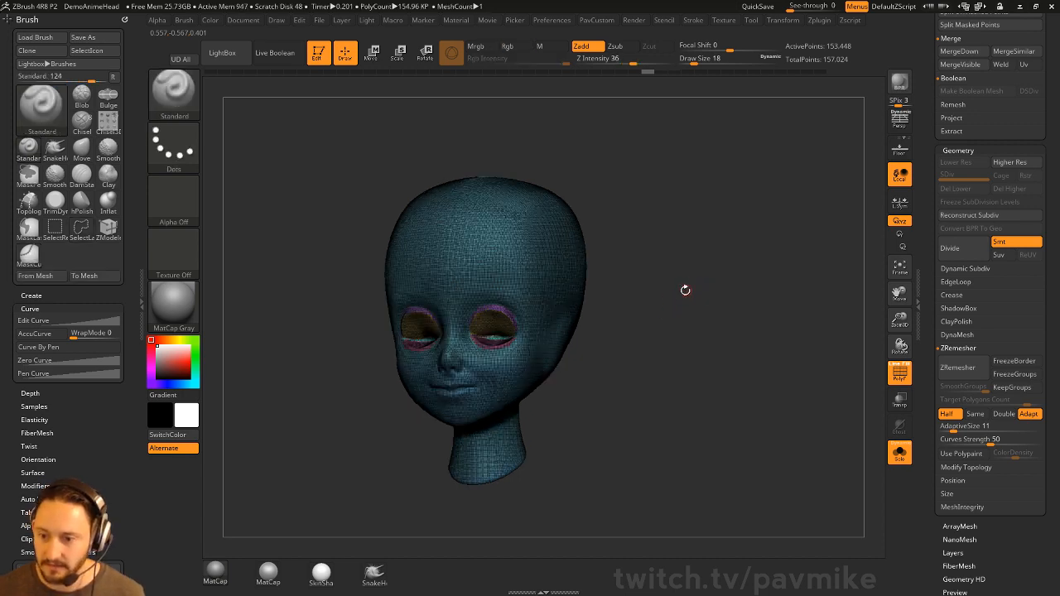
# With the main head polygroup hidden, combine the lower face, eye sockets and neck rim into one polygroup, and show the whole head.
pyautogui.keyDown('ctrl'); pyautogui.keyDown('shift'); pyautogui.click(554, 254); pyautogui.keyUp('shift'); pyautogui.keyUp('ctrl')
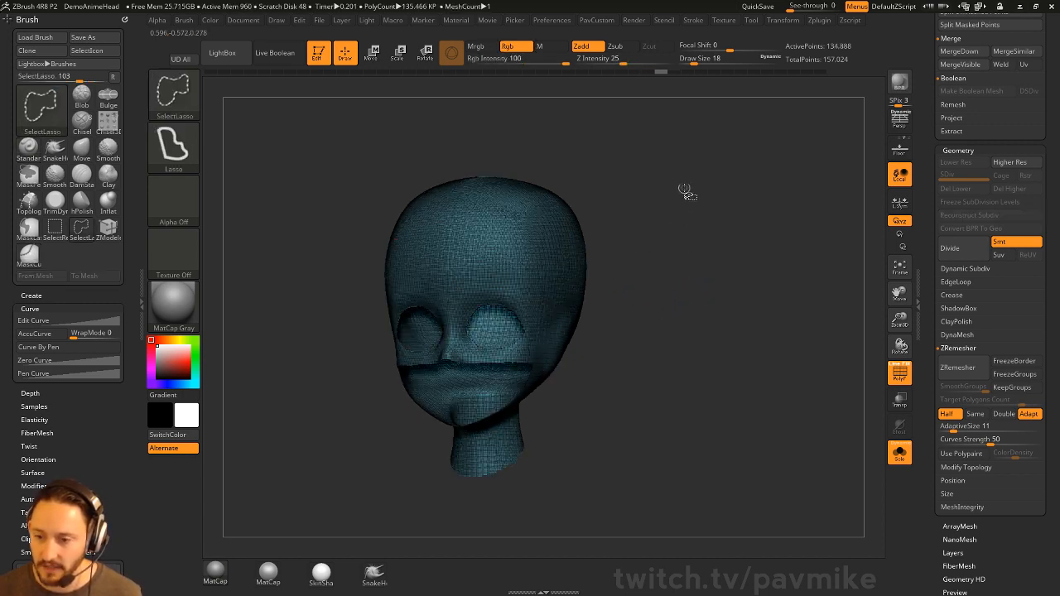
pyautogui.keyDown('ctrl'); pyautogui.keyDown('shift'); pyautogui.click(743, 261); pyautogui.keyUp('shift'); pyautogui.keyUp('ctrl')
pyautogui.hotkey('ctrl', 'w')
pyautogui.keyDown('ctrl'); pyautogui.keyDown('shift'); pyautogui.click(729, 262); pyautogui.keyUp('shift'); pyautogui.keyUp('ctrl')
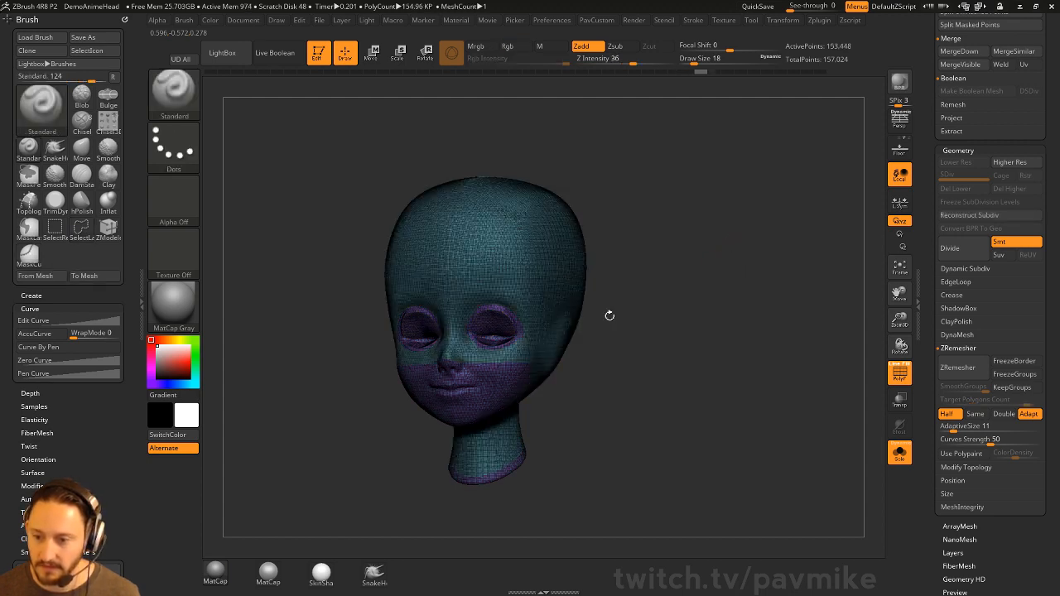
# Insert a mirrored pair of CubeMid primitives on the upper sides of the head with the IMM Base Primitives brush.
pyautogui.keyDown('alt'); pyautogui.moveTo(632, 266); pyautogui.dragTo(722, 262); pyautogui.keyUp('alt')
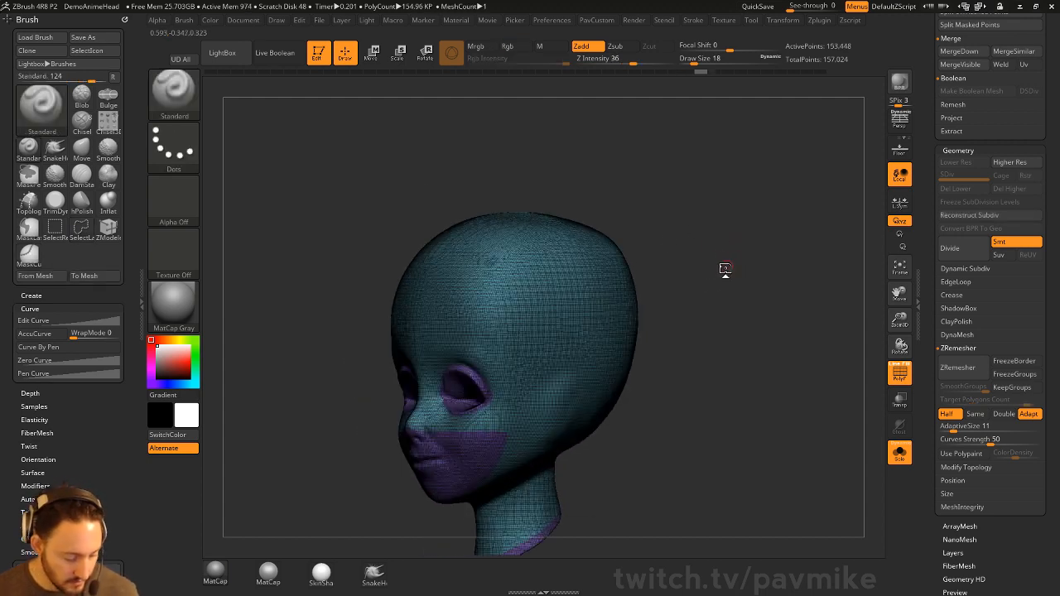
pyautogui.press('b')
pyautogui.press('i')
pyautogui.press('p')
pyautogui.press('m')
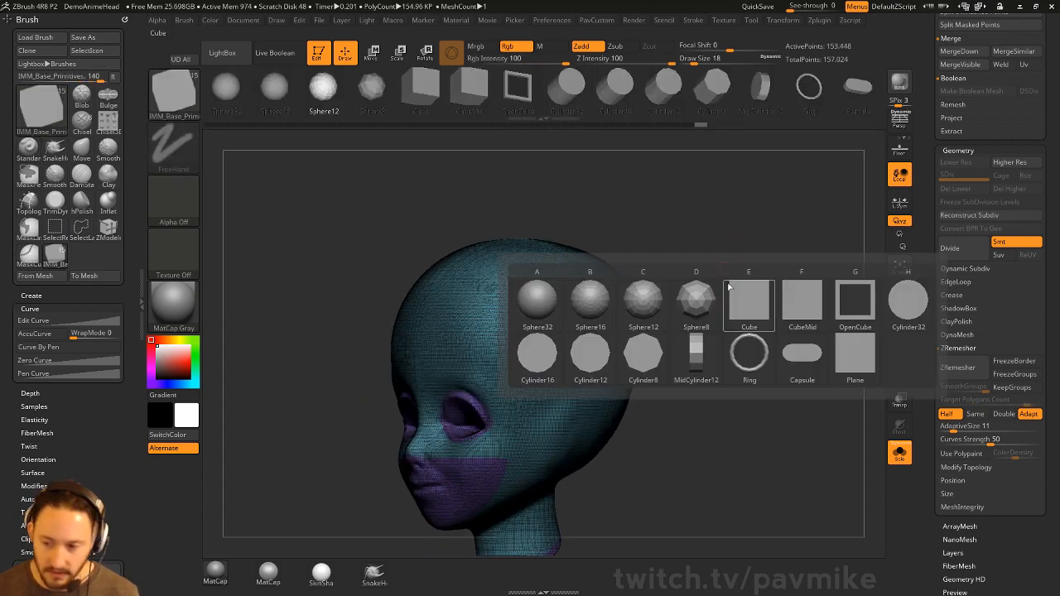
pyautogui.click(797, 311)
pyautogui.moveTo(801, 282); pyautogui.dragTo(772, 277)
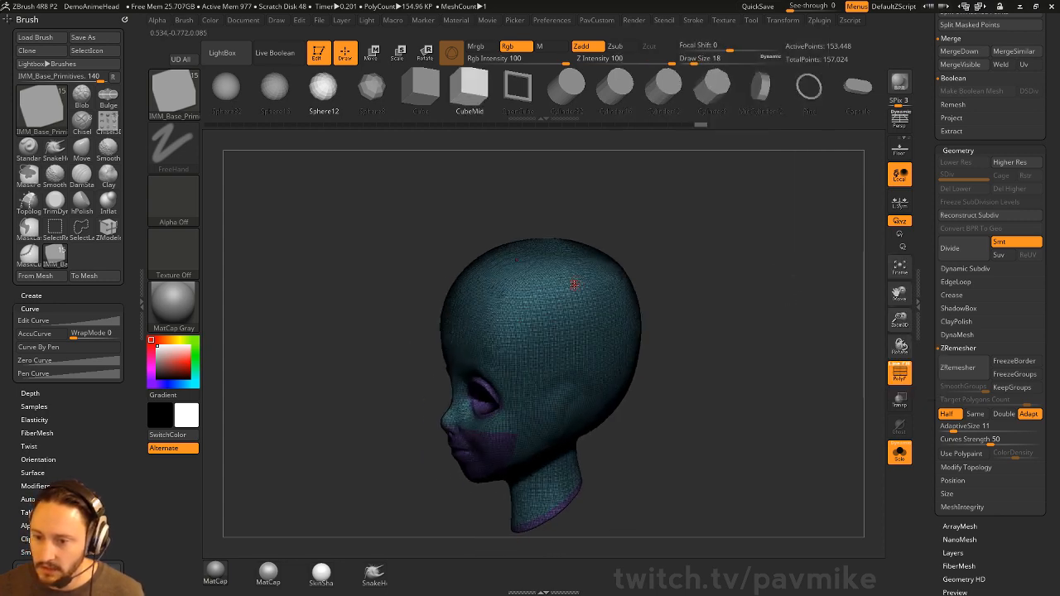
pyautogui.moveTo(575, 284); pyautogui.dragTo(617, 302)
# Switch to the Move brush with a draw size of 101 and rotate the inserted cubes upright in front view.
pyautogui.press('b')
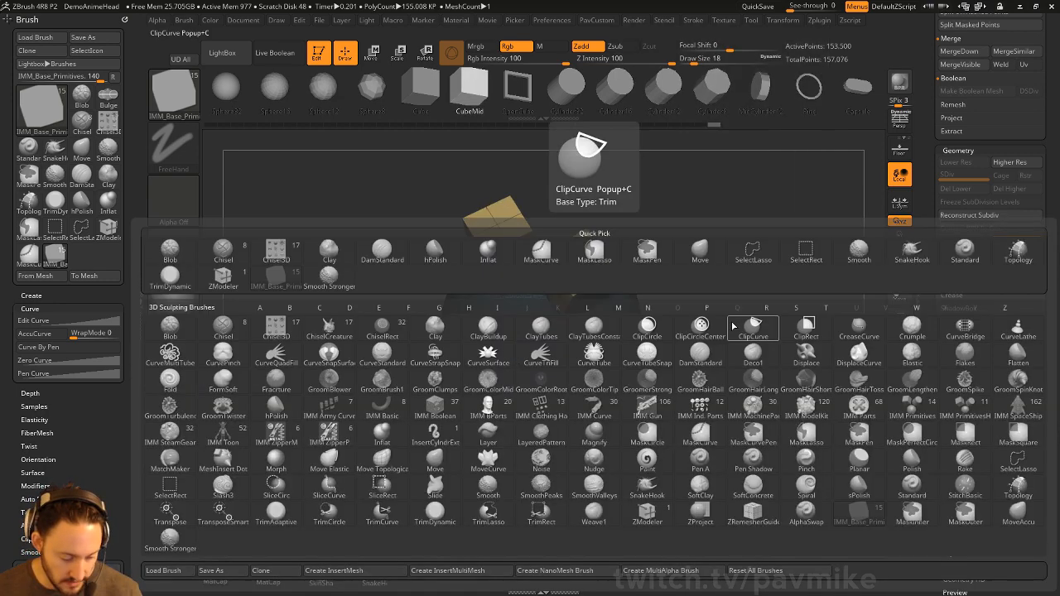
pyautogui.press('i')
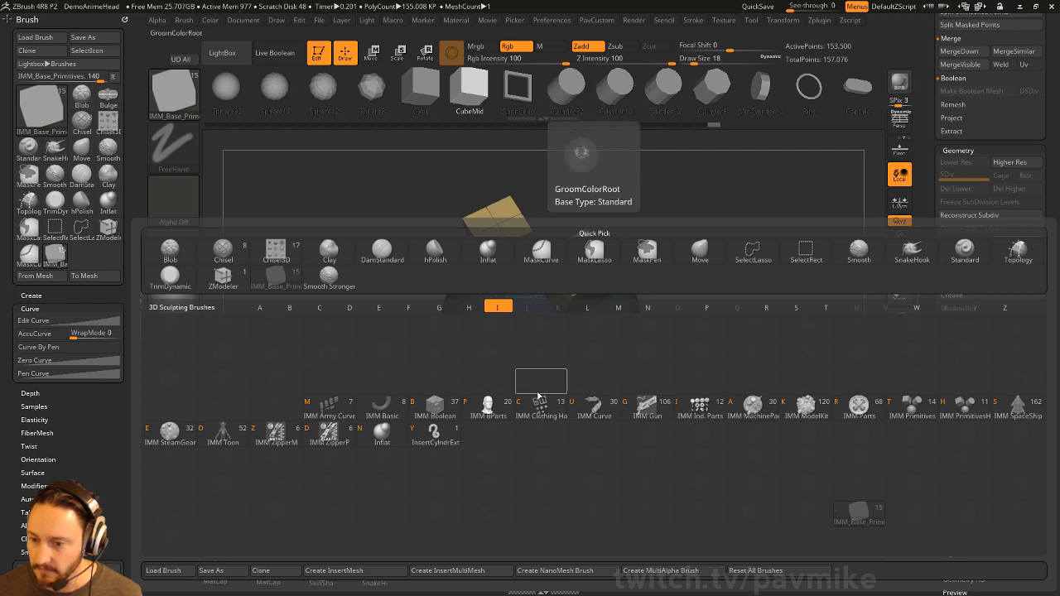
pyautogui.click(700, 248)
pyautogui.moveTo(626, 201)
pyautogui.keyDown('shift'); pyautogui.mouseDown()
pyautogui.moveTo(732, 215)
pyautogui.moveTo(733, 255)
pyautogui.mouseUp(); pyautogui.keyUp('shift')
pyautogui.press('s')
pyautogui.click(716, 255)
pyautogui.press('e')
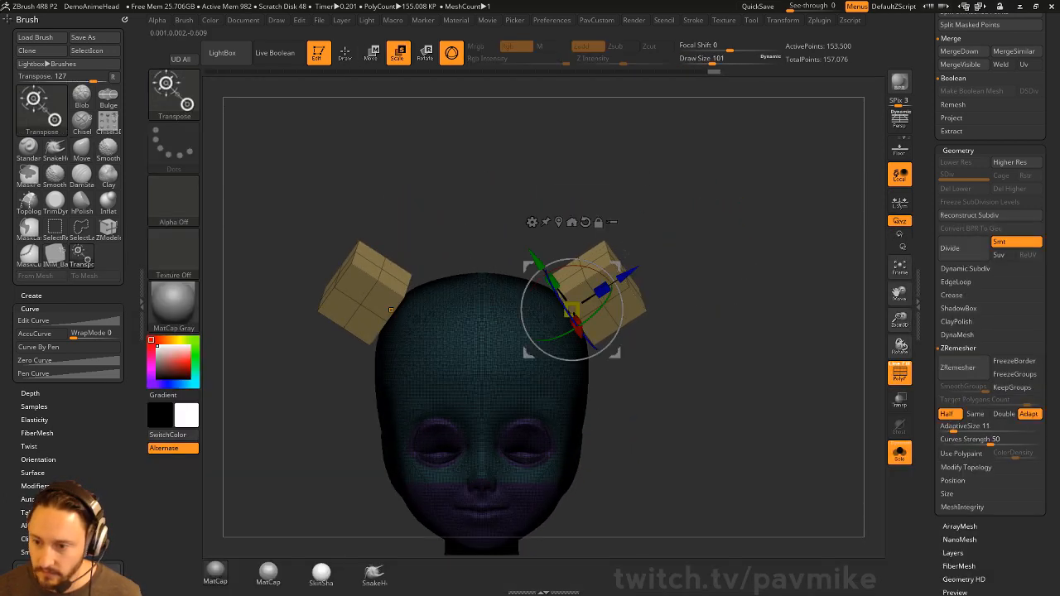
pyautogui.moveTo(590, 260); pyautogui.dragTo(617, 278)
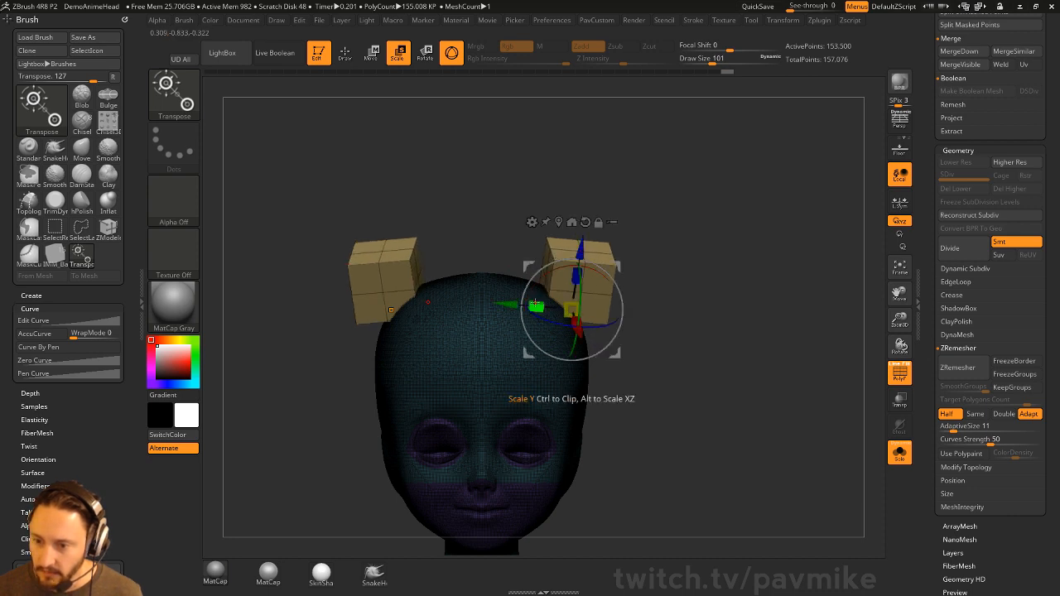
# Try scaling the cubes along their local axes and undo each attempt.
pyautogui.moveTo(537, 307); pyautogui.dragTo(669, 311)
pyautogui.hotkey('ctrl', 'z')
pyautogui.moveTo(603, 311)
pyautogui.mouseDown()
pyautogui.moveTo(489, 307)
pyautogui.moveTo(616, 314)
pyautogui.mouseUp()
pyautogui.hotkey('ctrl', 'z')
# With local symmetry on and the wireframe hidden, rotate the cubes upright in side view and narrow them front to back.
pyautogui.click(899, 201)
pyautogui.click(893, 374)
pyautogui.keyDown('shift'); pyautogui.moveTo(838, 370); pyautogui.dragTo(812, 362); pyautogui.keyUp('shift')
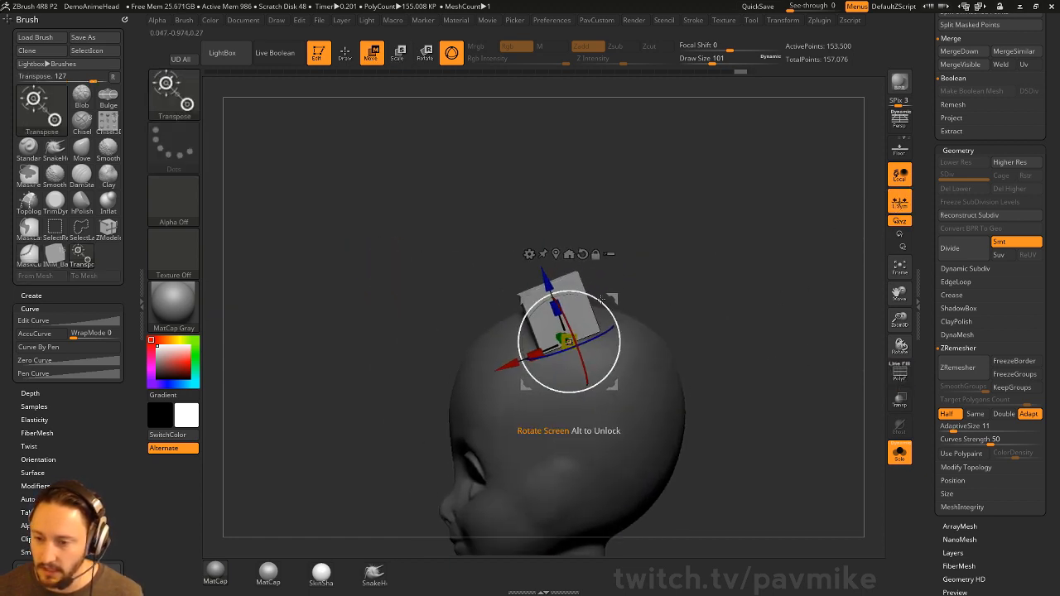
pyautogui.moveTo(605, 309); pyautogui.dragTo(636, 298)
pyautogui.keyDown('alt'); pyautogui.moveTo(786, 292); pyautogui.dragTo(741, 276); pyautogui.keyUp('alt')
pyautogui.moveTo(531, 354); pyautogui.dragTo(574, 348)
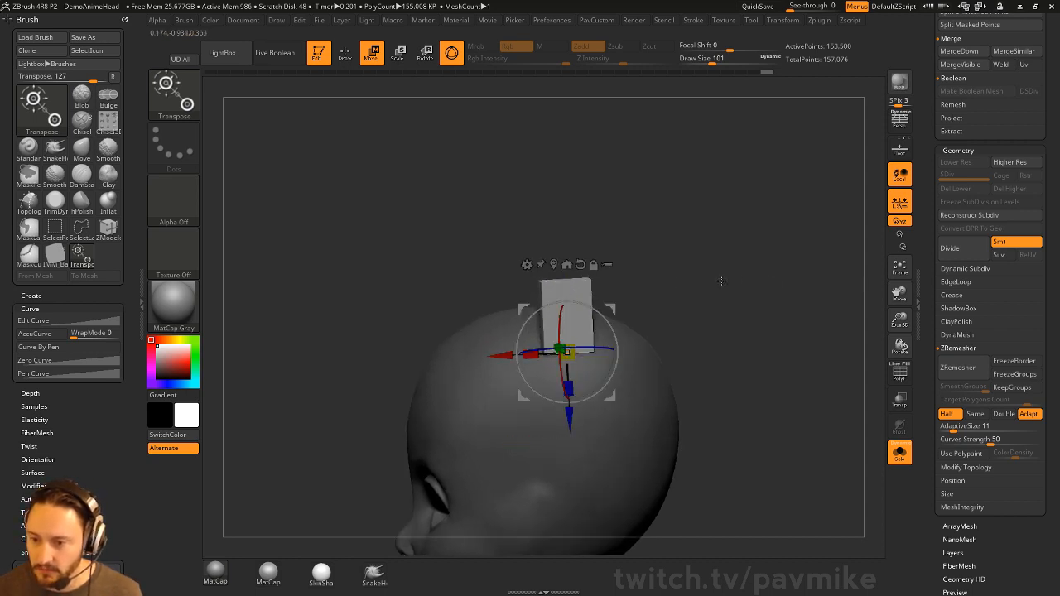
# Thin the two blocks sideways and straighten them in front view so they stand as upright slabs on the head.
pyautogui.keyDown('shift'); pyautogui.moveTo(722, 279); pyautogui.dragTo(568, 274); pyautogui.keyUp('shift')
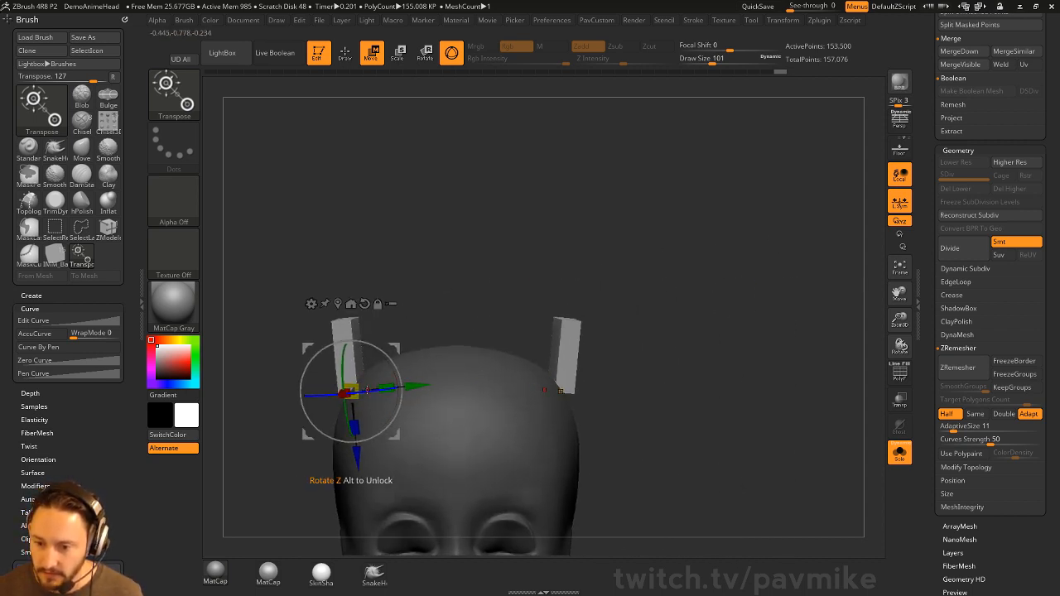
pyautogui.moveTo(369, 391); pyautogui.dragTo(382, 389)
pyautogui.moveTo(375, 349); pyautogui.dragTo(381, 354)
pyautogui.press('q')
pyautogui.keyDown('alt'); pyautogui.moveTo(748, 316); pyautogui.dragTo(675, 307); pyautogui.keyUp('alt')
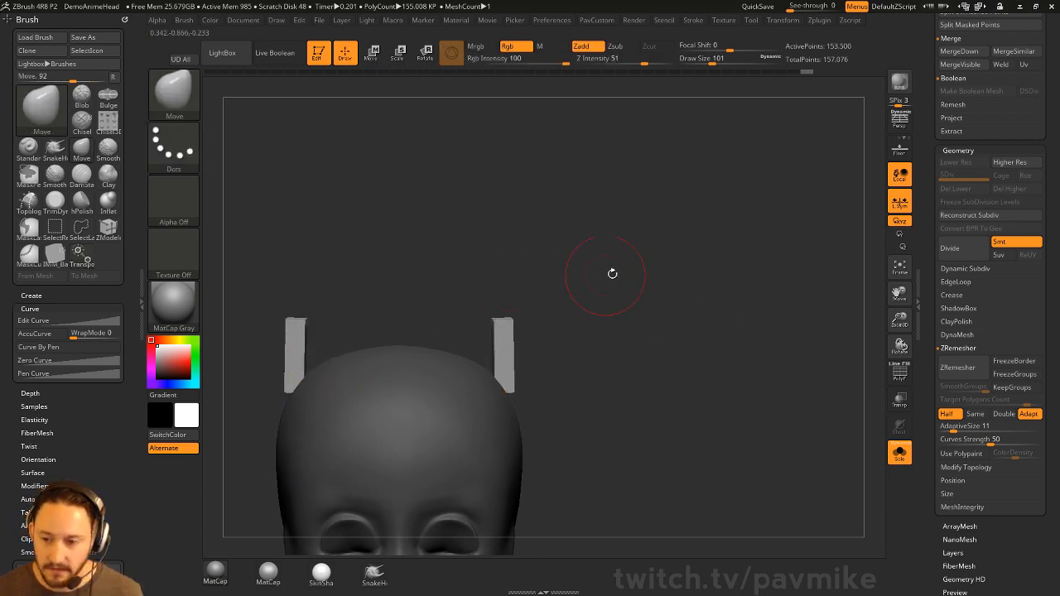
pyautogui.moveTo(613, 274); pyautogui.dragTo(472, 282)
# Change the masking brush from MaskCurve to MaskPen.
pyautogui.keyDown('alt'); pyautogui.moveTo(588, 287); pyautogui.dragTo(794, 269); pyautogui.keyUp('alt')
pyautogui.keyDown('ctrl'); pyautogui.moveTo(542, 316); pyautogui.dragTo(415, 275); pyautogui.keyUp('ctrl')
pyautogui.click(194, 106)
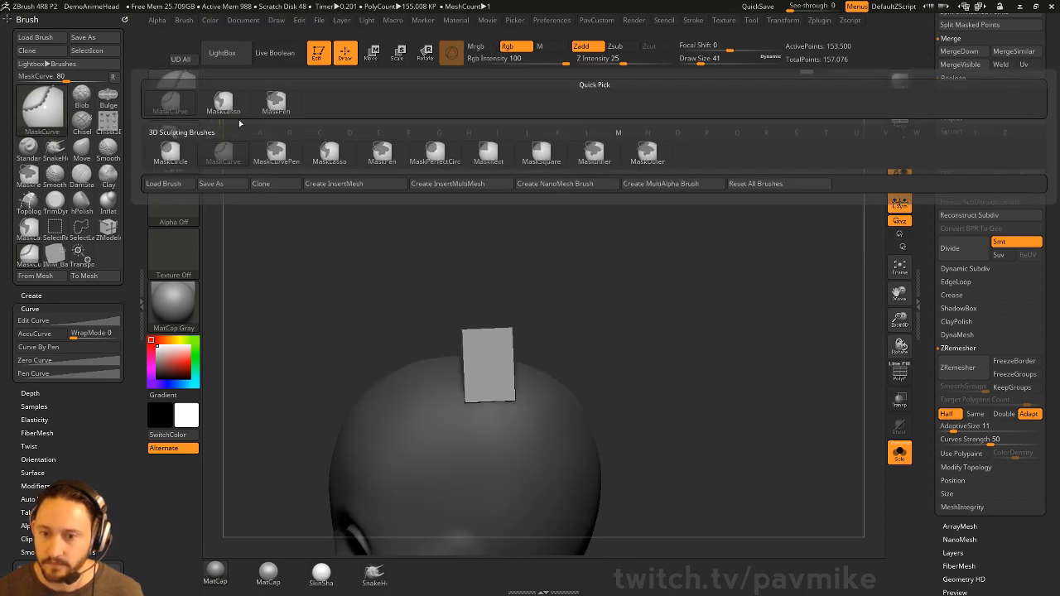
pyautogui.click(273, 106)
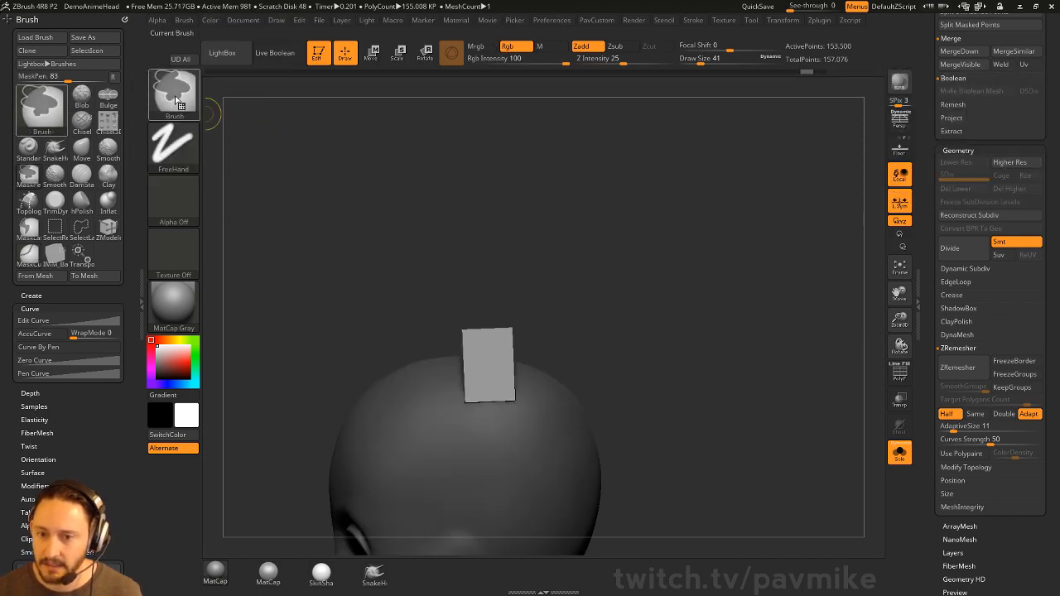
pyautogui.keyDown('alt'); pyautogui.moveTo(582, 333); pyautogui.dragTo(717, 241); pyautogui.keyUp('alt')
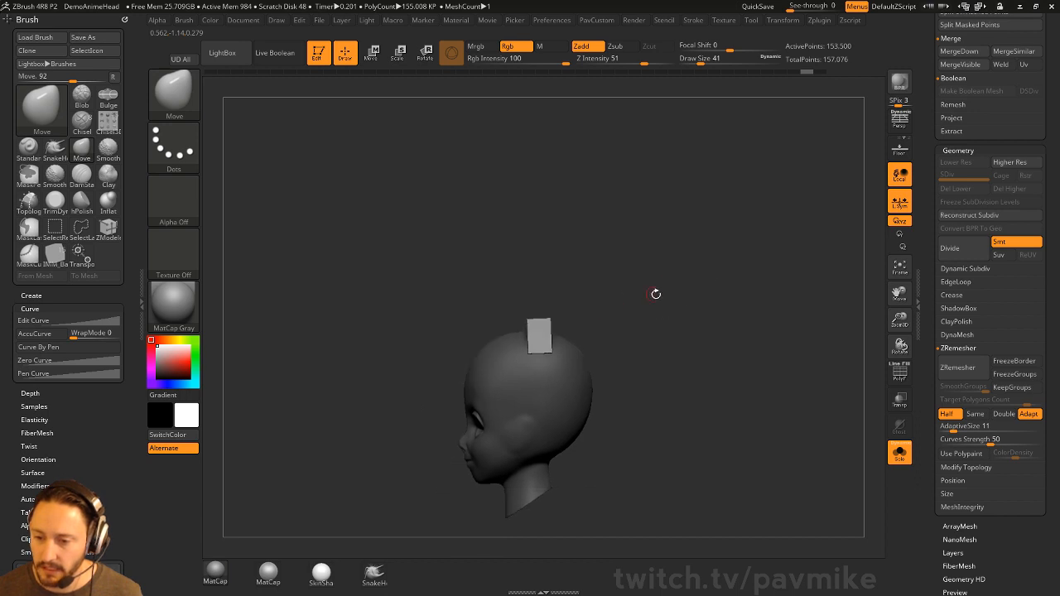
# Open the Auto Masking settings of the Move brush.
pyautogui.moveTo(655, 293); pyautogui.dragTo(597, 329)
pyautogui.moveTo(57, 508); pyautogui.dragTo(57, 459)
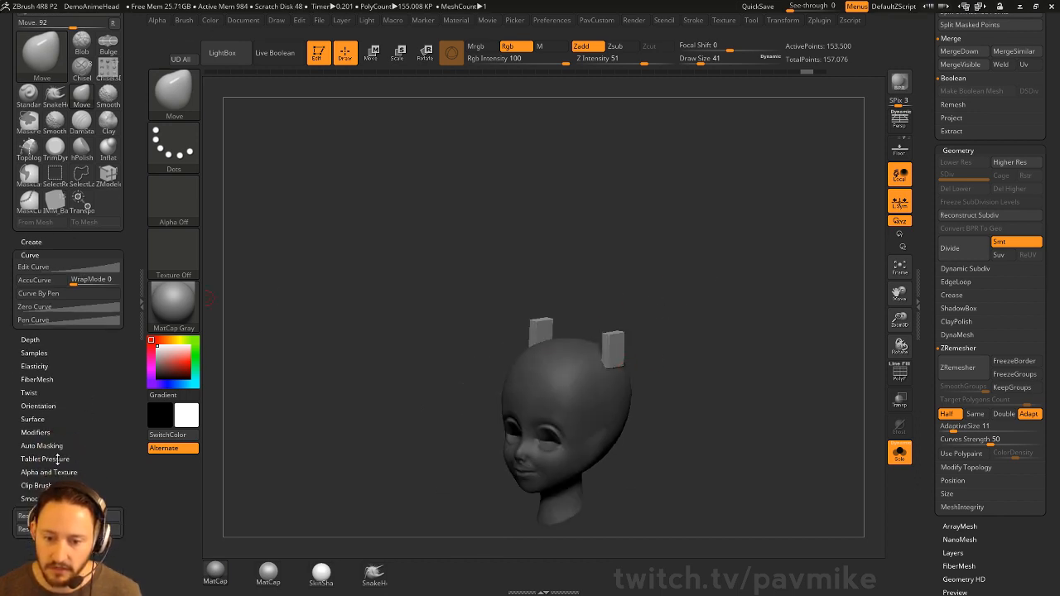
pyautogui.press('shift')
pyautogui.click(50, 449)
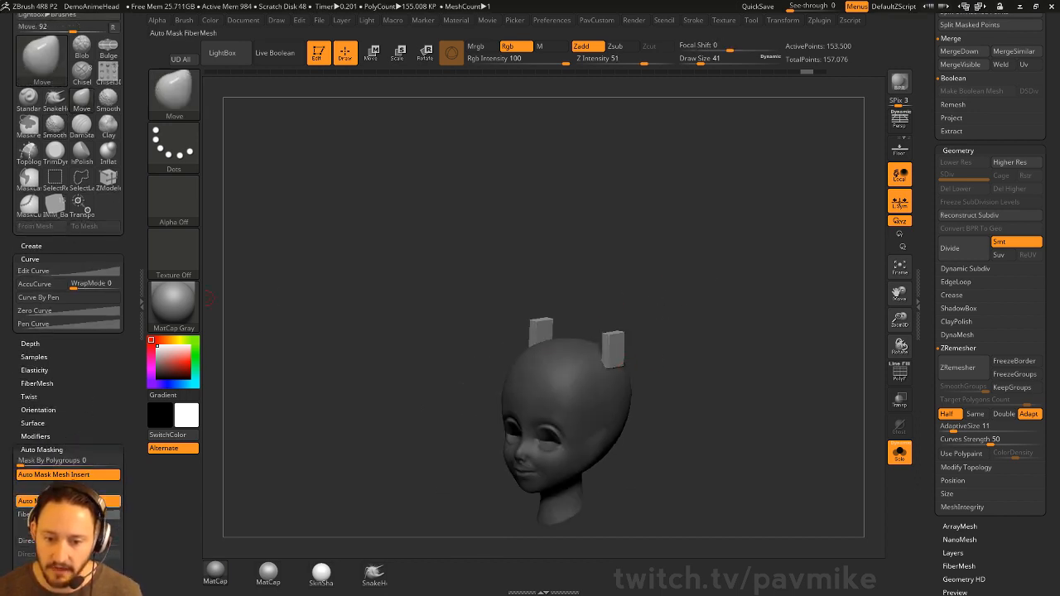
pyautogui.moveTo(87, 531); pyautogui.dragTo(90, 314)
# Adjust the height of the paired ear blocks with the gizmo, checking them from the front and side.
pyautogui.keyDown('shift'); pyautogui.moveTo(687, 313); pyautogui.dragTo(624, 307); pyautogui.keyUp('shift')
pyautogui.press('w')
pyautogui.moveTo(542, 386); pyautogui.dragTo(540, 413)
pyautogui.keyDown('shift'); pyautogui.moveTo(675, 348); pyautogui.dragTo(766, 345); pyautogui.keyUp('shift')
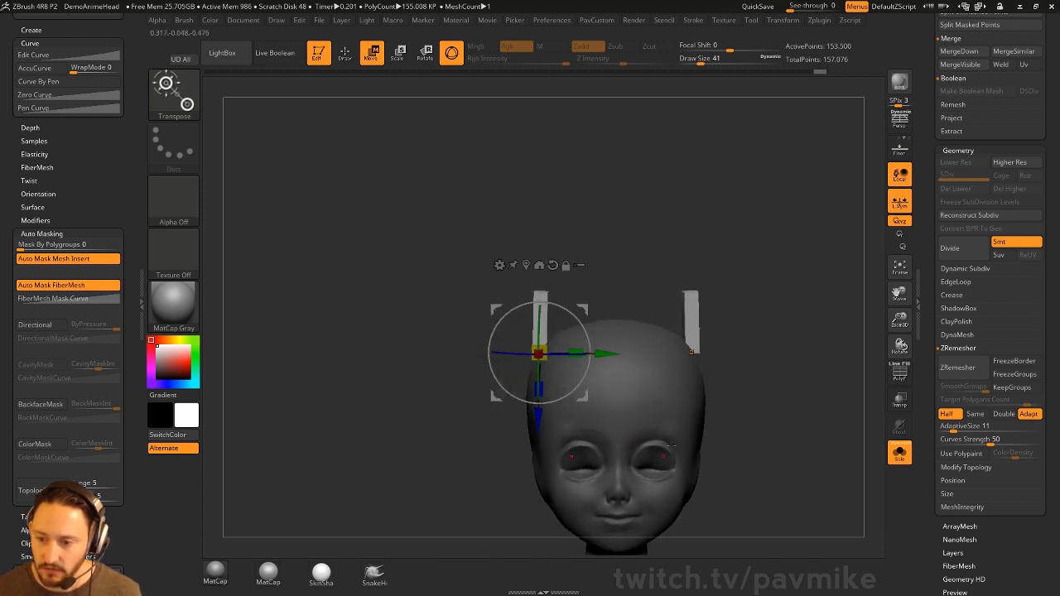
pyautogui.keyDown('alt'); pyautogui.moveTo(669, 445); pyautogui.dragTo(588, 440); pyautogui.keyUp('alt')
pyautogui.keyDown('shift'); pyautogui.moveTo(694, 315); pyautogui.dragTo(680, 340); pyautogui.keyUp('shift')
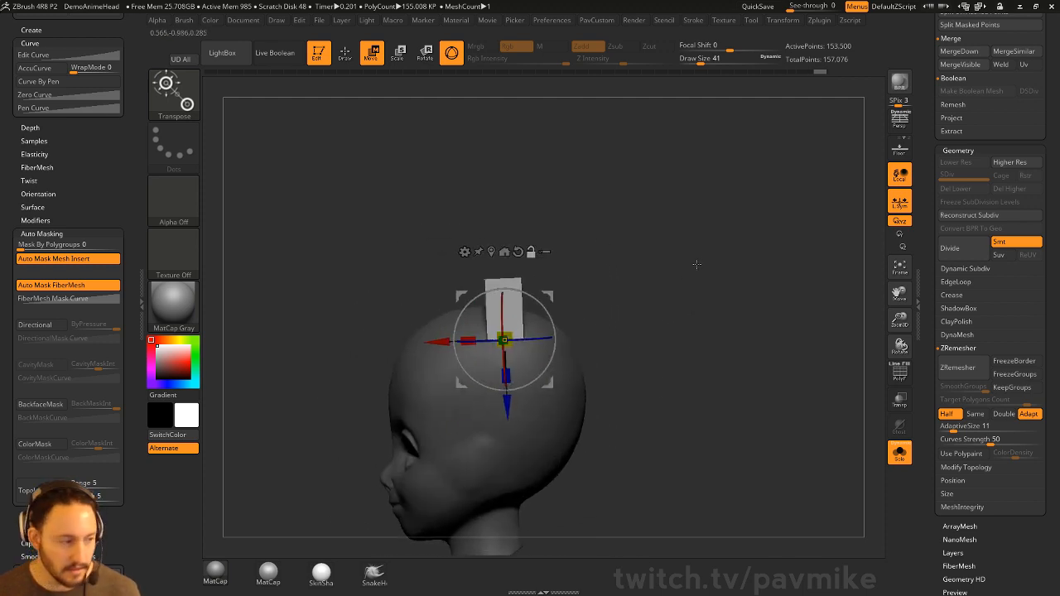
pyautogui.moveTo(507, 378); pyautogui.dragTo(484, 338)
pyautogui.moveTo(625, 323); pyautogui.dragTo(719, 313)
pyautogui.moveTo(802, 280)
pyautogui.keyDown('alt'); pyautogui.mouseDown()
pyautogui.moveTo(672, 277)
pyautogui.moveTo(684, 273)
pyautogui.moveTo(687, 298)
pyautogui.moveTo(698, 277)
pyautogui.moveTo(534, 299)
pyautogui.mouseUp(); pyautogui.keyUp('alt')
pyautogui.press('q')
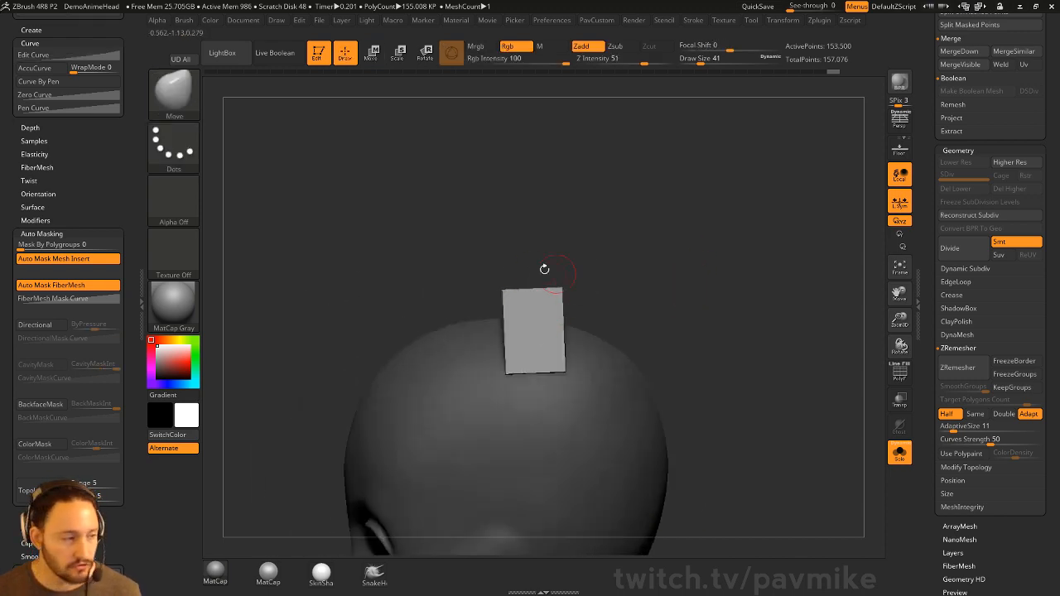
# Split the masked head off from the ear blocks into a separate subtool.
pyautogui.moveTo(641, 278); pyautogui.dragTo(693, 288)
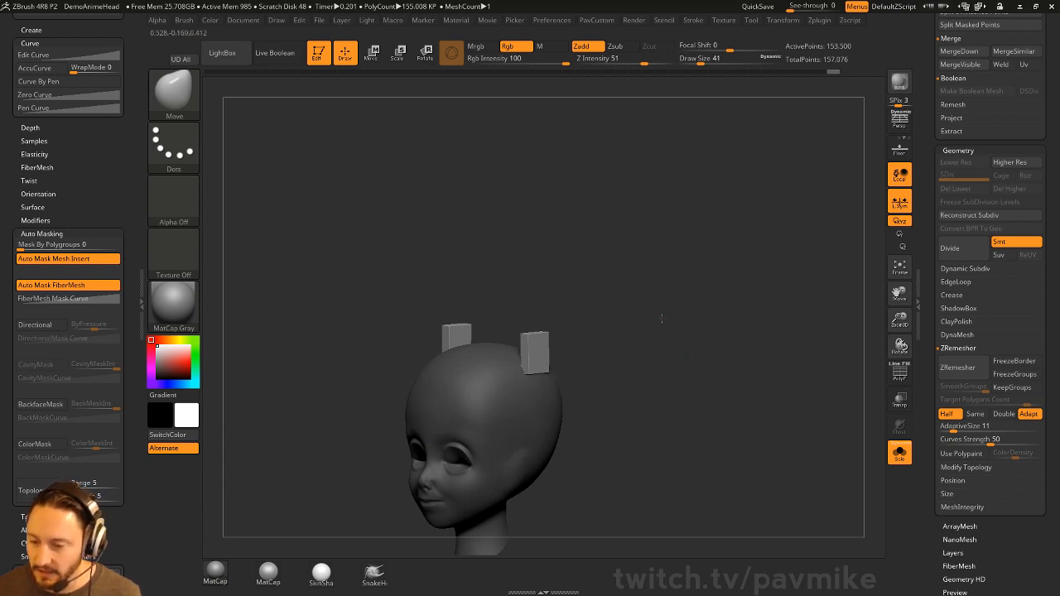
pyautogui.keyDown('alt'); pyautogui.moveTo(662, 319); pyautogui.dragTo(665, 284); pyautogui.keyUp('alt')
pyautogui.press('space')
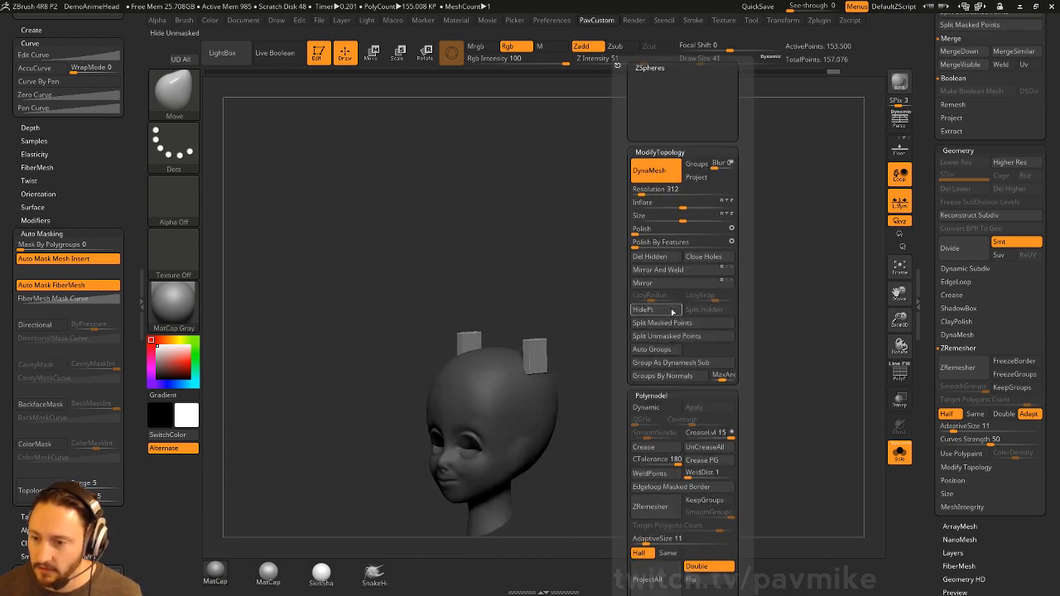
pyautogui.click(683, 323)
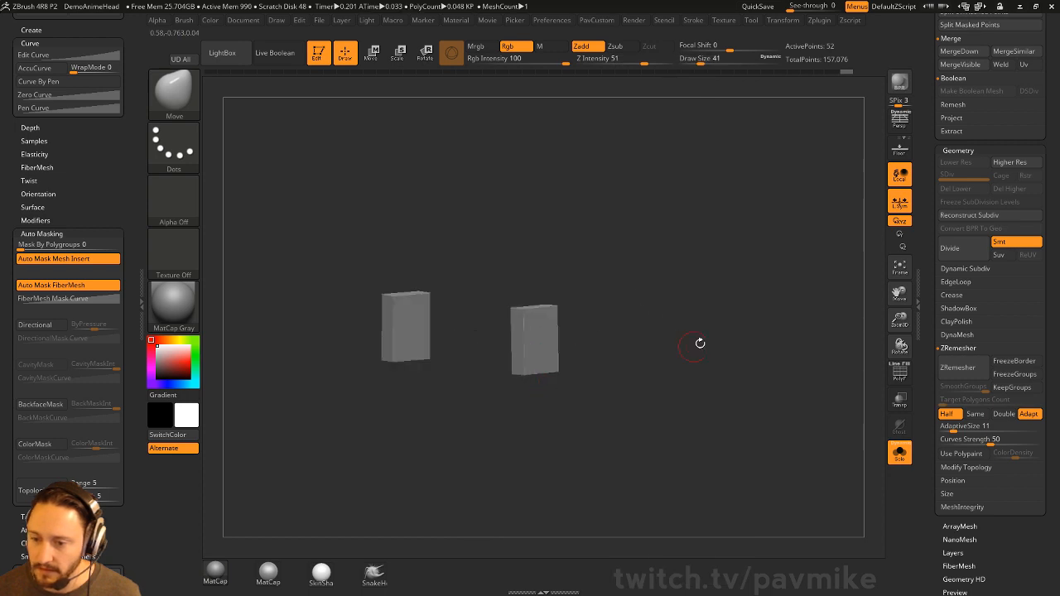
# Show the wireframe and, using a mask, taper the upper halves of the ear blocks to a narrow top in side view.
pyautogui.moveTo(700, 343); pyautogui.dragTo(675, 285)
pyautogui.keyDown('alt'); pyautogui.moveTo(674, 285); pyautogui.dragTo(691, 360); pyautogui.keyUp('alt')
pyautogui.moveTo(654, 305)
pyautogui.keyDown('ctrl'); pyautogui.mouseDown()
pyautogui.moveTo(544, 378)
pyautogui.moveTo(565, 348)
pyautogui.mouseUp(); pyautogui.keyUp('ctrl')
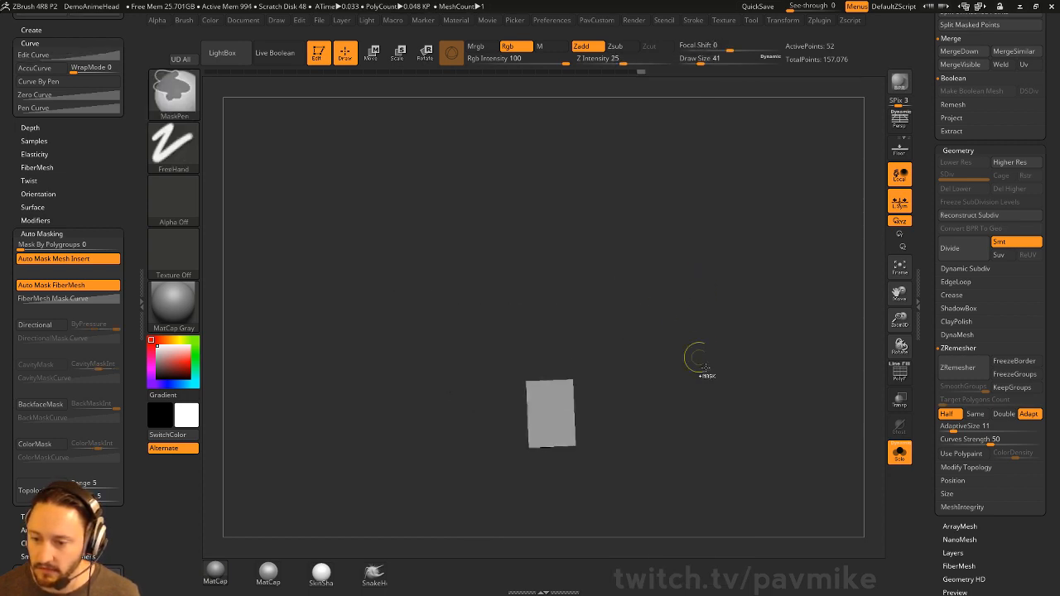
pyautogui.hotkey('shift', 'f')
pyautogui.keyDown('ctrl'); pyautogui.moveTo(663, 267); pyautogui.dragTo(447, 362); pyautogui.keyUp('ctrl')
pyautogui.press('w')
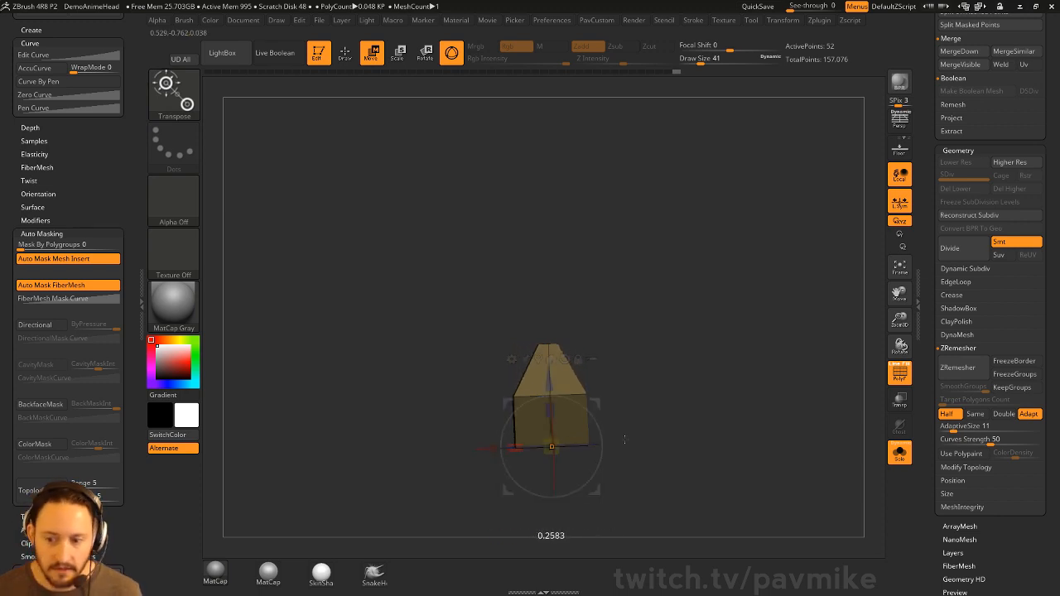
pyautogui.keyDown('alt'); pyautogui.moveTo(734, 394); pyautogui.dragTo(722, 373); pyautogui.keyUp('alt')
pyautogui.moveTo(684, 321); pyautogui.dragTo(679, 354)
pyautogui.keyDown('ctrl'); pyautogui.moveTo(617, 306); pyautogui.dragTo(671, 323); pyautogui.keyUp('ctrl')
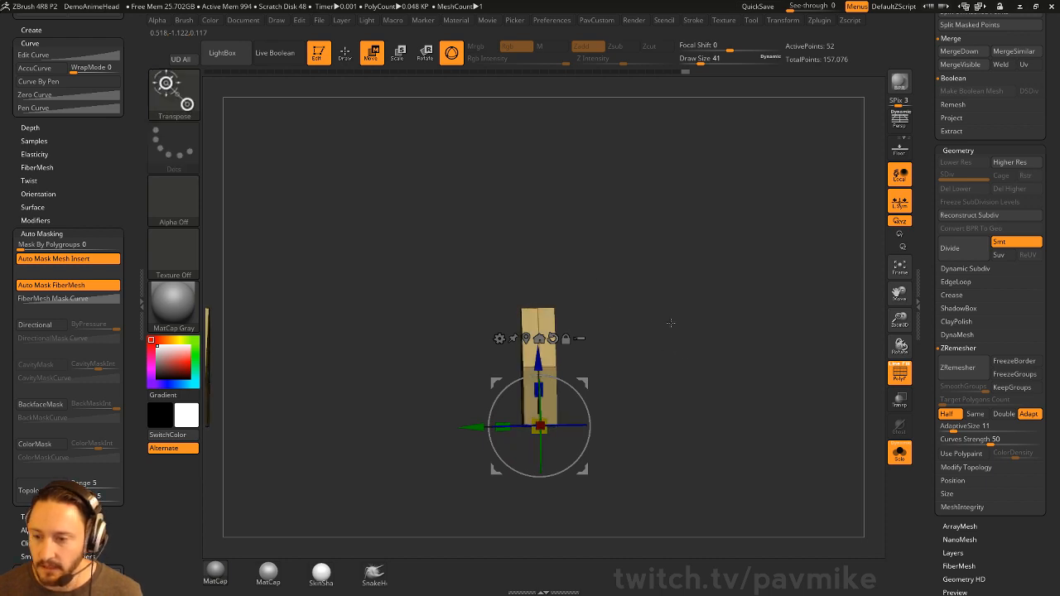
pyautogui.press('q')
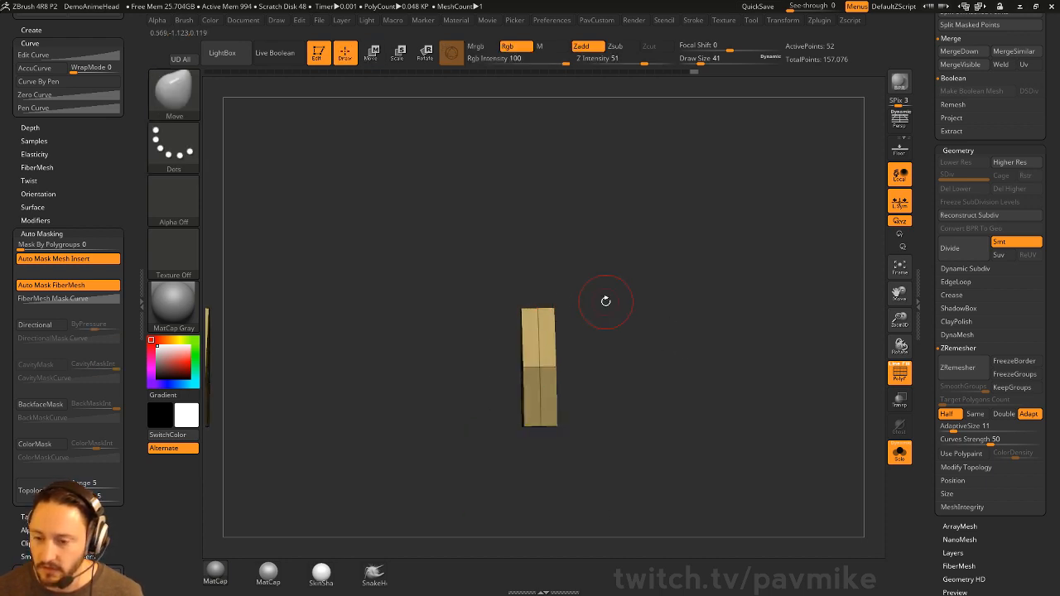
# Hide the left ear block in front view and delete the hidden geometry, keeping only the other block.
pyautogui.moveTo(601, 306)
pyautogui.keyDown('alt'); pyautogui.mouseDown()
pyautogui.moveTo(649, 327)
pyautogui.moveTo(635, 314)
pyautogui.moveTo(746, 298)
pyautogui.moveTo(721, 338)
pyautogui.moveTo(696, 285)
pyautogui.mouseUp(); pyautogui.keyUp('alt')
pyautogui.press('s')
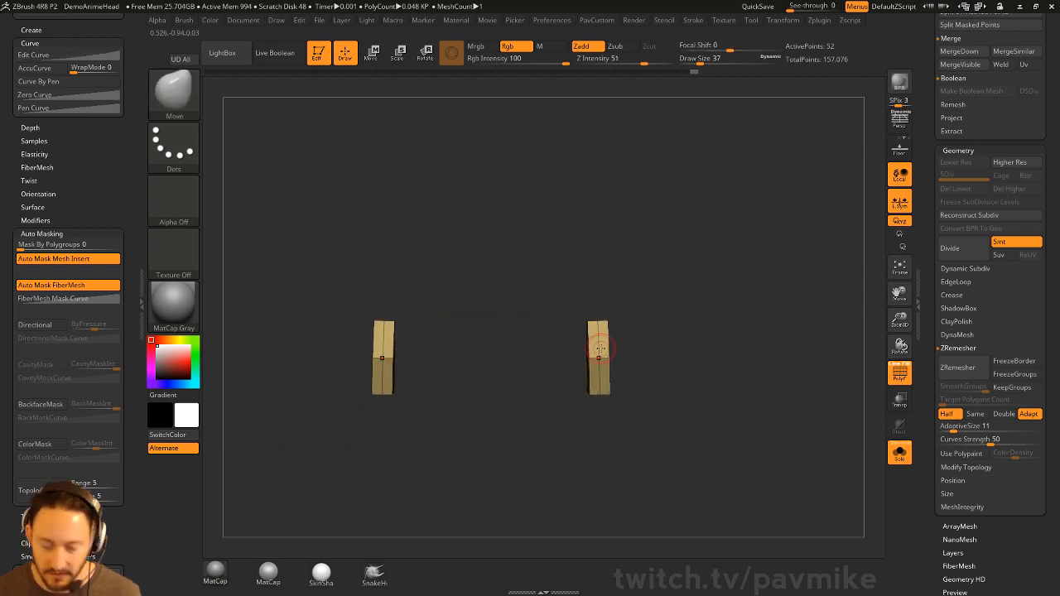
pyautogui.moveTo(319, 212)
pyautogui.keyDown('ctrl'); pyautogui.keyDown('alt'); pyautogui.keyDown('shift'); pyautogui.mouseDown()
pyautogui.moveTo(300, 450)
pyautogui.moveTo(443, 219)
pyautogui.mouseUp(); pyautogui.keyUp('shift'); pyautogui.keyUp('alt'); pyautogui.keyUp('ctrl')
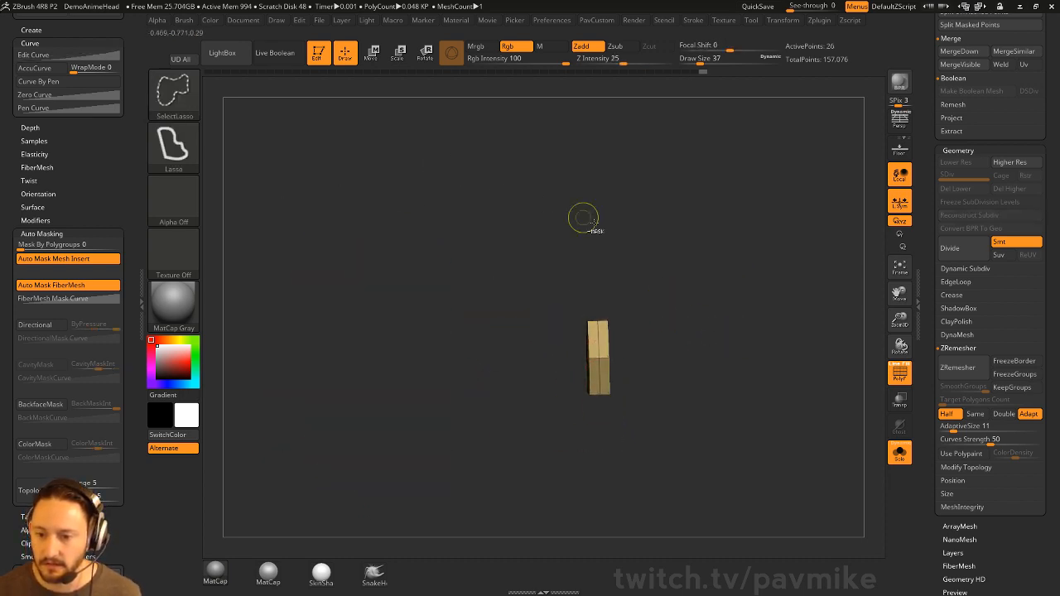
pyautogui.press('space')
pyautogui.click(687, 270)
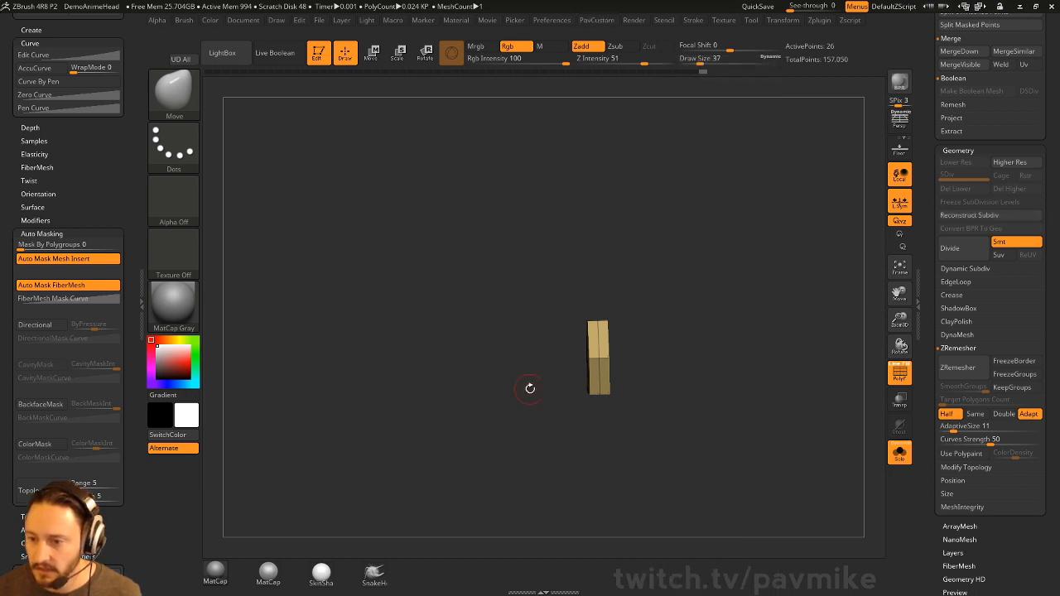
# Frame the ear block and apply the Taper deformer to it from the gizmo's transform types.
pyautogui.press('f')
pyautogui.moveTo(703, 304)
pyautogui.keyDown('alt'); pyautogui.mouseDown()
pyautogui.moveTo(688, 347)
pyautogui.moveTo(701, 333)
pyautogui.mouseUp(); pyautogui.keyUp('alt')
pyautogui.press('s')
pyautogui.press('w')
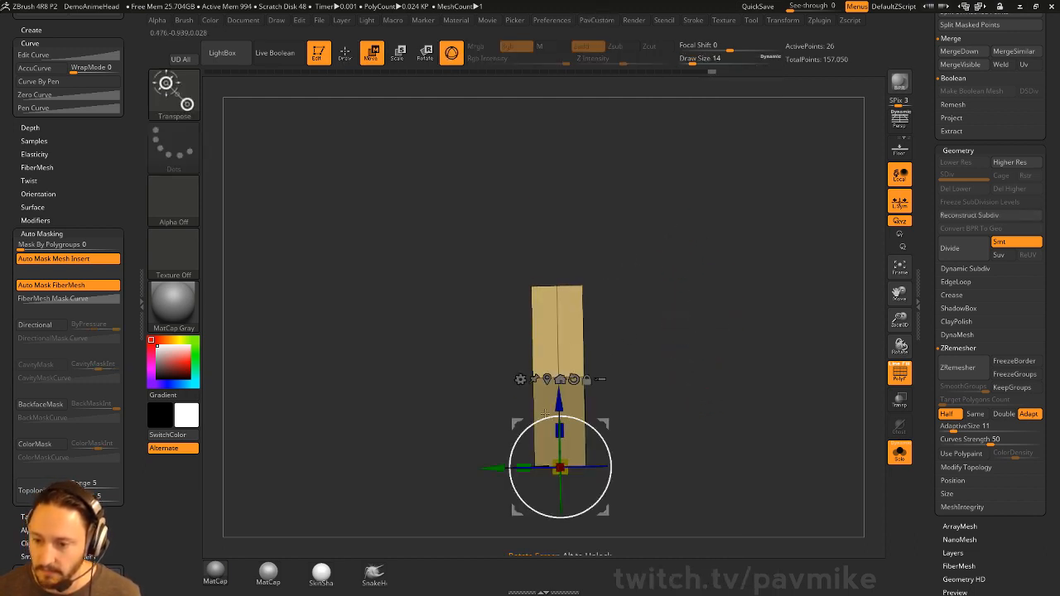
pyautogui.moveTo(574, 342); pyautogui.dragTo(650, 348, button='right')
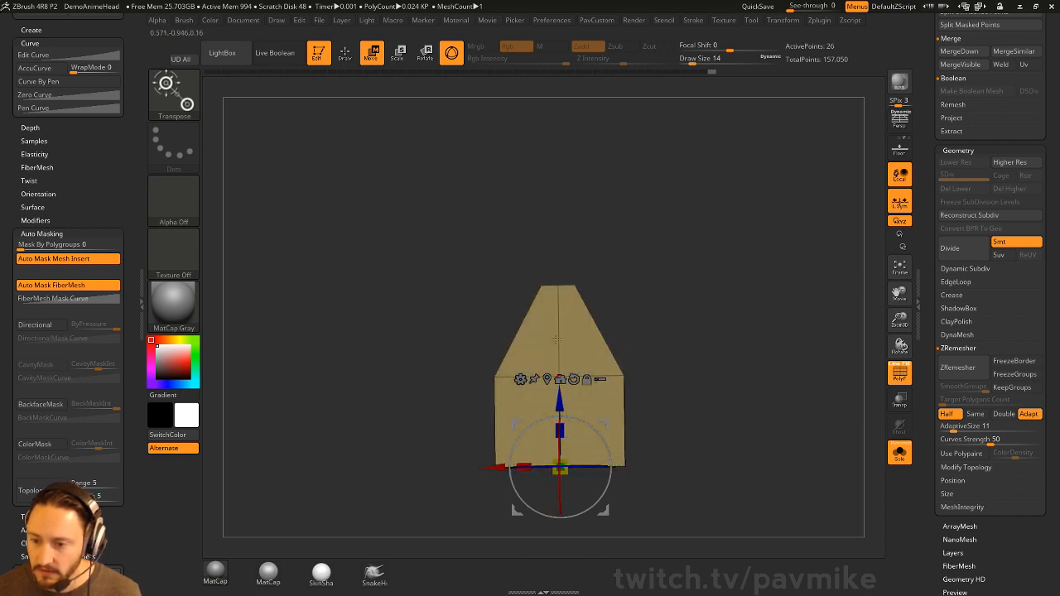
pyautogui.moveTo(555, 339); pyautogui.dragTo(675, 371, button='right')
pyautogui.moveTo(574, 365)
pyautogui.mouseDown(button='right')
pyautogui.moveTo(645, 331)
pyautogui.moveTo(630, 330)
pyautogui.mouseUp(button='right')
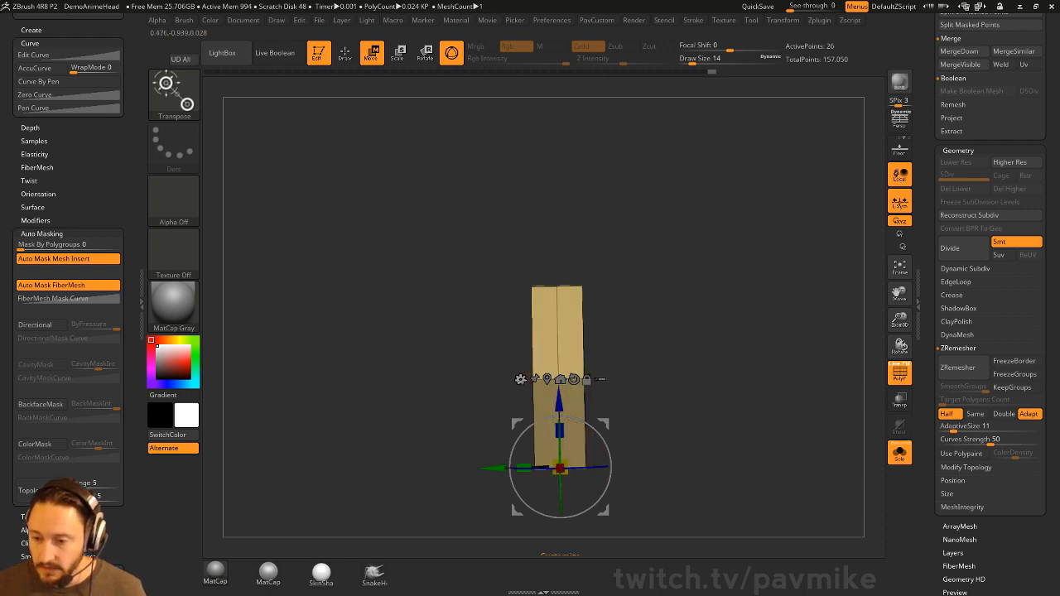
pyautogui.click(520, 379)
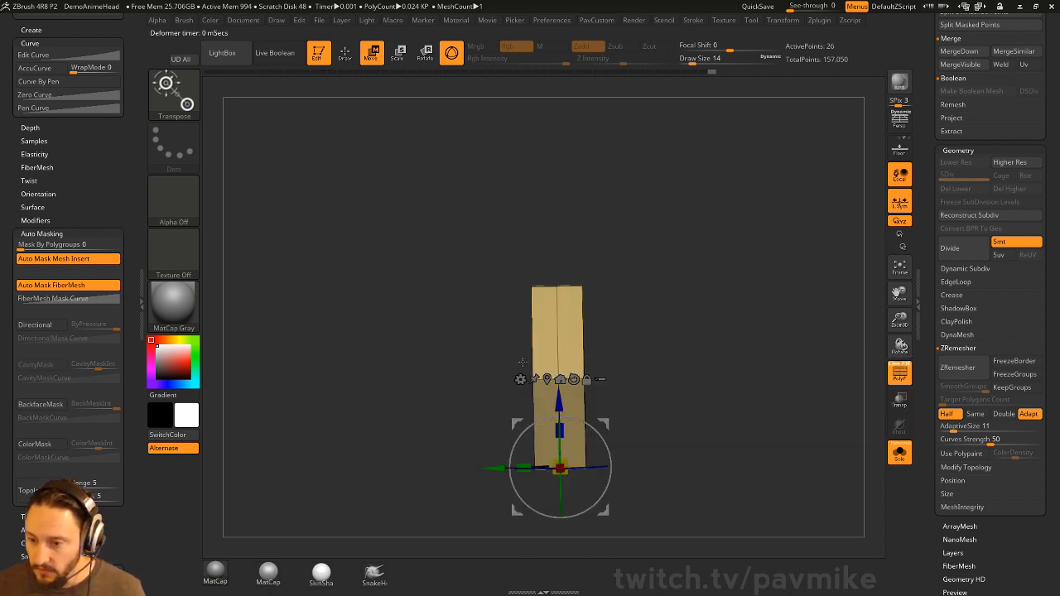
pyautogui.click(525, 379)
pyautogui.click(709, 425)
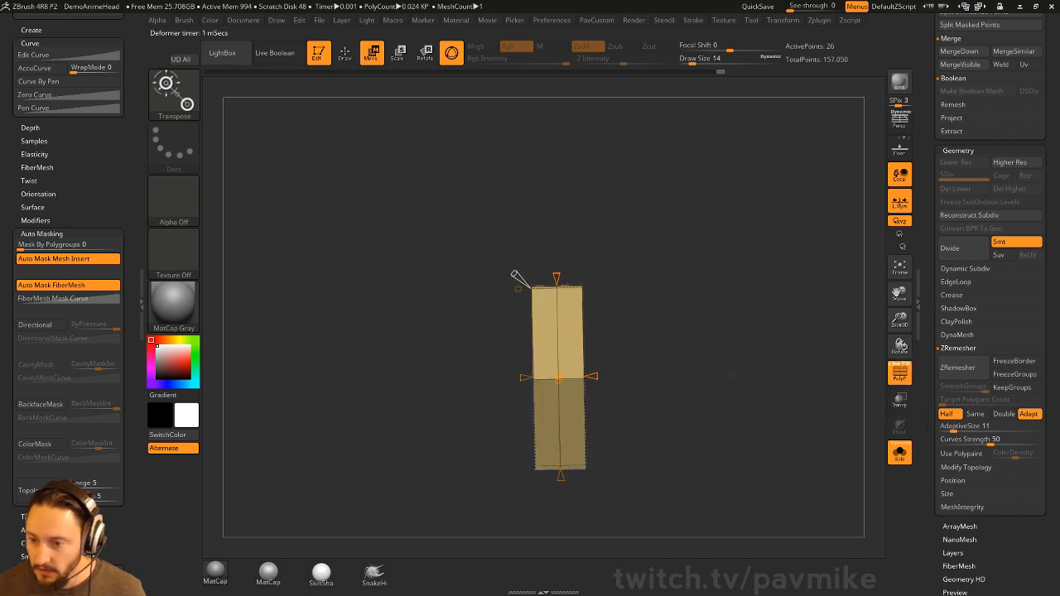
# Taper the ear block with the deformer handles so its thickness narrows to a slim top.
pyautogui.moveTo(643, 300); pyautogui.dragTo(659, 318)
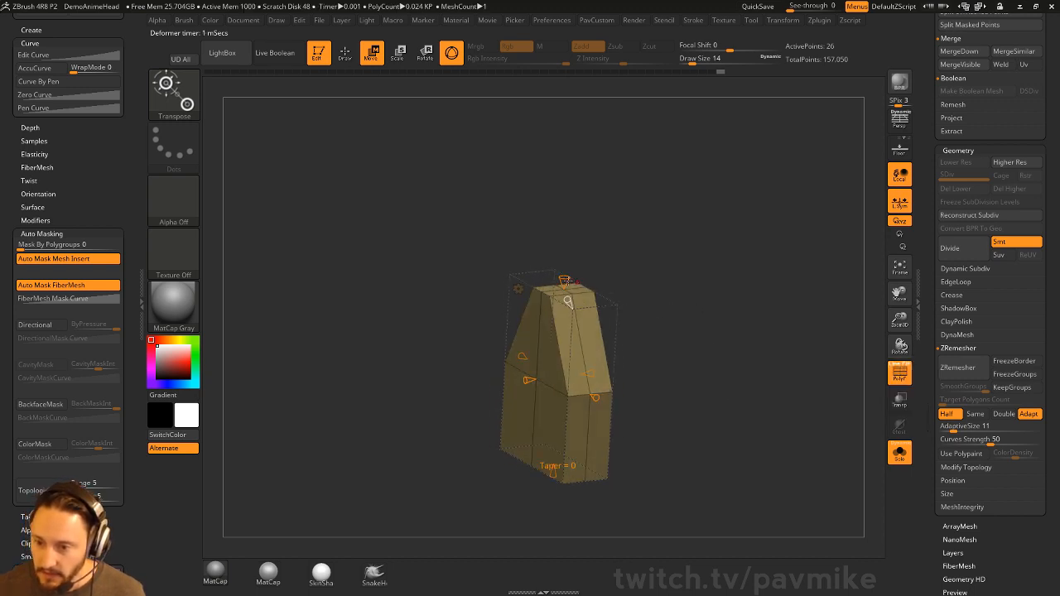
pyautogui.moveTo(568, 302)
pyautogui.mouseDown()
pyautogui.moveTo(568, 284)
pyautogui.moveTo(568, 303)
pyautogui.mouseUp()
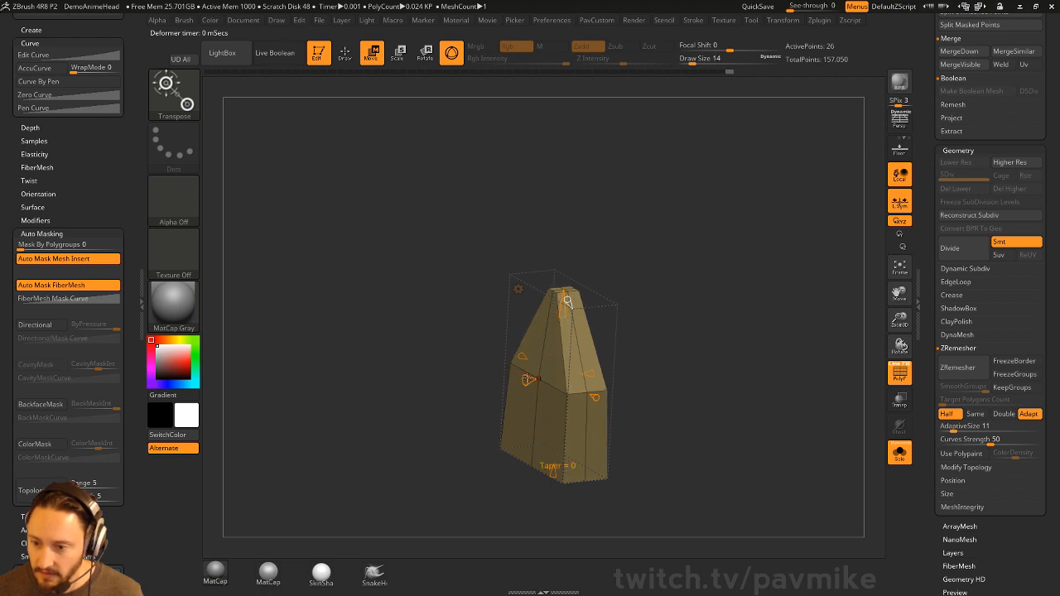
pyautogui.moveTo(527, 378); pyautogui.dragTo(530, 378)
pyautogui.moveTo(662, 340); pyautogui.dragTo(598, 365)
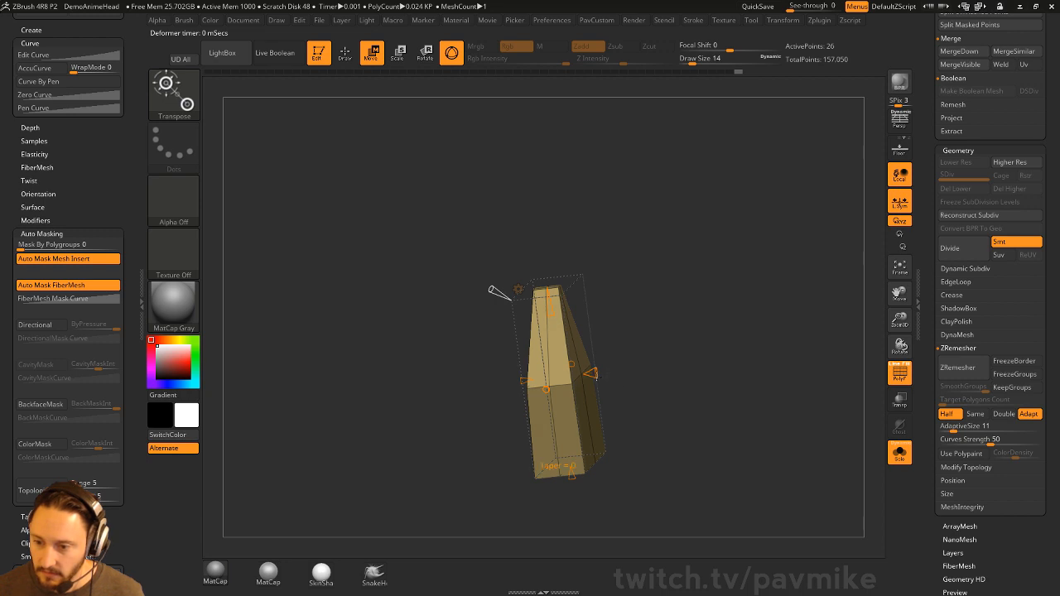
pyautogui.moveTo(595, 376)
pyautogui.mouseDown()
pyautogui.moveTo(610, 373)
pyautogui.moveTo(595, 374)
pyautogui.mouseUp()
pyautogui.moveTo(598, 389); pyautogui.dragTo(623, 393, button='right')
pyautogui.moveTo(569, 483)
pyautogui.mouseDown()
pyautogui.moveTo(566, 496)
pyautogui.moveTo(566, 482)
pyautogui.mouseUp()
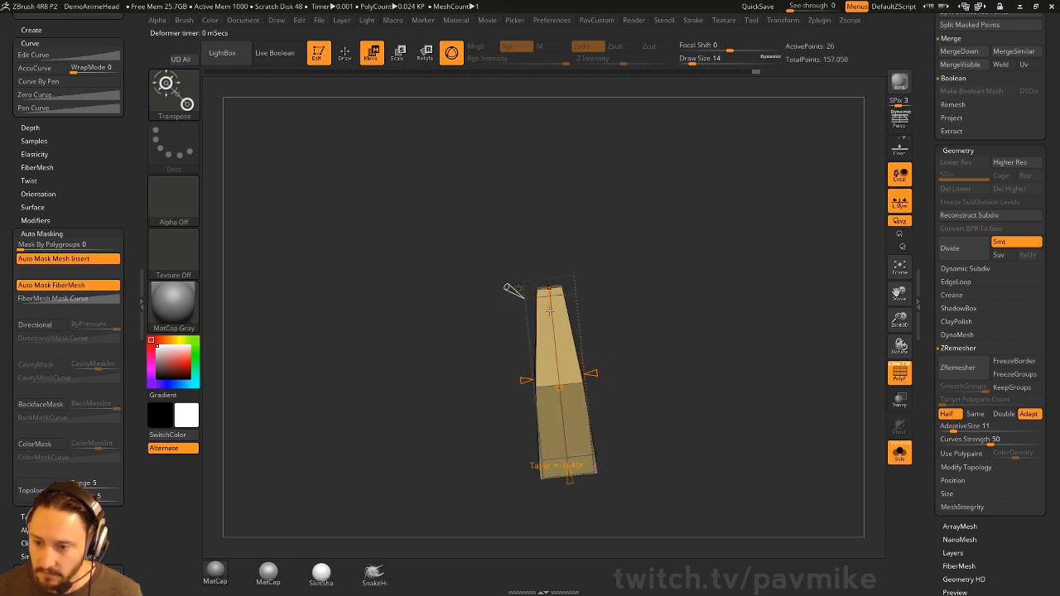
# Refine the ear block's taper, accept the deformation and return to Draw mode.
pyautogui.moveTo(550, 310); pyautogui.dragTo(616, 300, button='right')
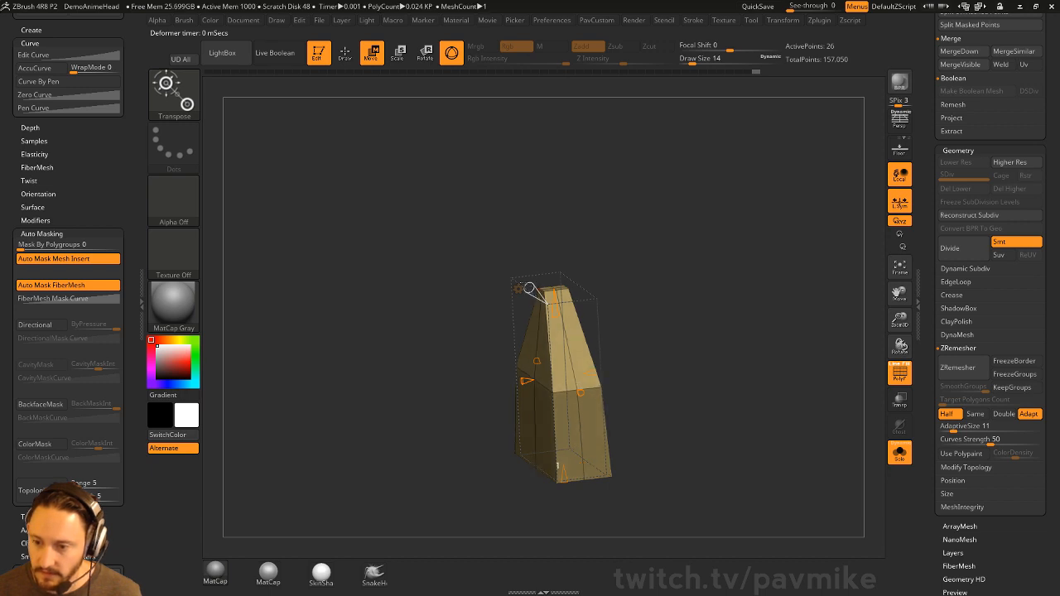
pyautogui.moveTo(529, 288); pyautogui.dragTo(505, 280)
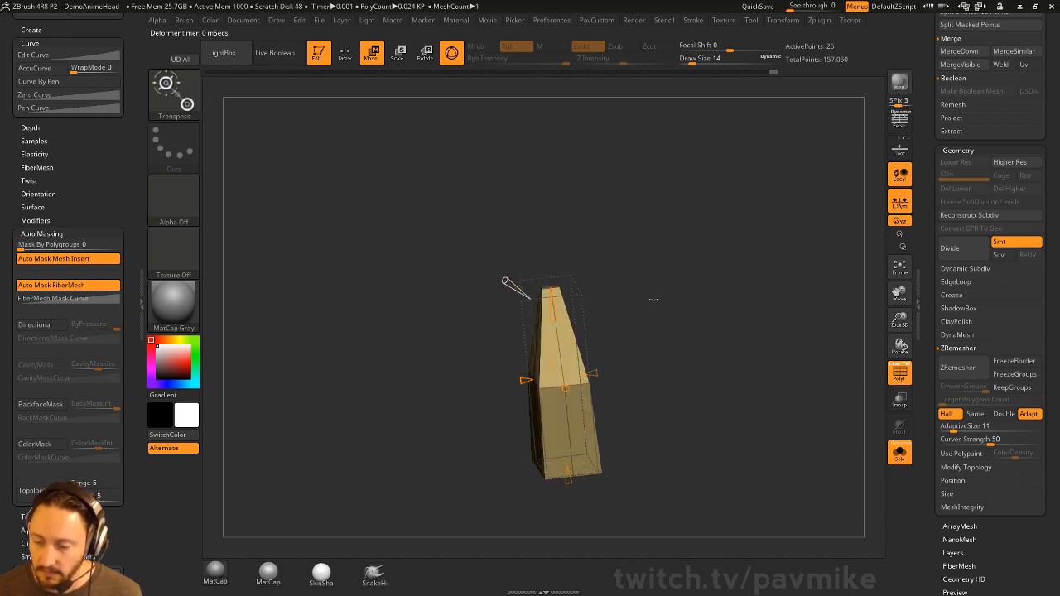
pyautogui.moveTo(654, 299); pyautogui.dragTo(626, 319)
pyautogui.click(522, 291)
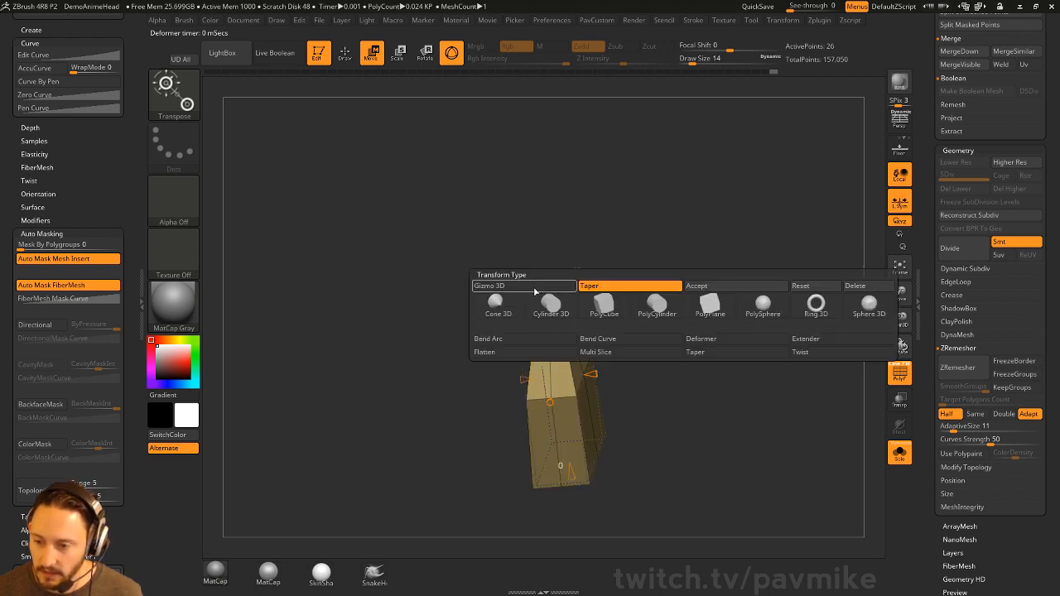
pyautogui.click(722, 288)
pyautogui.press('q')
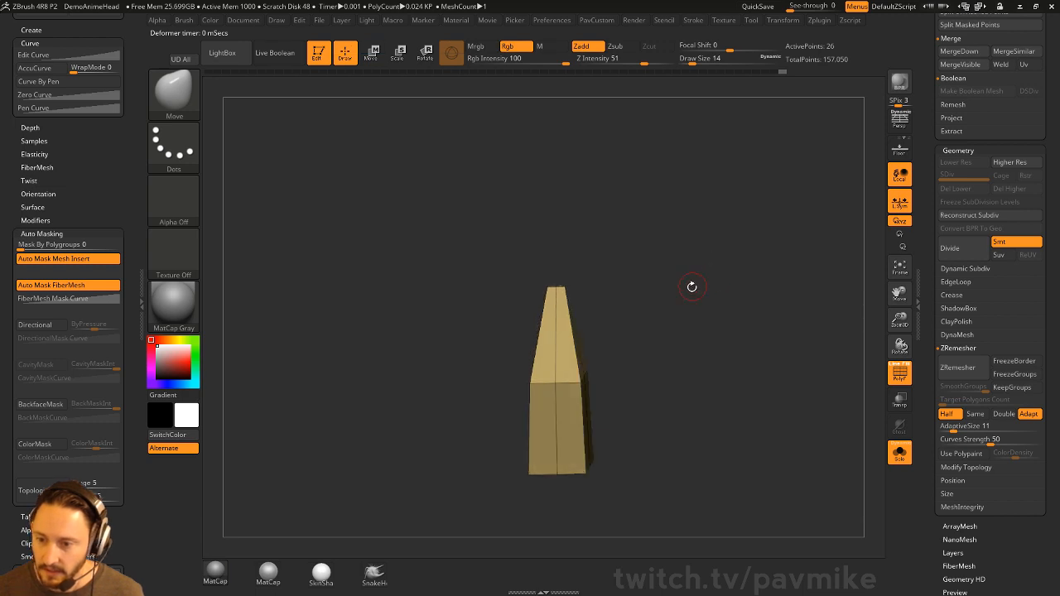
# Reshape the tapered ear block with a small Move brush, pulling in its edges.
pyautogui.moveTo(691, 287)
pyautogui.mouseDown()
pyautogui.moveTo(647, 299)
pyautogui.moveTo(674, 276)
pyautogui.moveTo(679, 290)
pyautogui.moveTo(634, 361)
pyautogui.mouseUp()
pyautogui.press('s')
pyautogui.moveTo(633, 361)
pyautogui.mouseDown()
pyautogui.moveTo(604, 390)
pyautogui.moveTo(682, 281)
pyautogui.moveTo(682, 372)
pyautogui.moveTo(651, 348)
pyautogui.moveTo(563, 394)
pyautogui.mouseUp()
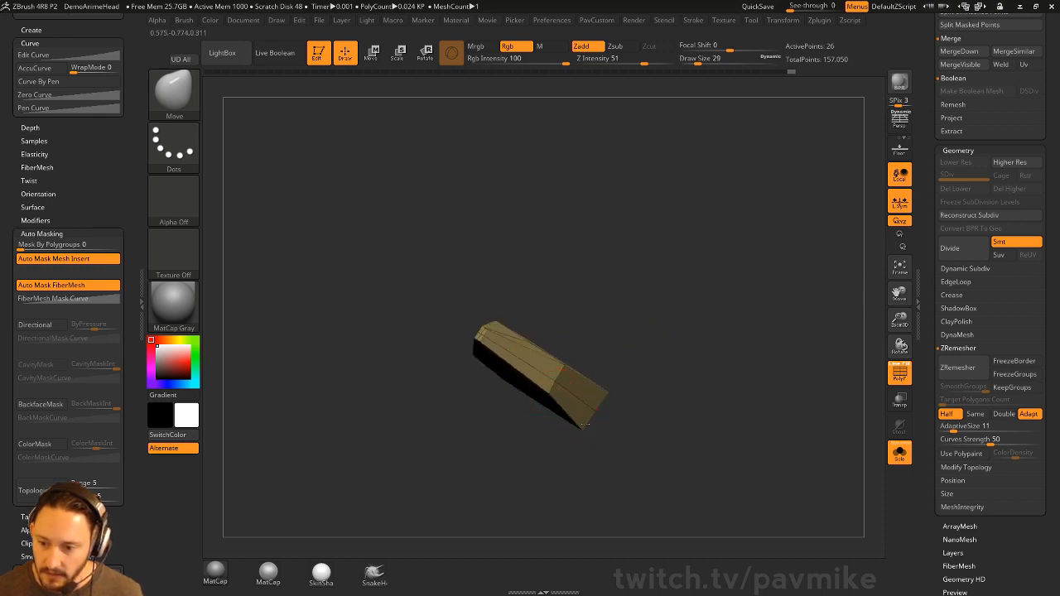
pyautogui.moveTo(608, 409)
pyautogui.mouseDown()
pyautogui.moveTo(594, 385)
pyautogui.moveTo(619, 425)
pyautogui.moveTo(708, 295)
pyautogui.moveTo(748, 331)
pyautogui.mouseUp()
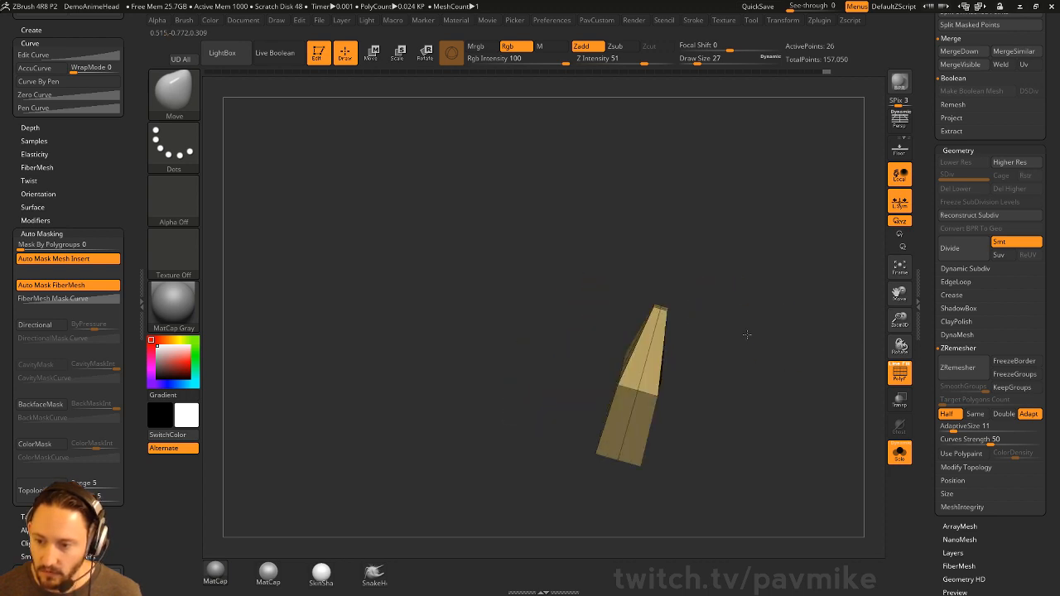
# Set the ZModeler edge action to Scale with the EdgeLoop Complete target and try it on the ear block.
pyautogui.press('b')
pyautogui.press('z')
pyautogui.press('m')
pyautogui.press('space')
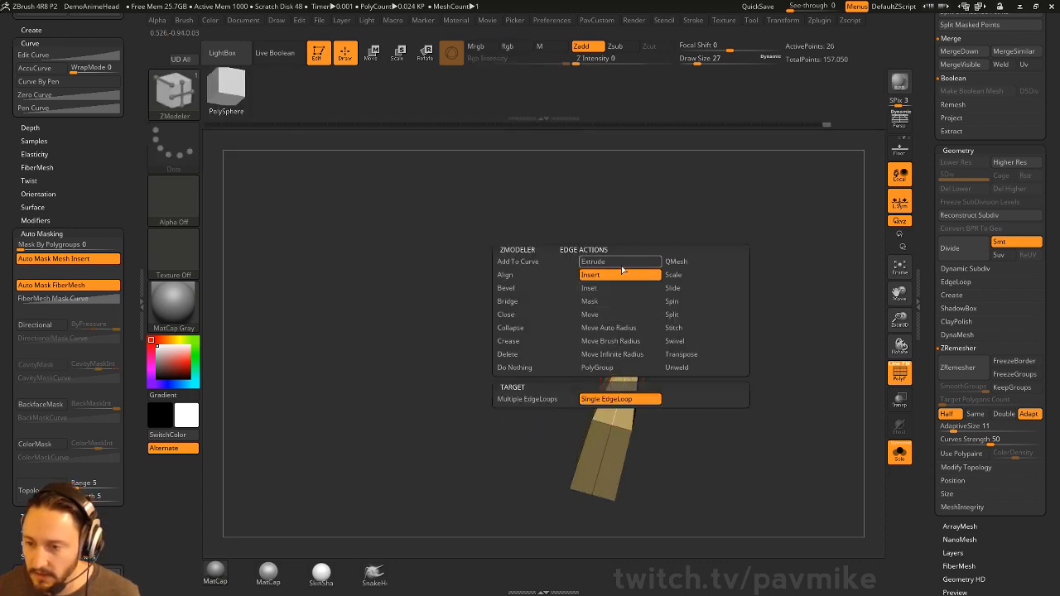
pyautogui.click(678, 275)
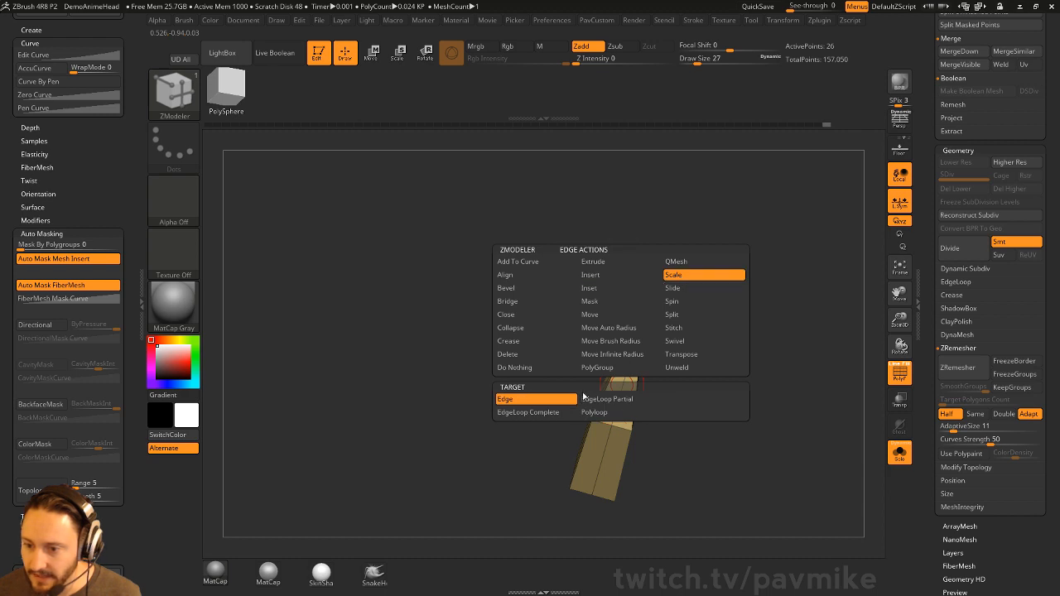
pyautogui.click(530, 412)
pyautogui.moveTo(722, 324); pyautogui.dragTo(515, 371)
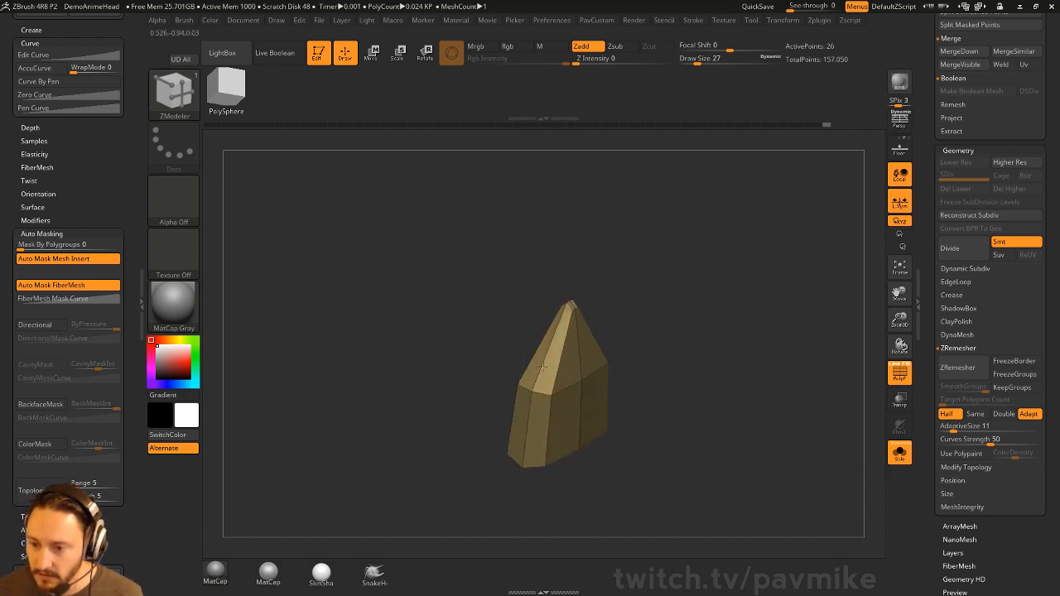
pyautogui.moveTo(647, 356)
pyautogui.mouseDown()
pyautogui.moveTo(698, 342)
pyautogui.moveTo(672, 316)
pyautogui.moveTo(677, 326)
pyautogui.moveTo(658, 326)
pyautogui.mouseUp()
pyautogui.moveTo(542, 405)
pyautogui.mouseDown()
pyautogui.moveTo(604, 400)
pyautogui.moveTo(574, 387)
pyautogui.moveTo(584, 427)
pyautogui.moveTo(619, 398)
pyautogui.mouseUp()
# Switch back to the Move brush, hide the wireframe and turn off solo mode to show the head with the ear block.
pyautogui.press('s')
pyautogui.press('b')
pyautogui.press('m')
pyautogui.press('v')
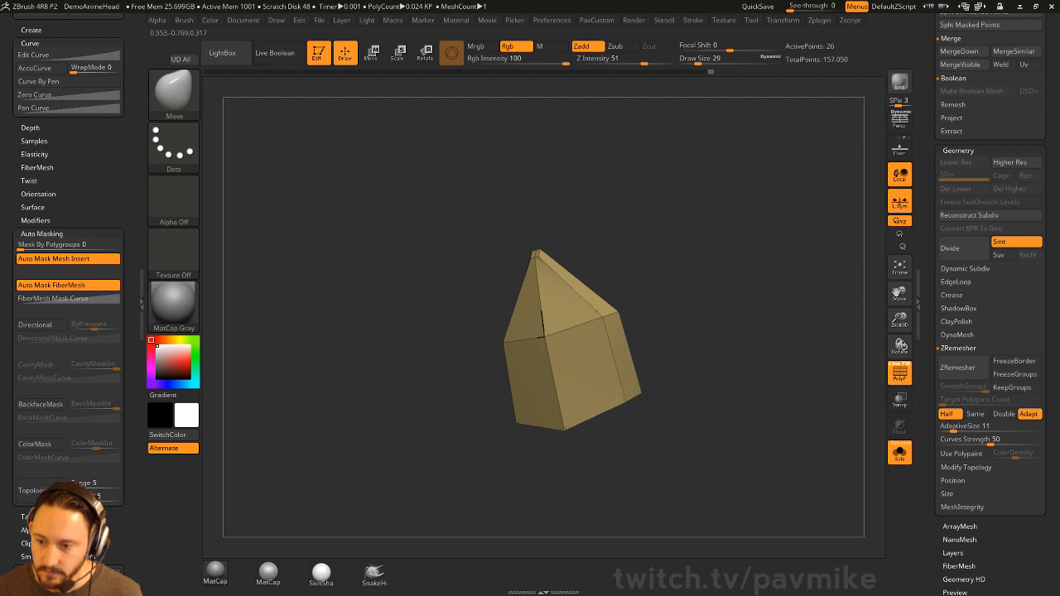
pyautogui.moveTo(700, 369); pyautogui.dragTo(882, 438)
pyautogui.click(903, 375)
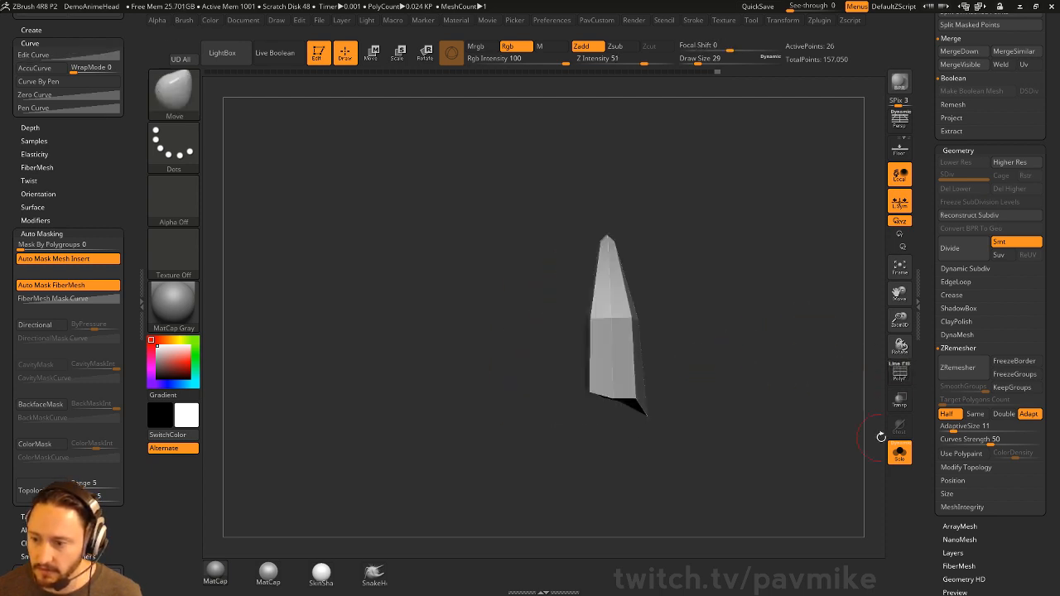
pyautogui.click(899, 453)
# Pull the ear block's lower corner down along the side of the head with a Move brush of about size 101.
pyautogui.press('s')
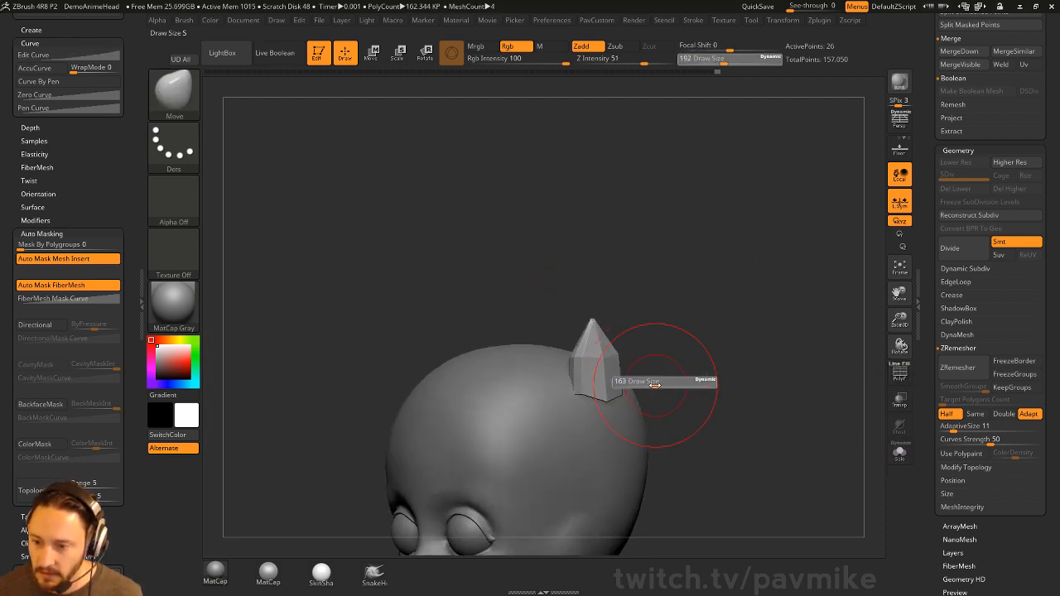
pyautogui.moveTo(654, 383); pyautogui.dragTo(582, 396)
pyautogui.press('s')
pyautogui.moveTo(680, 383); pyautogui.dragTo(606, 421)
pyautogui.moveTo(726, 387); pyautogui.dragTo(650, 409)
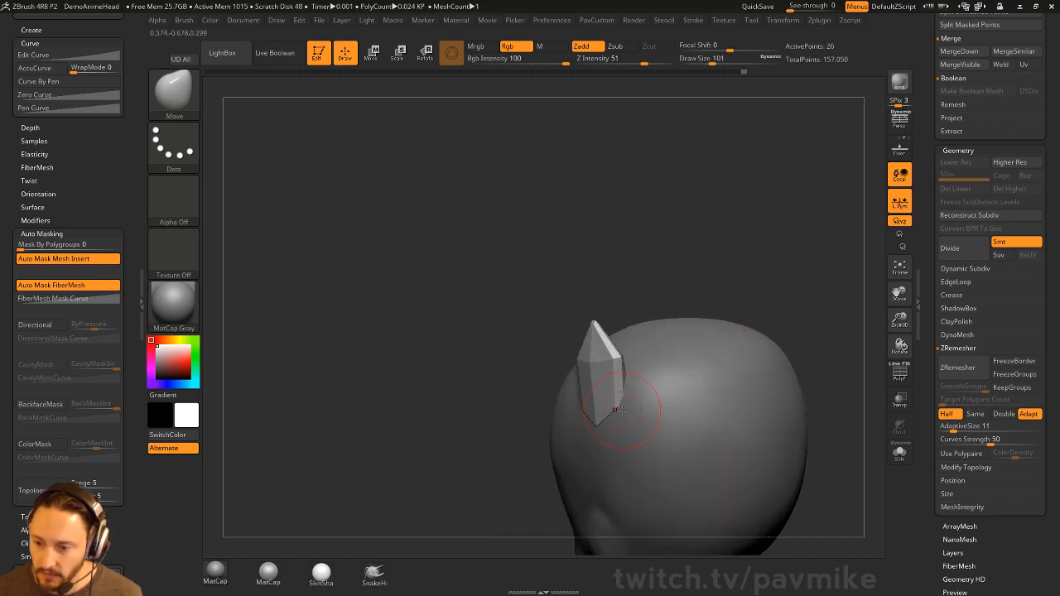
pyautogui.moveTo(529, 467); pyautogui.dragTo(596, 426)
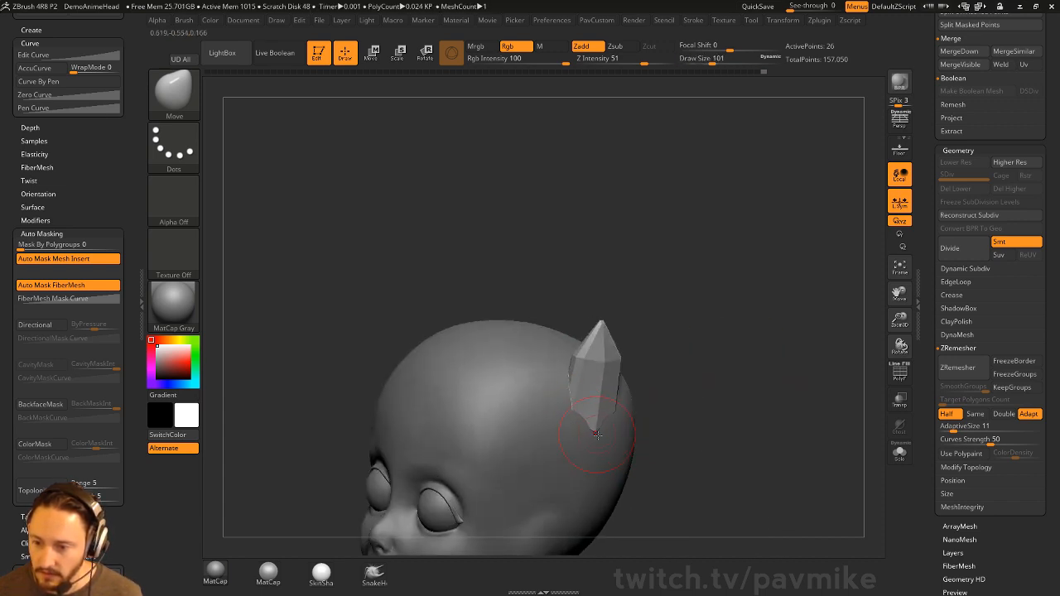
# Mirror the ear block to the opposite side of the head.
pyautogui.moveTo(652, 385)
pyautogui.mouseDown()
pyautogui.moveTo(694, 395)
pyautogui.moveTo(708, 345)
pyautogui.moveTo(726, 377)
pyautogui.moveTo(720, 337)
pyautogui.moveTo(870, 379)
pyautogui.moveTo(833, 386)
pyautogui.moveTo(820, 373)
pyautogui.mouseUp()
pyautogui.press('2')
pyautogui.click(808, 283)
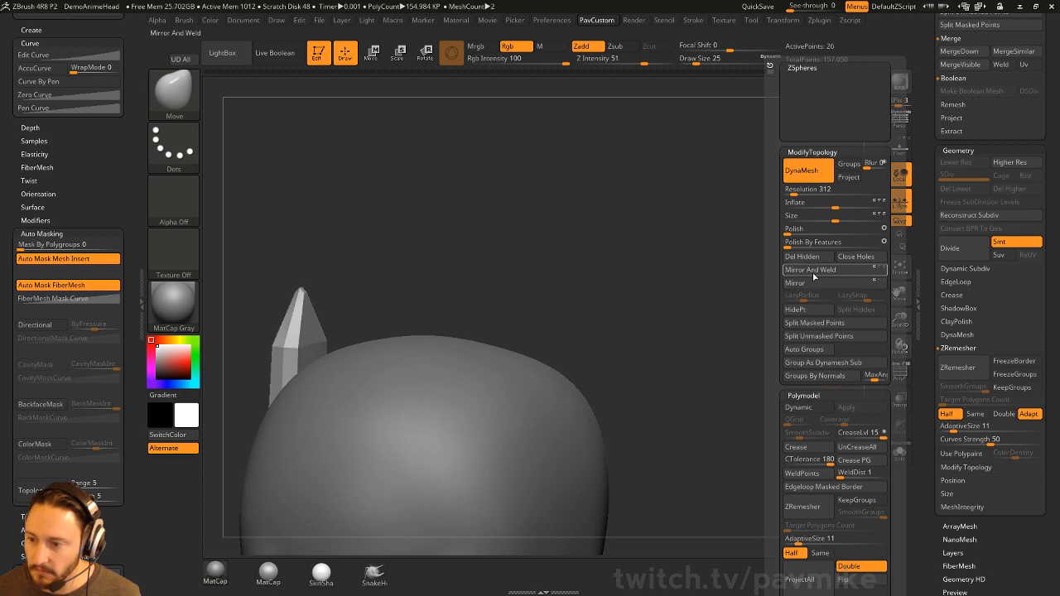
# Try to duplicate the ear block across the head using Mirror And Weld with local symmetry on.
pyautogui.keyDown('alt'); pyautogui.moveTo(750, 332); pyautogui.dragTo(710, 348); pyautogui.keyUp('alt')
pyautogui.press('2')
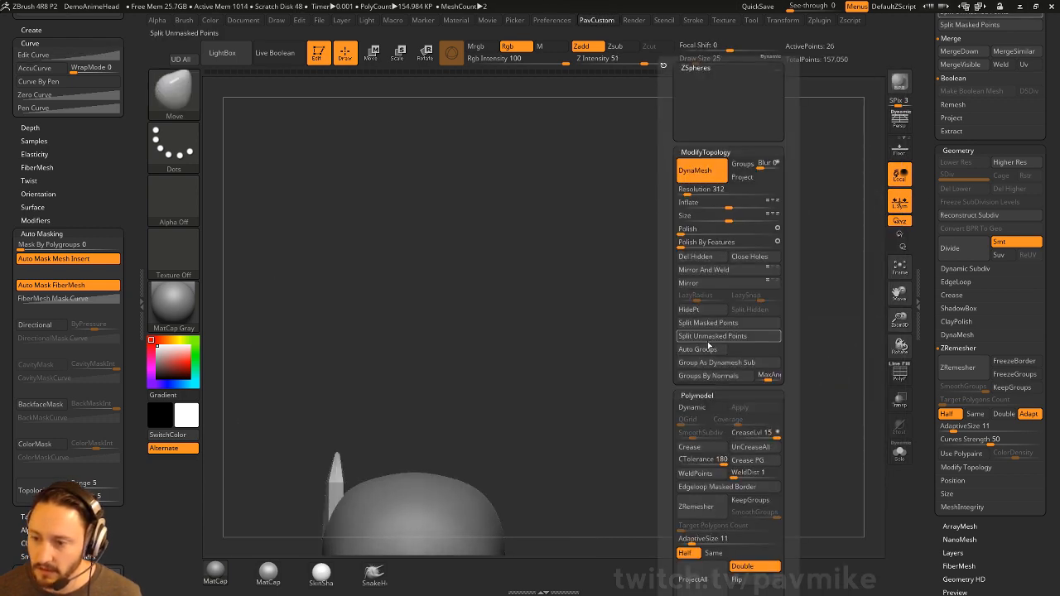
pyautogui.keyDown('alt'); pyautogui.moveTo(567, 349); pyautogui.dragTo(646, 223); pyautogui.keyUp('alt')
pyautogui.press('2')
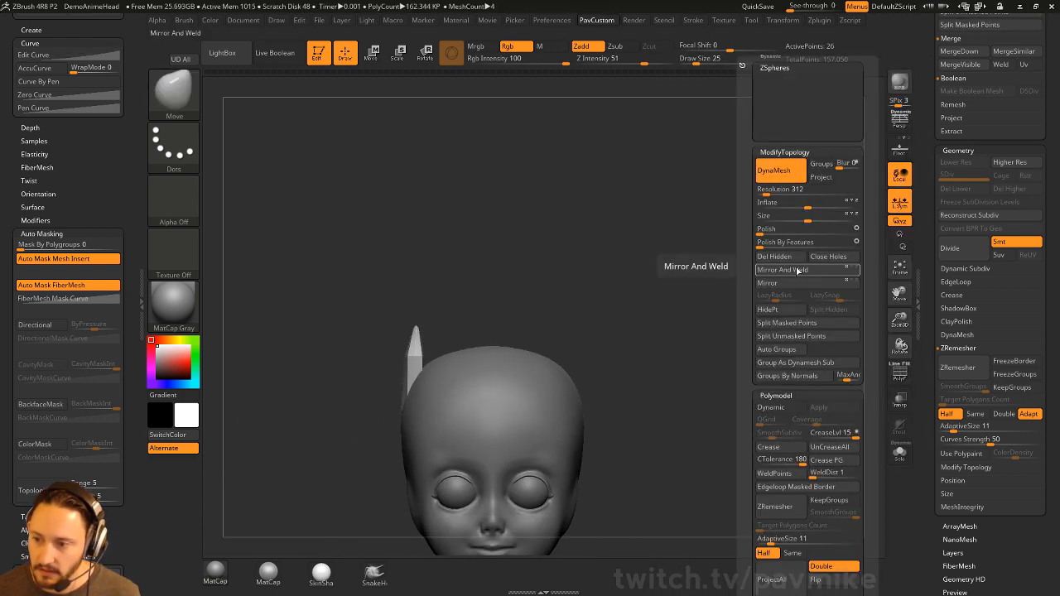
pyautogui.click(797, 271)
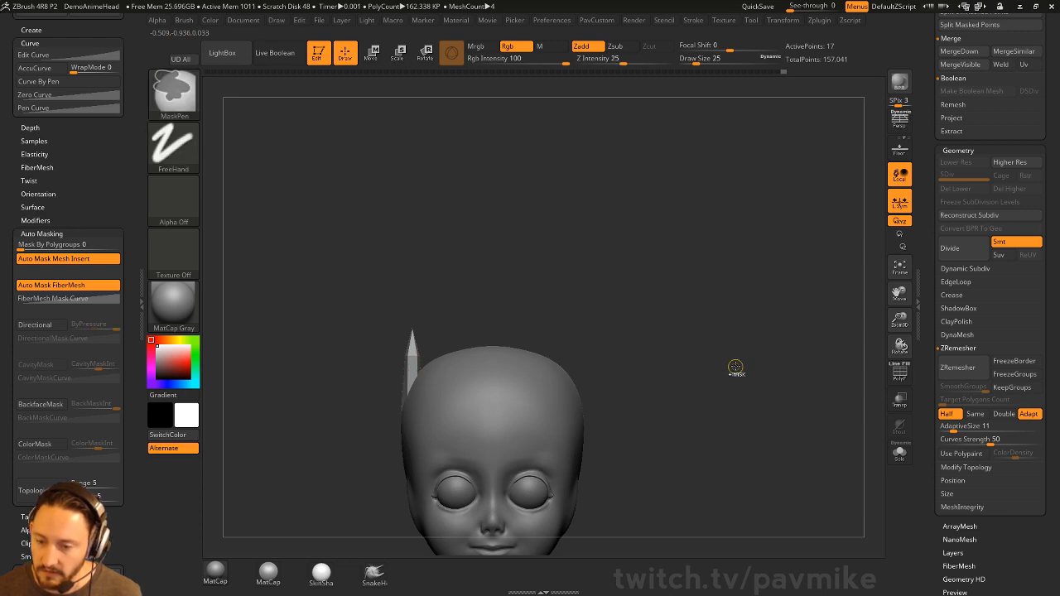
# Turn off local symmetry and use Mirror And Weld to create the matching ear on the other side.
pyautogui.click(899, 201)
pyautogui.press('2')
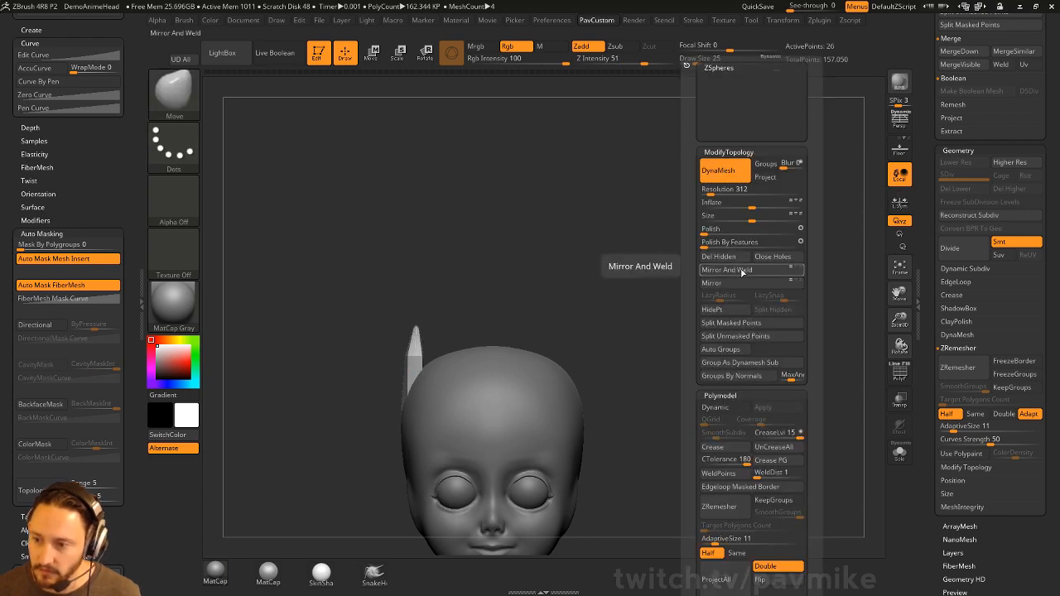
pyautogui.click(748, 270)
pyautogui.moveTo(601, 403); pyautogui.dragTo(574, 358)
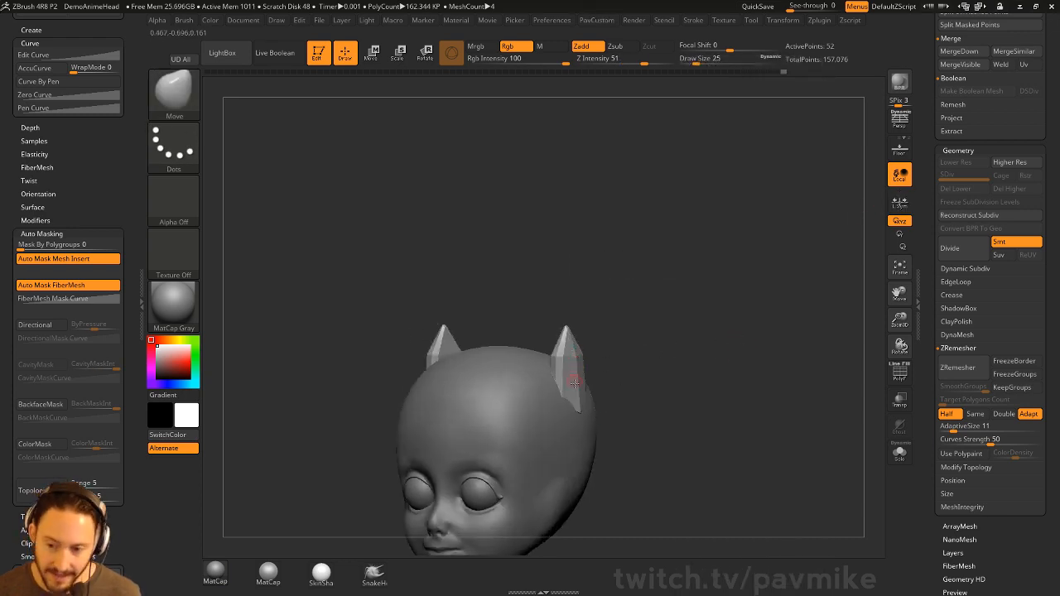
# Check that X-axis symmetry is active and adjust the base of both ears against the head with the Move brush.
pyautogui.moveTo(626, 317); pyautogui.dragTo(767, 135)
pyautogui.click(785, 24)
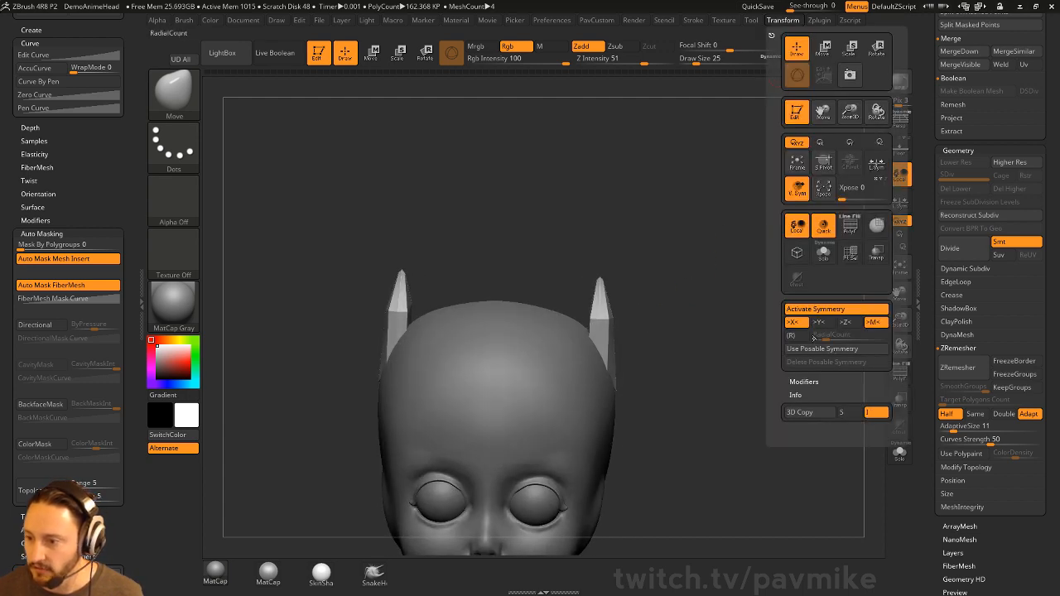
pyautogui.press('s')
pyautogui.click(649, 371)
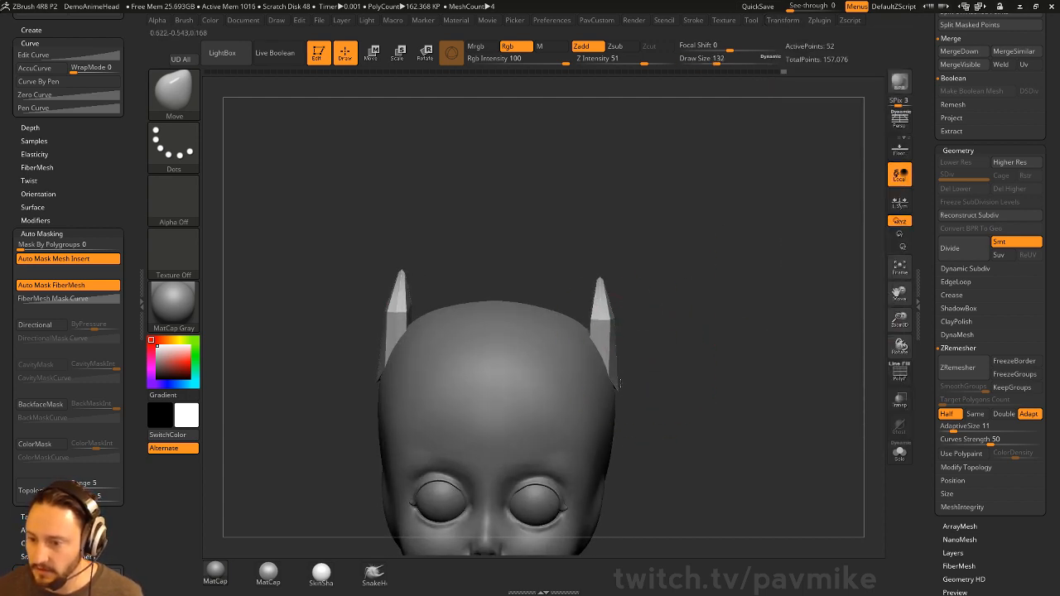
pyautogui.moveTo(672, 377); pyautogui.dragTo(664, 378)
pyautogui.press('s')
pyautogui.click(653, 379)
# Show the ears' wireframe and smooth both ears with dynamic subdivision.
pyautogui.hotkey('shift', 'f')
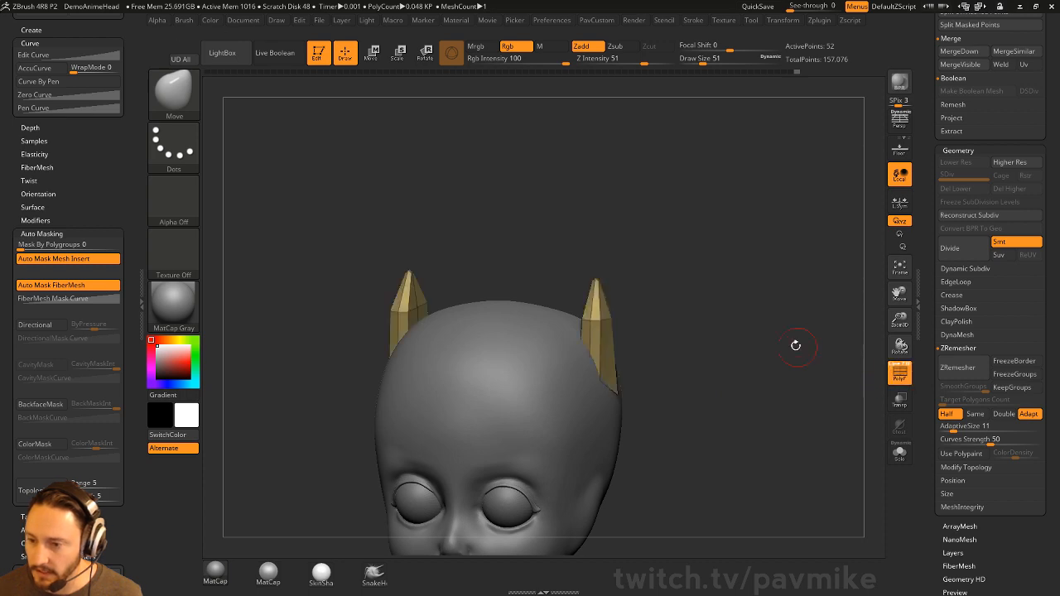
pyautogui.moveTo(796, 345)
pyautogui.mouseDown()
pyautogui.moveTo(831, 409)
pyautogui.moveTo(788, 378)
pyautogui.moveTo(817, 387)
pyautogui.mouseUp()
pyautogui.hotkey('ctrl', 'd')
# Crease the ears' hard edges by angle, trying a crease tolerance of 42 before settling on 26, with the wireframe hidden.
pyautogui.scroll(-3, 941, 325)
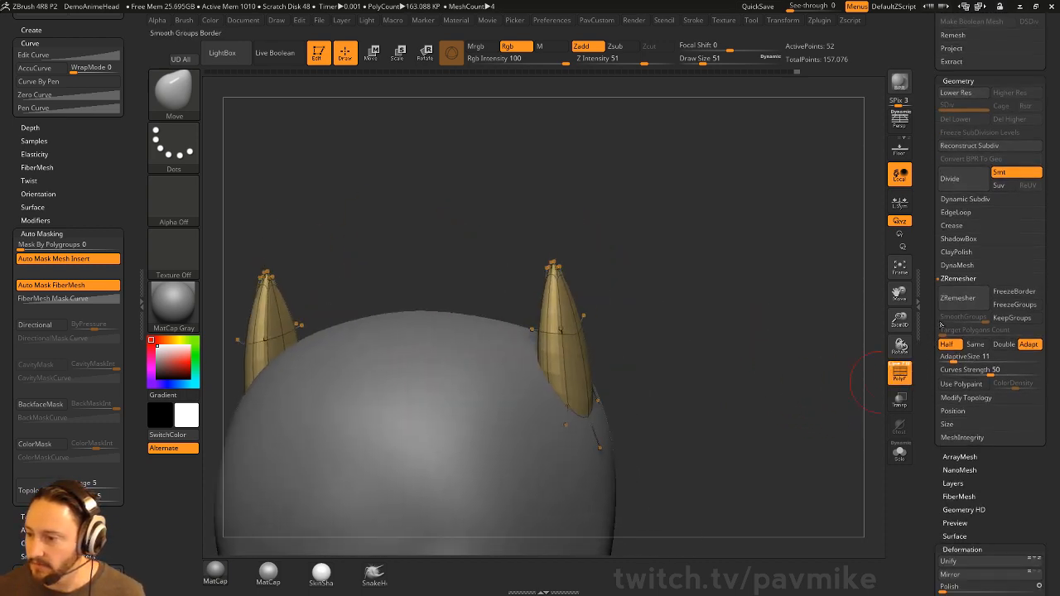
pyautogui.click(965, 198)
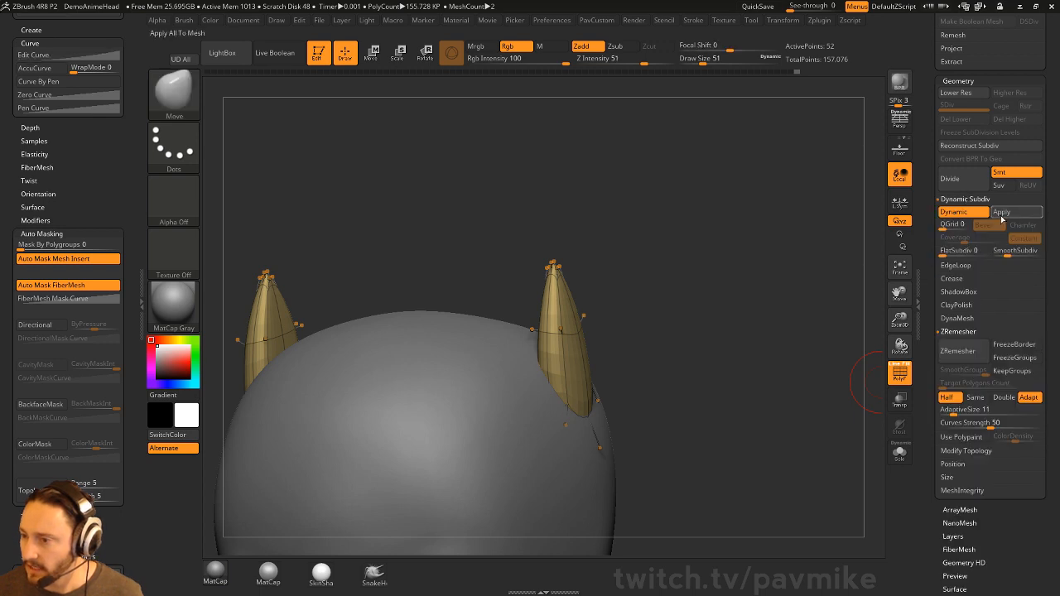
pyautogui.click(952, 279)
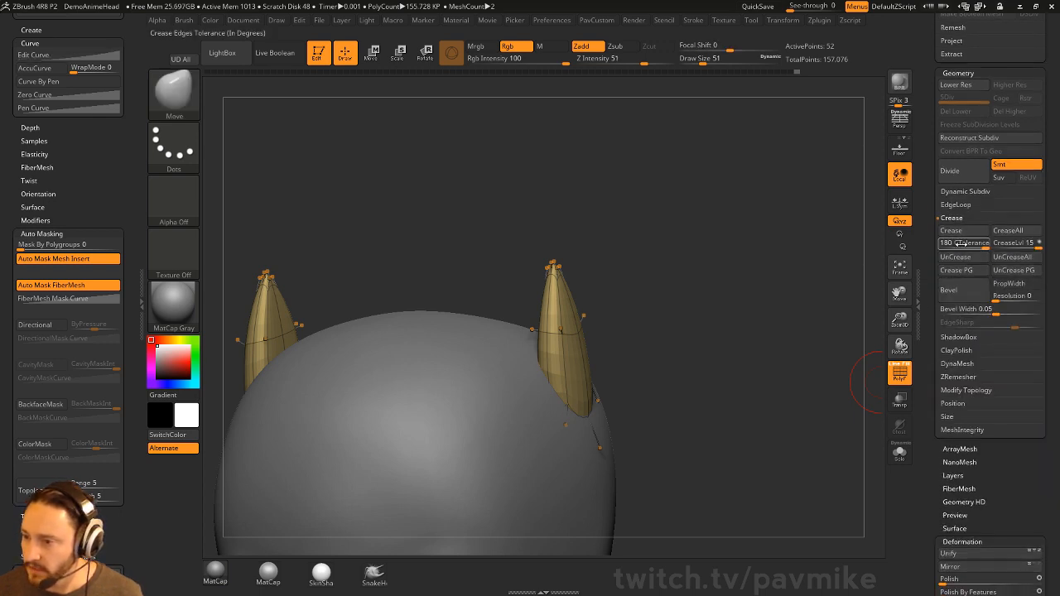
pyautogui.click(961, 258)
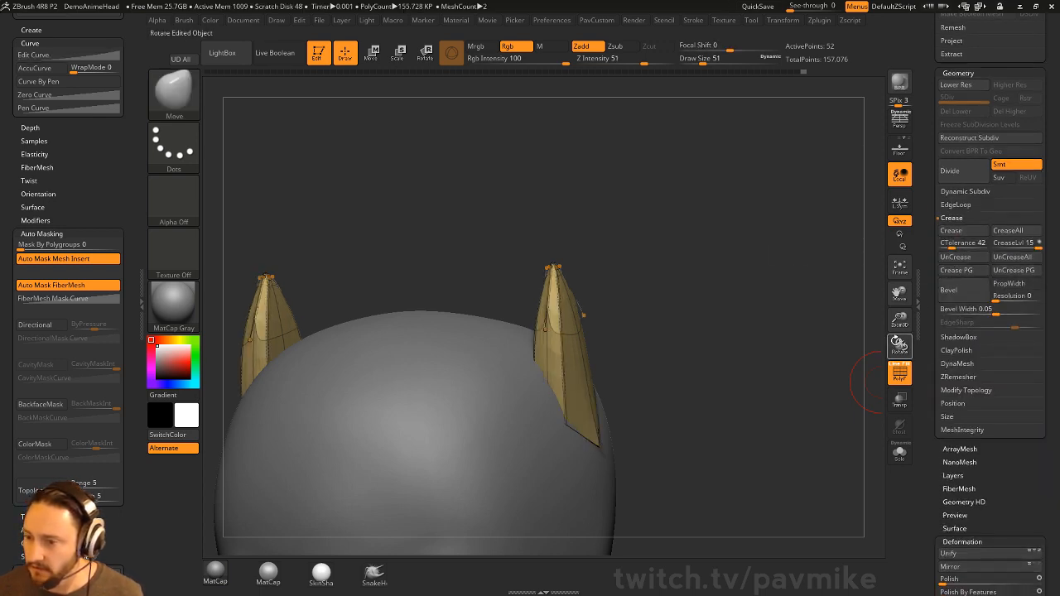
pyautogui.moveTo(862, 385); pyautogui.dragTo(814, 356)
pyautogui.click(899, 373)
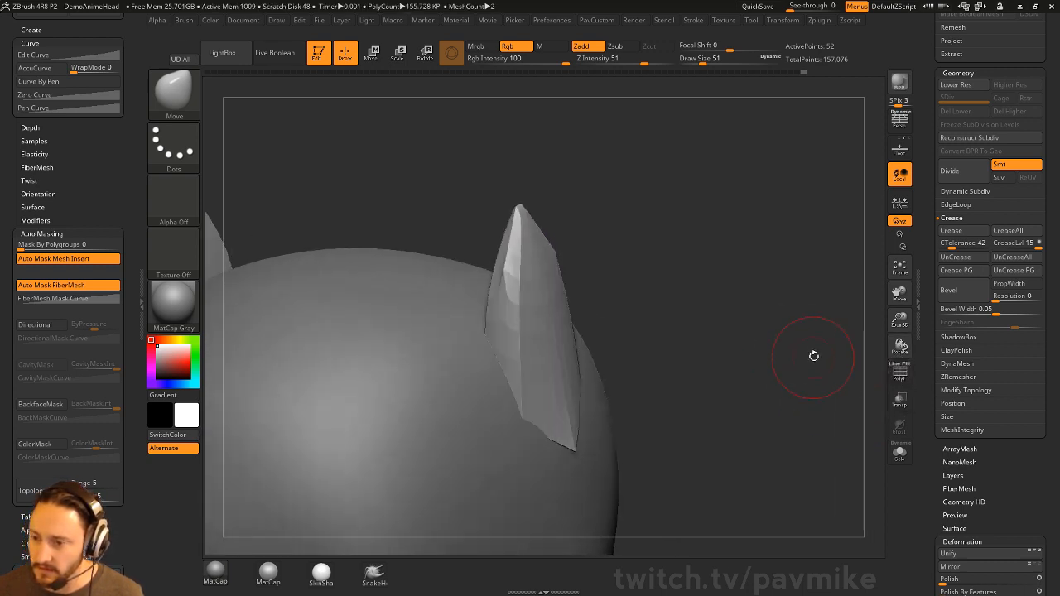
pyautogui.click(961, 233)
pyautogui.moveTo(804, 321); pyautogui.dragTo(798, 320)
# Switch to the ZModeler brush and set its edge action to Crease with a single edge as target.
pyautogui.press('b')
pyautogui.press('z')
pyautogui.press('m')
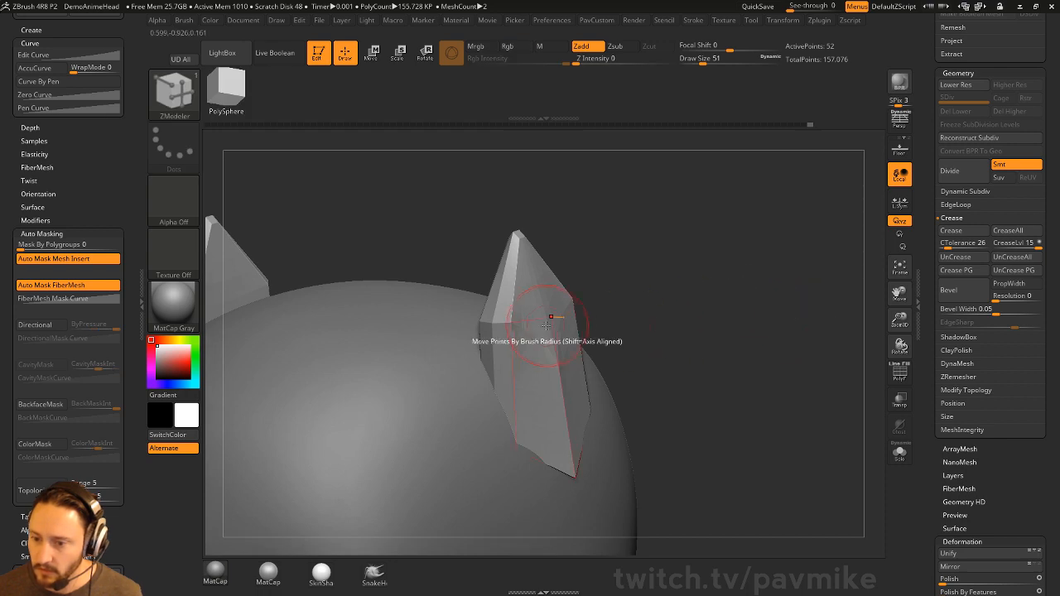
pyautogui.press('space')
pyautogui.click(418, 340)
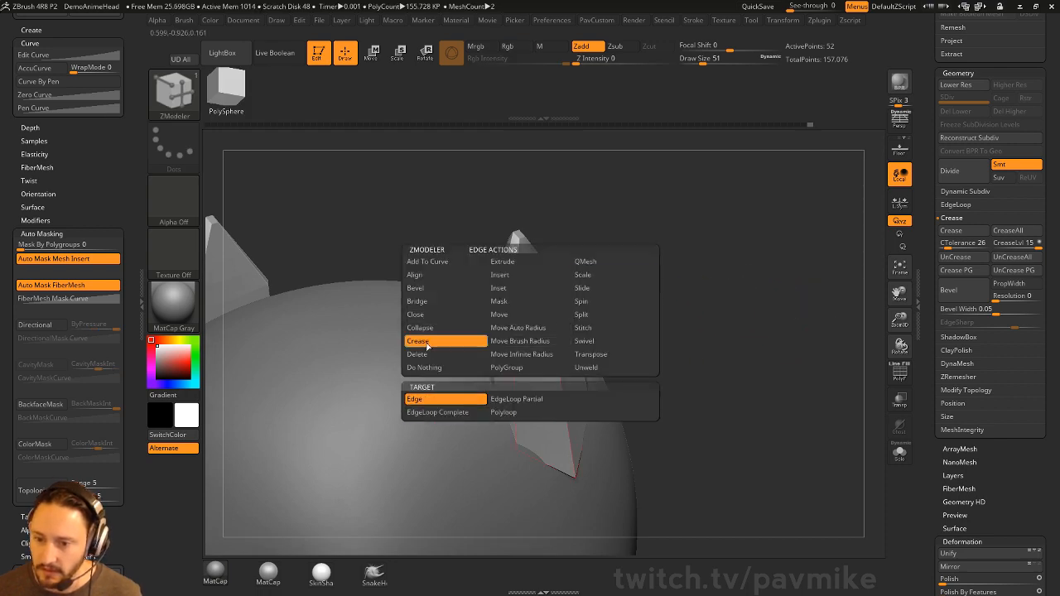
pyautogui.moveTo(712, 334); pyautogui.dragTo(712, 341)
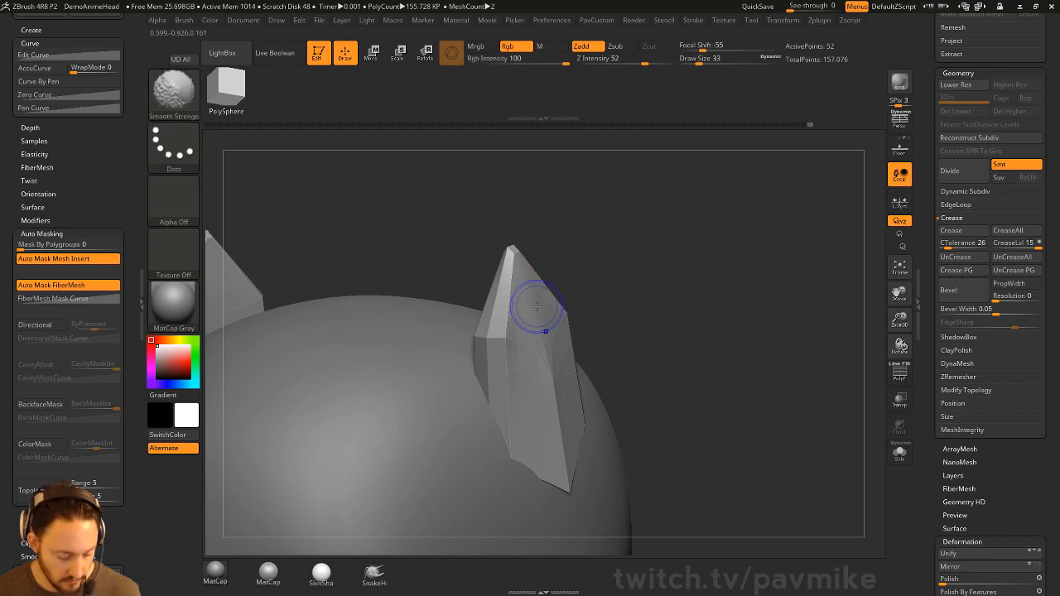
# Show the unsmoothed ears' wireframe and crease individual ridge edges running down from the ear tip.
pyautogui.click(900, 373)
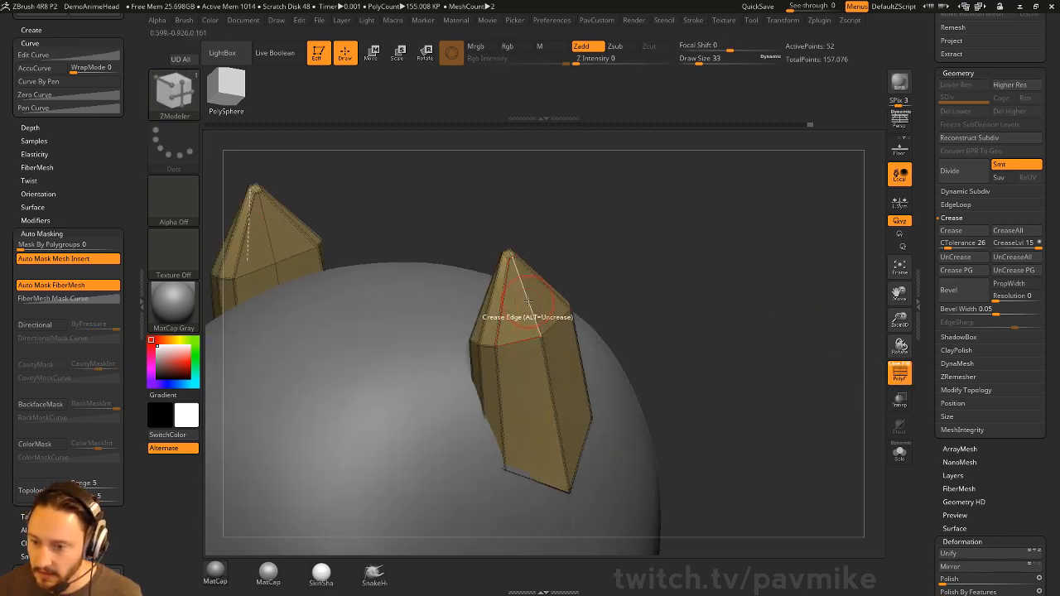
pyautogui.moveTo(612, 233); pyautogui.dragTo(525, 307)
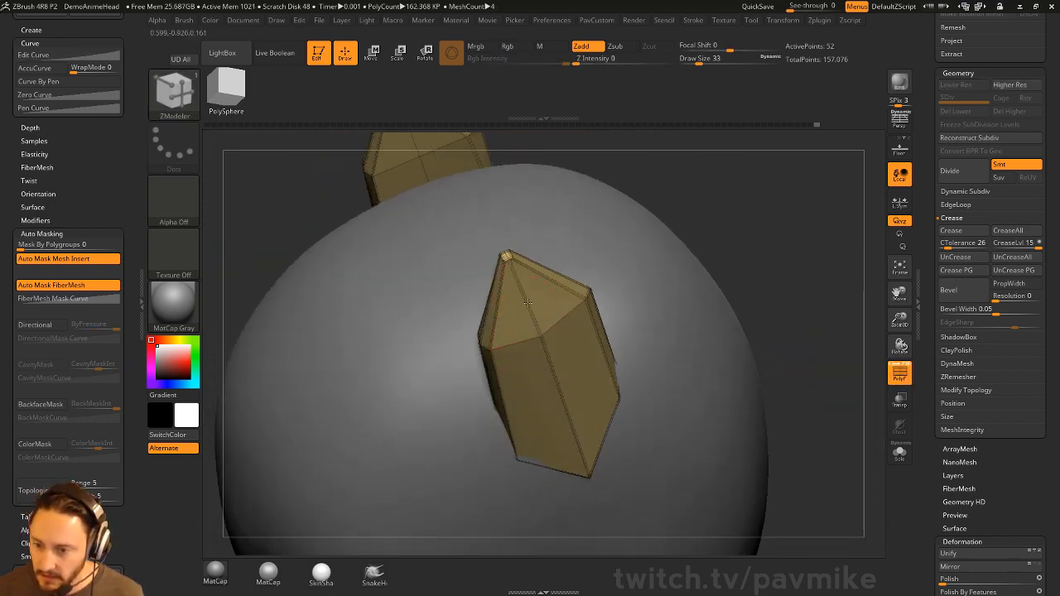
pyautogui.moveTo(733, 231); pyautogui.dragTo(580, 274)
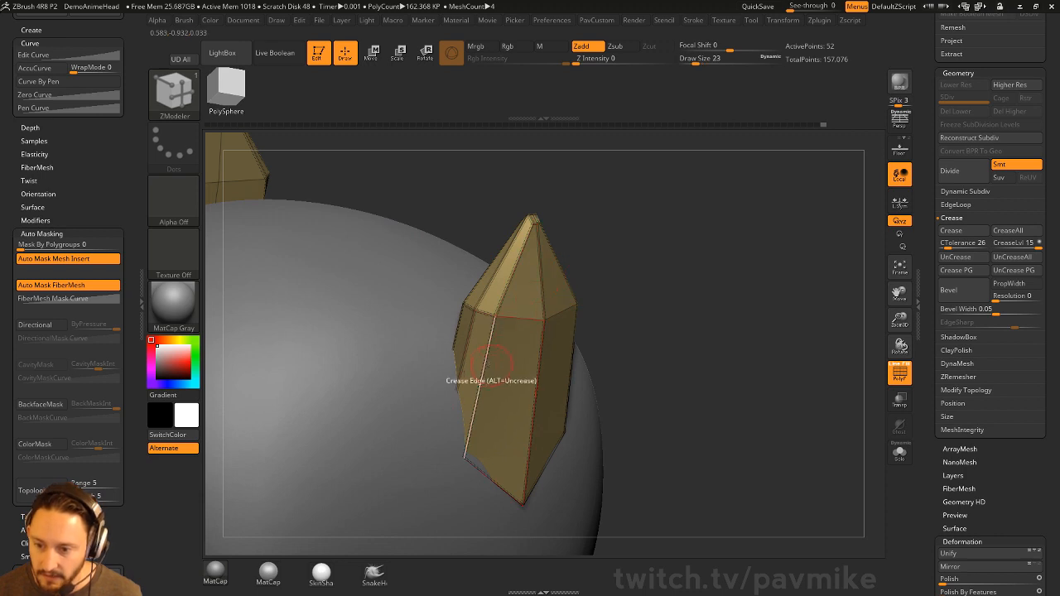
pyautogui.moveTo(729, 199); pyautogui.dragTo(654, 204)
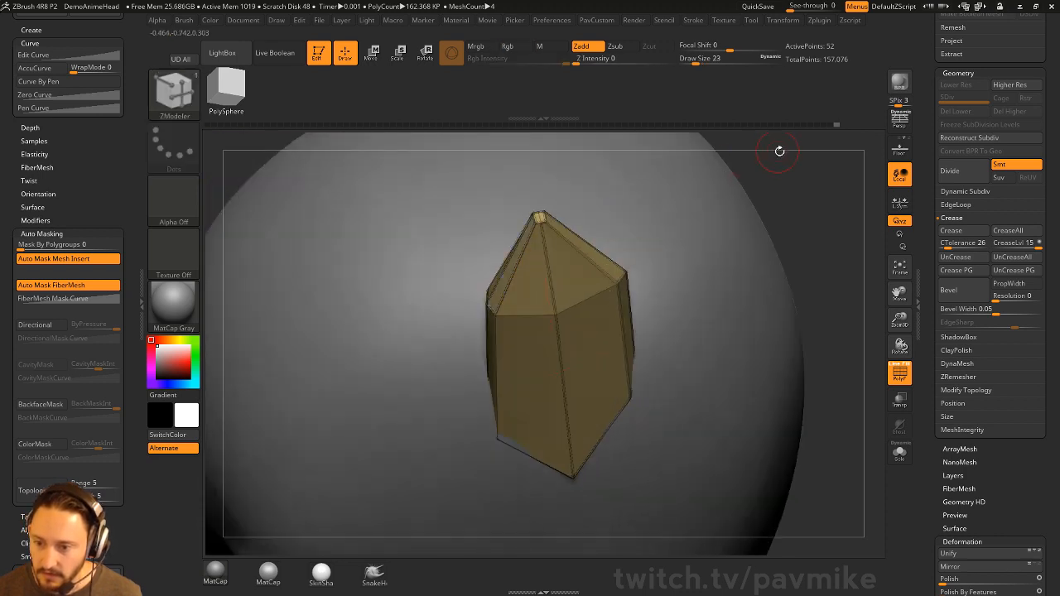
pyautogui.moveTo(779, 152); pyautogui.dragTo(821, 265)
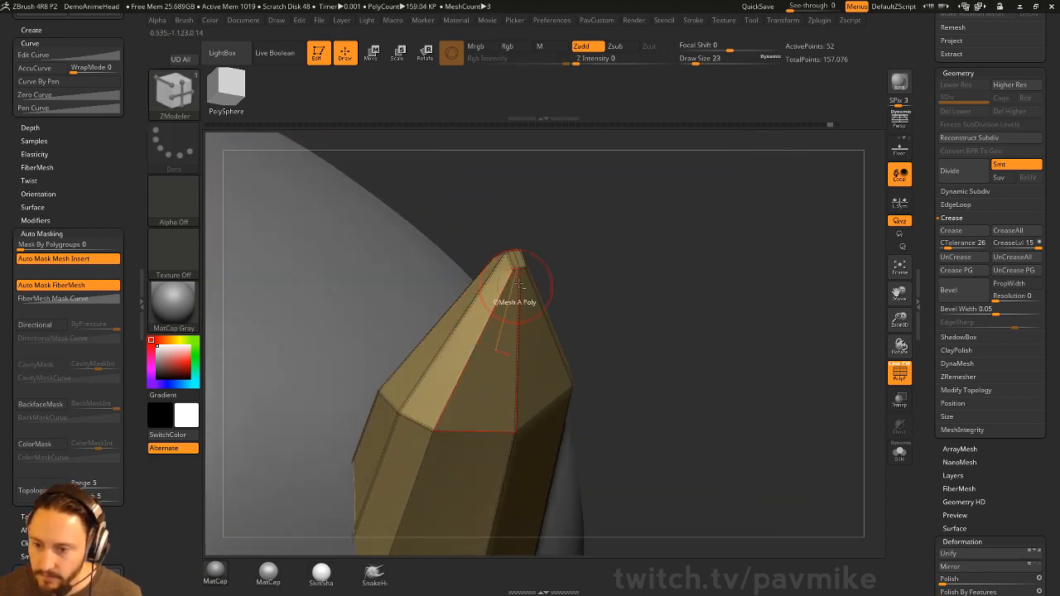
pyautogui.moveTo(585, 253); pyautogui.dragTo(535, 269)
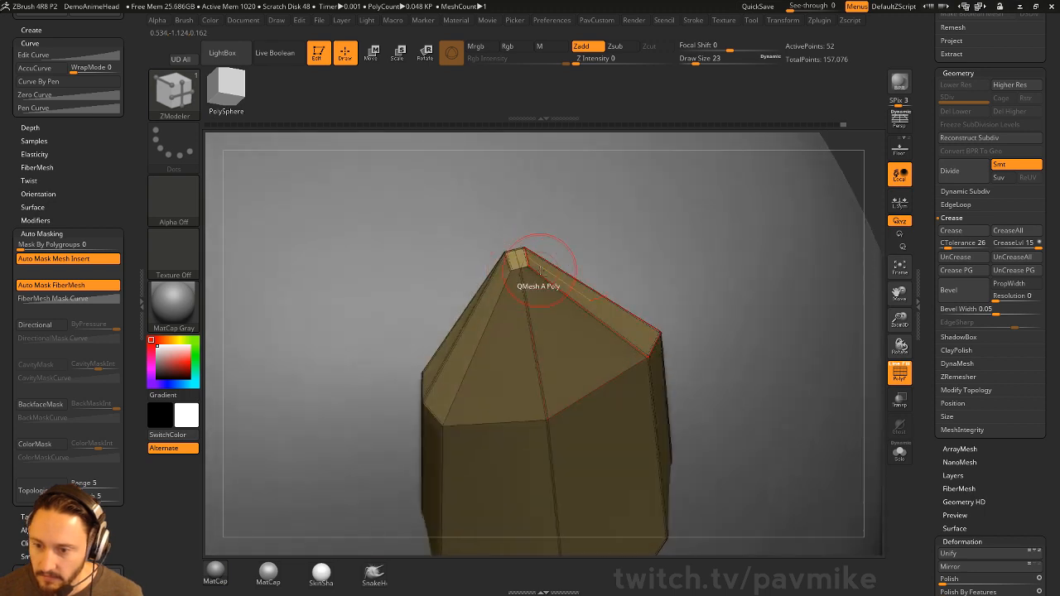
pyautogui.moveTo(835, 164); pyautogui.dragTo(357, 389)
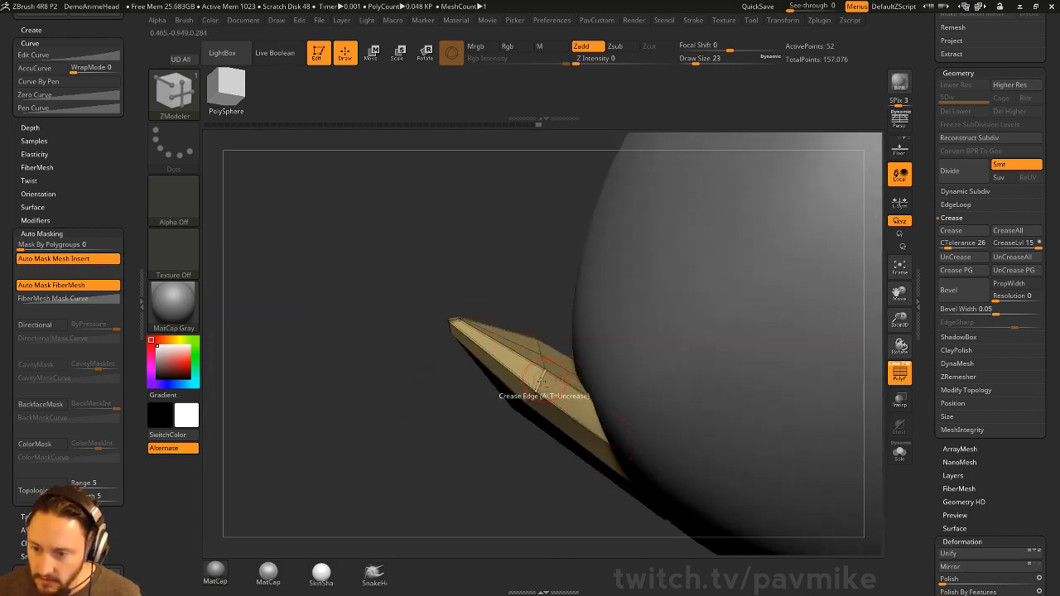
# Reduce the draw size to 13 and crease the remaining single edges on the ear's side and around its tip.
pyautogui.click(539, 379)
pyautogui.moveTo(436, 352)
pyautogui.mouseDown()
pyautogui.moveTo(428, 444)
pyautogui.moveTo(573, 320)
pyautogui.moveTo(671, 333)
pyautogui.moveTo(647, 385)
pyautogui.mouseUp()
pyautogui.press('s')
pyautogui.moveTo(647, 372)
pyautogui.mouseDown()
pyautogui.moveTo(642, 327)
pyautogui.moveTo(629, 360)
pyautogui.mouseUp()
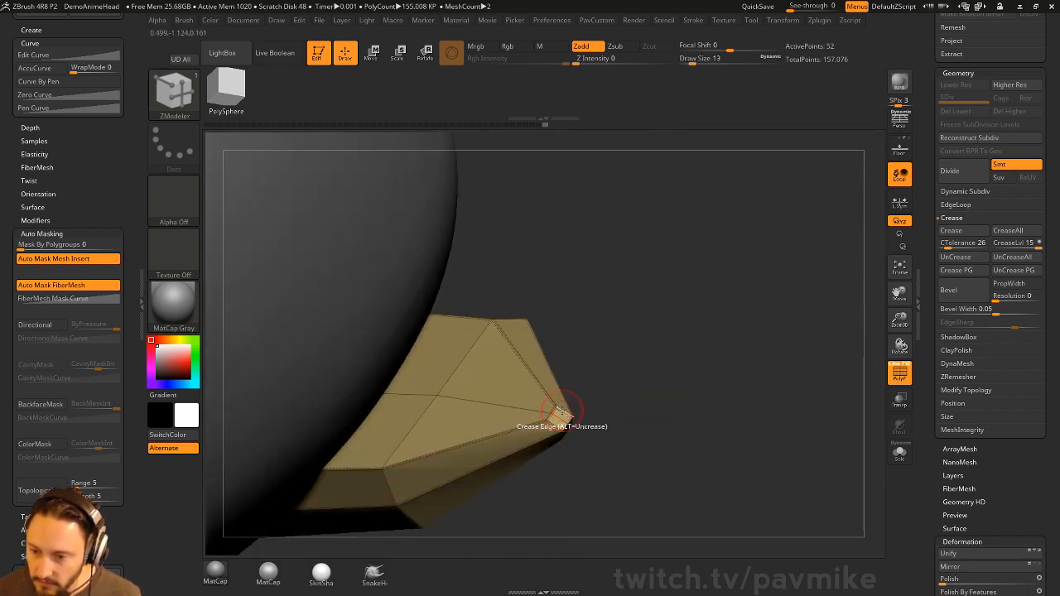
pyautogui.click(562, 411)
pyautogui.keyDown('alt'); pyautogui.moveTo(705, 381); pyautogui.dragTo(634, 293); pyautogui.keyUp('alt')
# Preview the creased ears with dynamic subdivision on and the wireframe hidden, then return to the unsmoothed mesh.
pyautogui.press('d')
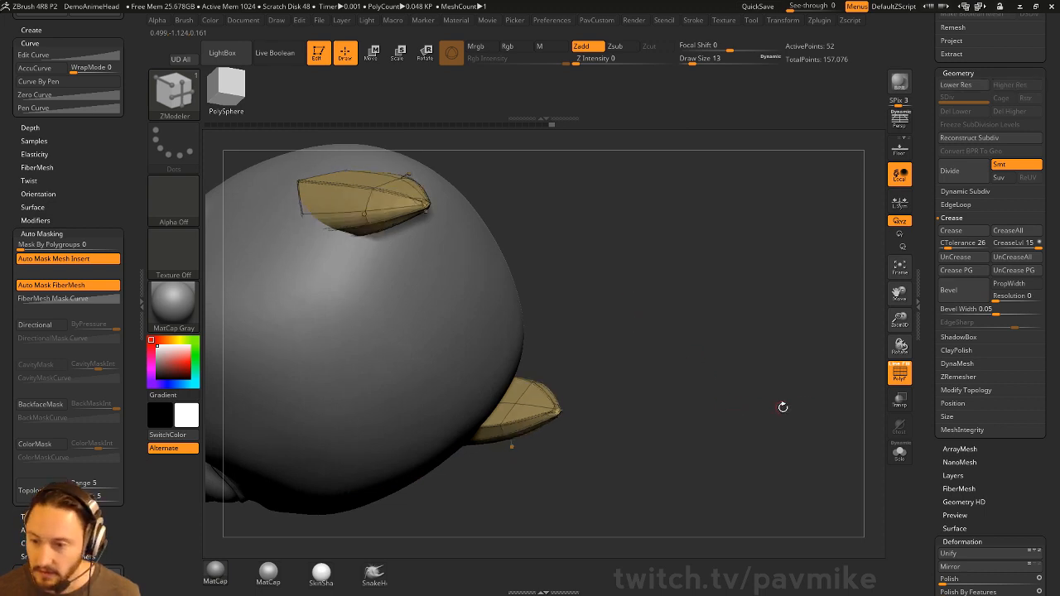
pyautogui.click(900, 369)
pyautogui.moveTo(812, 315); pyautogui.dragTo(733, 349)
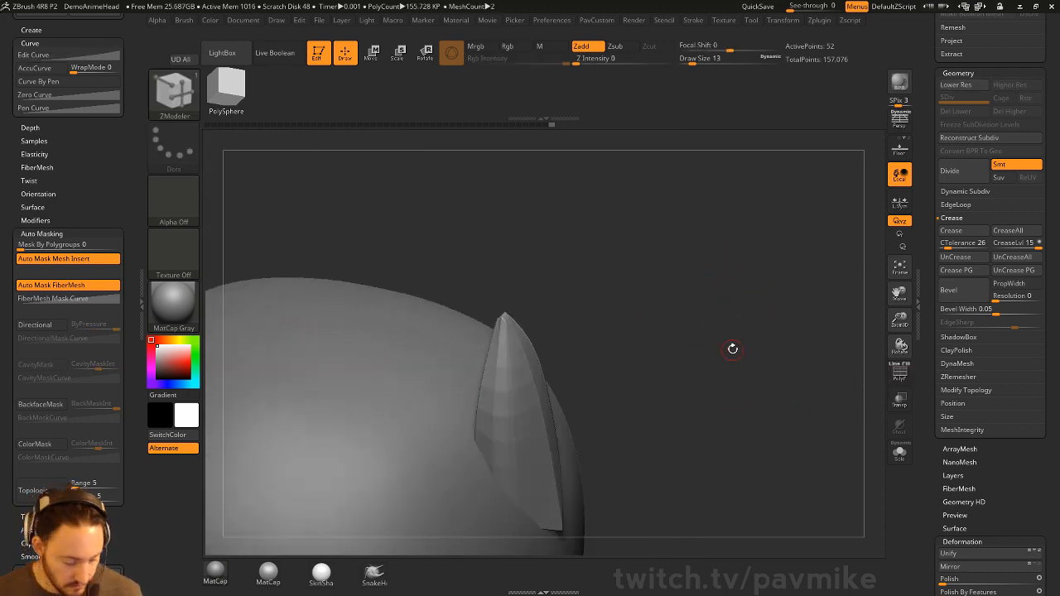
pyautogui.hotkey('shift', 'd')
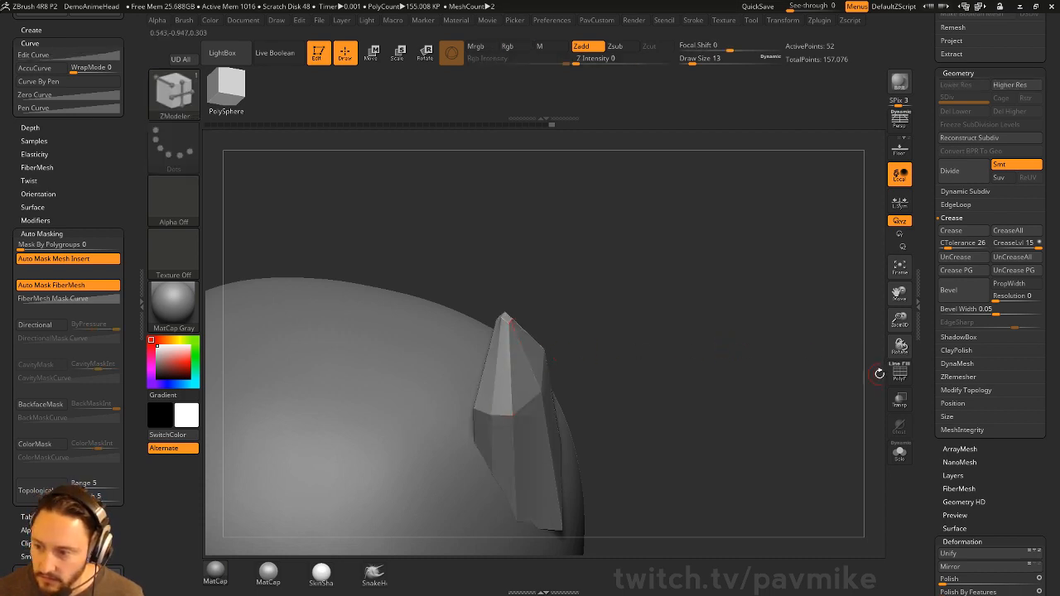
# Show the wireframe, set the ZModeler crease target to EdgeLoop Complete and crease the ear's full edge loops.
pyautogui.click(901, 373)
pyautogui.moveTo(608, 356); pyautogui.dragTo(562, 343)
pyautogui.press('space')
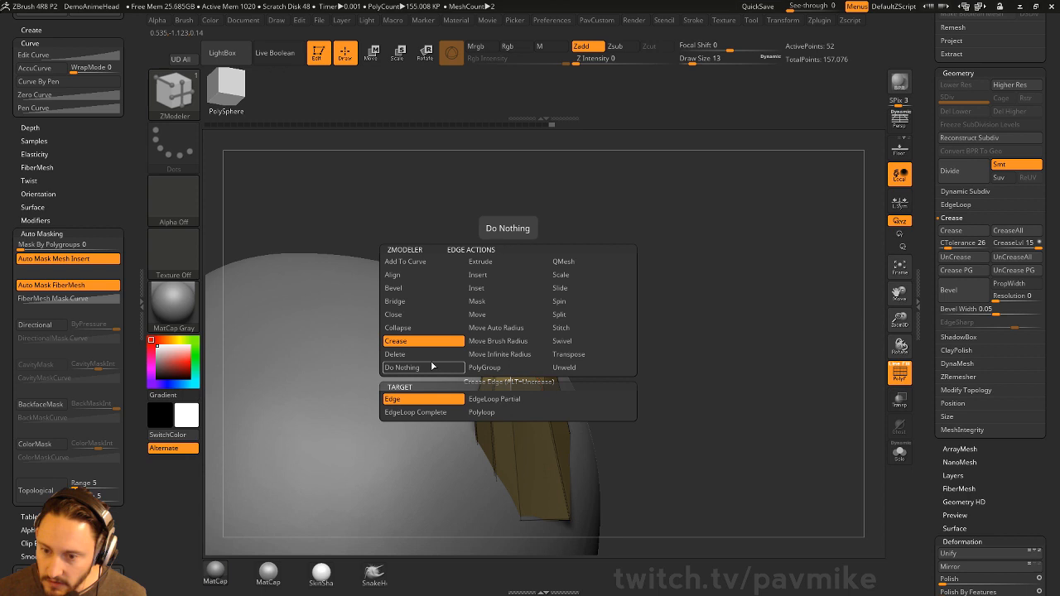
pyautogui.click(438, 416)
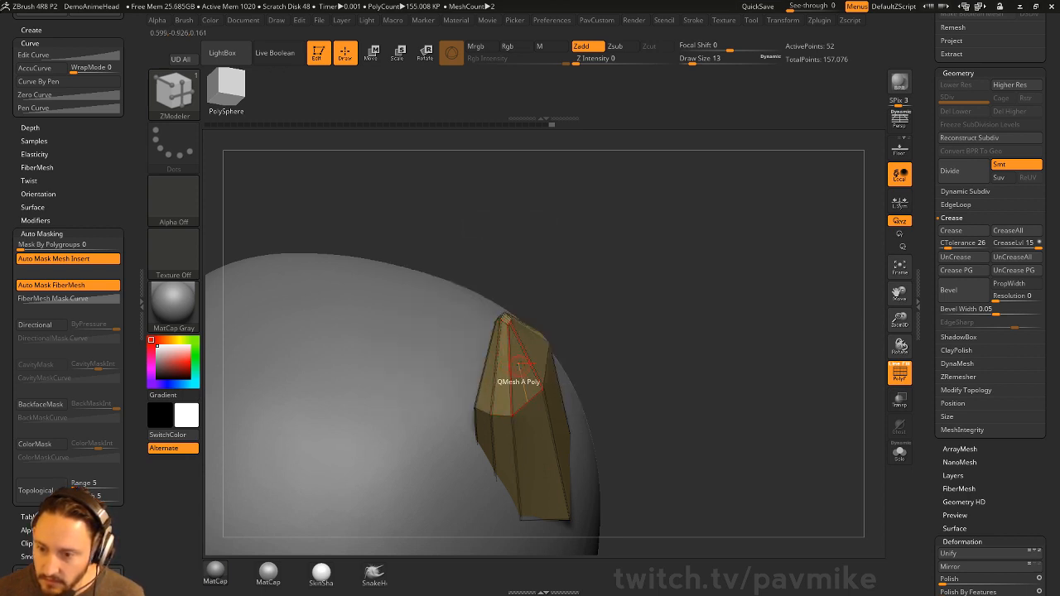
pyautogui.moveTo(649, 334); pyautogui.dragTo(538, 327)
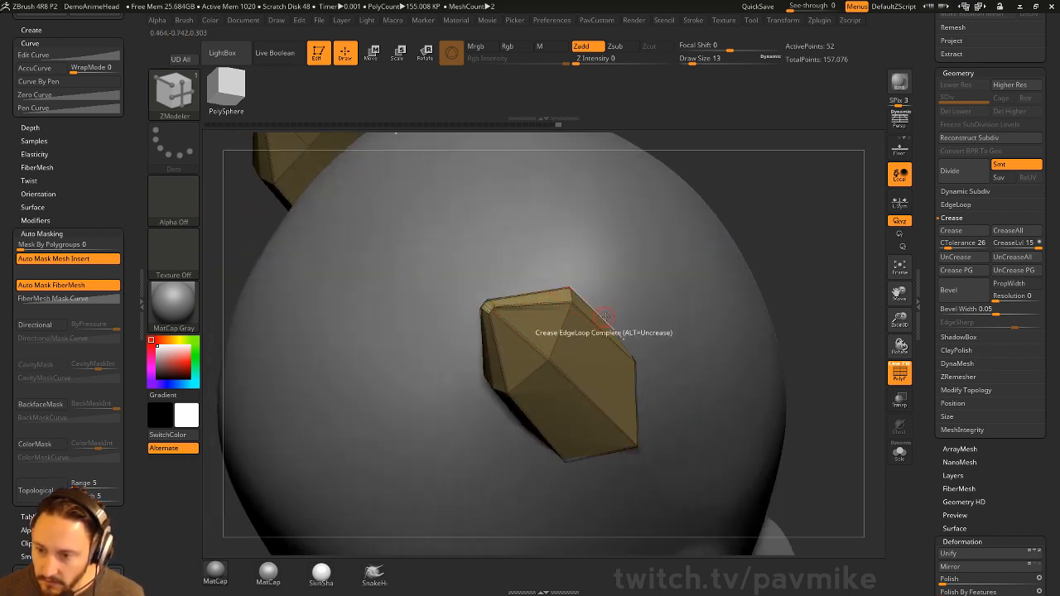
pyautogui.moveTo(663, 329); pyautogui.dragTo(890, 417)
# Isolate the two ears from the head and hide their wireframe.
pyautogui.click(900, 453)
pyautogui.moveTo(862, 373)
pyautogui.mouseDown()
pyautogui.moveTo(798, 294)
pyautogui.moveTo(827, 290)
pyautogui.moveTo(844, 187)
pyautogui.moveTo(807, 343)
pyautogui.moveTo(811, 287)
pyautogui.moveTo(837, 327)
pyautogui.mouseUp()
pyautogui.click(907, 377)
pyautogui.moveTo(838, 386)
pyautogui.mouseDown()
pyautogui.moveTo(787, 392)
pyautogui.moveTo(828, 396)
pyautogui.mouseUp()
# Lower the ears' crease level to 2, testing 4 and 3 on the way, and show the whole head again.
pyautogui.press('2')
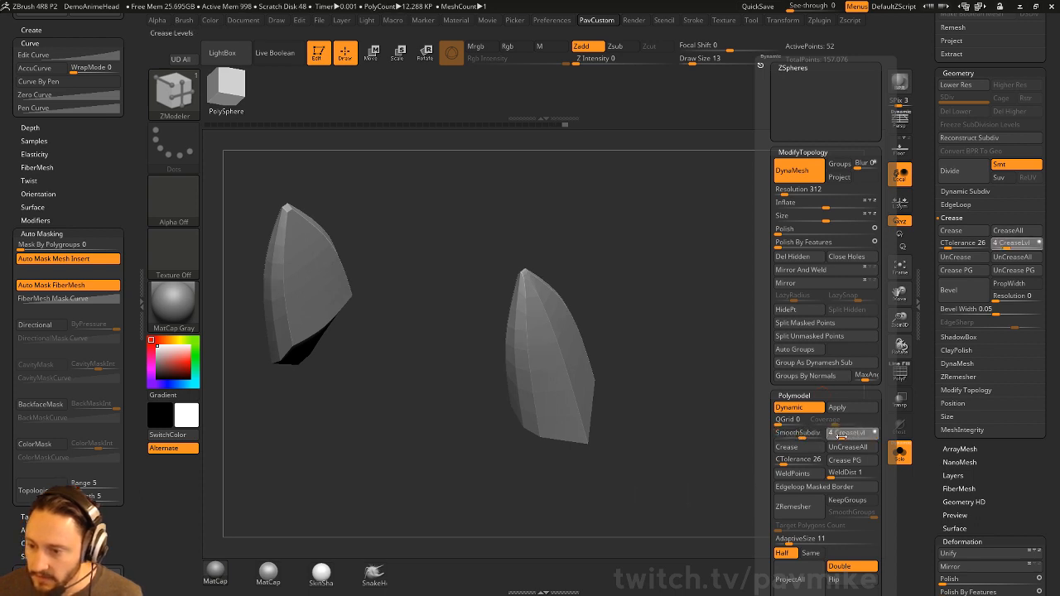
pyautogui.click(839, 435)
pyautogui.hotkey('shift', 'd')
pyautogui.press('d')
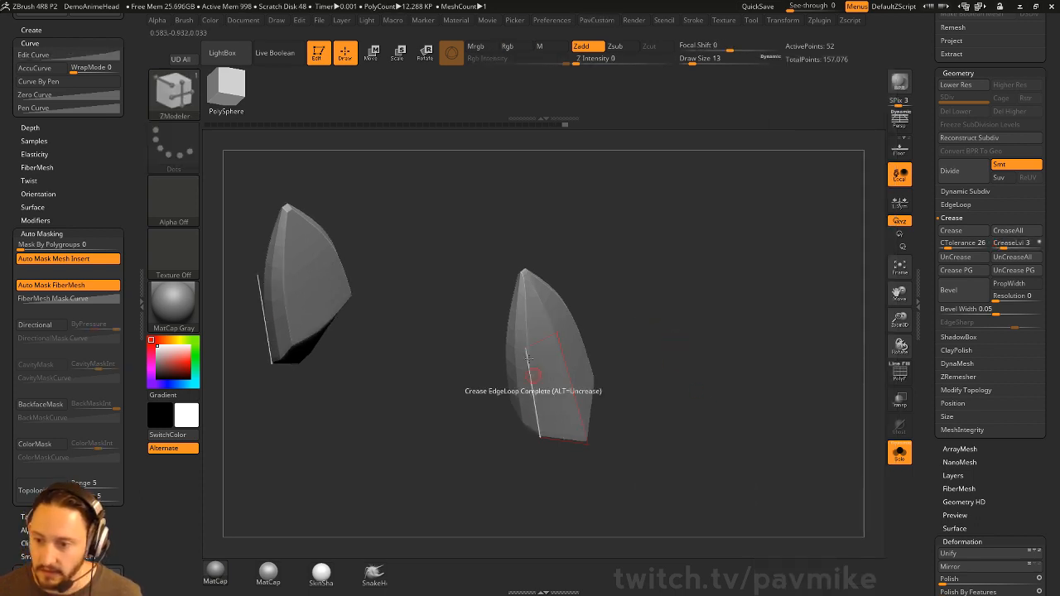
pyautogui.press('2')
pyautogui.click(755, 435)
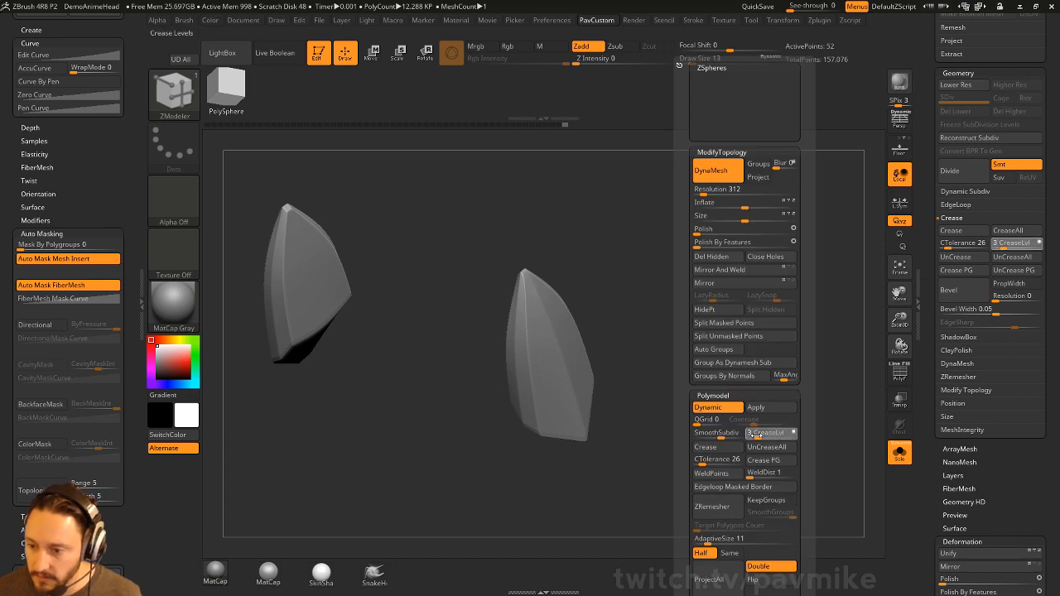
pyautogui.press('d')
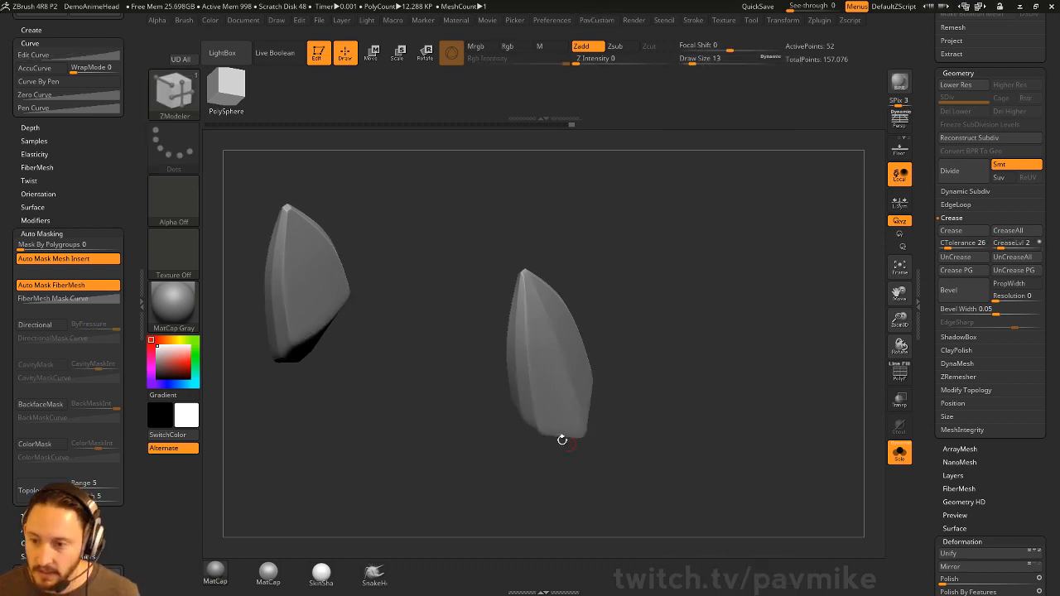
pyautogui.click(899, 454)
pyautogui.moveTo(750, 289)
pyautogui.keyDown('ctrl'); pyautogui.mouseDown(button='right')
pyautogui.moveTo(720, 306)
pyautogui.moveTo(748, 326)
pyautogui.moveTo(745, 303)
pyautogui.mouseUp(button='right'); pyautogui.keyUp('ctrl')
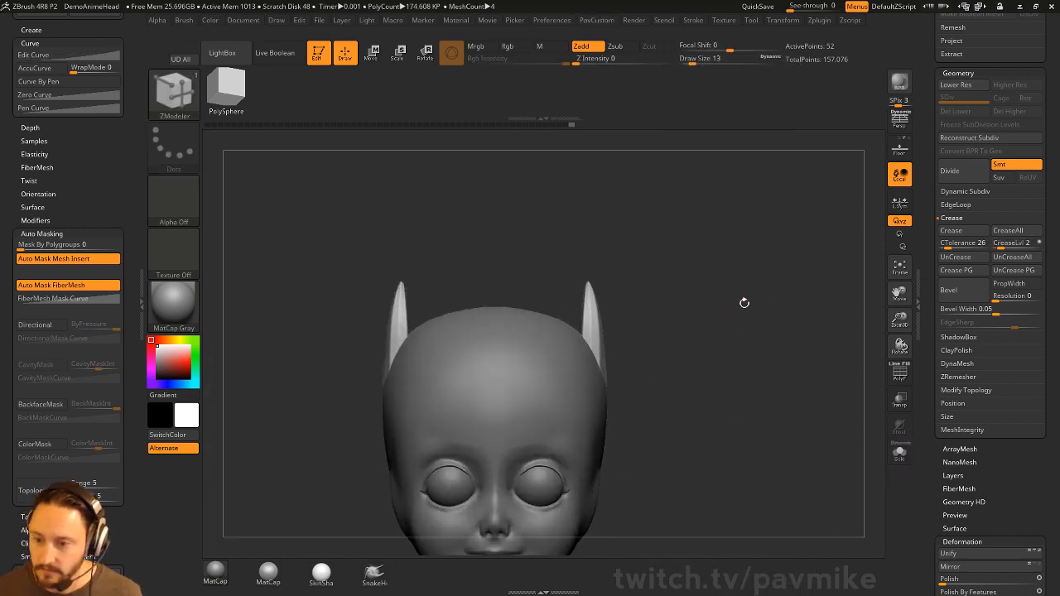
# Switch to the Move brush with a large draw size and adjust how the lower ends of the ears sit on the head.
pyautogui.moveTo(753, 346); pyautogui.dragTo(596, 379, button='right')
pyautogui.press('s')
pyautogui.moveTo(615, 383); pyautogui.dragTo(672, 383)
pyautogui.moveTo(672, 383); pyautogui.dragTo(605, 389, button='right')
pyautogui.press('b')
pyautogui.press('m')
pyautogui.press('v')
pyautogui.press('s')
pyautogui.moveTo(585, 389); pyautogui.dragTo(578, 379)
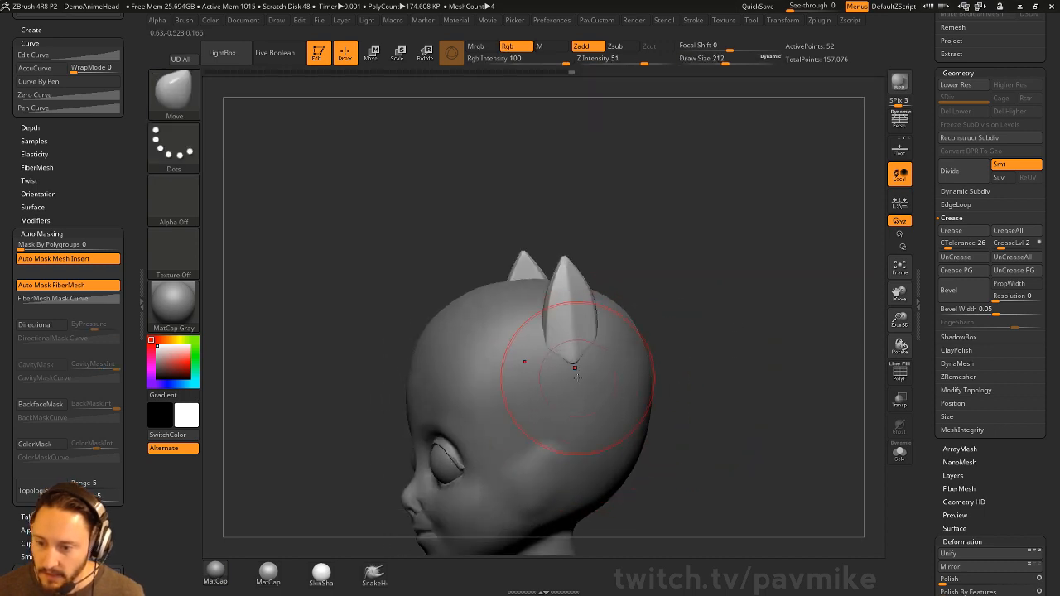
pyautogui.moveTo(648, 327); pyautogui.dragTo(737, 336, button='right')
pyautogui.press('s')
pyautogui.moveTo(615, 383); pyautogui.dragTo(650, 378)
# Switch to the Standard brush, make the head the active subtool and show its wireframe.
pyautogui.press('b')
pyautogui.press('s')
pyautogui.press('t')
pyautogui.press('s')
pyautogui.moveTo(934, 315); pyautogui.dragTo(935, 456)
pyautogui.moveTo(778, 456)
pyautogui.keyDown('shift'); pyautogui.mouseDown(button='right')
pyautogui.moveTo(802, 401)
pyautogui.moveTo(563, 273)
pyautogui.mouseUp(button='right'); pyautogui.keyUp('shift')
pyautogui.keyDown('alt'); pyautogui.click(548, 356); pyautogui.keyUp('alt')
pyautogui.keyDown('alt'); pyautogui.moveTo(734, 340); pyautogui.dragTo(747, 331); pyautogui.keyUp('alt')
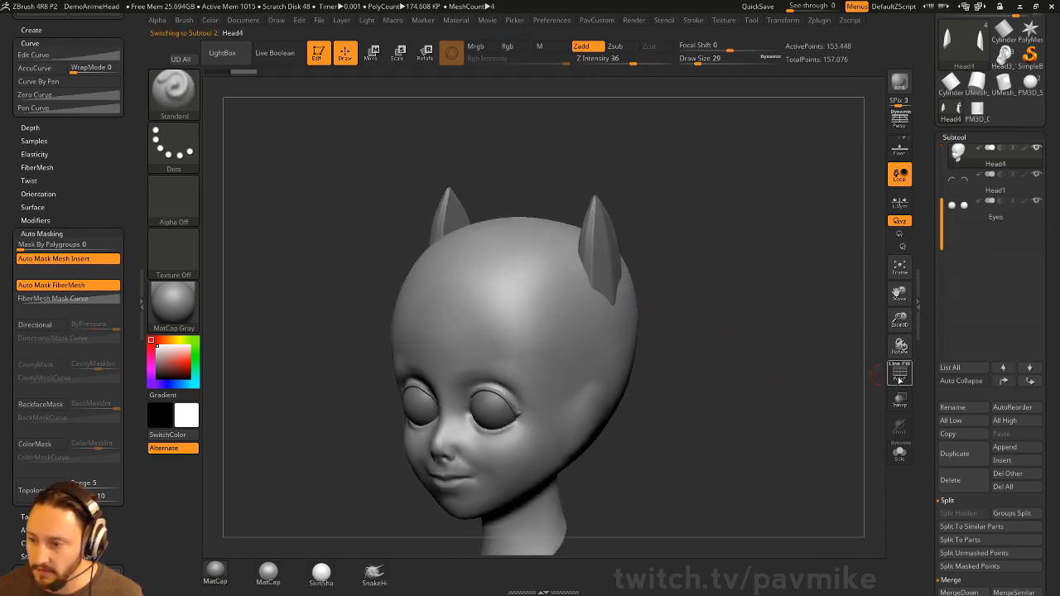
pyautogui.click(899, 374)
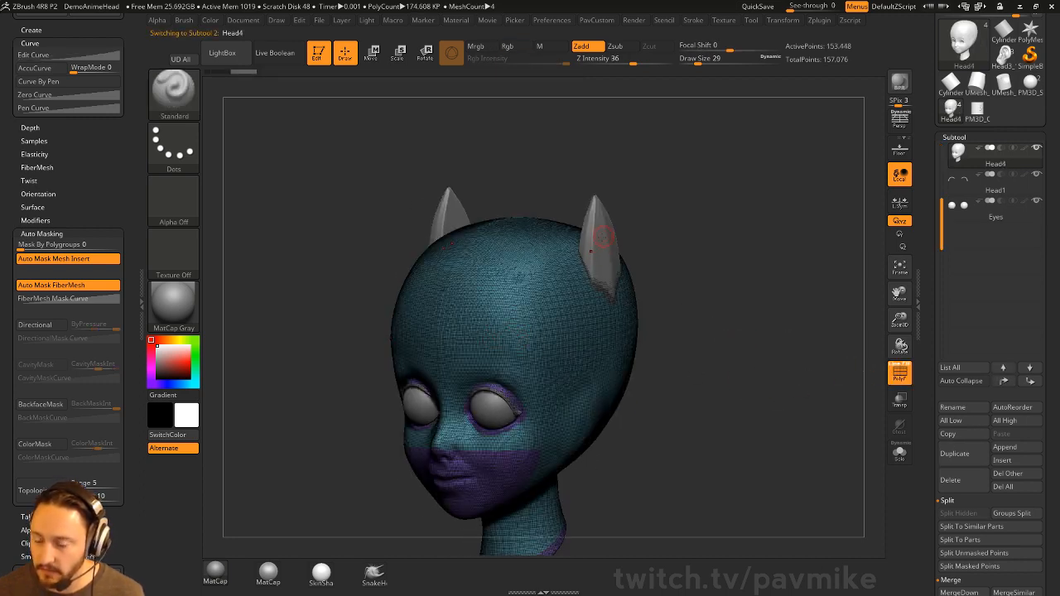
pyautogui.moveTo(742, 304); pyautogui.dragTo(726, 331)
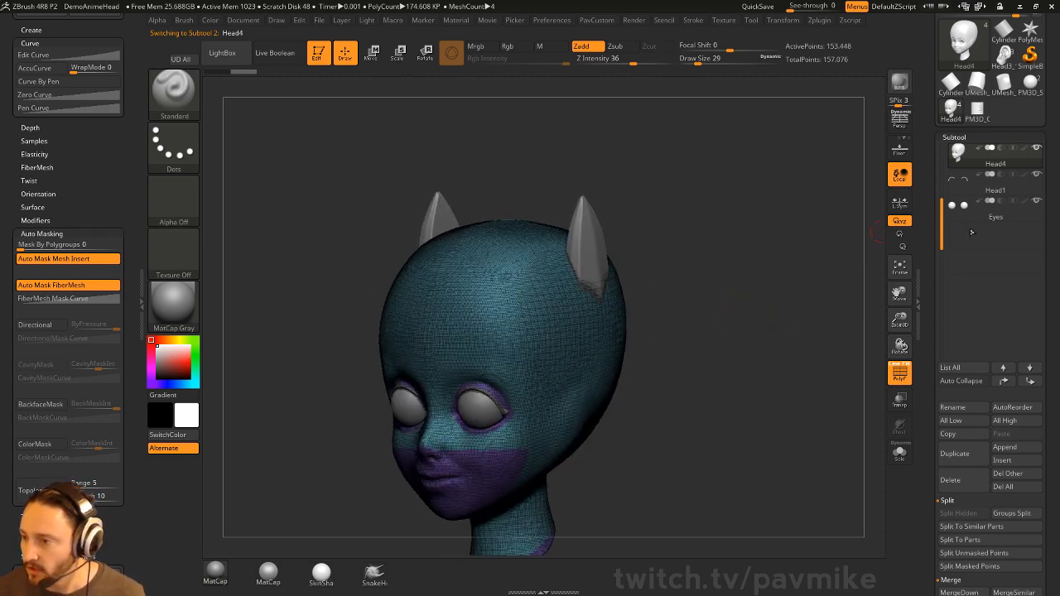
# Make the ears the active subtool again, hide the wireframe and compare them with dynamic subdivision off and on.
pyautogui.moveTo(942, 213); pyautogui.dragTo(941, 143)
pyautogui.click(999, 168)
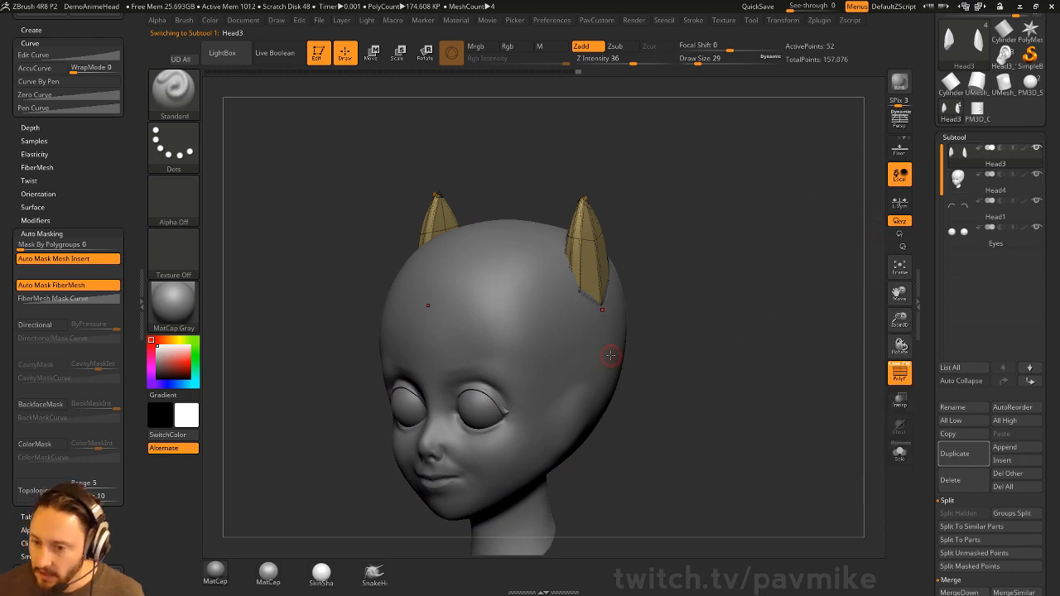
pyautogui.click(901, 374)
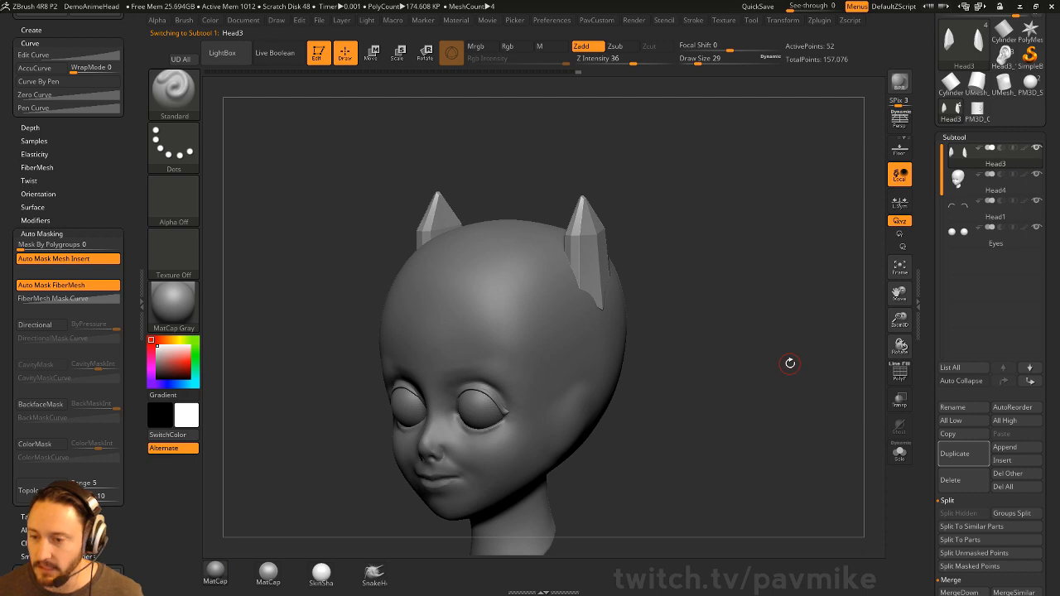
pyautogui.press('d')
# Apply the ears' dynamic subdivision to the mesh and select the head, placed above the ears in the subtool list.
pyautogui.scroll(-10, 961, 331)
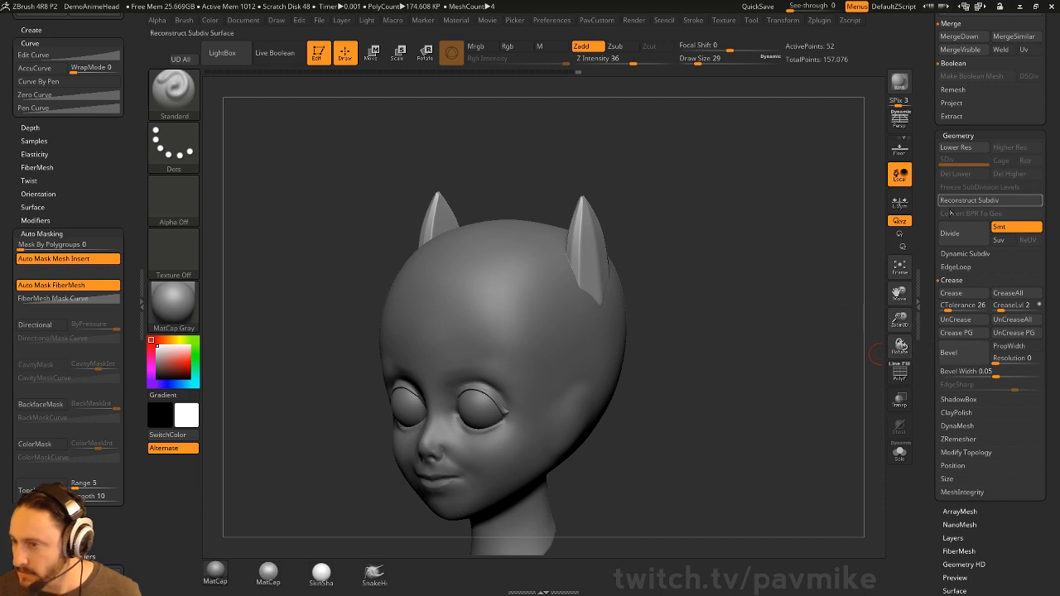
pyautogui.click(966, 254)
pyautogui.moveTo(932, 247); pyautogui.dragTo(937, 475)
pyautogui.click(993, 290)
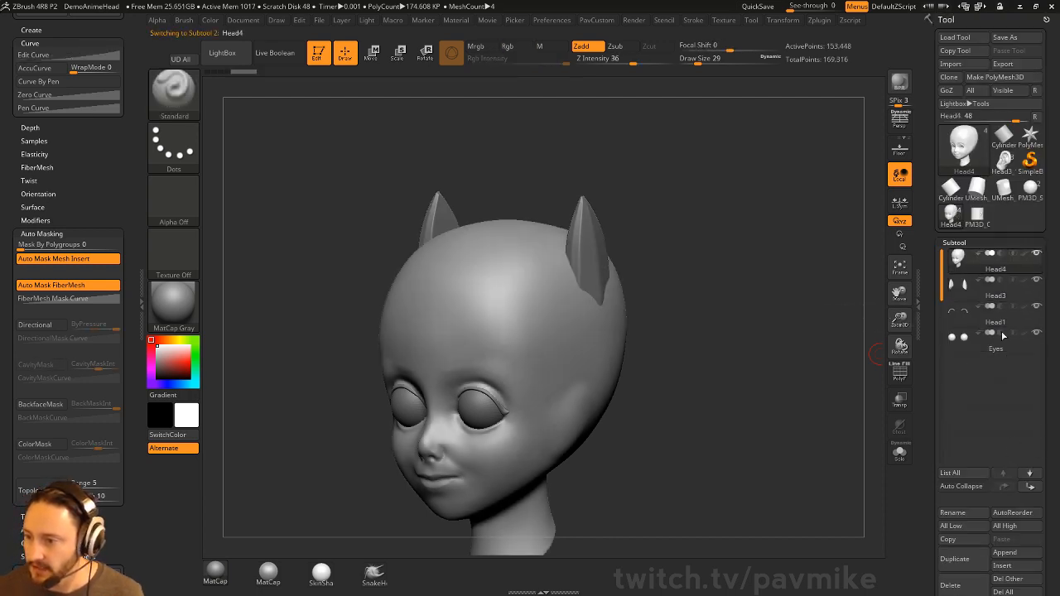
# Merge the ears into the head subtool and rebuild the combined mesh with DynaMesh.
pyautogui.hotkey('ctrl', 'e')
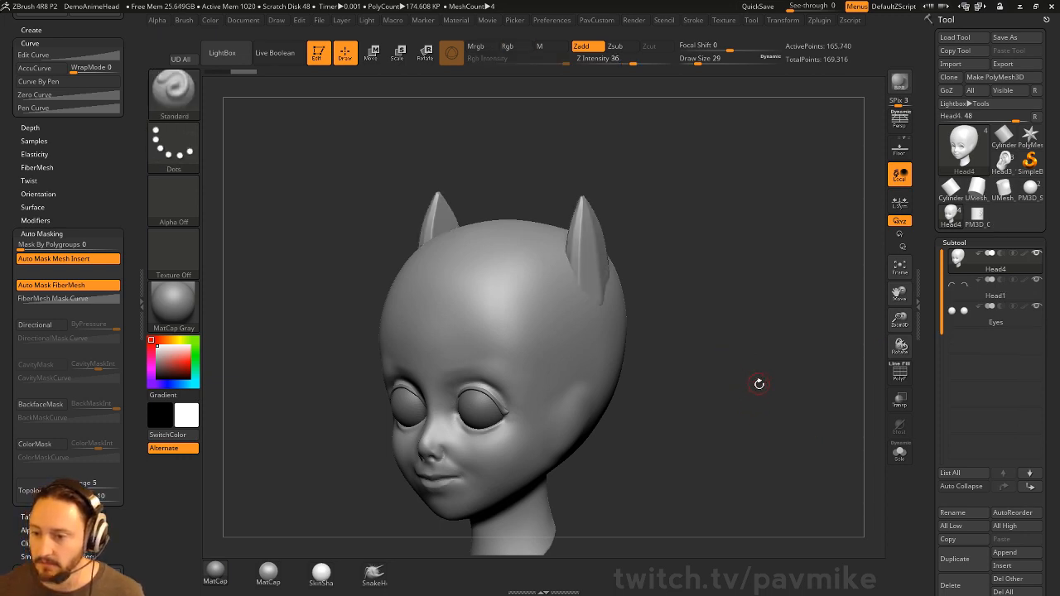
pyautogui.moveTo(759, 235)
pyautogui.keyDown('ctrl'); pyautogui.mouseDown()
pyautogui.moveTo(804, 309)
pyautogui.moveTo(742, 338)
pyautogui.mouseUp(); pyautogui.keyUp('ctrl')
# Smooth the seams where the ears meet the head and show the polygroup wireframe.
pyautogui.moveTo(589, 294)
pyautogui.keyDown('shift'); pyautogui.mouseDown()
pyautogui.moveTo(580, 280)
pyautogui.moveTo(597, 298)
pyautogui.mouseUp(); pyautogui.keyUp('shift')
pyautogui.moveTo(729, 256); pyautogui.dragTo(614, 281)
pyautogui.moveTo(779, 185); pyautogui.dragTo(810, 251)
pyautogui.keyDown('shift'); pyautogui.moveTo(610, 277); pyautogui.dragTo(592, 293); pyautogui.keyUp('shift')
pyautogui.moveTo(736, 284)
pyautogui.keyDown('shift'); pyautogui.mouseDown()
pyautogui.moveTo(801, 270)
pyautogui.moveTo(729, 293)
pyautogui.moveTo(775, 295)
pyautogui.moveTo(848, 367)
pyautogui.moveTo(804, 339)
pyautogui.mouseUp(); pyautogui.keyUp('shift')
pyautogui.hotkey('shift', 'f')
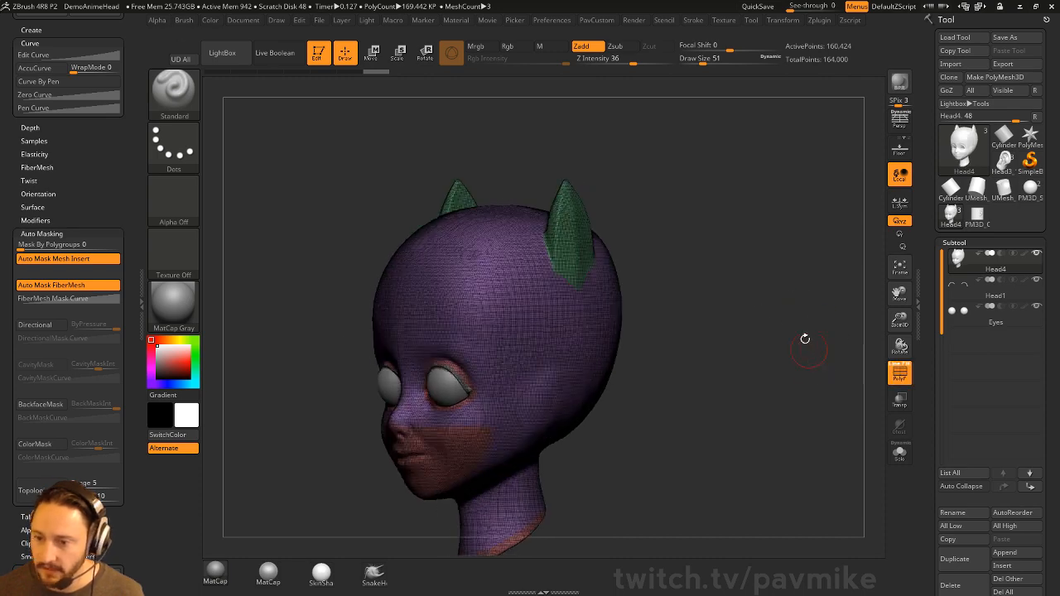
# Try hiding and isolating the edge loop at the ear's lower tip with SelectLasso, and bring the whole head back into view.
pyautogui.hotkey('ctrl', 'shift')
pyautogui.keyDown('ctrl'); pyautogui.keyDown('shift'); pyautogui.click(508, 283); pyautogui.keyUp('shift'); pyautogui.keyUp('ctrl')
pyautogui.keyDown('ctrl'); pyautogui.keyDown('shift'); pyautogui.moveTo(225, 111); pyautogui.dragTo(347, 183); pyautogui.keyUp('shift'); pyautogui.keyUp('ctrl')
pyautogui.press('s')
pyautogui.keyDown('alt'); pyautogui.moveTo(710, 228); pyautogui.dragTo(717, 264); pyautogui.keyUp('alt')
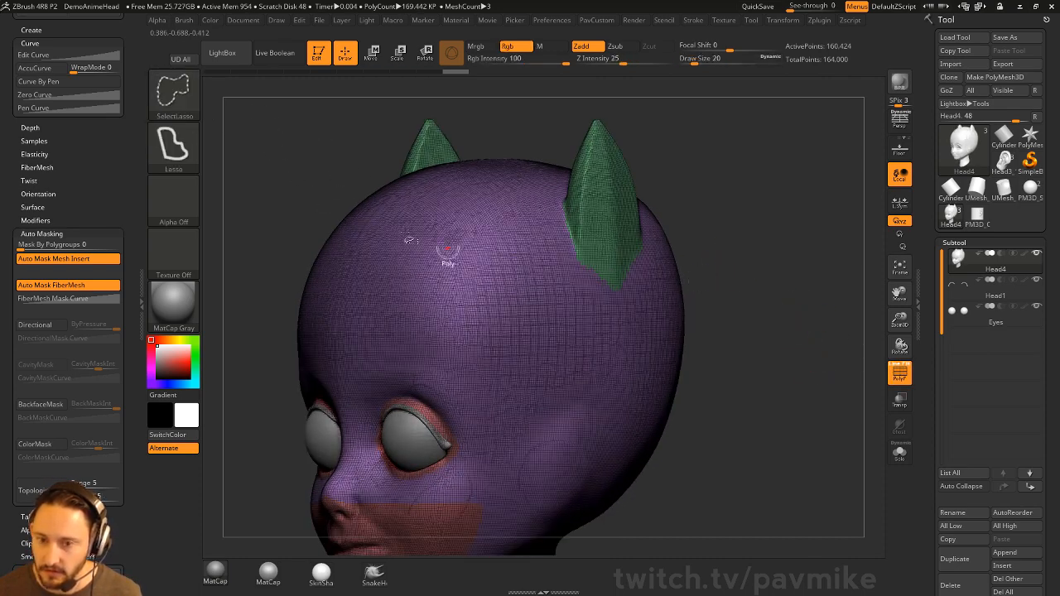
pyautogui.keyDown('ctrl'); pyautogui.moveTo(477, 281); pyautogui.dragTo(474, 310, button='right'); pyautogui.keyUp('ctrl')
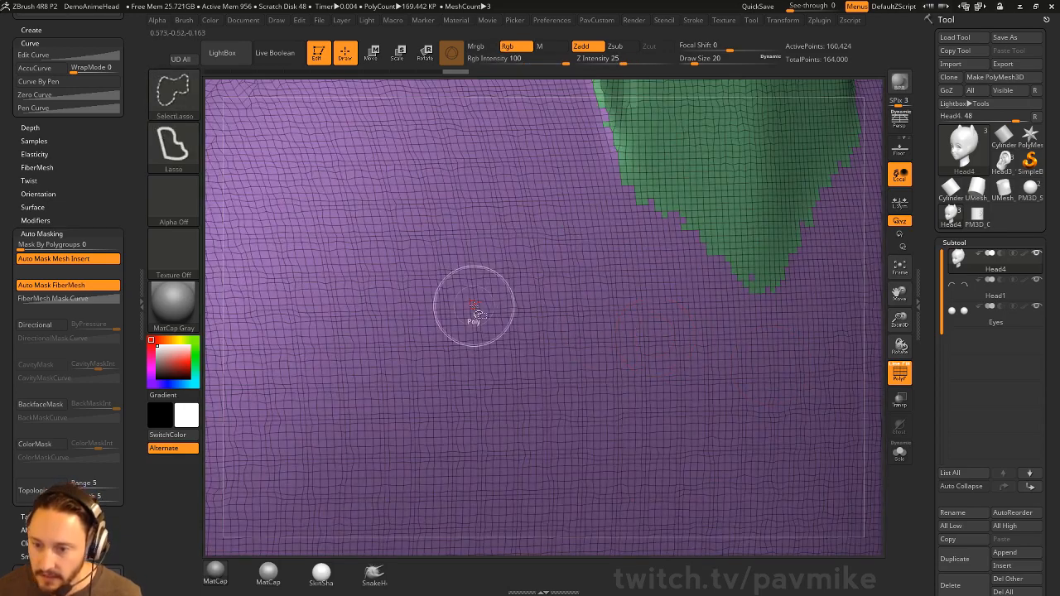
pyautogui.keyDown('ctrl'); pyautogui.keyDown('shift'); pyautogui.click(472, 299); pyautogui.keyUp('shift'); pyautogui.keyUp('ctrl')
pyautogui.click(464, 296)
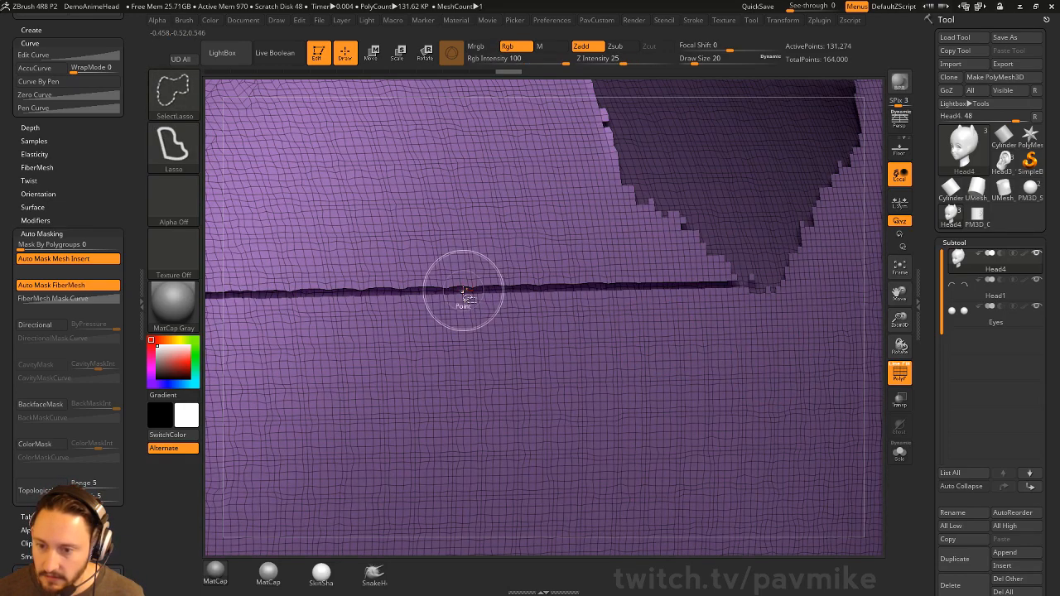
pyautogui.keyDown('ctrl'); pyautogui.keyDown('shift'); pyautogui.click(486, 296); pyautogui.keyUp('shift'); pyautogui.keyUp('ctrl')
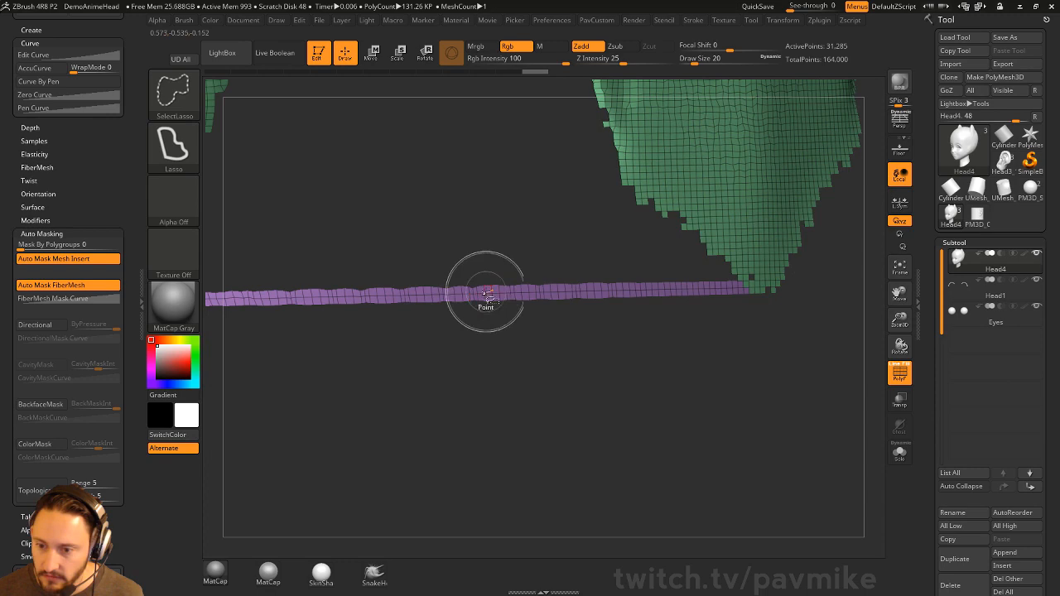
pyautogui.keyDown('ctrl'); pyautogui.keyDown('shift'); pyautogui.click(524, 274); pyautogui.keyUp('shift'); pyautogui.keyUp('ctrl')
pyautogui.press('f')
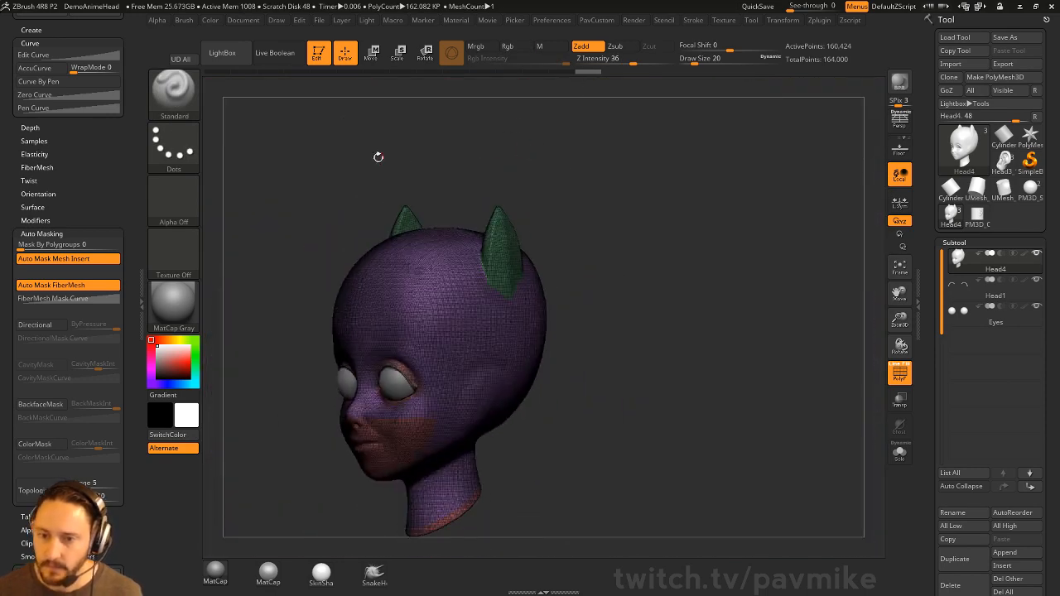
# Switch to SelectRect and isolate the skull and ear polygroups, hiding the lower face, eye rims and neck base.
pyautogui.press('b')
pyautogui.keyDown('ctrl'); pyautogui.keyDown('shift'); pyautogui.click(225, 108); pyautogui.keyUp('shift'); pyautogui.keyUp('ctrl')
pyautogui.keyDown('ctrl'); pyautogui.keyDown('shift'); pyautogui.click(478, 357); pyautogui.keyUp('shift'); pyautogui.keyUp('ctrl')
pyautogui.keyDown('ctrl'); pyautogui.keyDown('shift'); pyautogui.click(478, 357); pyautogui.keyUp('shift'); pyautogui.keyUp('ctrl')
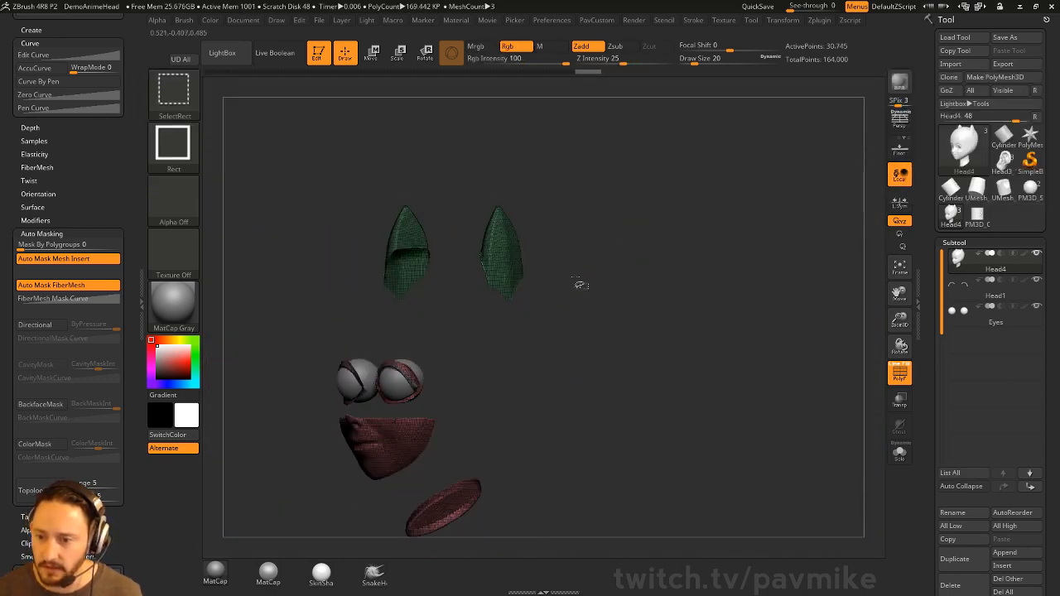
pyautogui.keyDown('ctrl'); pyautogui.keyDown('shift'); pyautogui.click(503, 269); pyautogui.keyUp('shift'); pyautogui.keyUp('ctrl')
pyautogui.keyDown('ctrl'); pyautogui.keyDown('shift'); pyautogui.moveTo(665, 251); pyautogui.dragTo(762, 306); pyautogui.keyUp('shift'); pyautogui.keyUp('ctrl')
pyautogui.press('2')
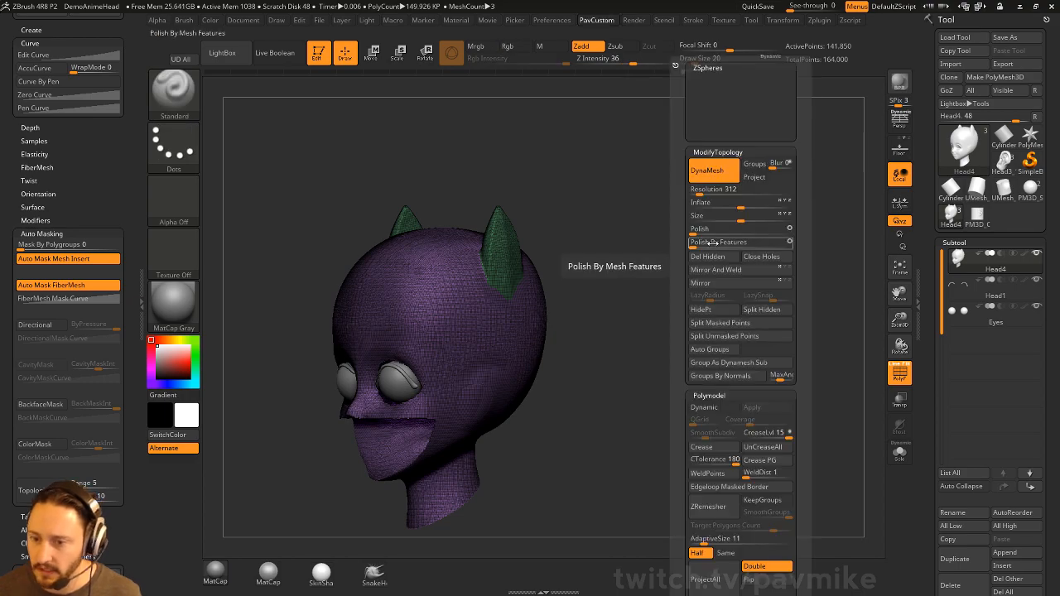
# Delete the hidden geometry, combine the remaining mesh into one polygroup and turn off the wireframe.
pyautogui.click(703, 241)
pyautogui.moveTo(619, 310); pyautogui.dragTo(732, 277)
pyautogui.press('2')
pyautogui.click(717, 259)
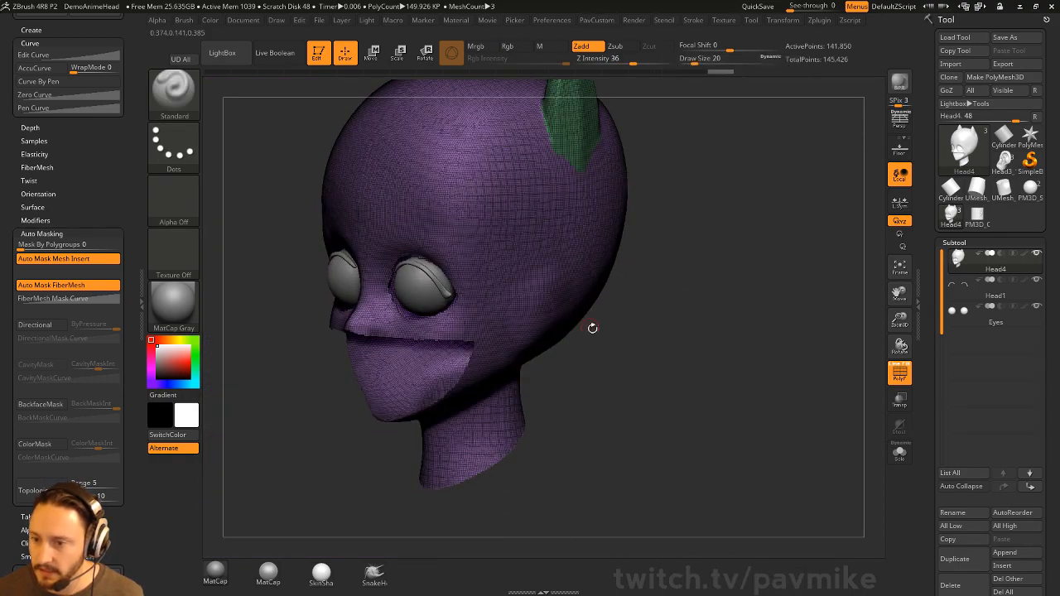
pyautogui.moveTo(591, 326); pyautogui.dragTo(743, 308)
pyautogui.hotkey('ctrl', 'w')
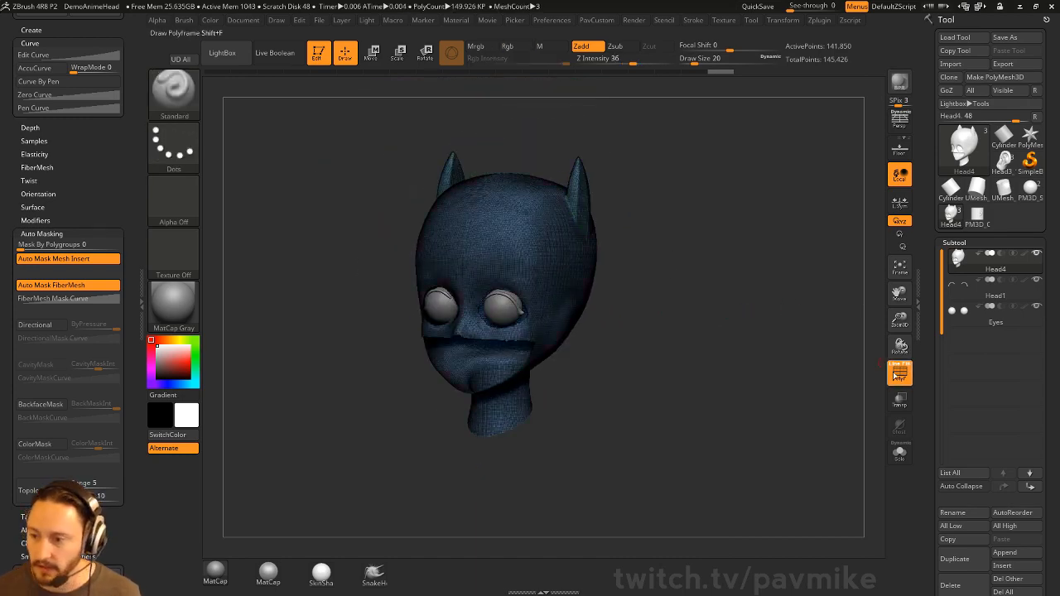
pyautogui.hotkey('shift', 'f')
pyautogui.moveTo(805, 332); pyautogui.dragTo(763, 354)
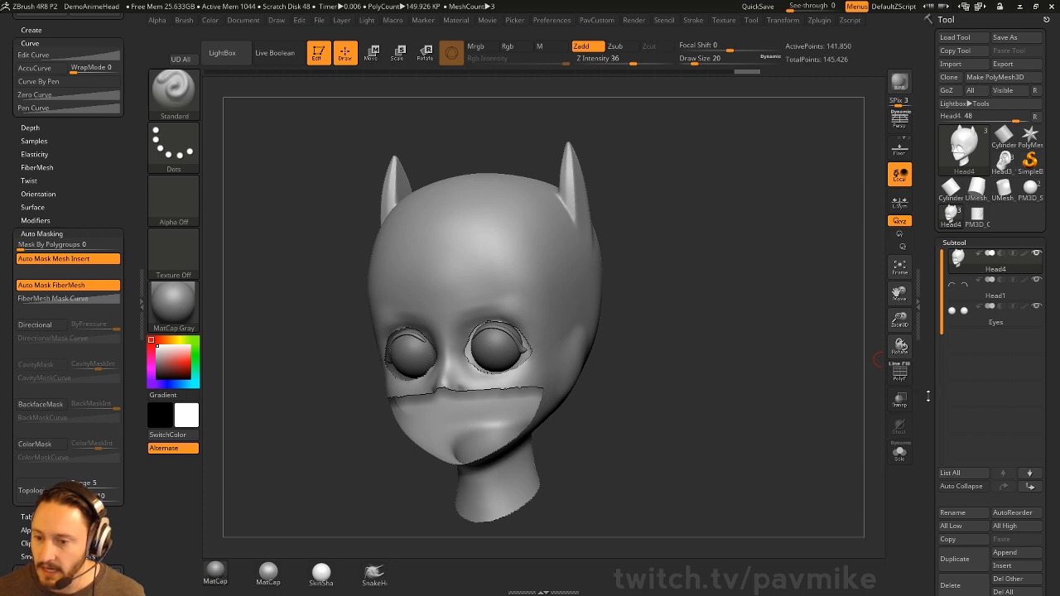
# Smooth the open edges around the eyes, mouth and neck with the Polish PolyGroup Border macro.
pyautogui.click(396, 23)
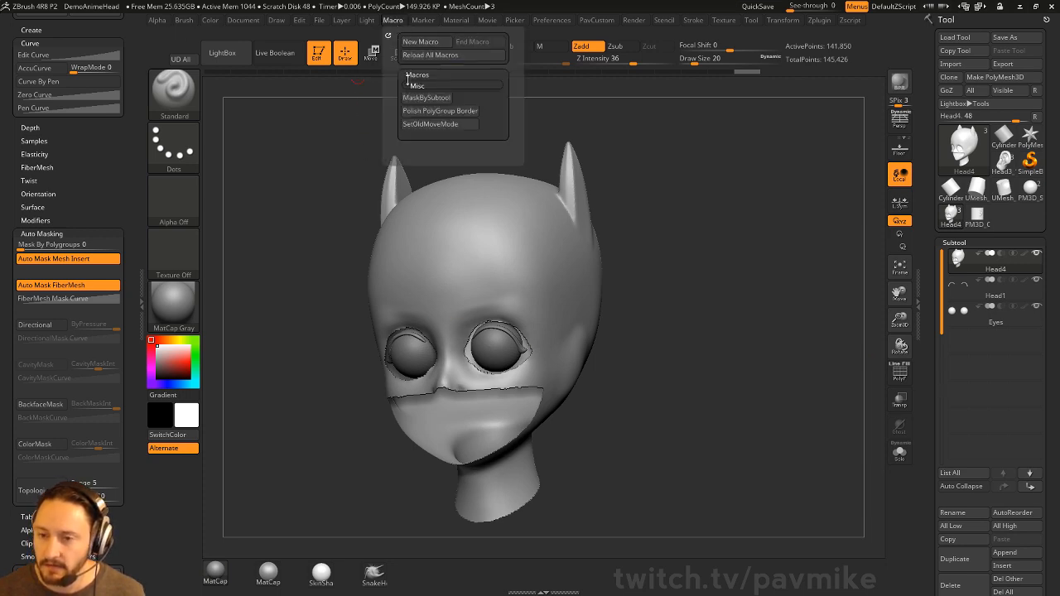
pyautogui.click(443, 113)
pyautogui.moveTo(805, 303)
pyautogui.keyDown('shift'); pyautogui.mouseDown()
pyautogui.moveTo(784, 291)
pyautogui.moveTo(778, 300)
pyautogui.moveTo(797, 298)
pyautogui.mouseUp(); pyautogui.keyUp('shift')
pyautogui.press('s')
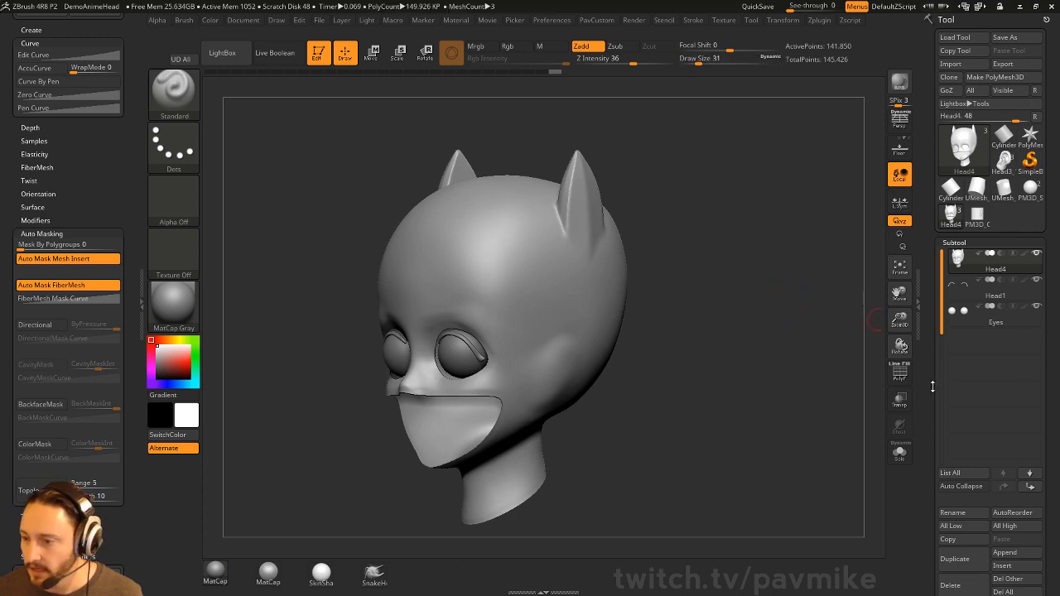
# Undo the border polishing, regrouping and deletion to restore the complete head.
pyautogui.keyDown('ctrl'); pyautogui.click(806, 369); pyautogui.keyUp('ctrl')
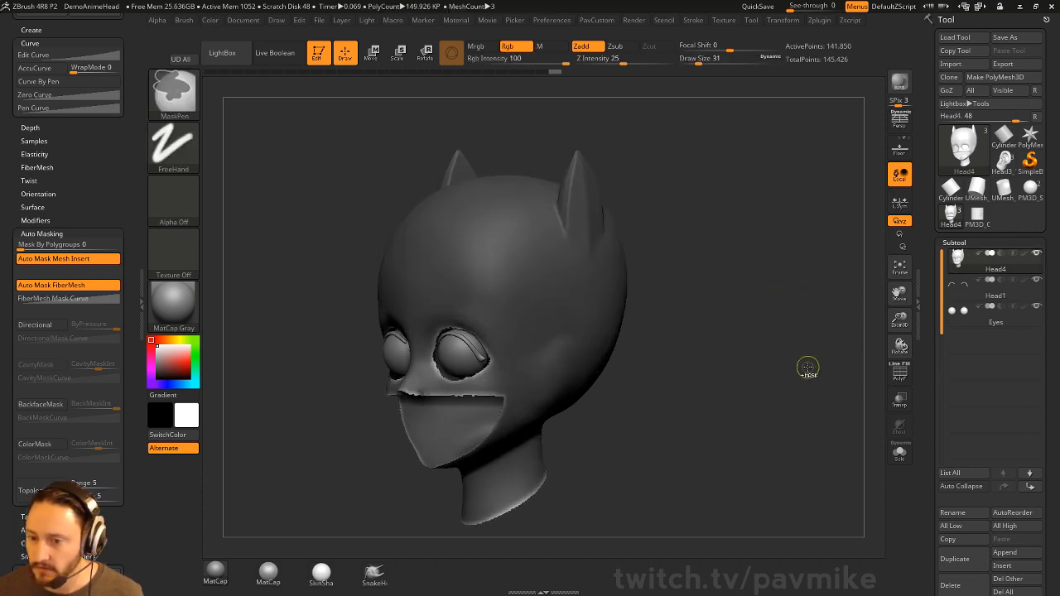
pyautogui.keyDown('ctrl'); pyautogui.click(808, 369); pyautogui.keyUp('ctrl')
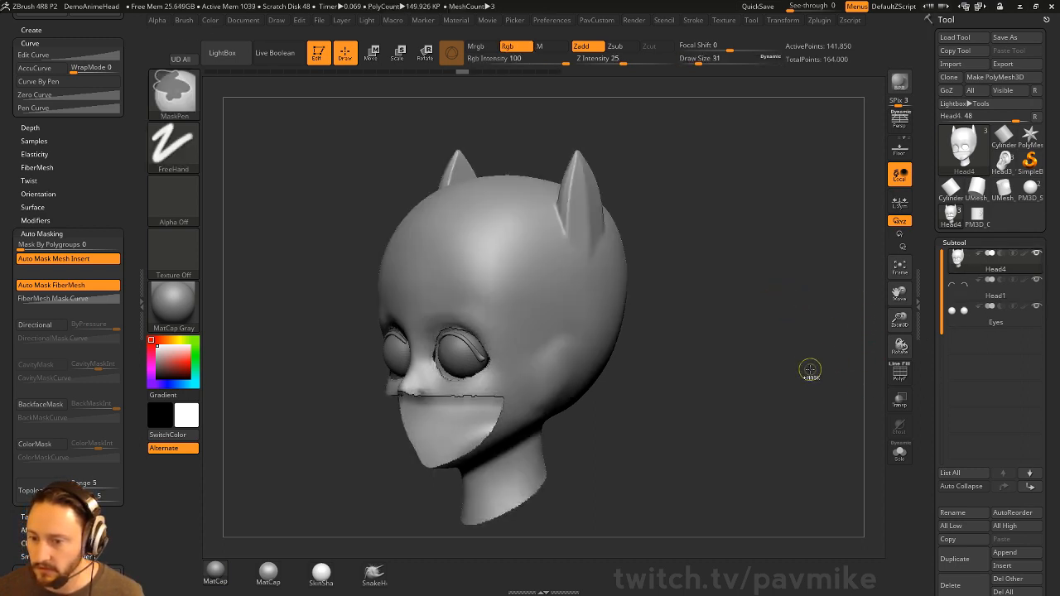
pyautogui.hotkey('ctrl', 'z')
pyautogui.hotkey('ctrl', 'z')
pyautogui.hotkey('ctrl', 'z')
pyautogui.hotkey('ctrl', 'z')
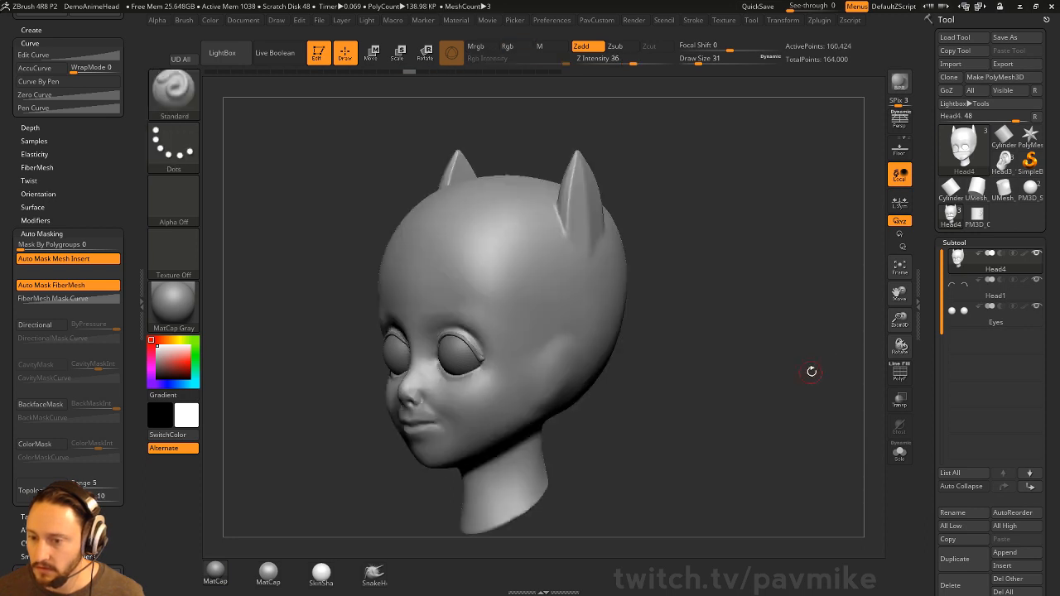
# Duplicate the head subtool and make the original Head4 active again.
pyautogui.click(954, 560)
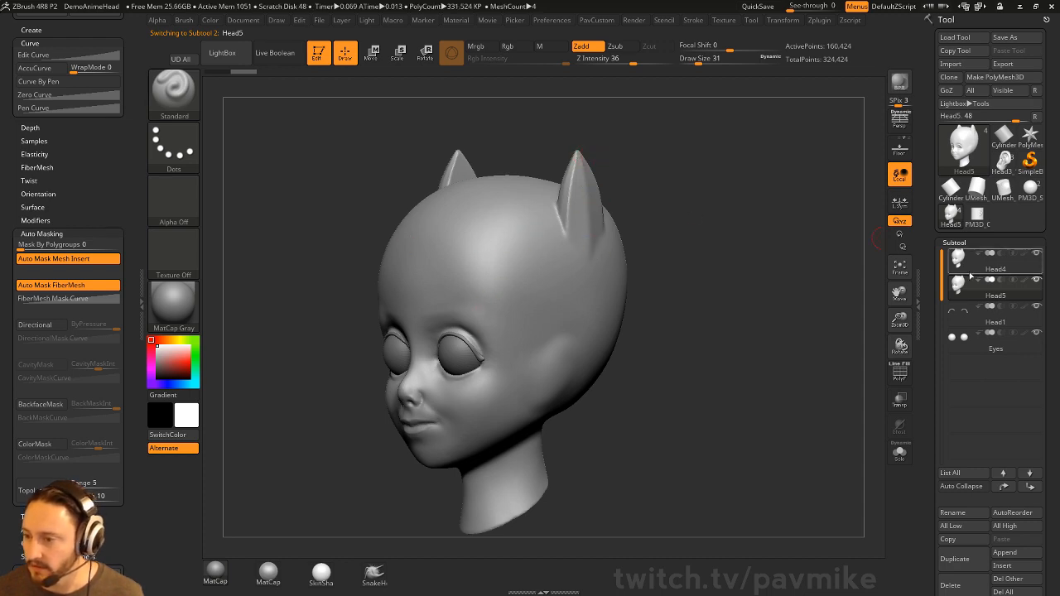
pyautogui.click(995, 269)
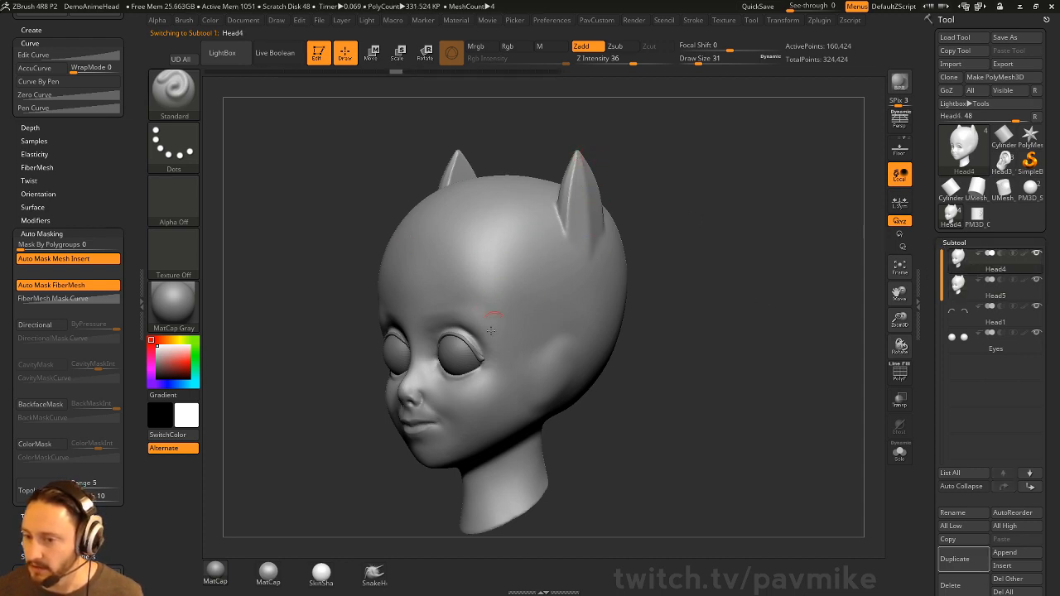
pyautogui.moveTo(698, 378); pyautogui.dragTo(729, 382)
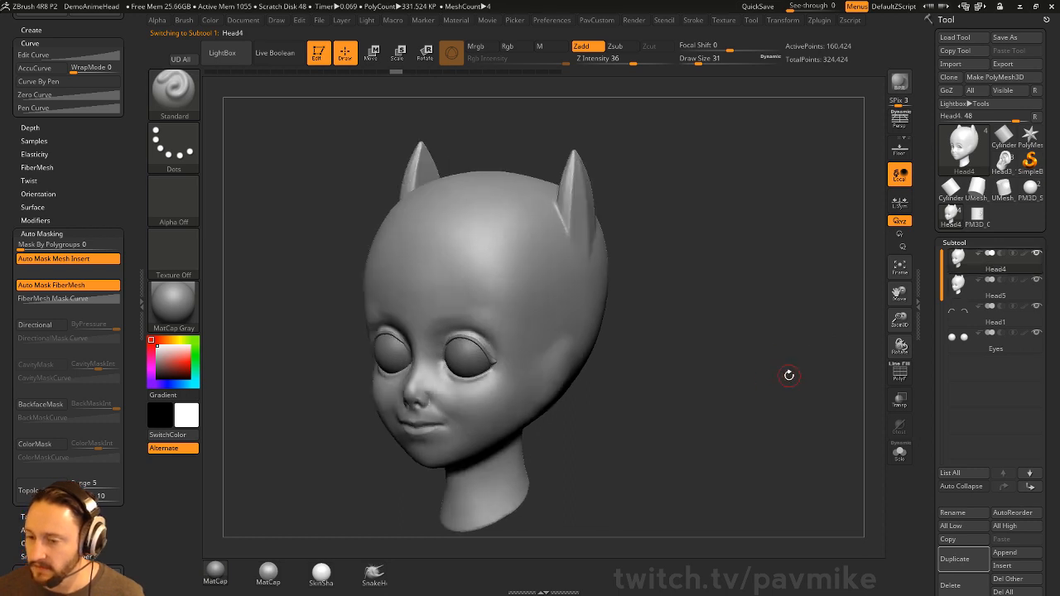
pyautogui.press('space')
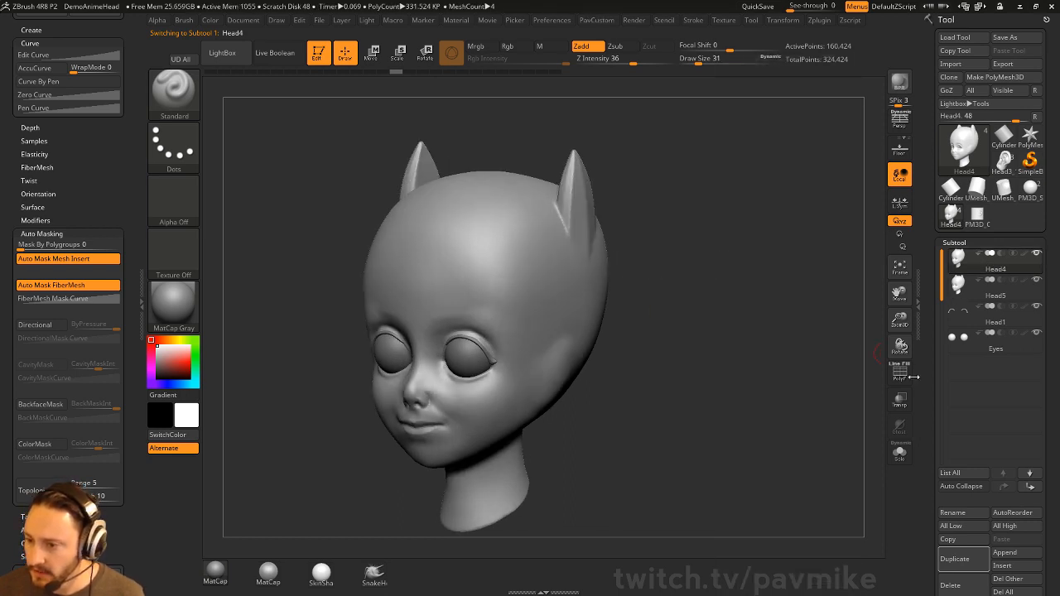
# Show Head4's wireframe, isolate its skull and ear polygroups and delete the hidden face, eye-rim and neck-base geometry.
pyautogui.hotkey('shift', 'f')
pyautogui.hotkey('ctrl', 'shift')
pyautogui.keyDown('ctrl'); pyautogui.keyDown('shift'); pyautogui.click(532, 271); pyautogui.keyUp('shift'); pyautogui.keyUp('ctrl')
pyautogui.keyDown('ctrl'); pyautogui.keyDown('shift'); pyautogui.click(532, 271); pyautogui.keyUp('shift'); pyautogui.keyUp('ctrl')
pyautogui.keyDown('ctrl'); pyautogui.keyDown('shift'); pyautogui.click(578, 206); pyautogui.keyUp('shift'); pyautogui.keyUp('ctrl')
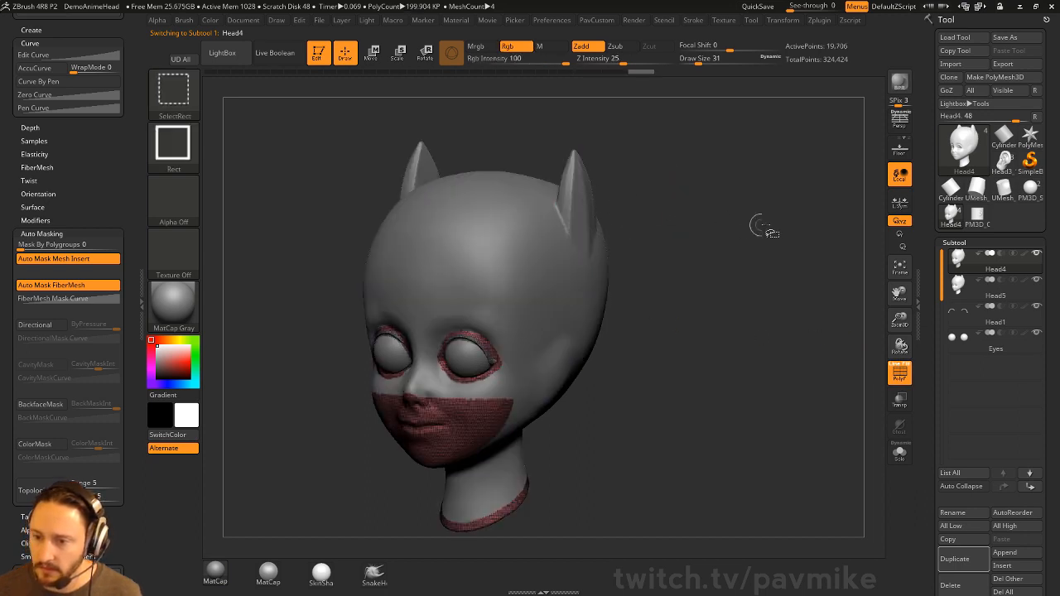
pyautogui.keyDown('ctrl'); pyautogui.keyDown('shift'); pyautogui.moveTo(763, 226); pyautogui.dragTo(785, 253); pyautogui.keyUp('shift'); pyautogui.keyUp('ctrl')
pyautogui.press('space')
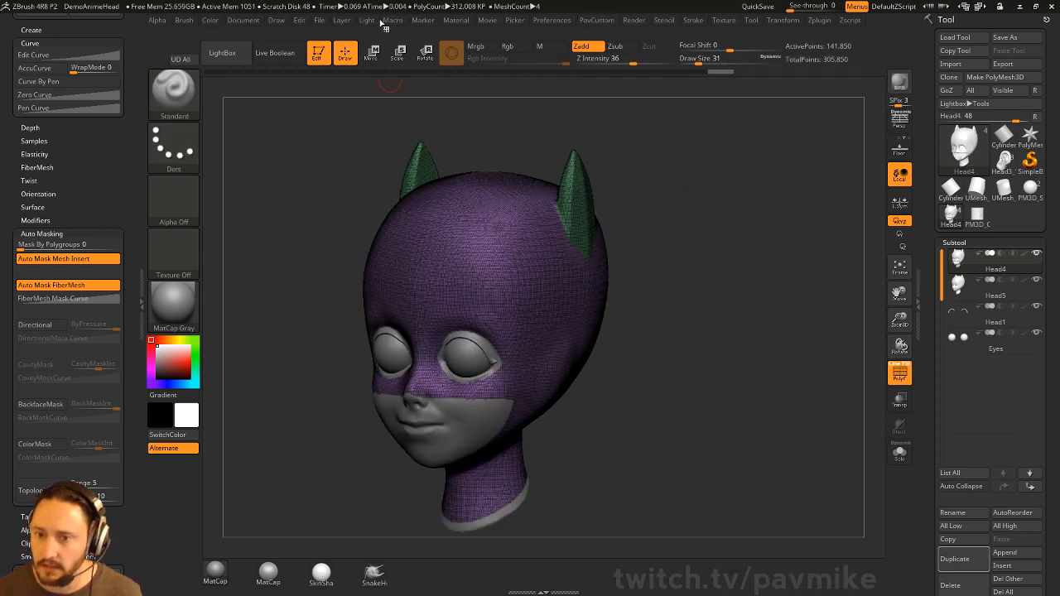
# Smooth the mask's borders repeatedly with the Polish PolyGroup Border macro and rebuild its topology with ZRemesher set to Half.
pyautogui.click(393, 20)
pyautogui.click(440, 110)
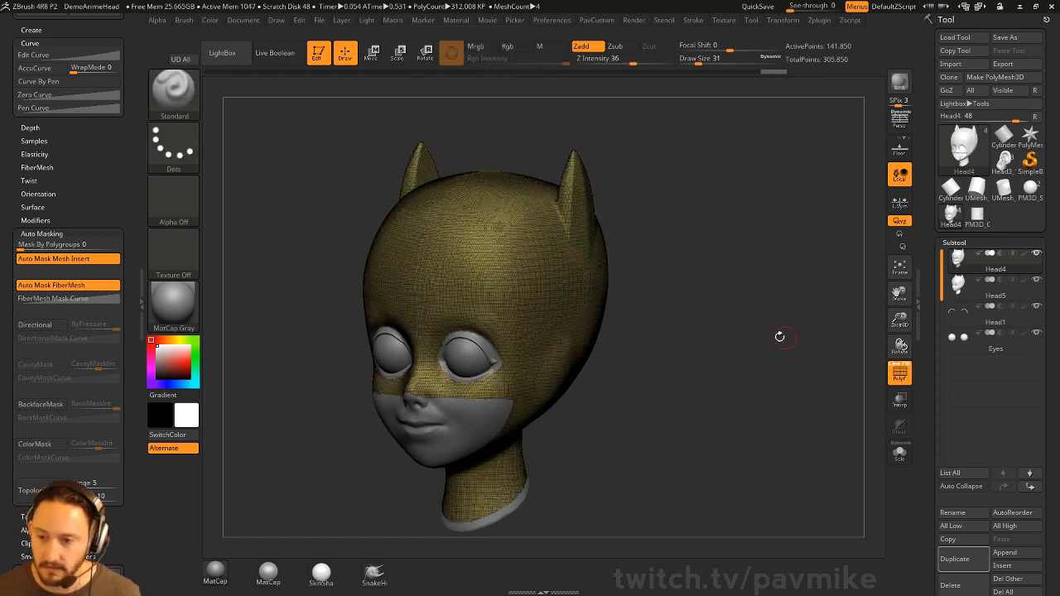
pyautogui.click(394, 19)
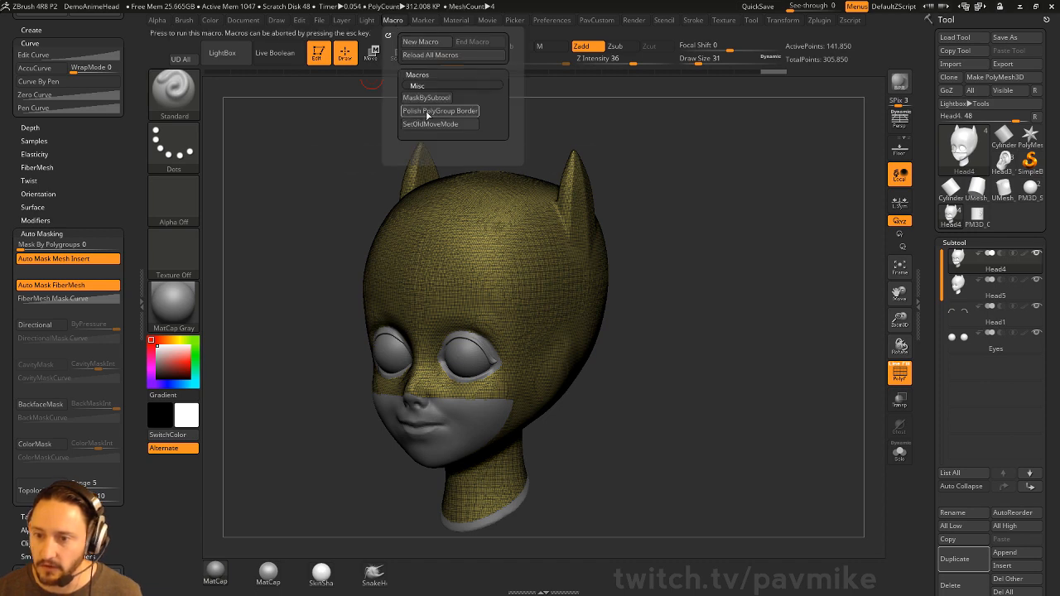
pyautogui.click(440, 111)
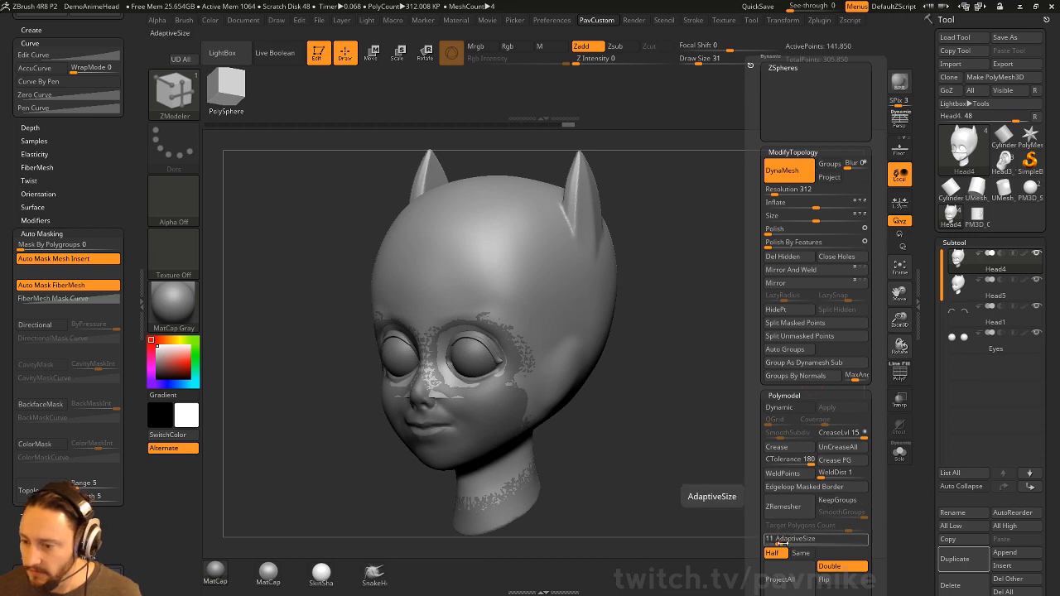
pyautogui.click(794, 506)
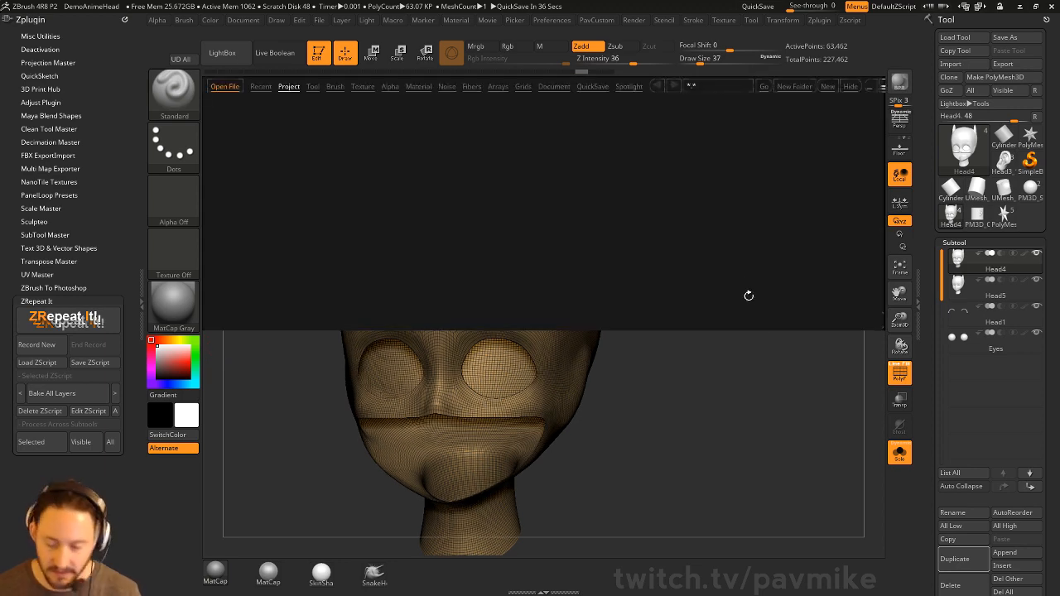
# Look through the QuickSave projects in LightBox and close it.
pyautogui.click(588, 87)
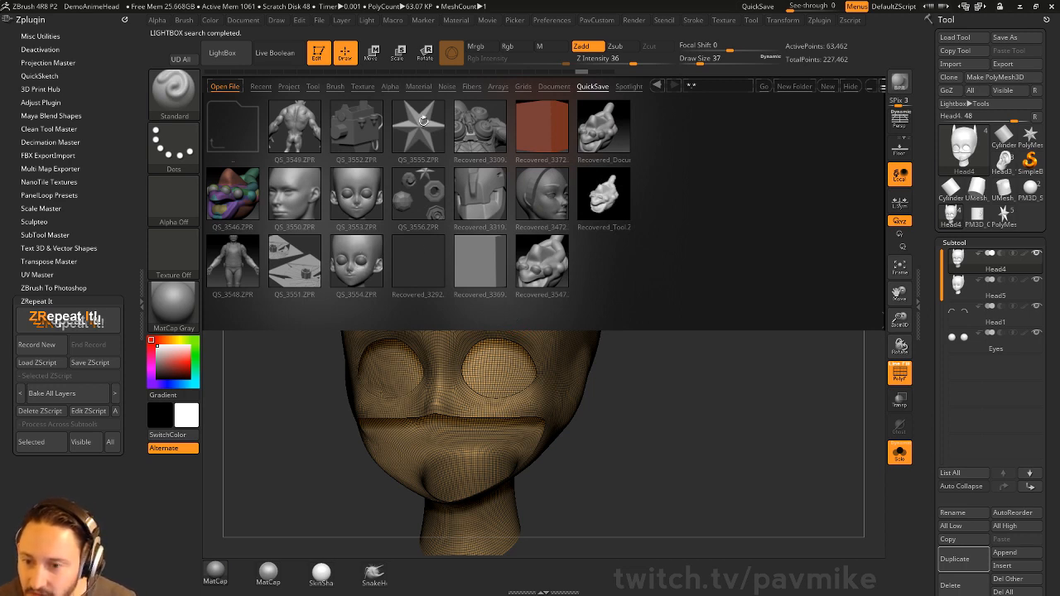
pyautogui.click(850, 88)
pyautogui.press('s')
pyautogui.moveTo(748, 318)
pyautogui.mouseDown()
pyautogui.moveTo(763, 313)
pyautogui.moveTo(826, 187)
pyautogui.moveTo(761, 325)
pyautogui.mouseUp()
pyautogui.press('s')
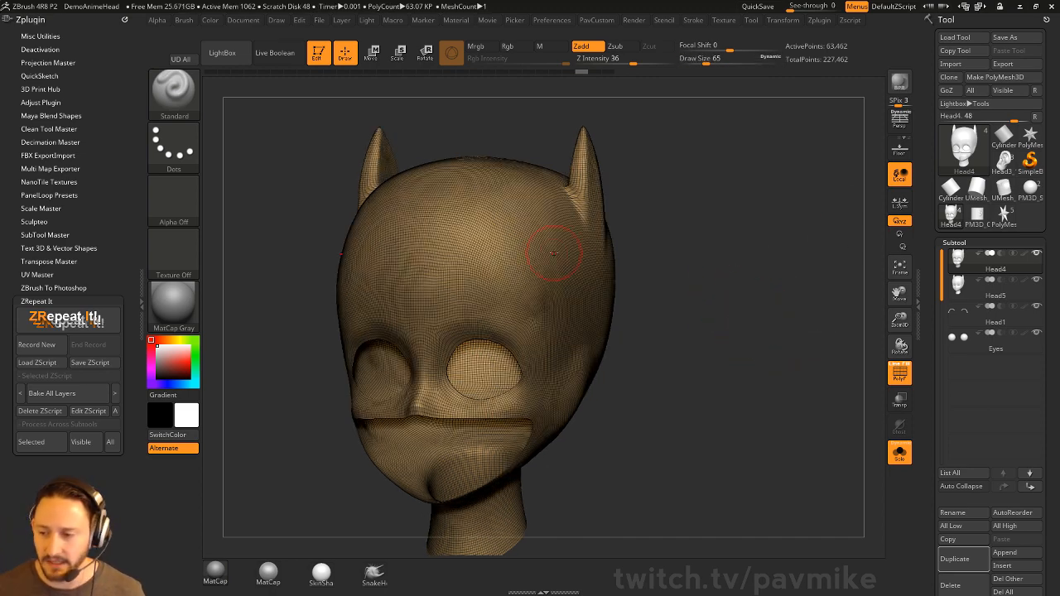
# Turn off the wireframe, make the duplicate Head5 the active subtool and view it from the side.
pyautogui.click(896, 374)
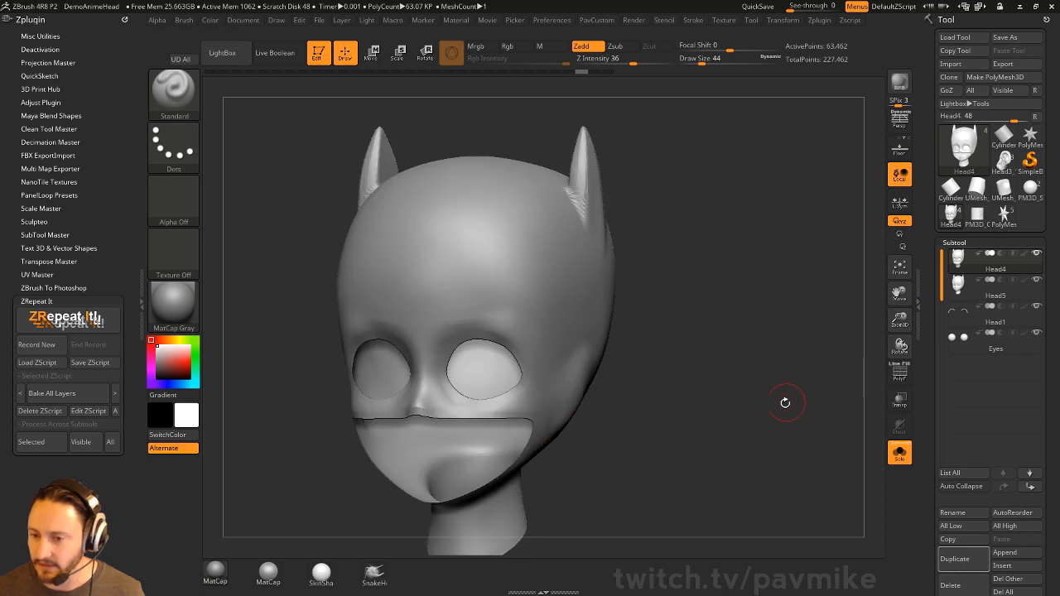
pyautogui.click(998, 293)
pyautogui.moveTo(709, 343); pyautogui.dragTo(823, 392)
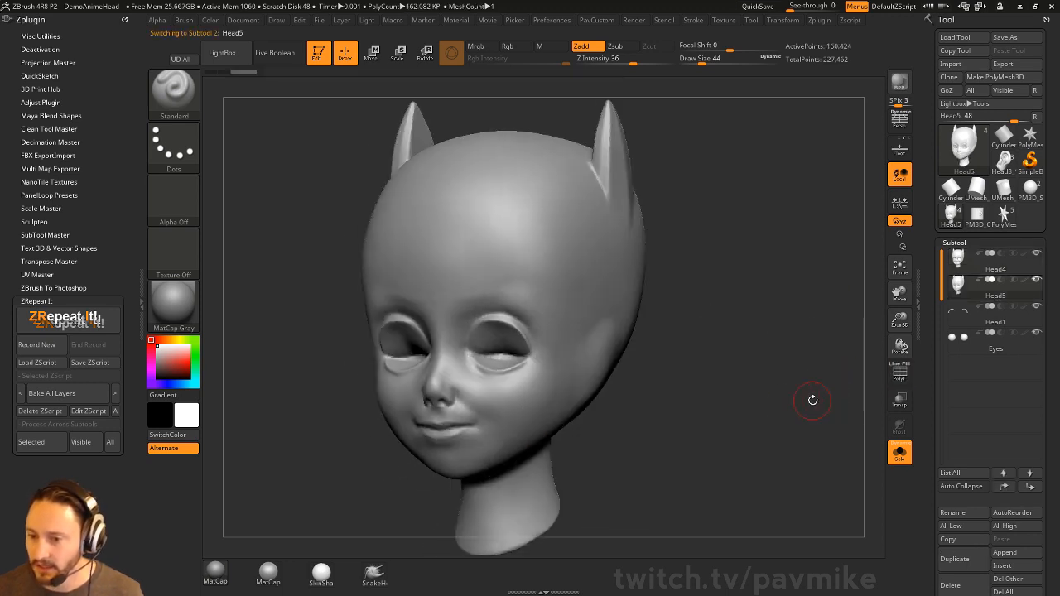
pyautogui.moveTo(634, 330); pyautogui.dragTo(880, 203)
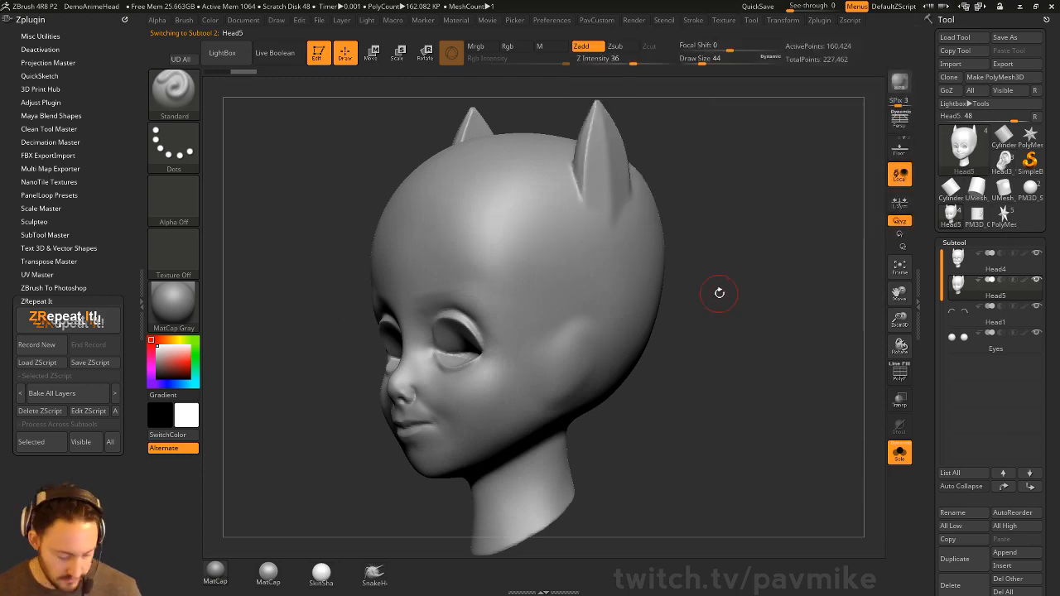
# Switch to the Head3_1 ear tool, turn off Solo and orient the human ear upright in the view.
pyautogui.press('b')
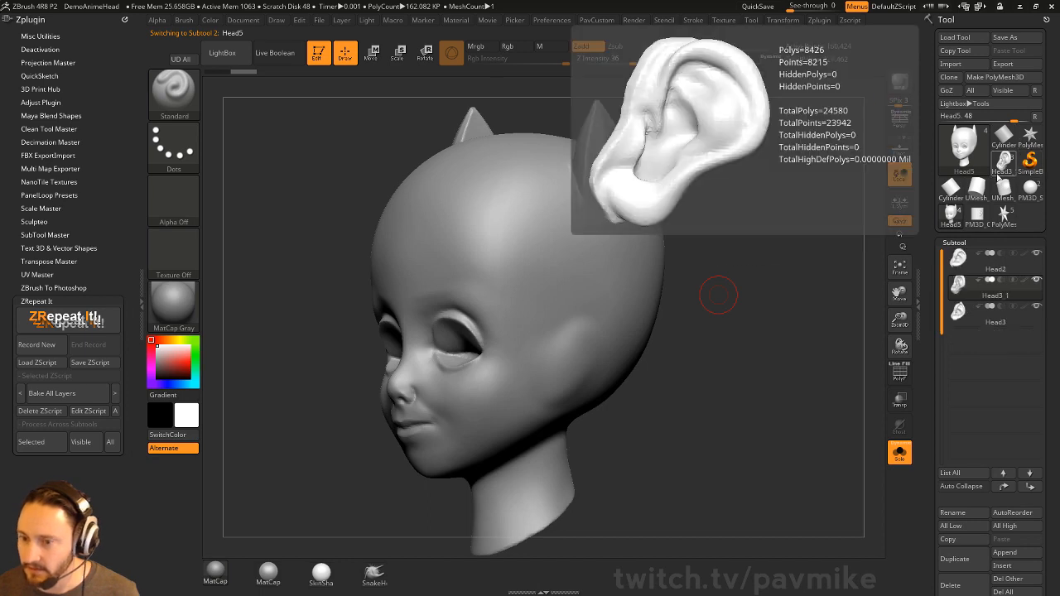
pyautogui.click(1004, 160)
pyautogui.moveTo(779, 298); pyautogui.dragTo(828, 348)
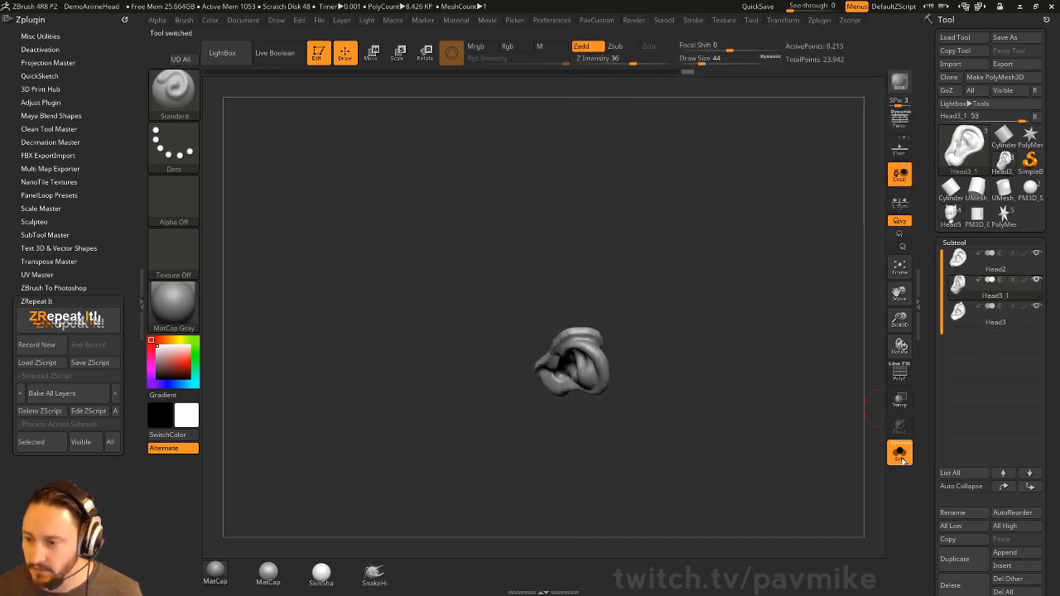
pyautogui.moveTo(854, 404); pyautogui.dragTo(807, 335)
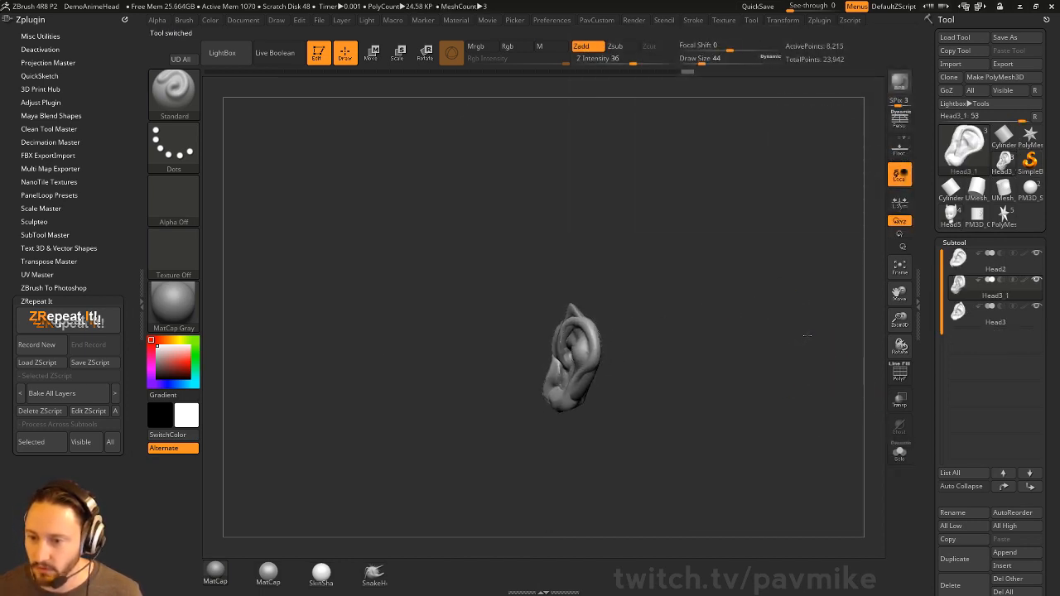
# Create an InsertMultiMesh brush from the human ear subtools and switch back to the Head5 tool.
pyautogui.press('b')
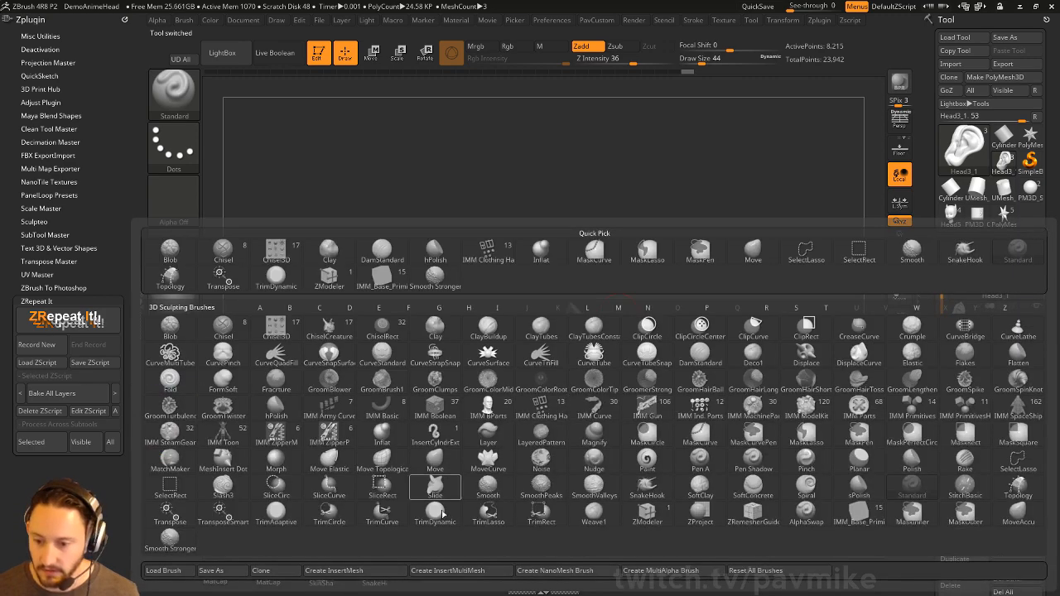
pyautogui.click(425, 572)
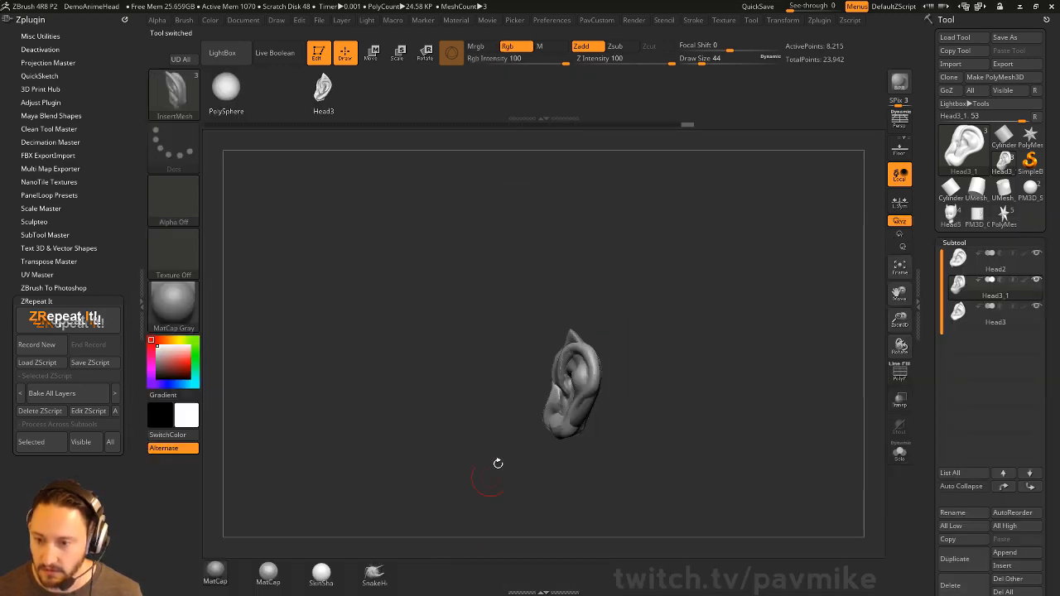
pyautogui.click(951, 213)
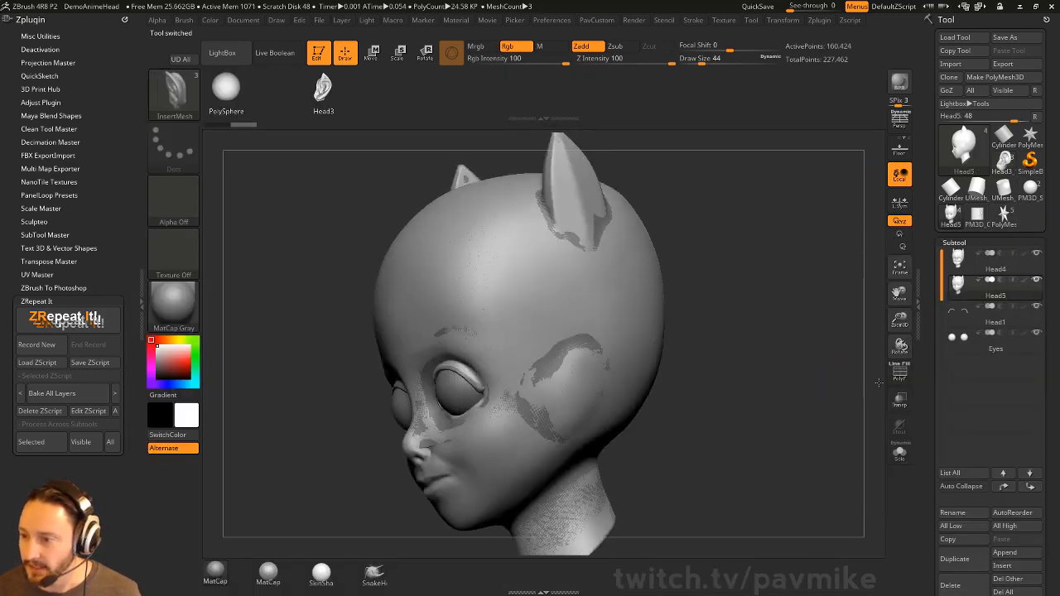
# Make Head5 the active subtool, inspect it in Solo and display its polygroup wireframe with all subtools visible.
pyautogui.click(900, 458)
pyautogui.moveTo(817, 444); pyautogui.dragTo(884, 369)
pyautogui.click(993, 296)
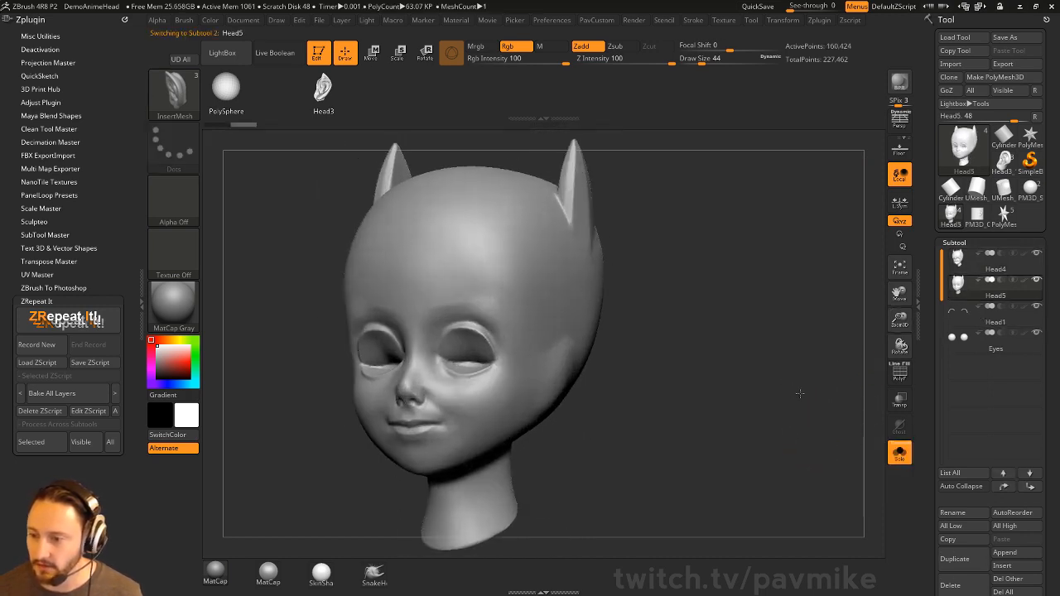
pyautogui.click(901, 374)
pyautogui.moveTo(768, 330); pyautogui.dragTo(759, 384)
pyautogui.click(903, 455)
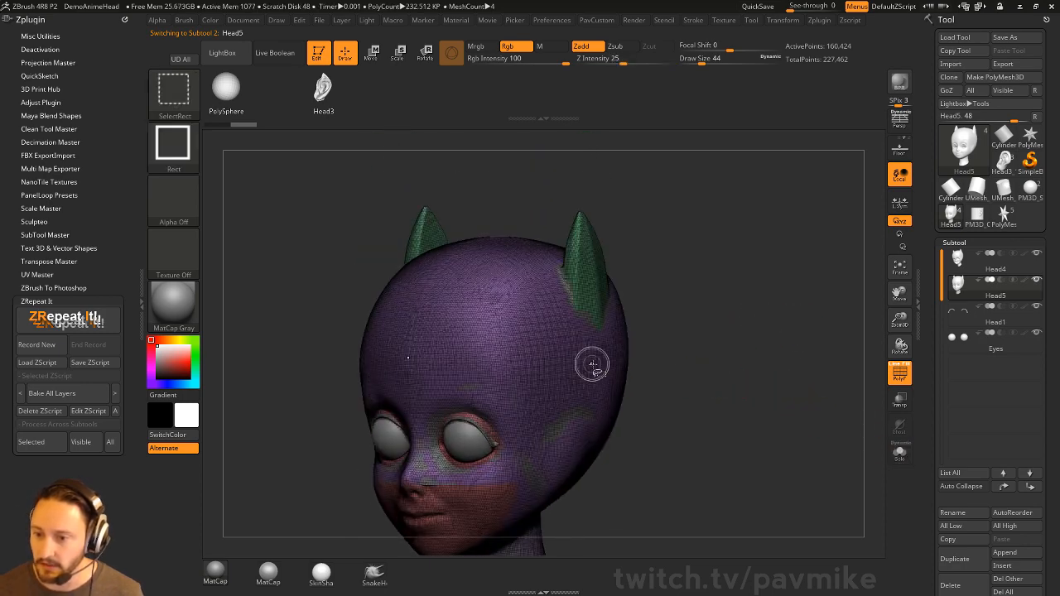
# Hide the pointed ears' polygroup on Head5, delete the hidden geometry and close the resulting holes.
pyautogui.keyDown('ctrl'); pyautogui.keyDown('shift'); pyautogui.click(593, 271); pyautogui.keyUp('shift'); pyautogui.keyUp('ctrl')
pyautogui.keyDown('ctrl'); pyautogui.keyDown('shift'); pyautogui.moveTo(727, 232); pyautogui.dragTo(802, 316); pyautogui.keyUp('shift'); pyautogui.keyUp('ctrl')
pyautogui.press('space')
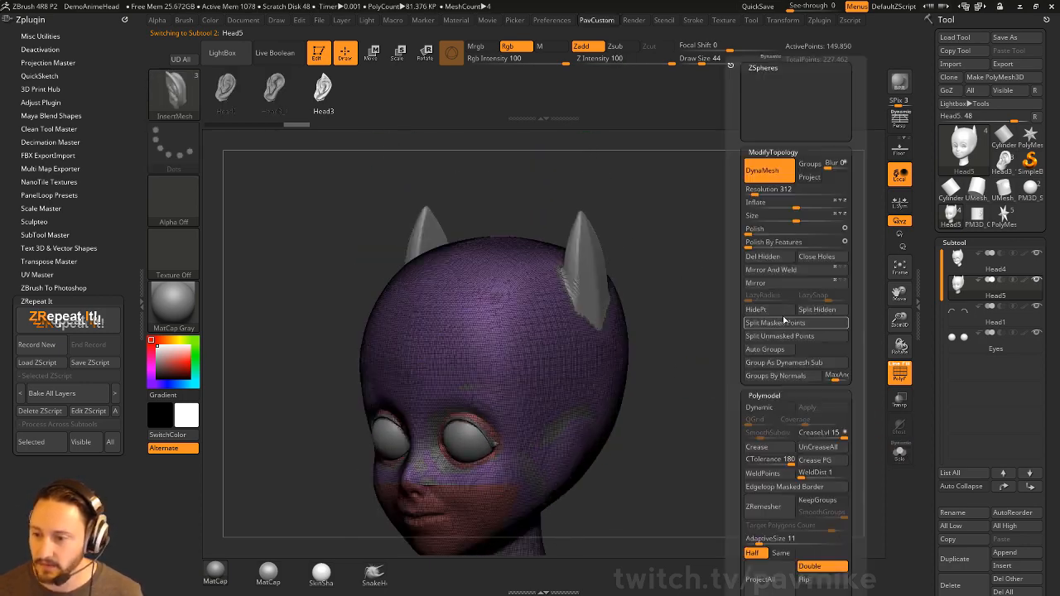
pyautogui.click(769, 259)
pyautogui.click(817, 256)
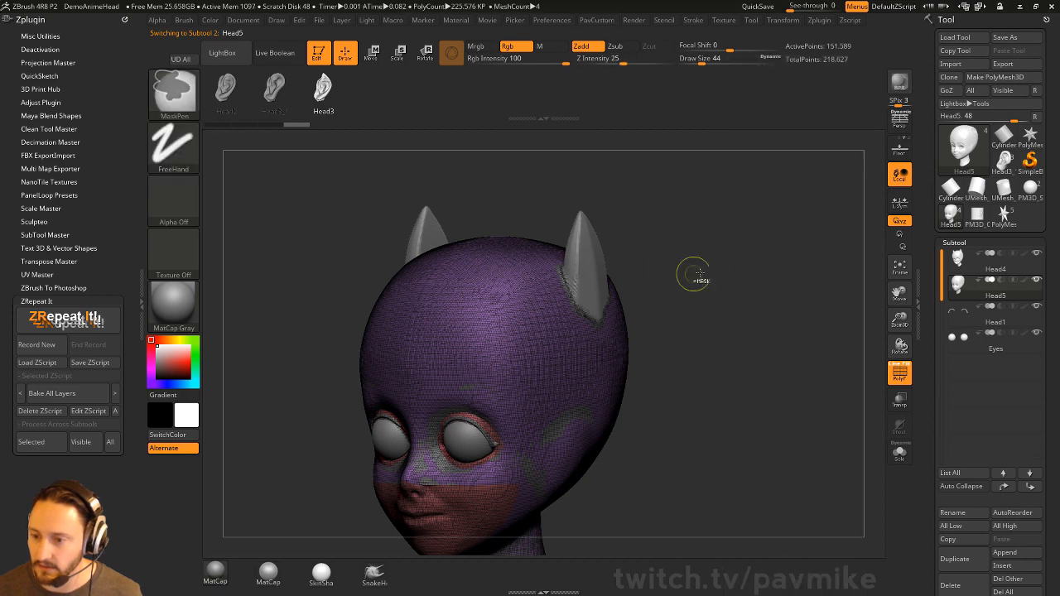
# Isolate Head5 without wireframe, smooth and inflate the filled patches where the pointed ears were, and update the DynaMesh.
pyautogui.click(900, 452)
pyautogui.moveTo(806, 359); pyautogui.dragTo(749, 370)
pyautogui.click(893, 376)
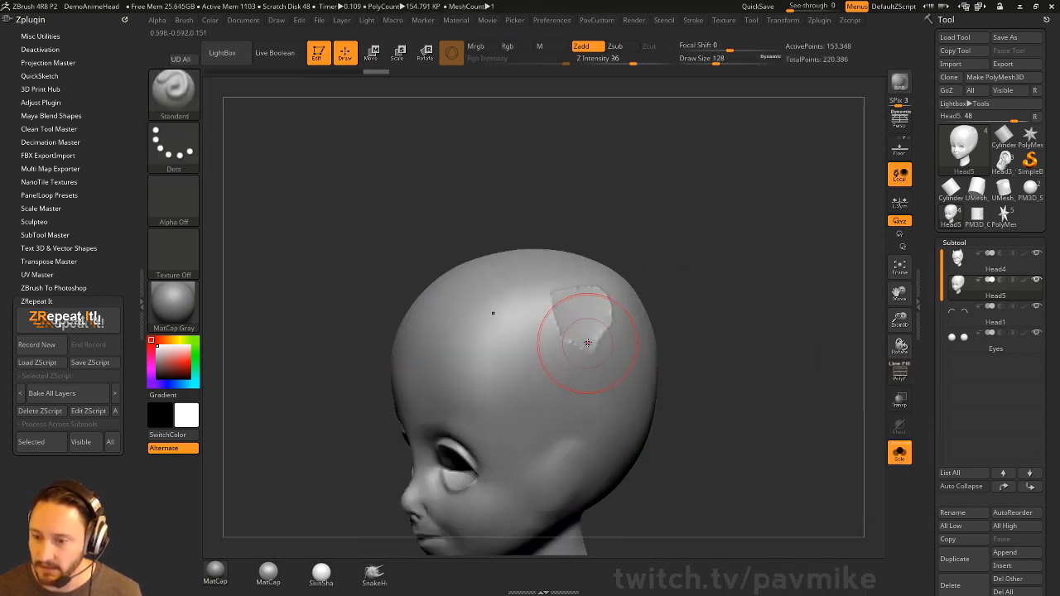
pyautogui.moveTo(577, 314)
pyautogui.keyDown('shift'); pyautogui.mouseDown()
pyautogui.moveTo(554, 317)
pyautogui.moveTo(597, 315)
pyautogui.moveTo(583, 315)
pyautogui.moveTo(596, 325)
pyautogui.moveTo(580, 319)
pyautogui.mouseUp(); pyautogui.keyUp('shift')
pyautogui.press('b')
pyautogui.press('i')
pyautogui.press('n')
pyautogui.moveTo(683, 259)
pyautogui.keyDown('ctrl'); pyautogui.mouseDown()
pyautogui.moveTo(685, 295)
pyautogui.moveTo(757, 291)
pyautogui.moveTo(757, 339)
pyautogui.moveTo(743, 311)
pyautogui.mouseUp(); pyautogui.keyUp('ctrl')
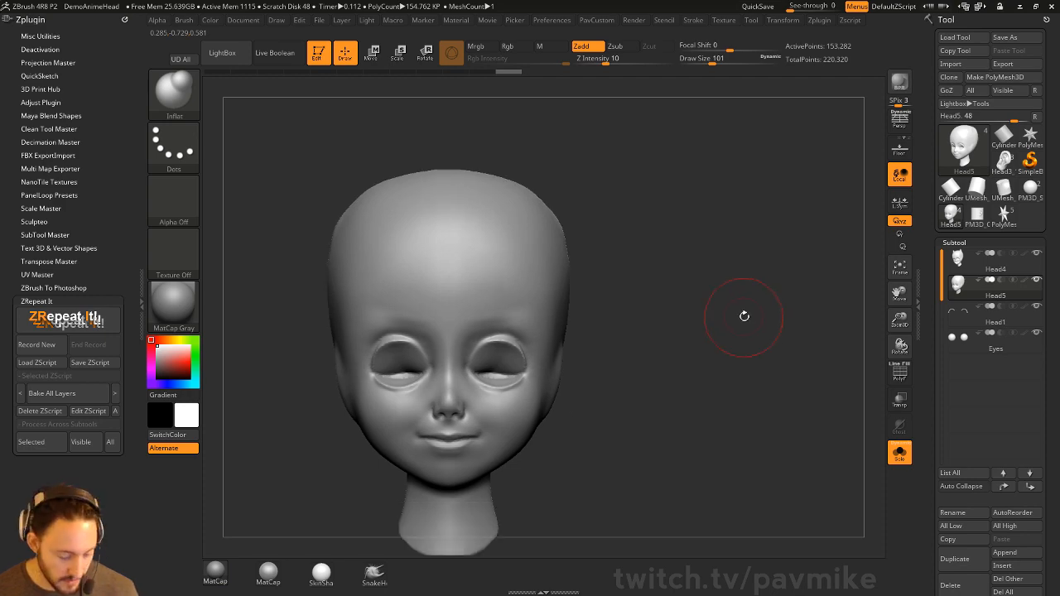
# Insert a human ear symmetrically on the sides of the head with the new InsertMultiMesh brush.
pyautogui.press('b')
pyautogui.click(230, 546)
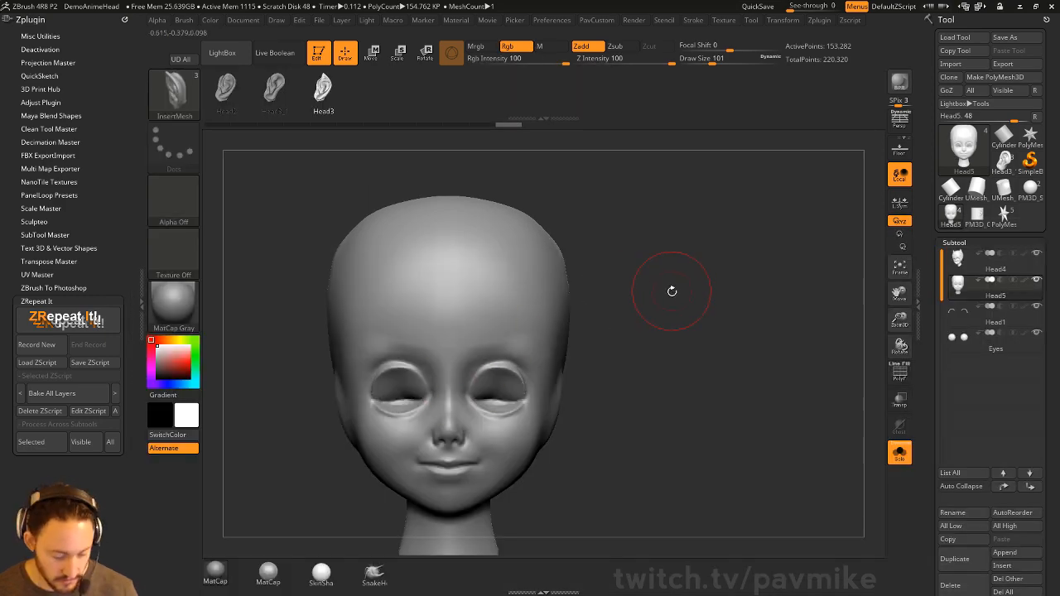
pyautogui.press('m')
pyautogui.click(540, 334)
pyautogui.moveTo(646, 323)
pyautogui.mouseDown()
pyautogui.moveTo(571, 392)
pyautogui.moveTo(522, 417)
pyautogui.moveTo(505, 446)
pyautogui.mouseUp()
pyautogui.press('s')
# Move the inserted ears inward until they sink into the sides of the head.
pyautogui.moveTo(696, 398); pyautogui.dragTo(776, 365)
pyautogui.press('w')
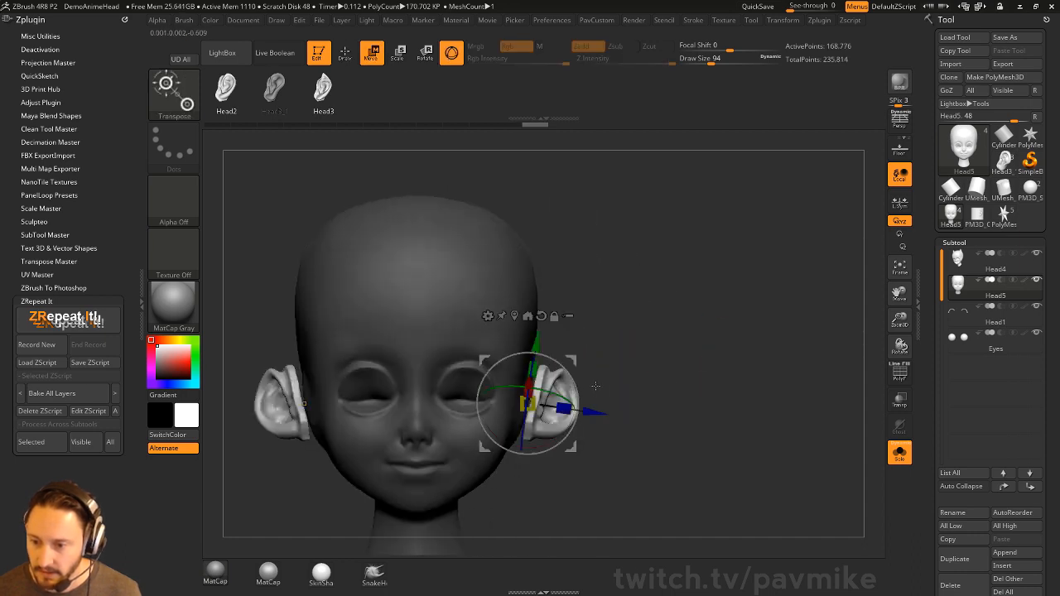
pyautogui.moveTo(593, 412); pyautogui.dragTo(578, 409)
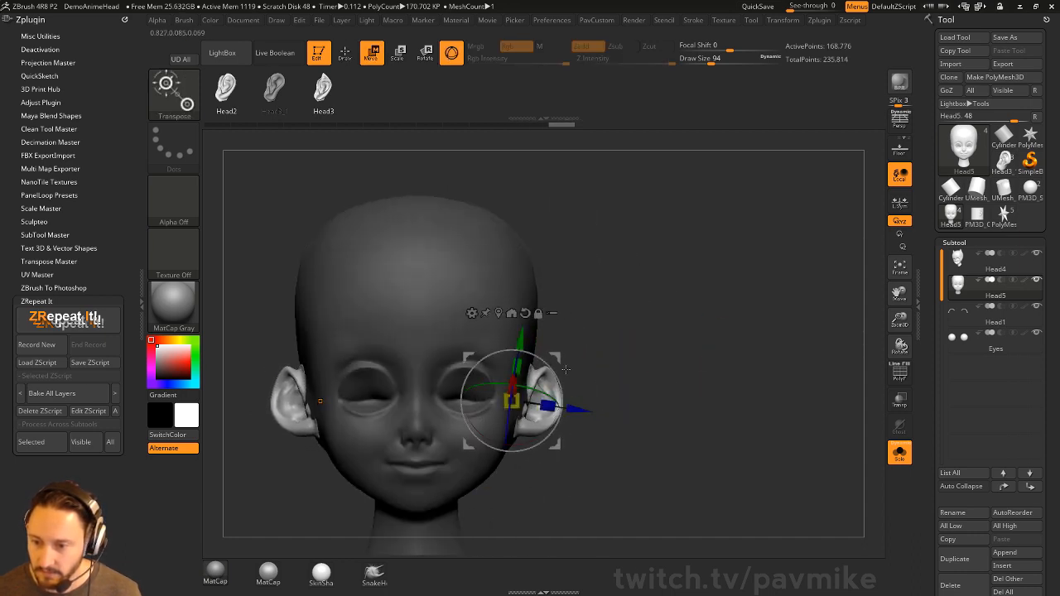
pyautogui.moveTo(663, 372); pyautogui.dragTo(572, 372)
pyautogui.moveTo(489, 401); pyautogui.dragTo(479, 401)
# Try a further move of the ears, undo it and turn on Local Symmetry.
pyautogui.press('q')
pyautogui.moveTo(646, 352); pyautogui.dragTo(724, 347)
pyautogui.press('w')
pyautogui.moveTo(559, 394)
pyautogui.mouseDown()
pyautogui.moveTo(548, 396)
pyautogui.moveTo(596, 418)
pyautogui.moveTo(543, 400)
pyautogui.mouseUp()
pyautogui.hotkey('ctrl', 'z')
pyautogui.click(900, 201)
pyautogui.moveTo(576, 418)
pyautogui.mouseDown()
pyautogui.moveTo(672, 362)
pyautogui.moveTo(638, 358)
pyautogui.mouseUp()
pyautogui.press('q')
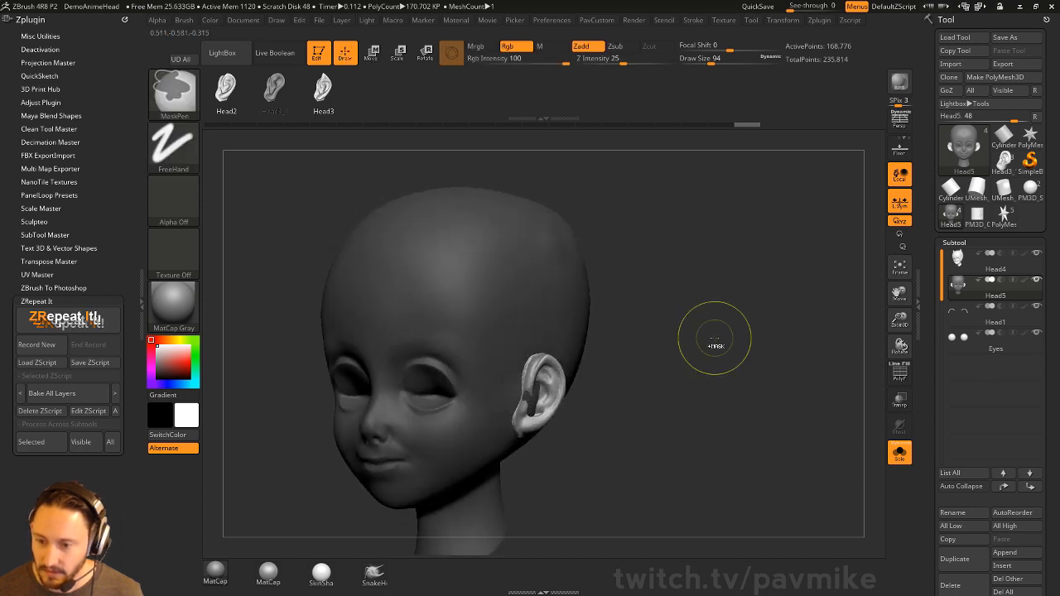
# Invert the mask so the ears are protected and the head is editable.
pyautogui.keyDown('ctrl'); pyautogui.moveTo(729, 320); pyautogui.dragTo(749, 391); pyautogui.keyUp('ctrl')
pyautogui.hotkey('ctrl', 'z')
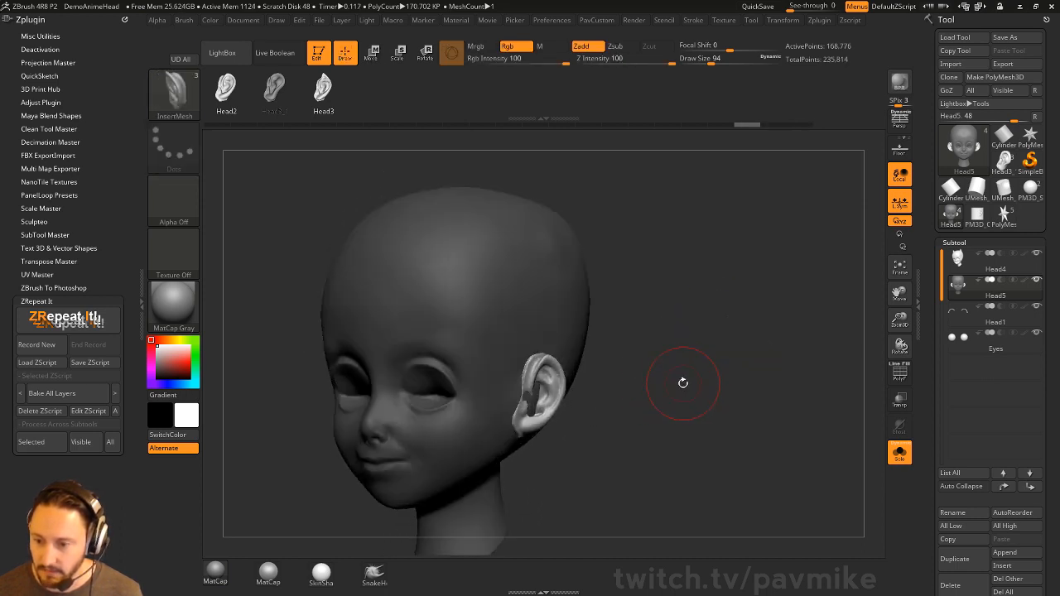
pyautogui.moveTo(691, 367); pyautogui.dragTo(753, 355)
pyautogui.keyDown('ctrl'); pyautogui.click(753, 355); pyautogui.keyUp('ctrl')
# Push back the head surface poking through the inside of the ear with a small Standard brush.
pyautogui.press('b')
pyautogui.press('s')
pyautogui.press('t')
pyautogui.press('s')
pyautogui.moveTo(536, 400); pyautogui.dragTo(533, 392)
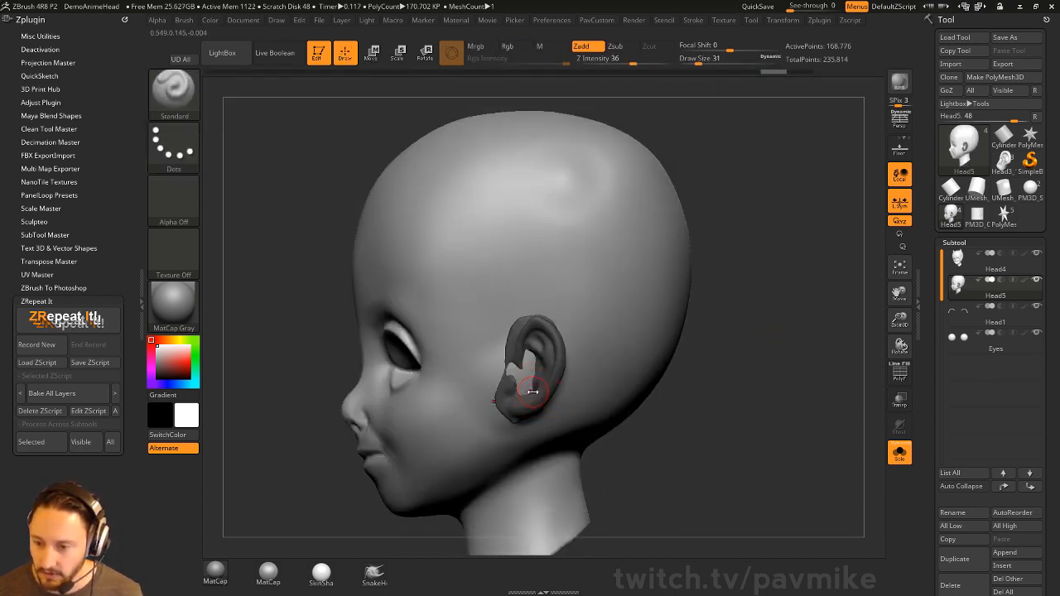
pyautogui.moveTo(709, 316); pyautogui.dragTo(704, 339)
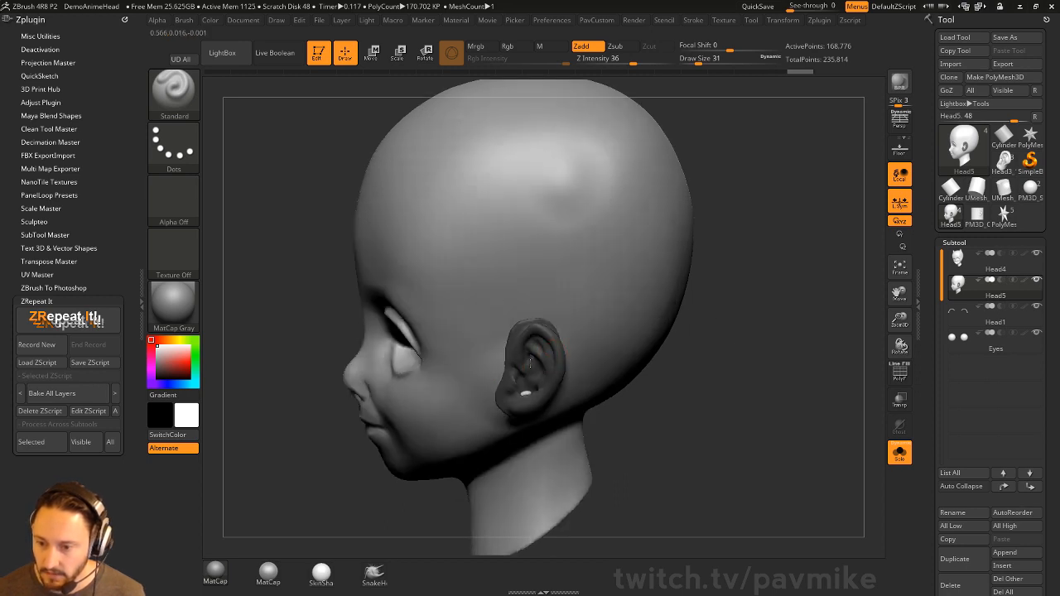
pyautogui.moveTo(525, 393); pyautogui.dragTo(533, 378)
# Set the Smooth Stronger brush's Z Intensity to 100 and smooth the scalp where the pointed ear was removed.
pyautogui.moveTo(712, 336)
pyautogui.mouseDown()
pyautogui.moveTo(795, 329)
pyautogui.moveTo(746, 351)
pyautogui.moveTo(758, 320)
pyautogui.moveTo(720, 274)
pyautogui.mouseUp()
pyautogui.press('shift')
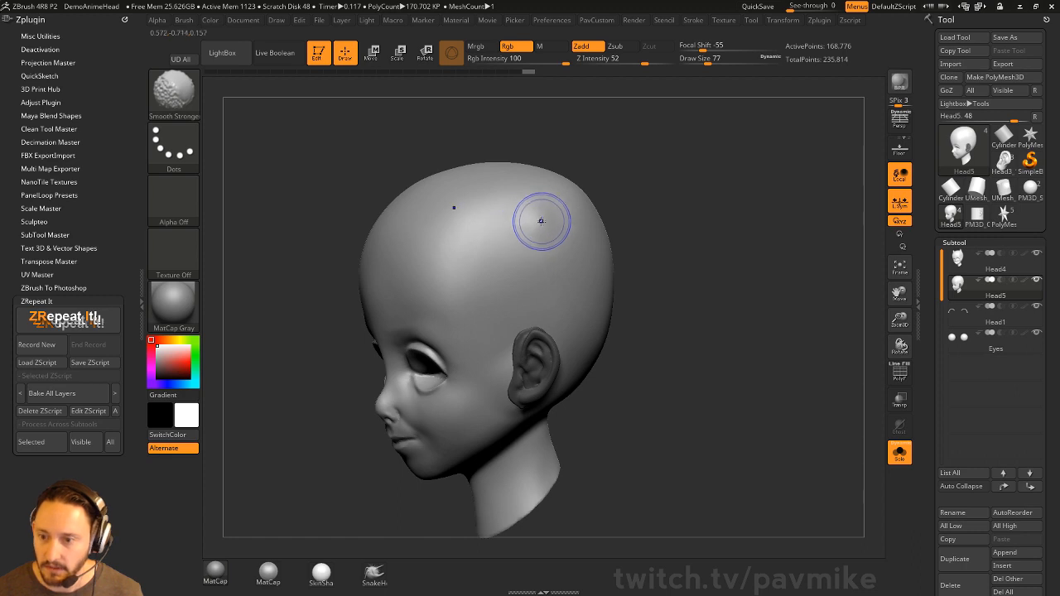
pyautogui.keyDown('shift'); pyautogui.moveTo(644, 61); pyautogui.dragTo(676, 61); pyautogui.keyUp('shift')
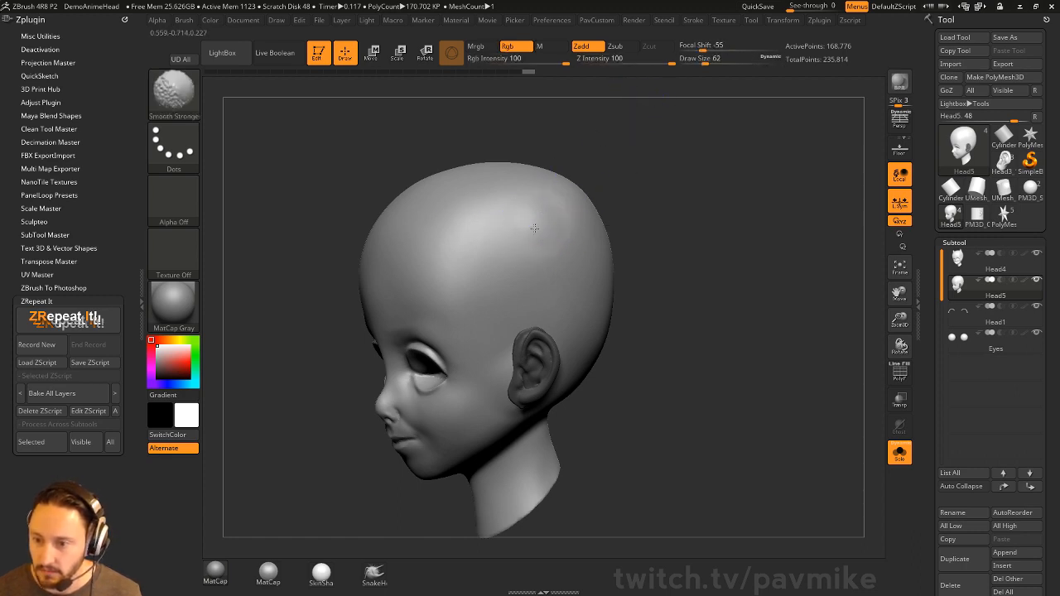
pyautogui.moveTo(527, 219); pyautogui.dragTo(568, 236, button='right')
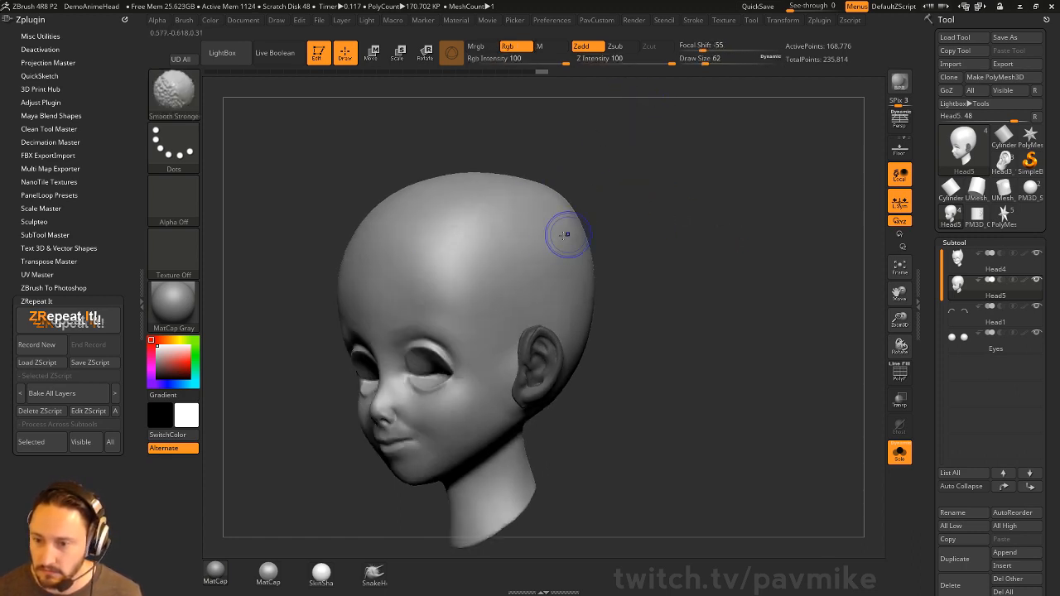
pyautogui.moveTo(646, 265)
pyautogui.mouseDown()
pyautogui.moveTo(722, 289)
pyautogui.moveTo(697, 274)
pyautogui.mouseUp()
# Clear the mask to fuse the ears into the head with DynaMesh, and smooth the ear's front seam.
pyautogui.moveTo(751, 279)
pyautogui.keyDown('ctrl'); pyautogui.mouseDown()
pyautogui.moveTo(734, 232)
pyautogui.moveTo(681, 202)
pyautogui.mouseUp(); pyautogui.keyUp('ctrl')
pyautogui.keyDown('ctrl'); pyautogui.moveTo(707, 214); pyautogui.dragTo(748, 295); pyautogui.keyUp('ctrl')
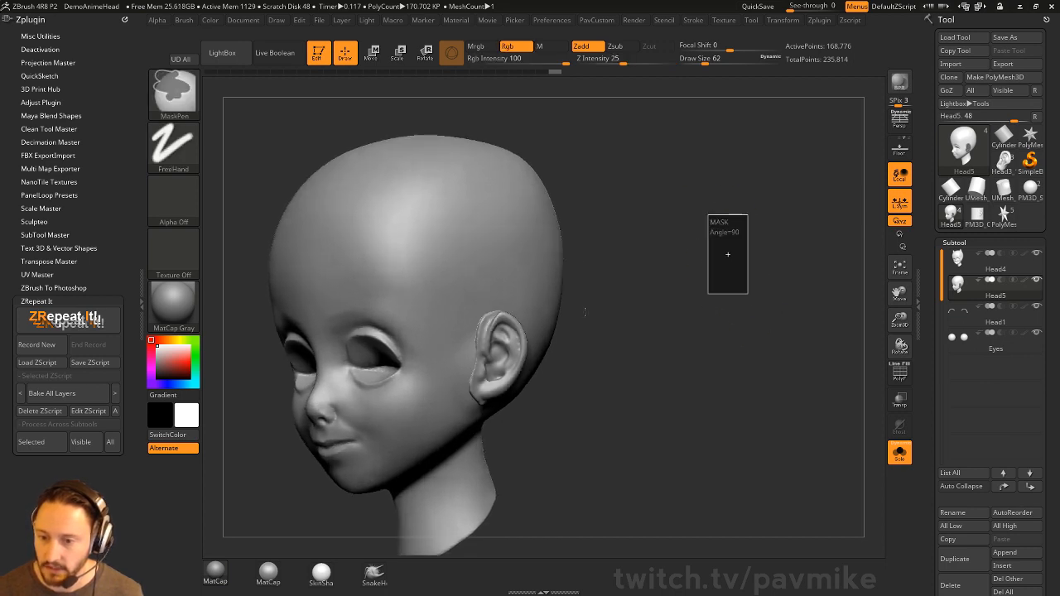
pyautogui.press('s')
pyautogui.moveTo(497, 346); pyautogui.dragTo(489, 347)
pyautogui.keyDown('shift'); pyautogui.moveTo(481, 336); pyautogui.dragTo(486, 306); pyautogui.keyUp('shift')
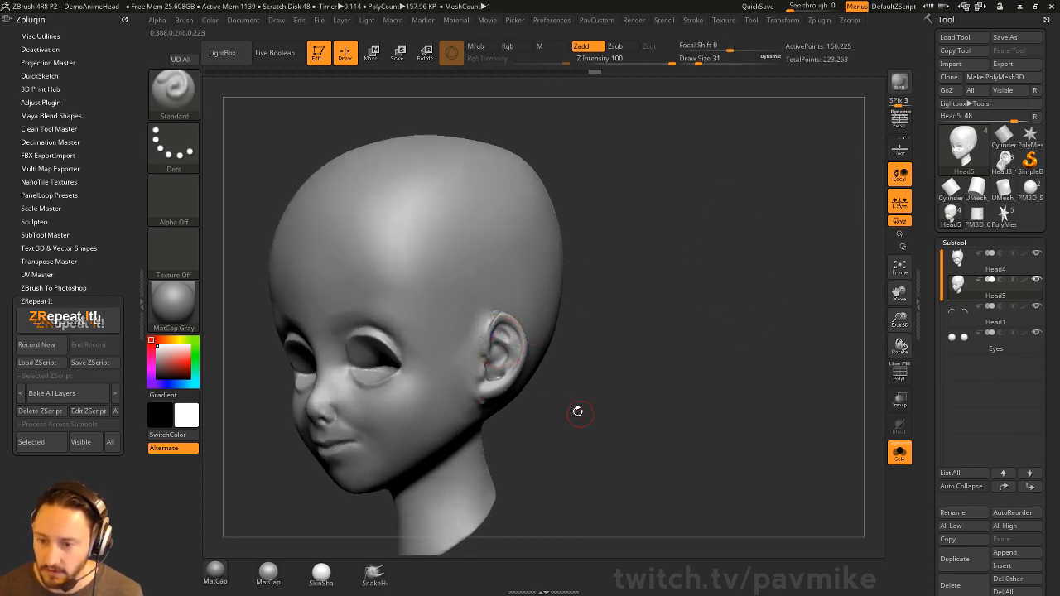
# Smooth the joint around the earlobe and the ear's outer rim into the head.
pyautogui.moveTo(575, 409); pyautogui.dragTo(489, 391, button='right')
pyautogui.keyDown('shift'); pyautogui.moveTo(493, 404); pyautogui.dragTo(496, 388); pyautogui.keyUp('shift')
pyautogui.moveTo(496, 387); pyautogui.dragTo(435, 365, button='right')
pyautogui.keyDown('shift'); pyautogui.moveTo(523, 334); pyautogui.dragTo(498, 352); pyautogui.keyUp('shift')
pyautogui.moveTo(499, 352)
pyautogui.mouseDown(button='right')
pyautogui.moveTo(786, 265)
pyautogui.moveTo(762, 272)
pyautogui.moveTo(769, 299)
pyautogui.mouseUp(button='right')
pyautogui.moveTo(769, 298); pyautogui.dragTo(704, 306, button='right')
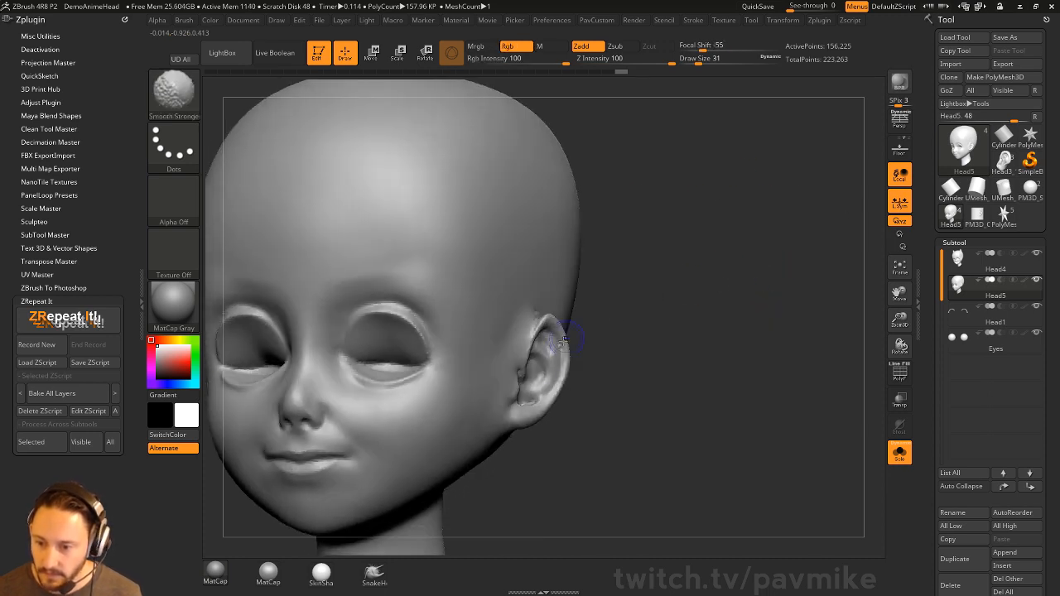
# Select the DamStandard brush for carving creases in the merged human ear.
pyautogui.press('b')
pyautogui.press('d')
pyautogui.press('s')
pyautogui.moveTo(636, 261); pyautogui.dragTo(617, 294, button='right')
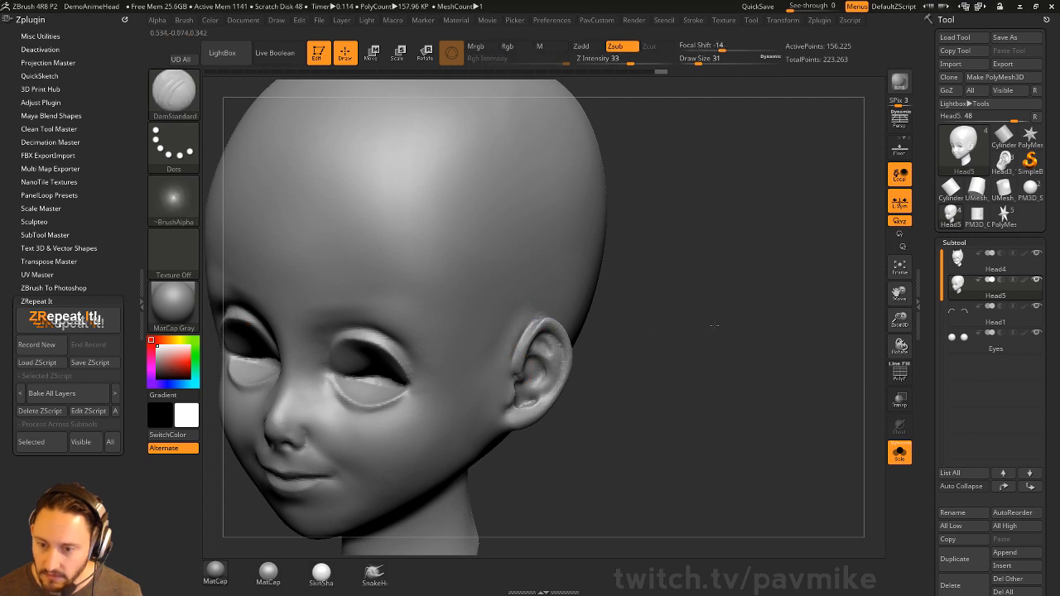
# Select the Head4 cowl subtool, show its wireframe, and ZRemesh it with the Half option.
pyautogui.moveTo(704, 348); pyautogui.dragTo(583, 282)
pyautogui.moveTo(816, 396); pyautogui.dragTo(793, 370)
pyautogui.click(1003, 266)
pyautogui.click(900, 373)
pyautogui.press('1')
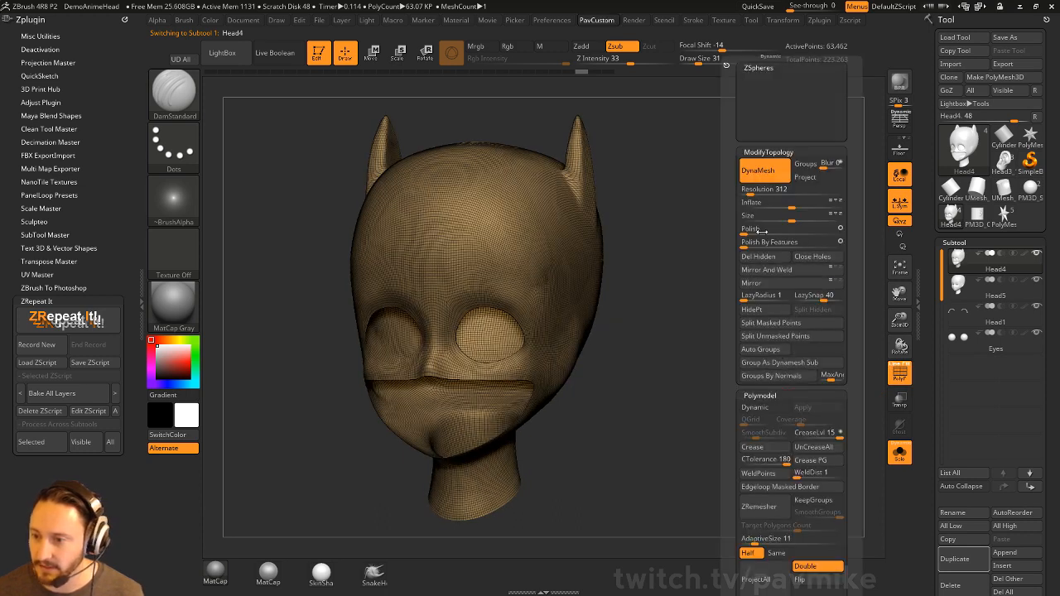
pyautogui.click(770, 510)
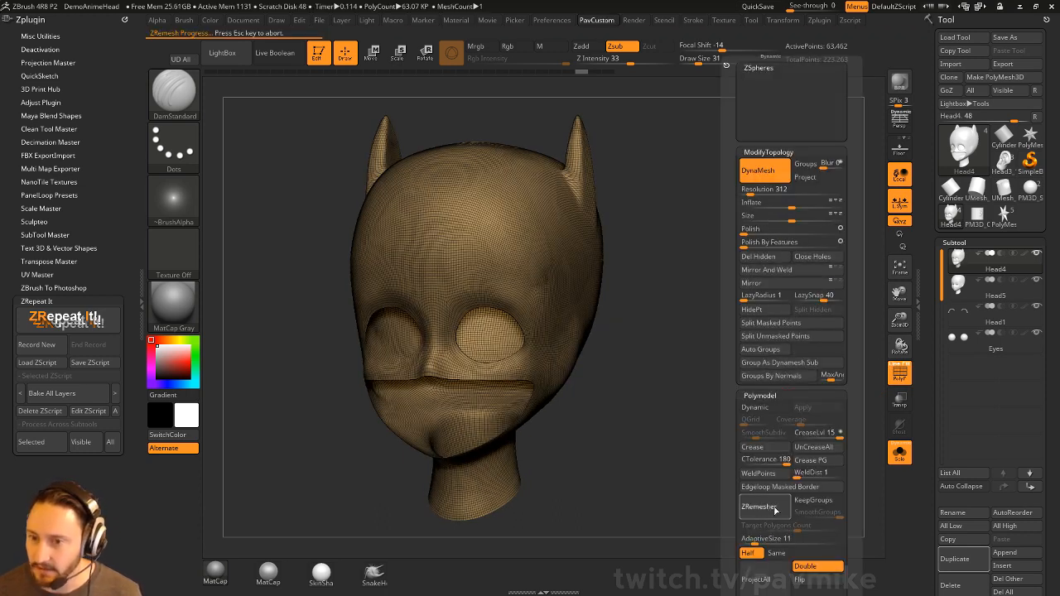
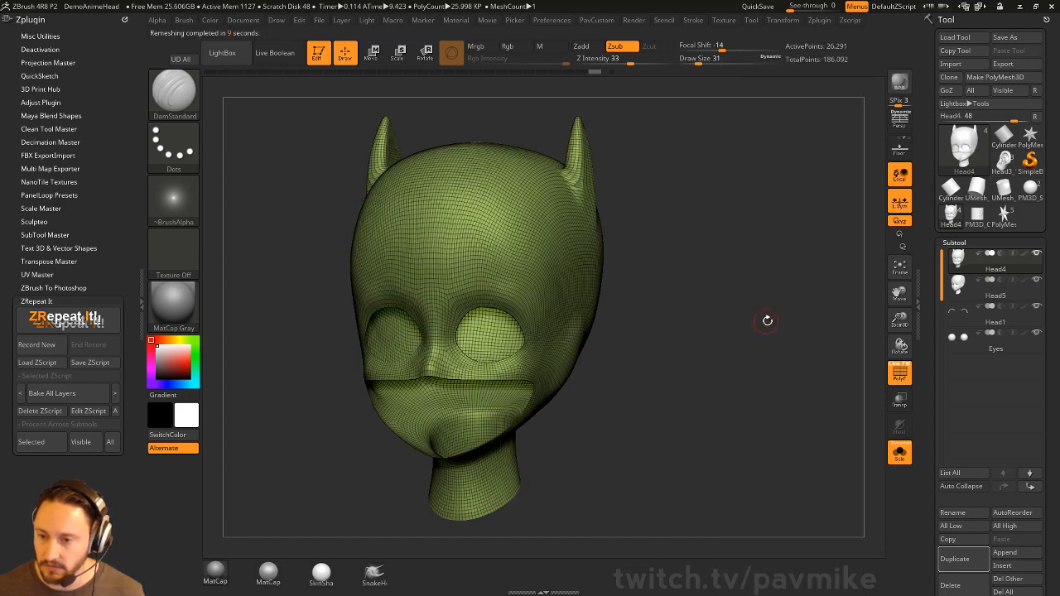
# Inspect the remeshed cowl from the front, side and below with double-sided display off and on.
pyautogui.keyDown('shift'); pyautogui.moveTo(768, 321); pyautogui.dragTo(768, 332); pyautogui.keyUp('shift')
pyautogui.press('space')
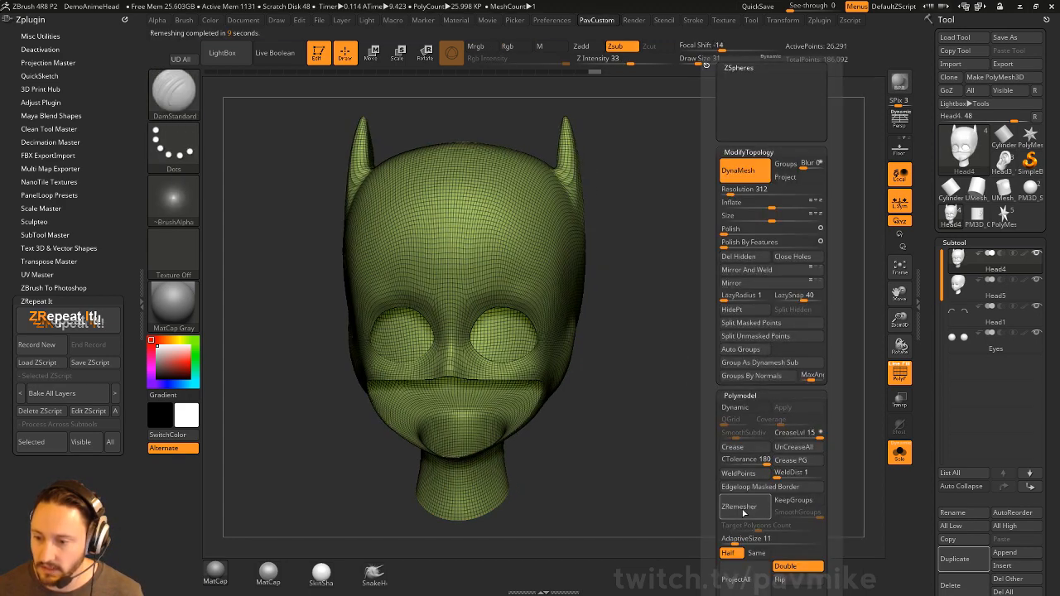
pyautogui.moveTo(710, 521); pyautogui.dragTo(555, 395)
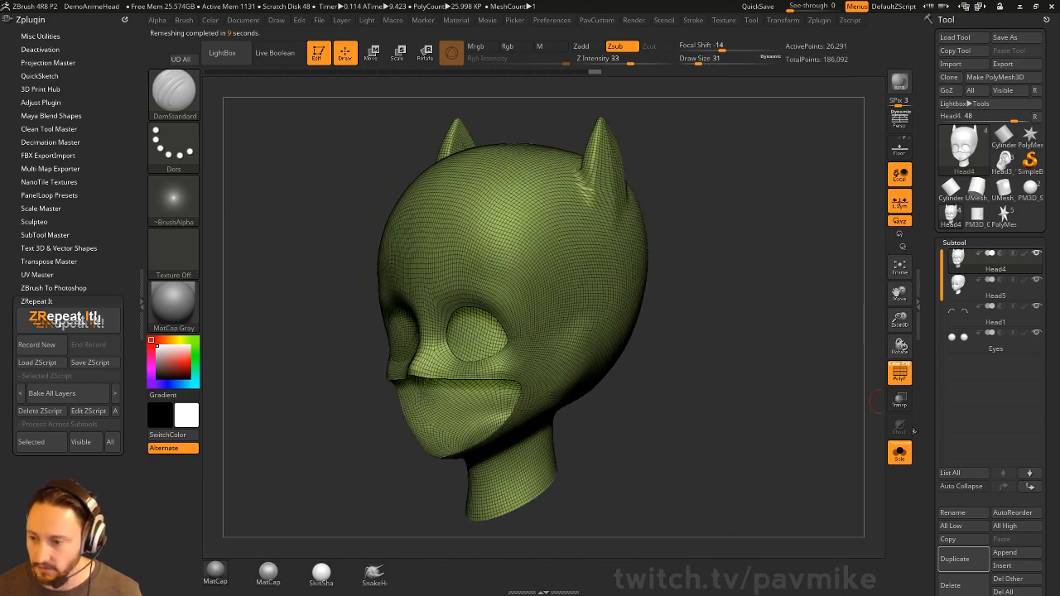
pyautogui.scroll(-10, 953, 431)
pyautogui.press('shift')
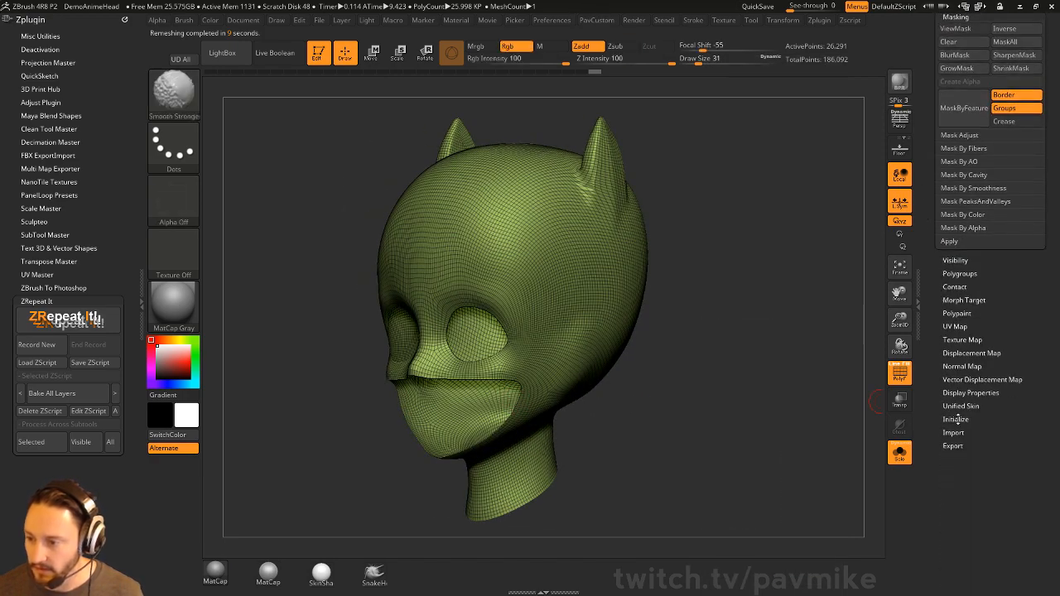
pyautogui.click(968, 394)
pyautogui.click(963, 431)
pyautogui.moveTo(802, 420)
pyautogui.mouseDown()
pyautogui.moveTo(858, 432)
pyautogui.moveTo(801, 403)
pyautogui.mouseUp()
pyautogui.click(951, 430)
# ZRemesh the cowl twice more with the Half option to reduce its polygon count further.
pyautogui.press('2')
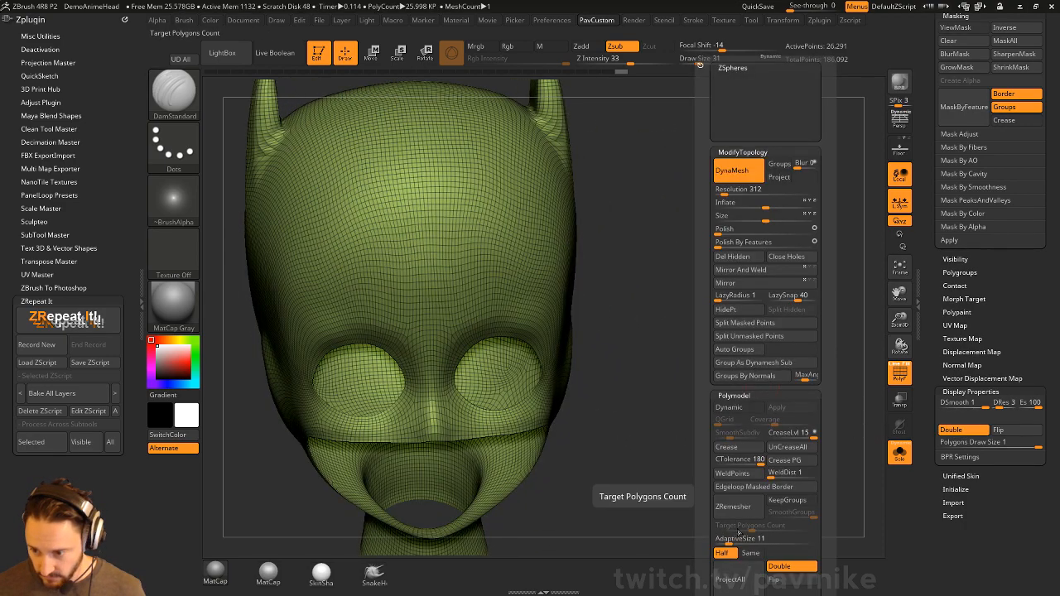
pyautogui.click(756, 506)
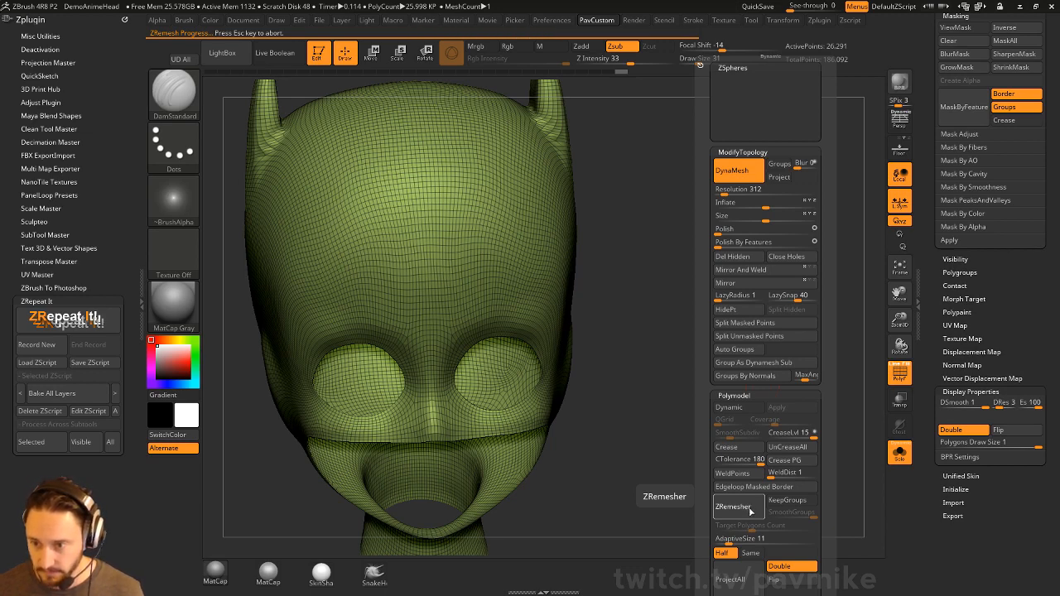
pyautogui.click(748, 511)
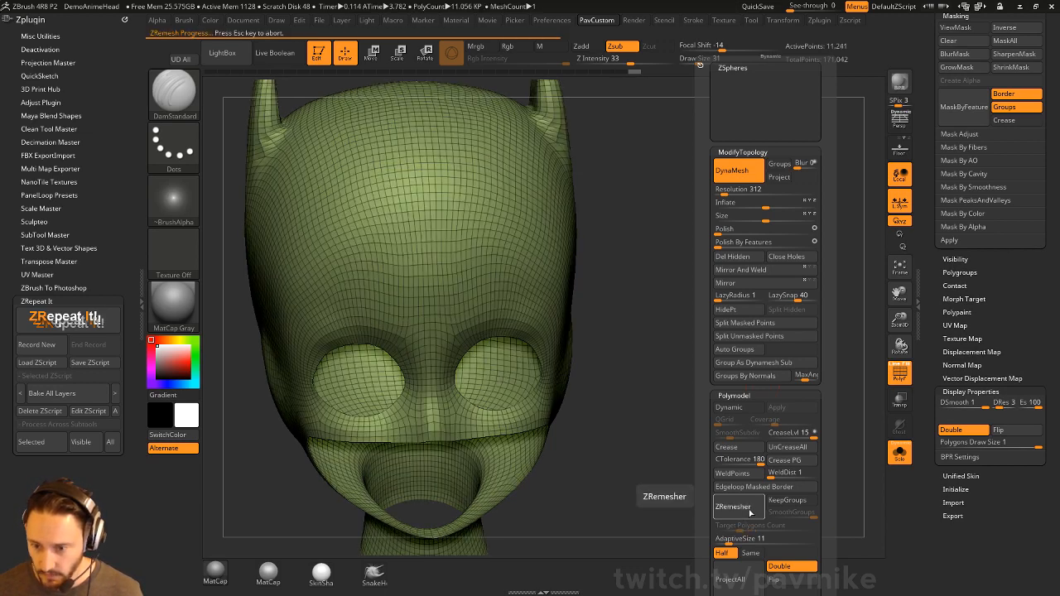
pyautogui.moveTo(613, 446); pyautogui.dragTo(698, 422)
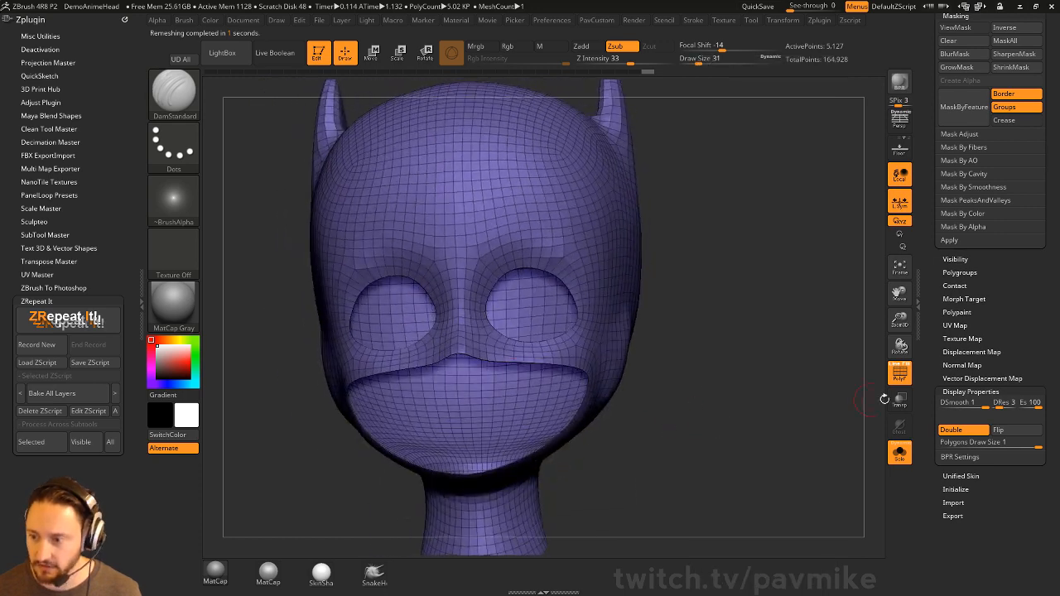
# Hide the wireframe, show all subtools, and pull the cowl outward around its pointed ears with the Move brush.
pyautogui.click(900, 375)
pyautogui.click(900, 452)
pyautogui.moveTo(821, 437)
pyautogui.mouseDown()
pyautogui.moveTo(821, 374)
pyautogui.moveTo(768, 368)
pyautogui.moveTo(786, 341)
pyautogui.moveTo(788, 365)
pyautogui.moveTo(774, 372)
pyautogui.mouseUp()
pyautogui.press('b')
pyautogui.press('m')
pyautogui.press('v')
pyautogui.moveTo(719, 282)
pyautogui.mouseDown()
pyautogui.moveTo(767, 294)
pyautogui.moveTo(739, 336)
pyautogui.mouseUp()
pyautogui.moveTo(739, 336); pyautogui.dragTo(680, 339)
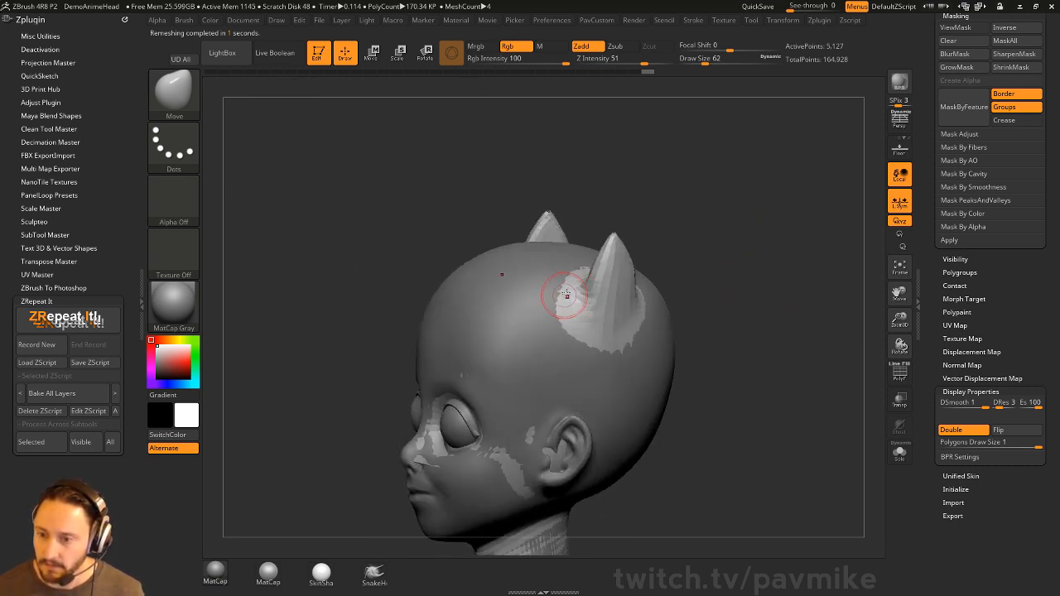
pyautogui.press('s')
pyautogui.moveTo(571, 299); pyautogui.dragTo(637, 270)
pyautogui.moveTo(712, 241); pyautogui.dragTo(649, 284)
# Inflate the cowl by 2 so it sits further off the head.
pyautogui.moveTo(729, 398)
pyautogui.mouseDown()
pyautogui.moveTo(775, 385)
pyautogui.moveTo(757, 311)
pyautogui.mouseUp()
pyautogui.keyDown('ctrl'); pyautogui.click(774, 385); pyautogui.keyUp('ctrl')
pyautogui.moveTo(757, 311); pyautogui.dragTo(765, 298)
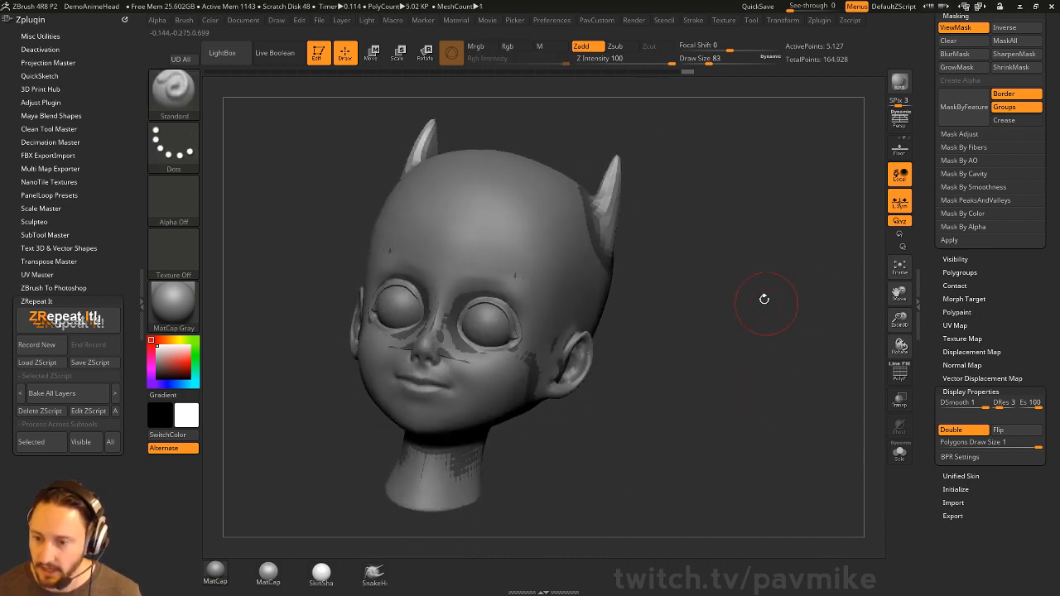
pyautogui.press('space')
pyautogui.keyDown('ctrl'); pyautogui.click(745, 267); pyautogui.keyUp('ctrl')
pyautogui.press('space')
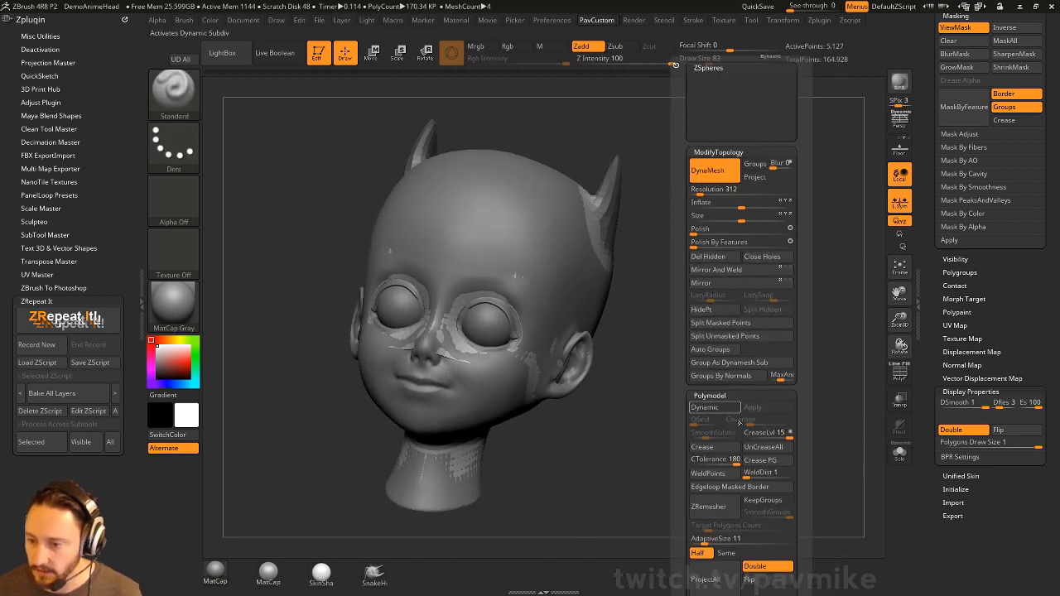
pyautogui.click(743, 205)
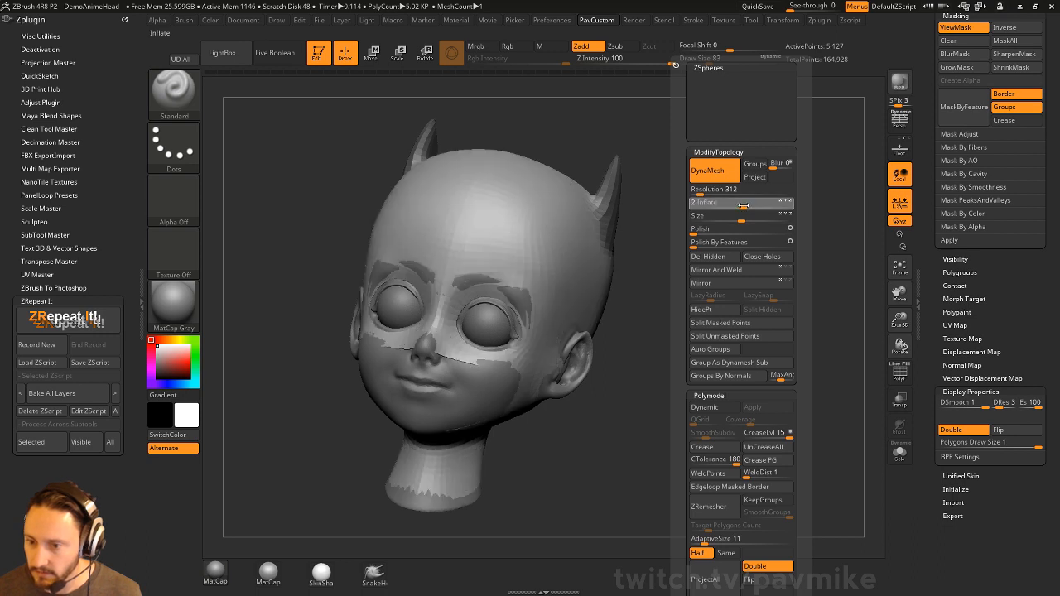
pyautogui.click(743, 205)
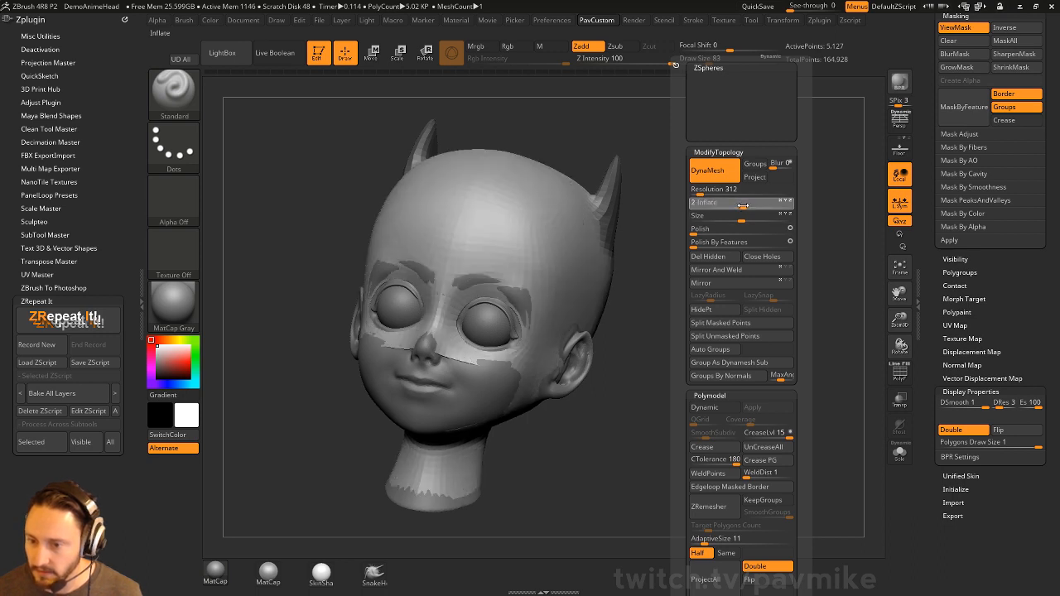
# Try to build up the cowl over the head's ear with the Move and Clay brushes at draw size 145.
pyautogui.moveTo(734, 326)
pyautogui.mouseDown()
pyautogui.moveTo(691, 340)
pyautogui.moveTo(684, 365)
pyautogui.moveTo(608, 395)
pyautogui.mouseUp()
pyautogui.press('b')
pyautogui.press('m')
pyautogui.press('v')
pyautogui.press('s')
pyautogui.click(583, 376)
pyautogui.press('s')
pyautogui.click(603, 392)
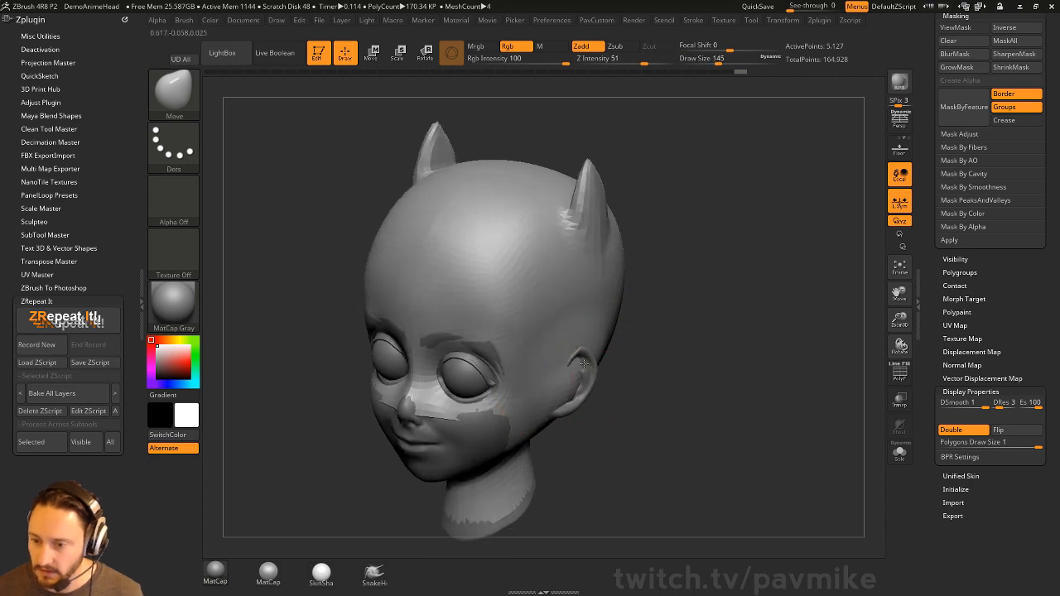
pyautogui.moveTo(712, 381); pyautogui.dragTo(669, 359)
pyautogui.moveTo(708, 329); pyautogui.dragTo(655, 348)
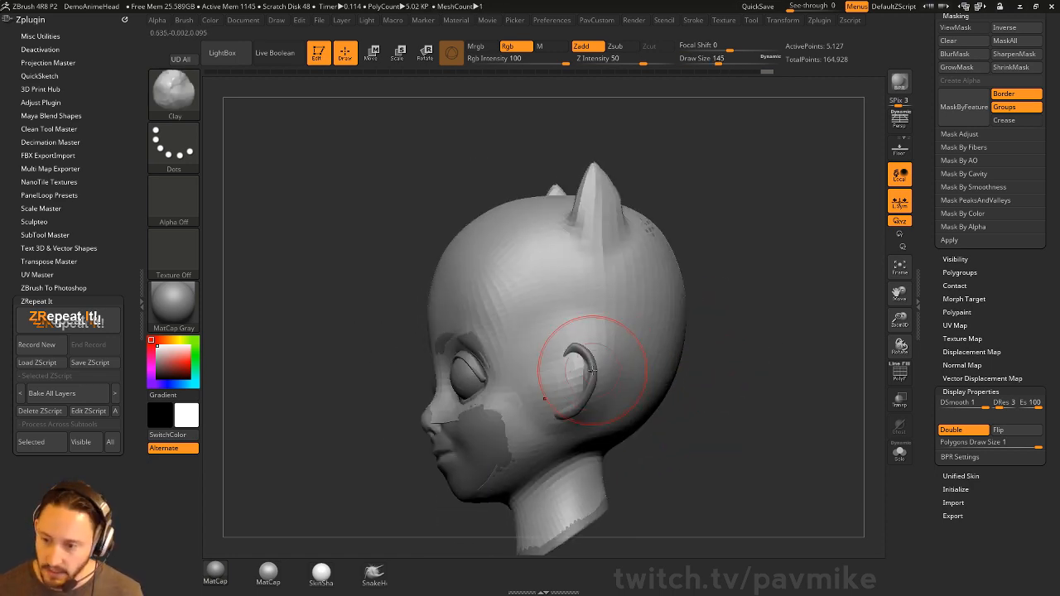
pyautogui.hotkey('ctrl', 'z')
# Build up the cowl over the head's ear with the Clay brush at draw size 124 and smooth the area.
pyautogui.moveTo(715, 361); pyautogui.dragTo(663, 365)
pyautogui.press('s')
pyautogui.click(604, 377)
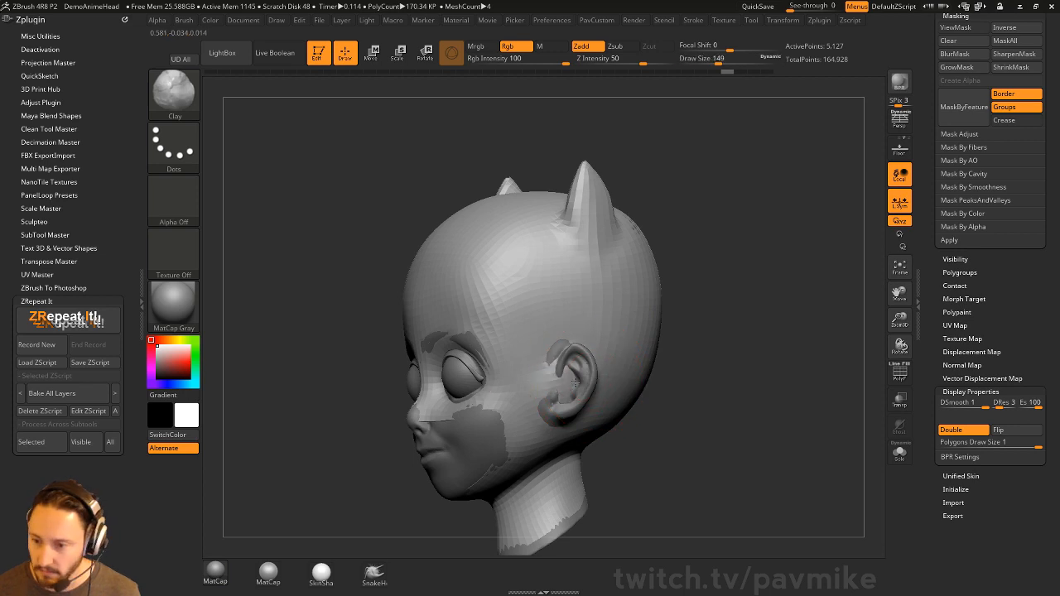
pyautogui.moveTo(563, 390); pyautogui.dragTo(577, 369)
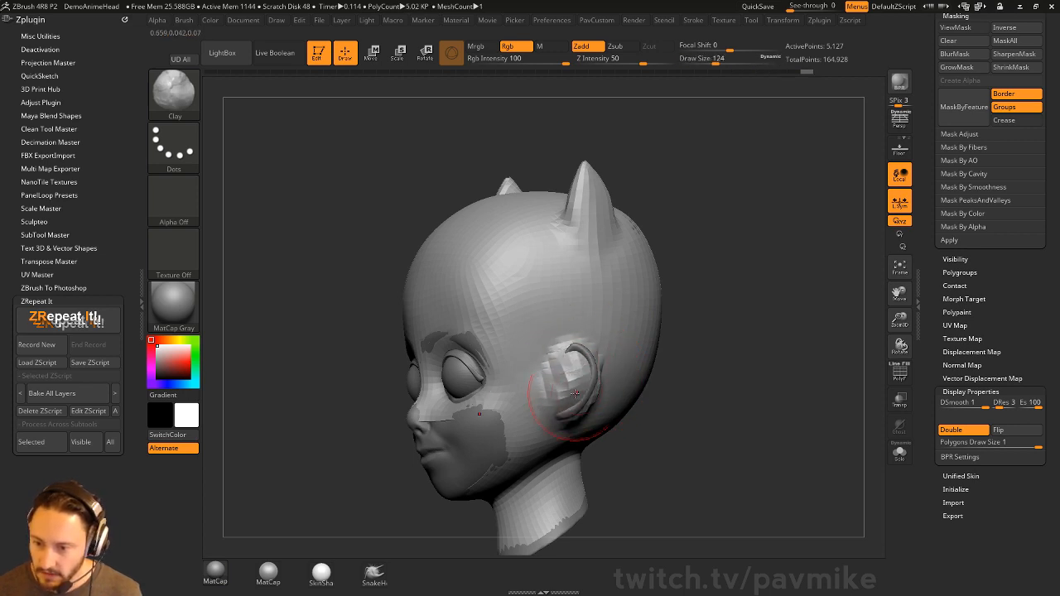
pyautogui.moveTo(582, 349); pyautogui.dragTo(577, 343)
pyautogui.moveTo(696, 344); pyautogui.dragTo(639, 339)
pyautogui.keyDown('shift'); pyautogui.moveTo(572, 352); pyautogui.dragTo(585, 368); pyautogui.keyUp('shift')
pyautogui.moveTo(662, 348); pyautogui.dragTo(680, 345)
pyautogui.moveTo(569, 371)
pyautogui.mouseDown()
pyautogui.moveTo(577, 355)
pyautogui.moveTo(568, 330)
pyautogui.mouseUp()
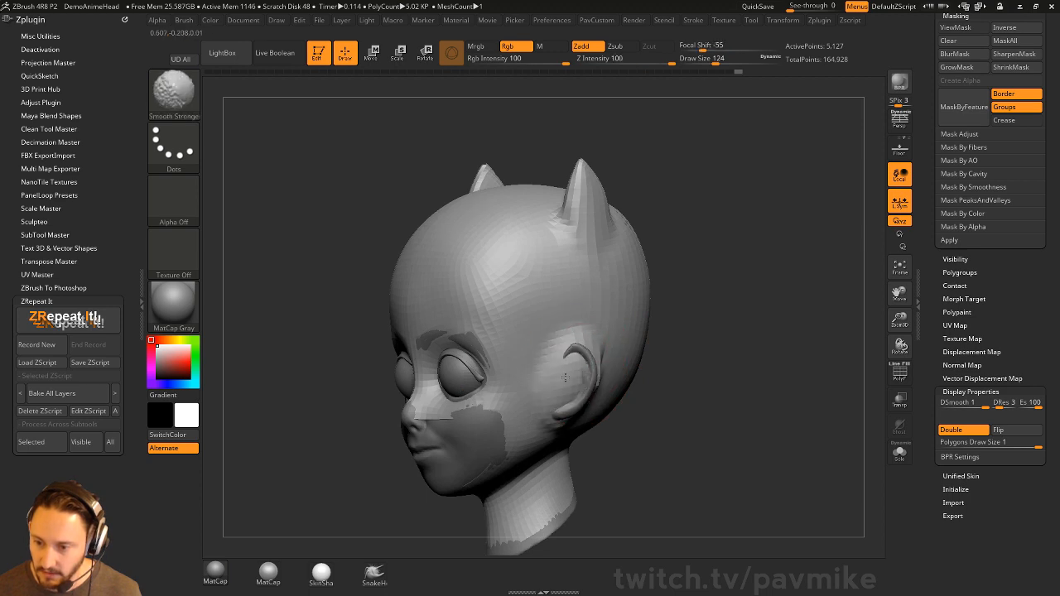
# Select the Head5 subtool and push its ears in beneath the cowl with the Move brush at draw size 132.
pyautogui.moveTo(663, 348)
pyautogui.mouseDown()
pyautogui.moveTo(710, 355)
pyautogui.moveTo(603, 374)
pyautogui.mouseUp()
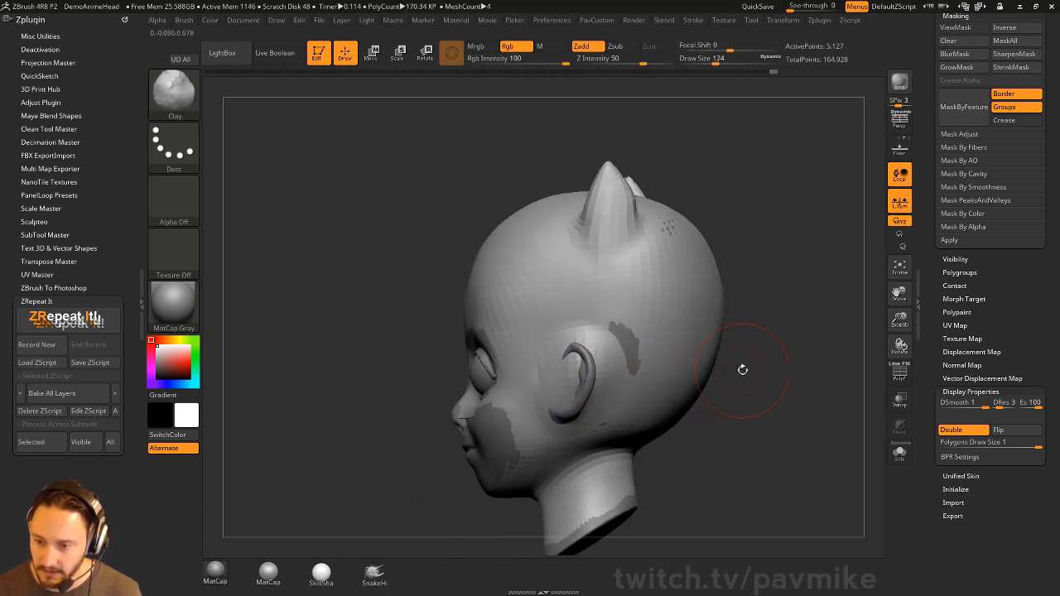
pyautogui.keyDown('shift'); pyautogui.moveTo(740, 369); pyautogui.dragTo(799, 370); pyautogui.keyUp('shift')
pyautogui.press('b')
pyautogui.press('s')
pyautogui.press('t')
pyautogui.press('[')
pyautogui.press('[')
pyautogui.press('[')
pyautogui.moveTo(604, 395)
pyautogui.mouseDown()
pyautogui.moveTo(611, 397)
pyautogui.moveTo(593, 410)
pyautogui.mouseUp()
pyautogui.keyDown('alt'); pyautogui.click(578, 395); pyautogui.keyUp('alt')
pyautogui.press('s')
pyautogui.press('b')
pyautogui.press('m')
pyautogui.press('v')
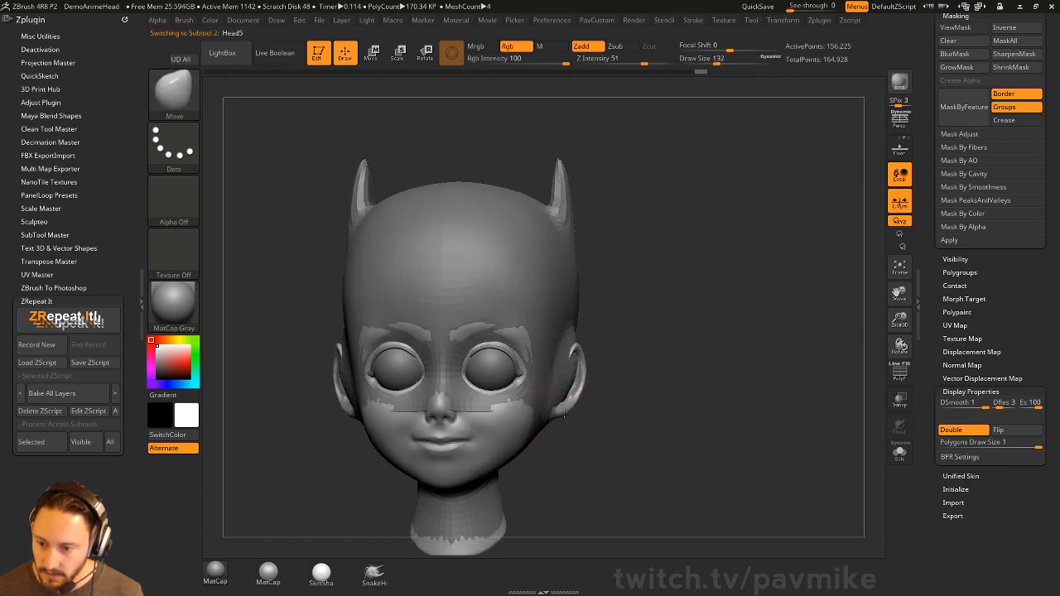
pyautogui.moveTo(579, 350)
pyautogui.mouseDown(button='right')
pyautogui.moveTo(663, 218)
pyautogui.moveTo(575, 424)
pyautogui.moveTo(655, 356)
pyautogui.moveTo(573, 381)
pyautogui.mouseUp(button='right')
pyautogui.moveTo(485, 404)
pyautogui.mouseDown(button='right')
pyautogui.moveTo(594, 365)
pyautogui.moveTo(580, 374)
pyautogui.mouseUp(button='right')
# Select the Head4 cowl and build up its brow and eye surrounds with the Clay brush at draw size 77.
pyautogui.press('b')
pyautogui.press('s')
pyautogui.press('t')
pyautogui.keyDown('alt'); pyautogui.click(542, 222); pyautogui.keyUp('alt')
pyautogui.moveTo(709, 249)
pyautogui.mouseDown(button='right')
pyautogui.moveTo(717, 276)
pyautogui.moveTo(701, 270)
pyautogui.mouseUp(button='right')
pyautogui.press('b')
pyautogui.press('c')
pyautogui.press('l')
pyautogui.press('s')
pyautogui.click(579, 317)
pyautogui.moveTo(535, 318); pyautogui.dragTo(590, 337)
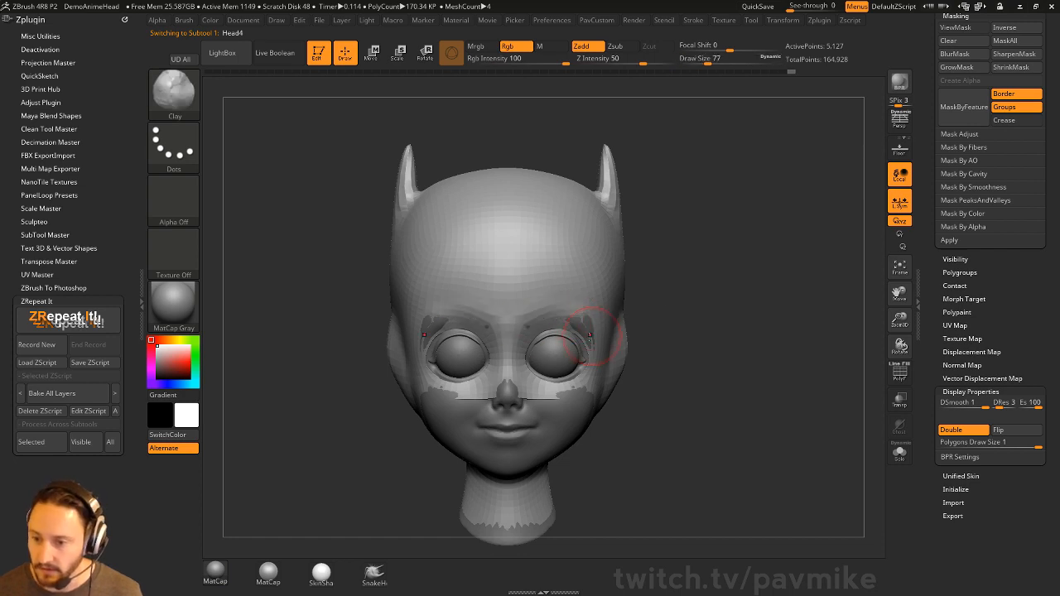
pyautogui.moveTo(663, 333); pyautogui.dragTo(656, 318, button='right')
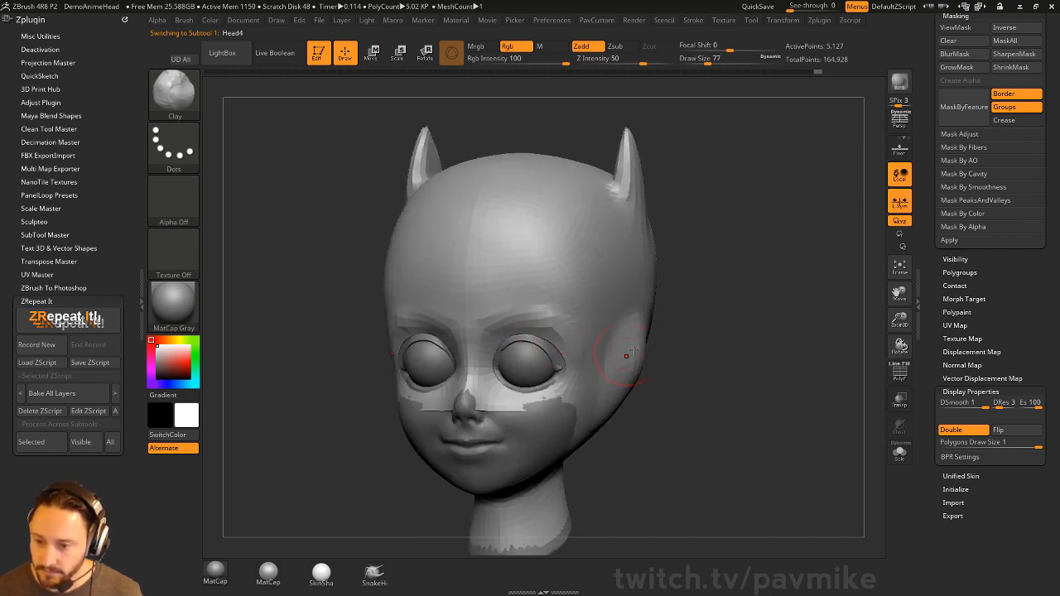
# Pull the cowl outward over the cheeks beside the mouth opening with the Move brush.
pyautogui.moveTo(627, 354); pyautogui.dragTo(534, 367, button='right')
pyautogui.press('b')
pyautogui.press('m')
pyautogui.press('v')
pyautogui.moveTo(706, 389); pyautogui.dragTo(688, 375, button='right')
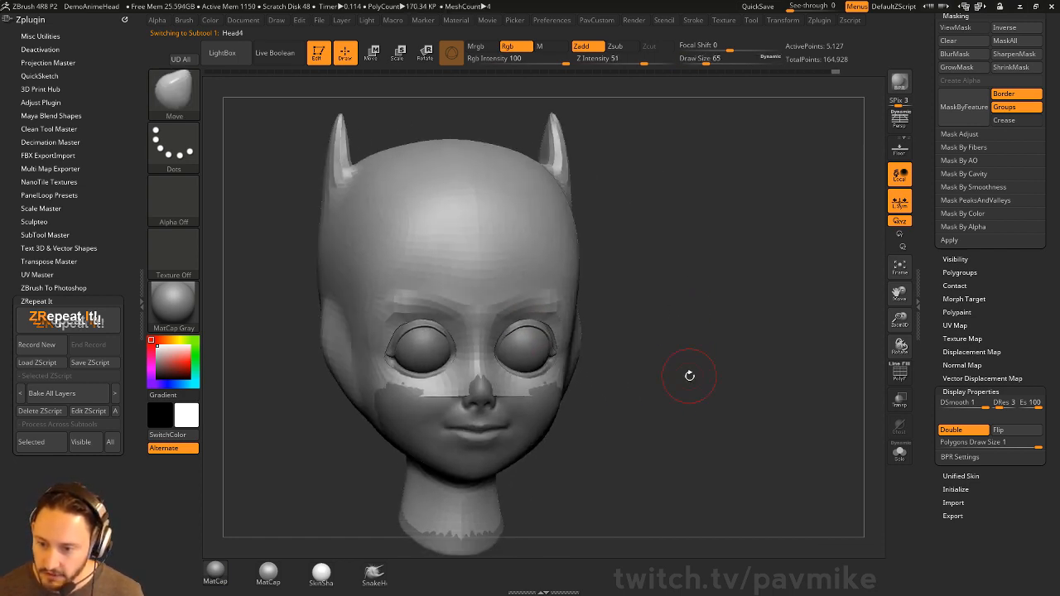
pyautogui.press(']')
pyautogui.moveTo(550, 396); pyautogui.dragTo(594, 415)
pyautogui.moveTo(594, 415); pyautogui.dragTo(635, 396, button='right')
pyautogui.moveTo(539, 412); pyautogui.dragTo(511, 458, button='right')
# Pull the cowl's neck and back outward to cover the underlying head with the Move brush.
pyautogui.moveTo(505, 483); pyautogui.dragTo(584, 495)
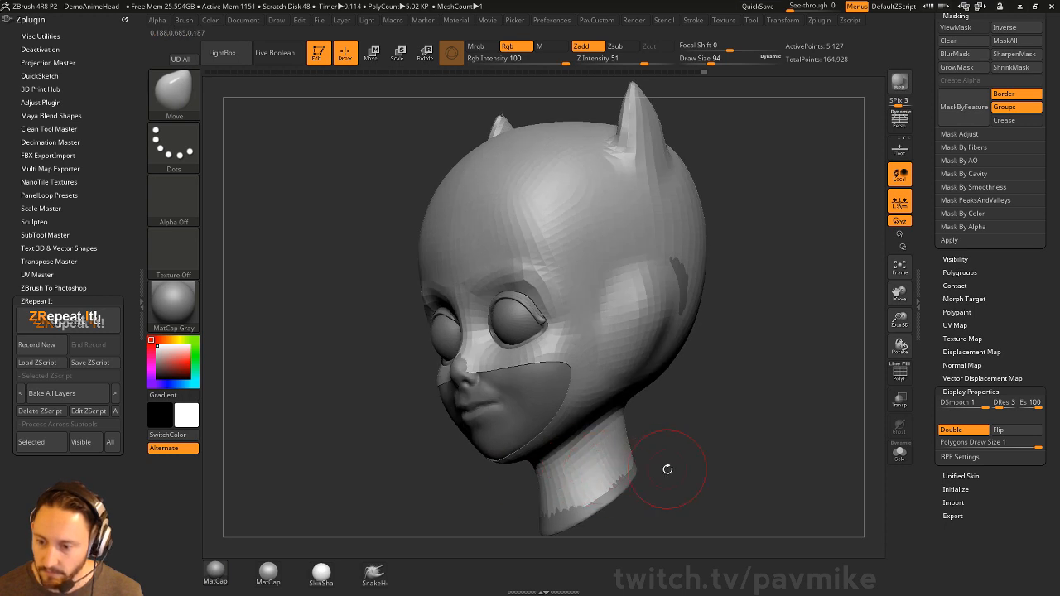
pyautogui.press('s')
pyautogui.moveTo(668, 469)
pyautogui.mouseDown()
pyautogui.moveTo(571, 502)
pyautogui.moveTo(569, 521)
pyautogui.mouseUp()
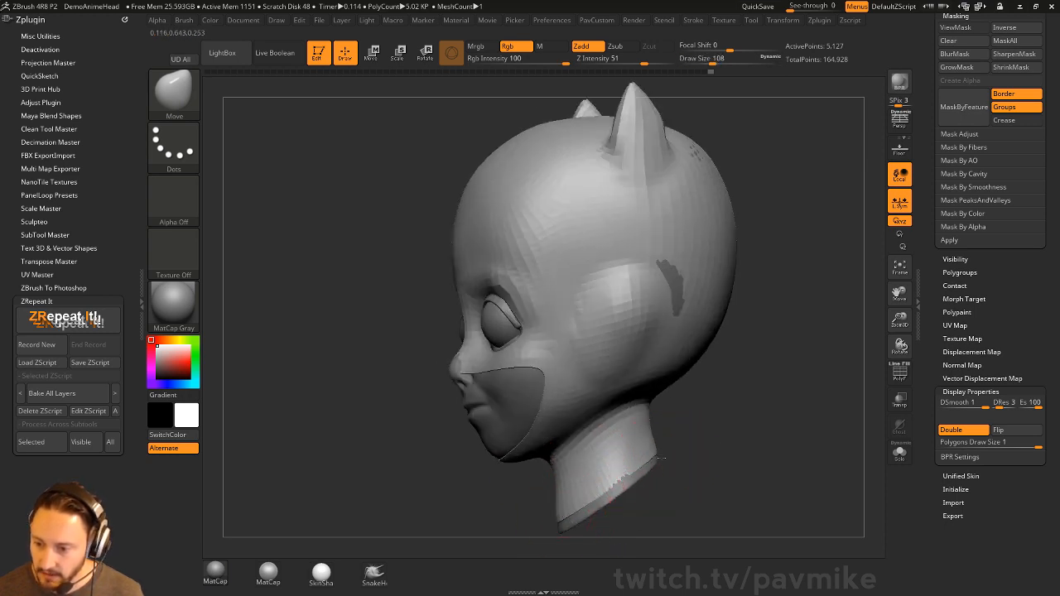
pyautogui.moveTo(626, 478); pyautogui.dragTo(636, 483, button='right')
pyautogui.moveTo(731, 423); pyautogui.dragTo(635, 344, button='right')
pyautogui.moveTo(707, 341)
pyautogui.mouseDown(button='right')
pyautogui.moveTo(763, 346)
pyautogui.moveTo(782, 423)
pyautogui.moveTo(755, 353)
pyautogui.moveTo(734, 339)
pyautogui.moveTo(771, 252)
pyautogui.moveTo(634, 334)
pyautogui.mouseUp(button='right')
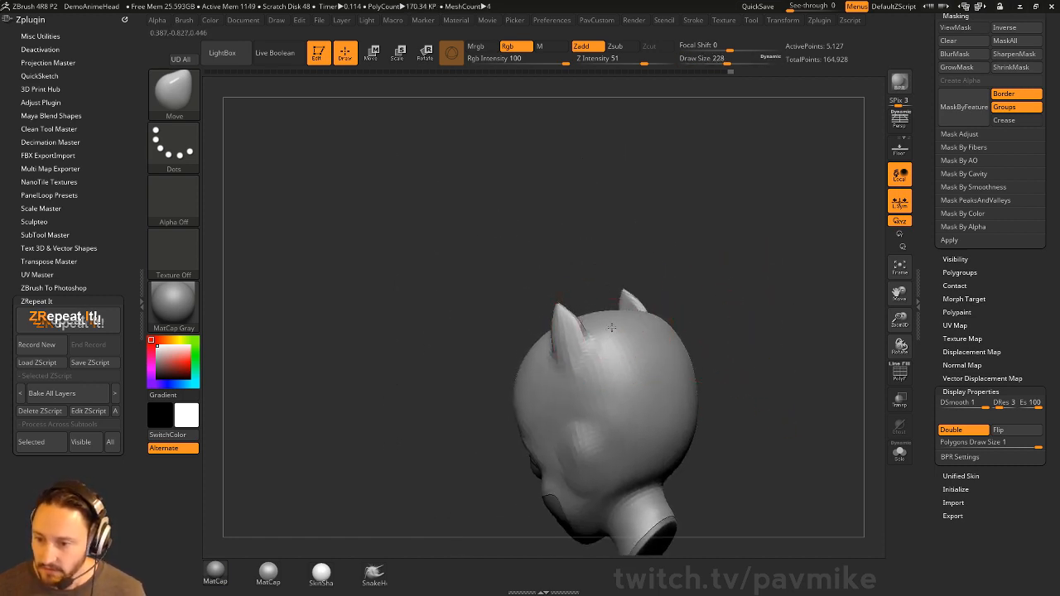
# Isolate the cowl subtool and show its wireframe.
pyautogui.press('b')
pyautogui.press('s')
pyautogui.press('t')
pyautogui.moveTo(710, 311)
pyautogui.mouseDown(button='right')
pyautogui.moveTo(874, 365)
pyautogui.moveTo(881, 397)
pyautogui.mouseUp(button='right')
pyautogui.hotkey('shift', 'f')
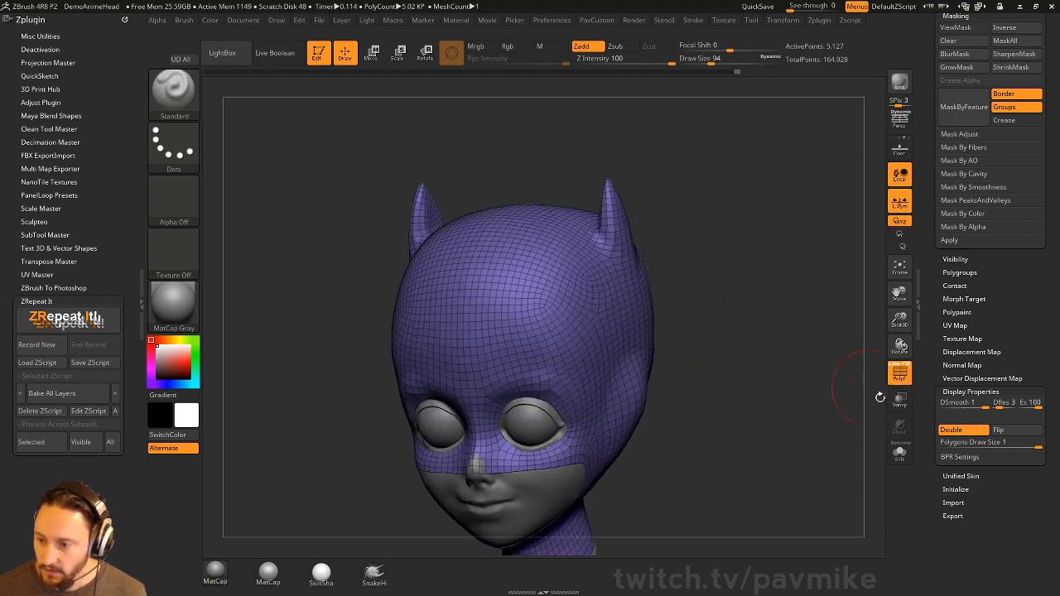
pyautogui.click(900, 452)
pyautogui.moveTo(805, 431)
pyautogui.keyDown('ctrl'); pyautogui.mouseDown(button='right')
pyautogui.moveTo(781, 473)
pyautogui.moveTo(716, 324)
pyautogui.mouseUp(button='right'); pyautogui.keyUp('ctrl')
# Give the cowl shell thickness by extruding all its polygons with the ZModeler brush.
pyautogui.press('b')
pyautogui.press('z')
pyautogui.press('m')
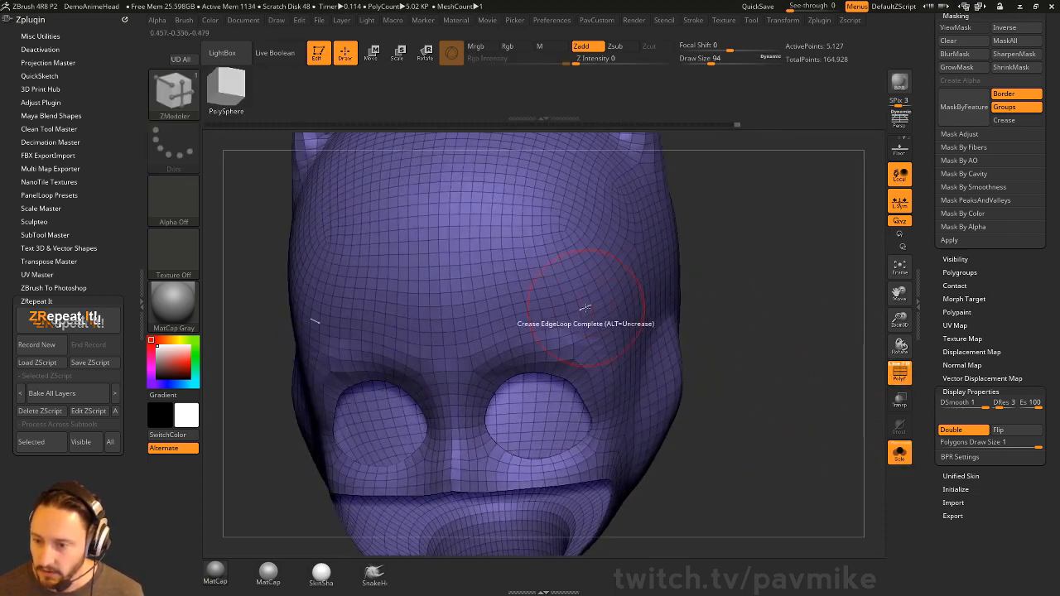
pyautogui.press('space')
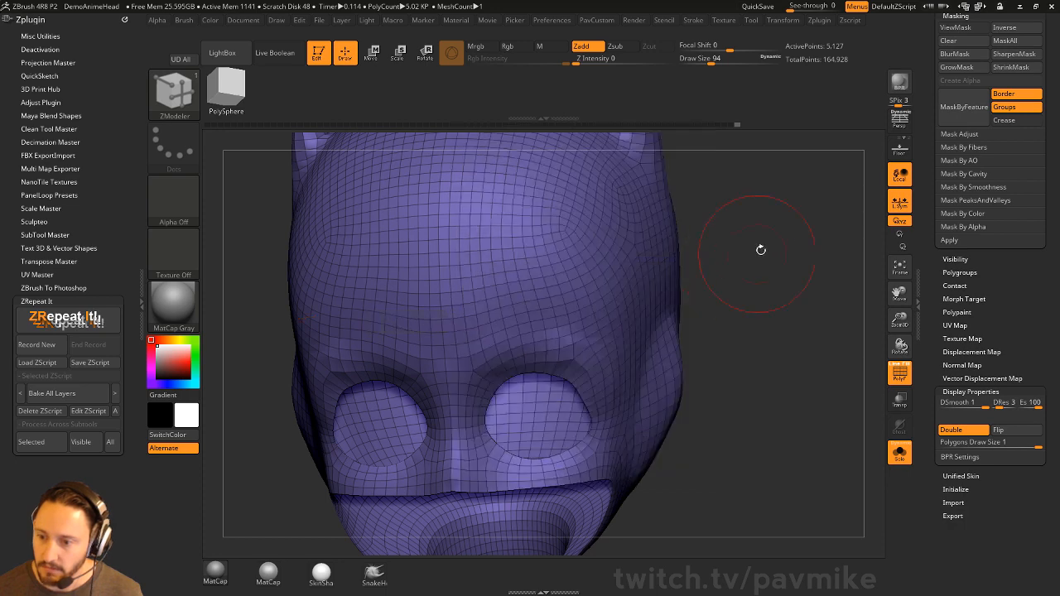
pyautogui.moveTo(759, 248); pyautogui.dragTo(791, 302, button='right')
pyautogui.moveTo(791, 302)
pyautogui.keyDown('ctrl'); pyautogui.mouseDown(button='right')
pyautogui.moveTo(825, 358)
pyautogui.moveTo(636, 311)
pyautogui.moveTo(604, 268)
pyautogui.mouseUp(button='right'); pyautogui.keyUp('ctrl')
pyautogui.press('s')
pyautogui.click(573, 268)
pyautogui.keyDown('alt'); pyautogui.moveTo(563, 300); pyautogui.dragTo(613, 362, button='right'); pyautogui.keyUp('alt')
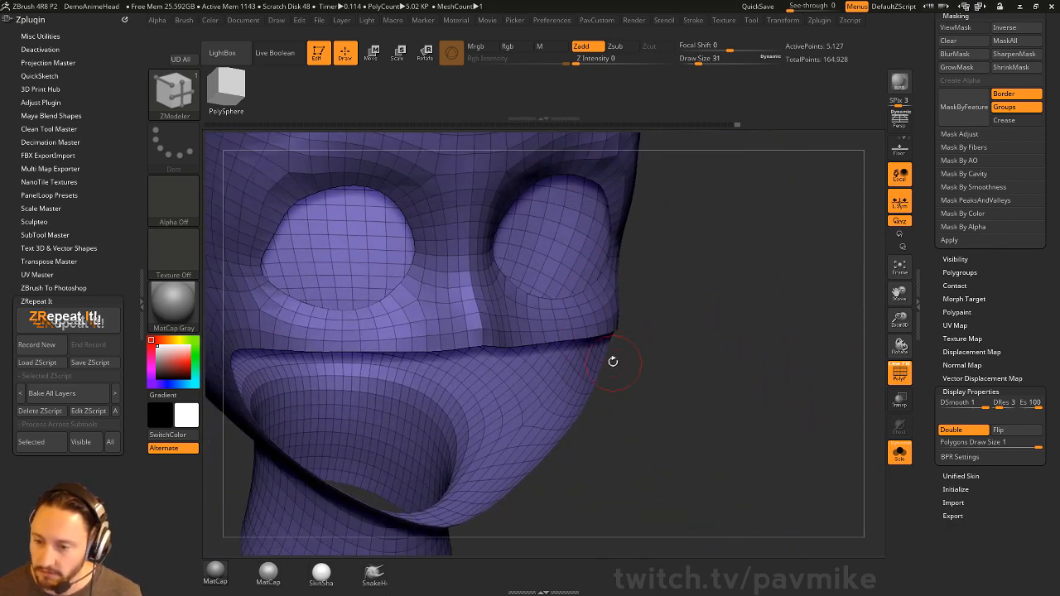
pyautogui.moveTo(573, 323); pyautogui.dragTo(557, 323)
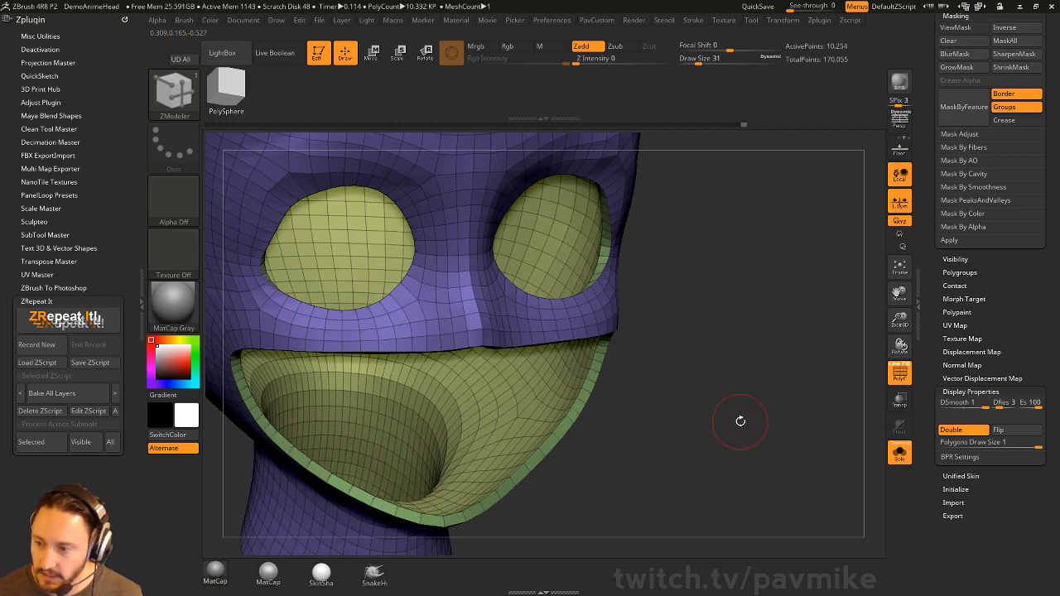
# Turn off the cowl's double-sided display, flip its normals, and hide the wireframe.
pyautogui.click(961, 433)
pyautogui.moveTo(791, 419)
pyautogui.keyDown('alt'); pyautogui.mouseDown(button='right')
pyautogui.moveTo(704, 406)
pyautogui.moveTo(878, 414)
pyautogui.moveTo(767, 406)
pyautogui.moveTo(816, 389)
pyautogui.moveTo(758, 396)
pyautogui.mouseUp(button='right'); pyautogui.keyUp('alt')
pyautogui.click(1001, 431)
pyautogui.click(896, 372)
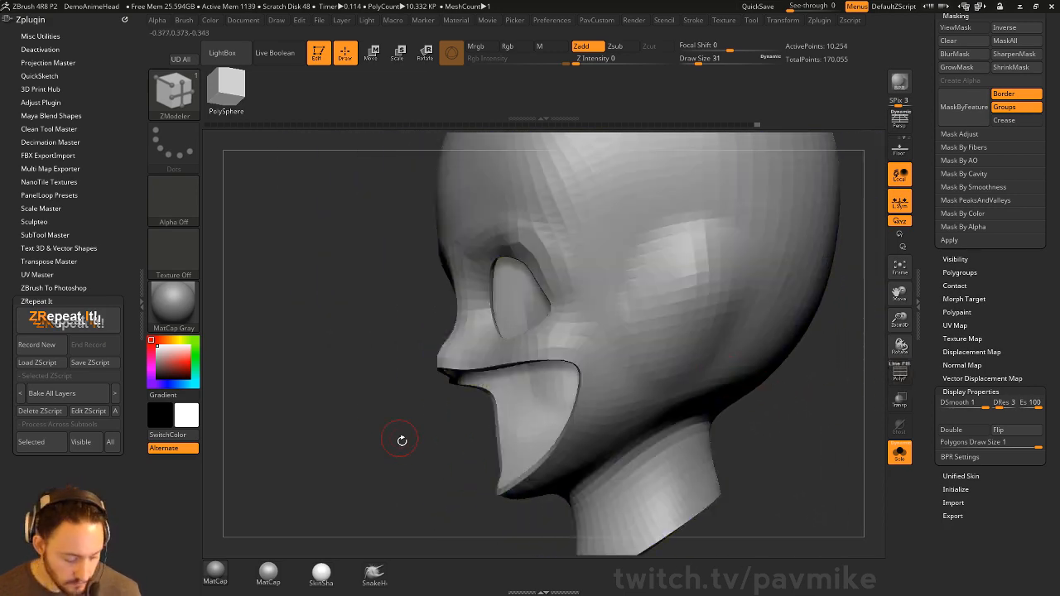
# Adjust the cowl's nose and mouth-opening edge over the face with the Move brush.
pyautogui.press('b')
pyautogui.press('m')
pyautogui.press('v')
pyautogui.moveTo(592, 389); pyautogui.dragTo(545, 385, button='right')
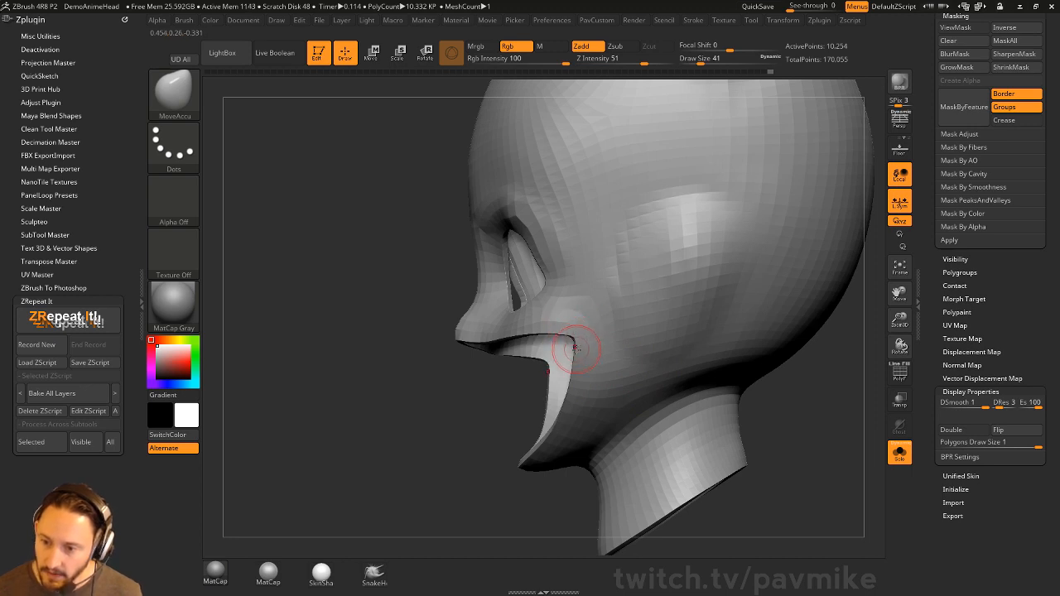
pyautogui.moveTo(580, 330)
pyautogui.mouseDown(button='right')
pyautogui.moveTo(777, 351)
pyautogui.moveTo(698, 361)
pyautogui.moveTo(677, 329)
pyautogui.moveTo(635, 362)
pyautogui.moveTo(831, 386)
pyautogui.moveTo(784, 355)
pyautogui.moveTo(811, 365)
pyautogui.moveTo(564, 377)
pyautogui.moveTo(580, 364)
pyautogui.mouseUp(button='right')
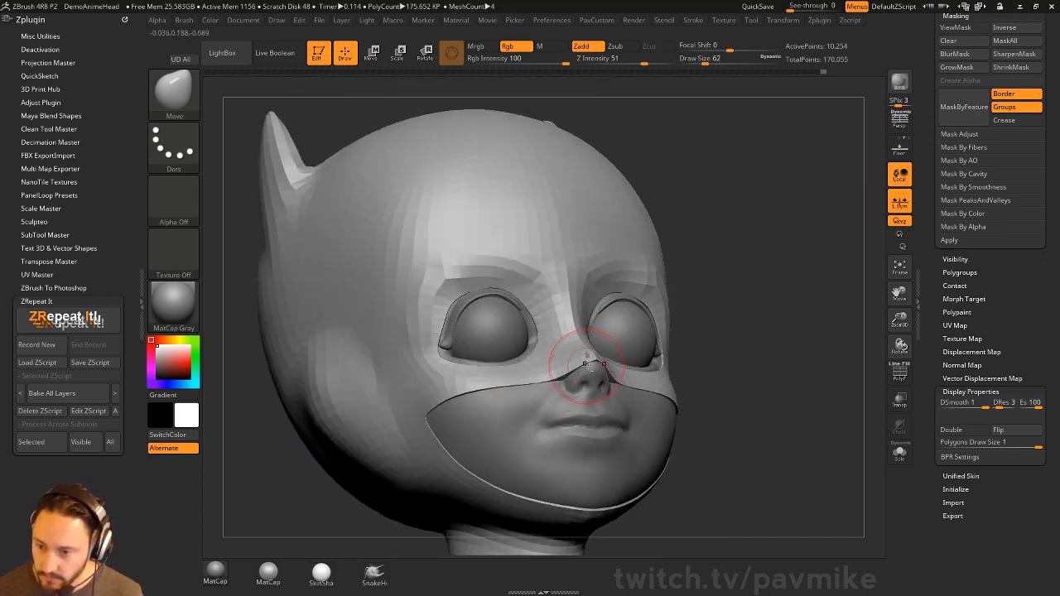
pyautogui.moveTo(837, 365); pyautogui.dragTo(817, 323, button='right')
pyautogui.moveTo(817, 323)
pyautogui.keyDown('shift'); pyautogui.mouseDown(button='right')
pyautogui.moveTo(790, 357)
pyautogui.moveTo(812, 357)
pyautogui.moveTo(805, 350)
pyautogui.moveTo(804, 372)
pyautogui.moveTo(827, 391)
pyautogui.moveTo(750, 335)
pyautogui.moveTo(781, 307)
pyautogui.moveTo(679, 290)
pyautogui.mouseUp(button='right'); pyautogui.keyUp('shift')
pyautogui.hotkey('shift', 'f')
pyautogui.keyDown('shift'); pyautogui.moveTo(818, 362); pyautogui.dragTo(886, 376, button='right'); pyautogui.keyUp('shift')
pyautogui.click(903, 379)
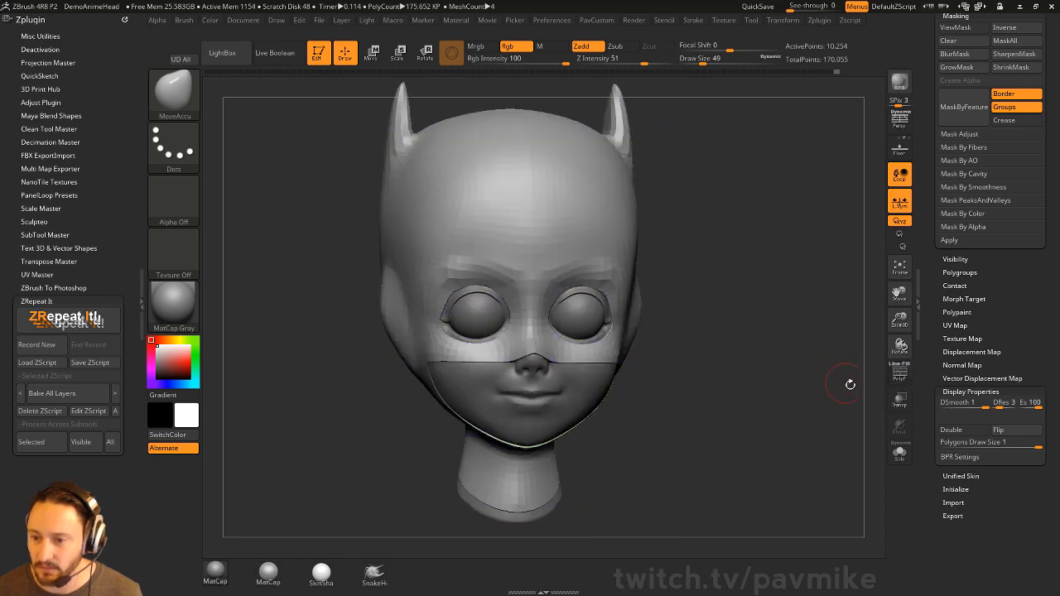
# Show the cowl subtool alone with its wireframe and polygroup colours.
pyautogui.click(899, 451)
pyautogui.moveTo(869, 420); pyautogui.dragTo(564, 290, button='right')
pyautogui.hotkey('shift', 'f')
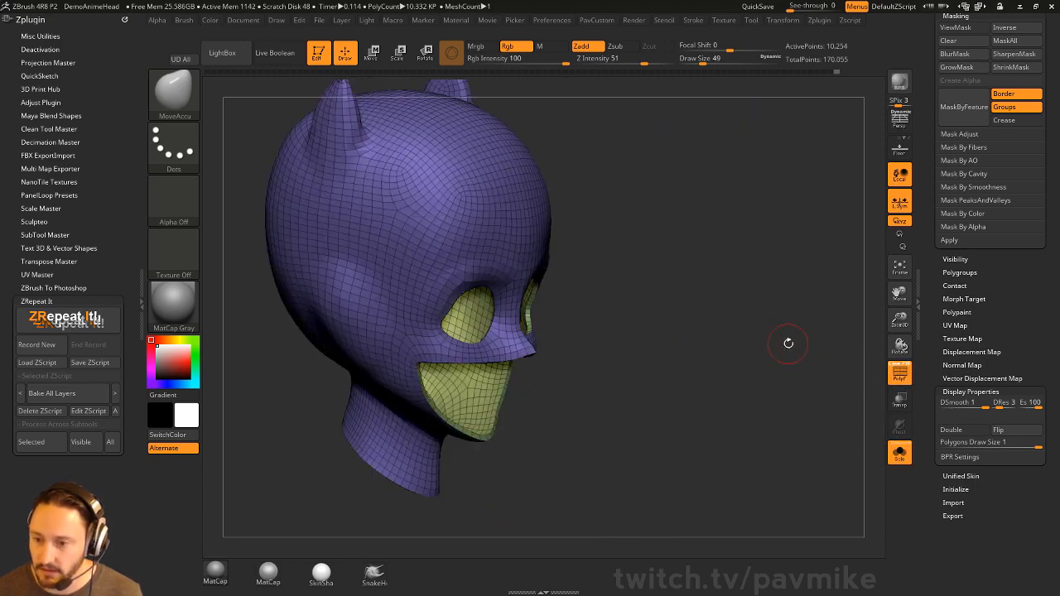
pyautogui.moveTo(818, 384); pyautogui.dragTo(817, 385, button='right')
pyautogui.keyDown('alt'); pyautogui.moveTo(681, 281); pyautogui.dragTo(680, 312, button='right'); pyautogui.keyUp('alt')
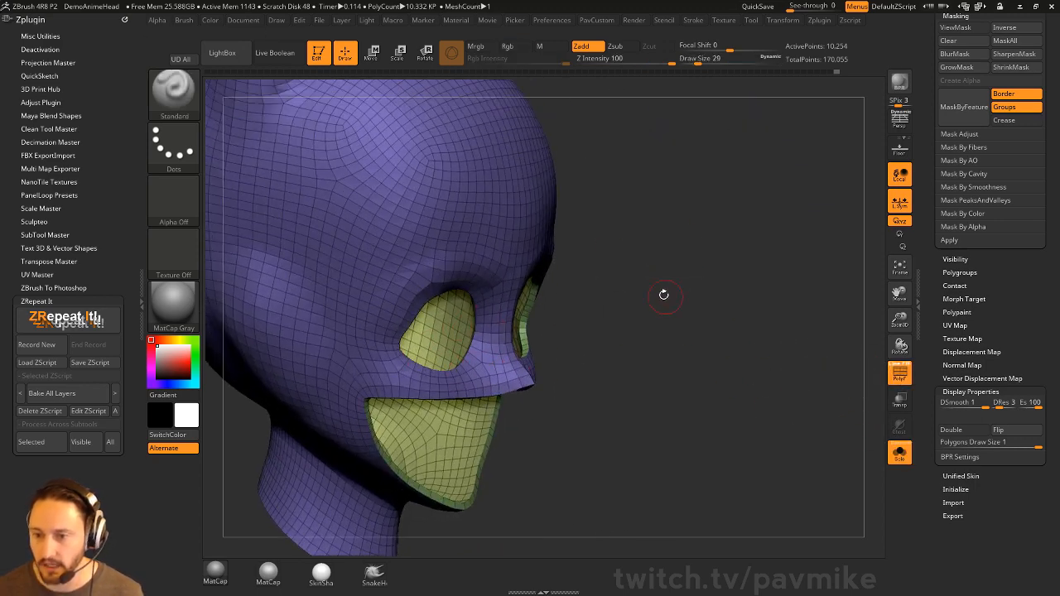
# Isolate the cowl's purple outer polygroup and delete the hidden inner and rim polygons.
pyautogui.hotkey('ctrl', 'shift')
pyautogui.keyDown('ctrl'); pyautogui.keyDown('shift'); pyautogui.click(438, 178); pyautogui.keyUp('shift'); pyautogui.keyUp('ctrl')
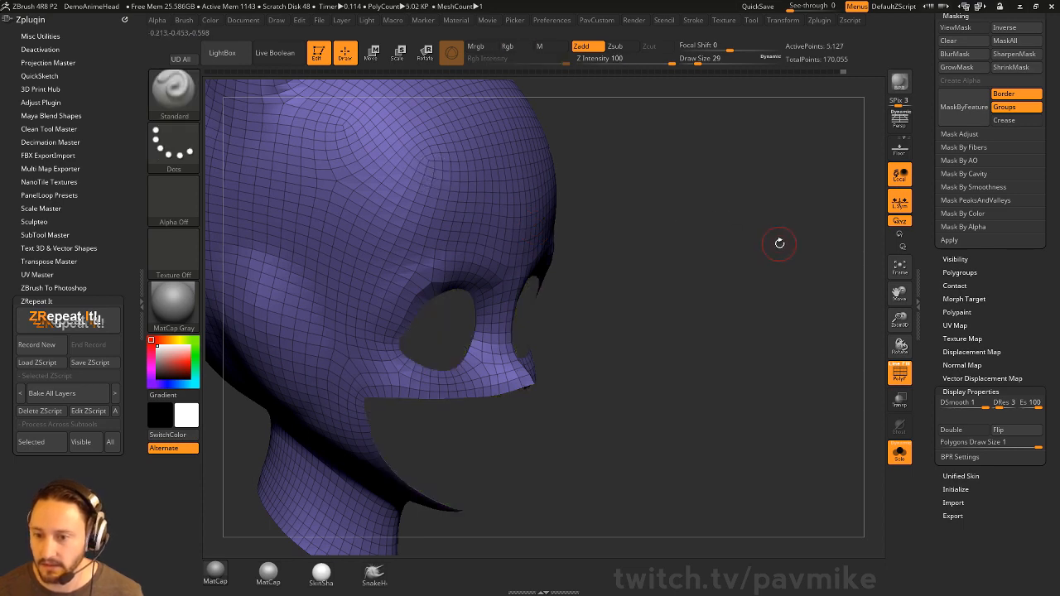
pyautogui.keyDown('ctrl'); pyautogui.keyDown('shift'); pyautogui.click(623, 183); pyautogui.keyUp('shift'); pyautogui.keyUp('ctrl')
pyautogui.keyDown('ctrl'); pyautogui.keyDown('shift'); pyautogui.click(438, 175); pyautogui.keyUp('shift'); pyautogui.keyUp('ctrl')
pyautogui.press('2')
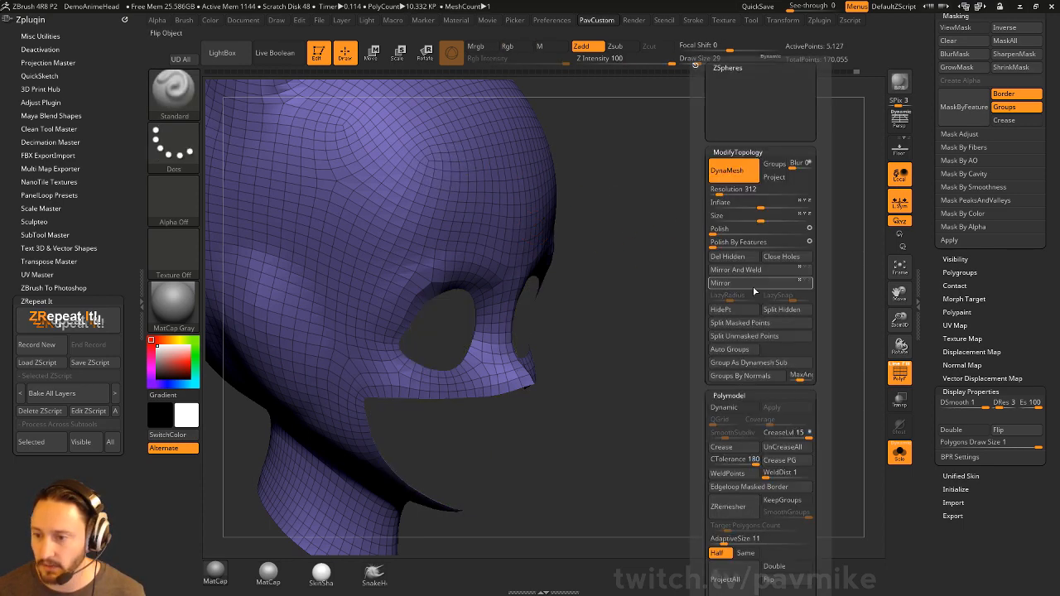
pyautogui.click(727, 256)
pyautogui.moveTo(683, 261); pyautogui.dragTo(696, 286)
pyautogui.click(896, 377)
pyautogui.moveTo(858, 384)
pyautogui.keyDown('shift'); pyautogui.mouseDown()
pyautogui.moveTo(810, 389)
pyautogui.moveTo(839, 391)
pyautogui.moveTo(733, 370)
pyautogui.mouseUp(); pyautogui.keyUp('shift')
pyautogui.click(899, 373)
pyautogui.keyDown('alt'); pyautogui.moveTo(815, 362); pyautogui.dragTo(808, 339); pyautogui.keyUp('alt')
# Fill the cowl's eye and mouth openings with ZModeler's Close edge action, targeting Convex Hole.
pyautogui.press('b')
pyautogui.press('z')
pyautogui.press('m')
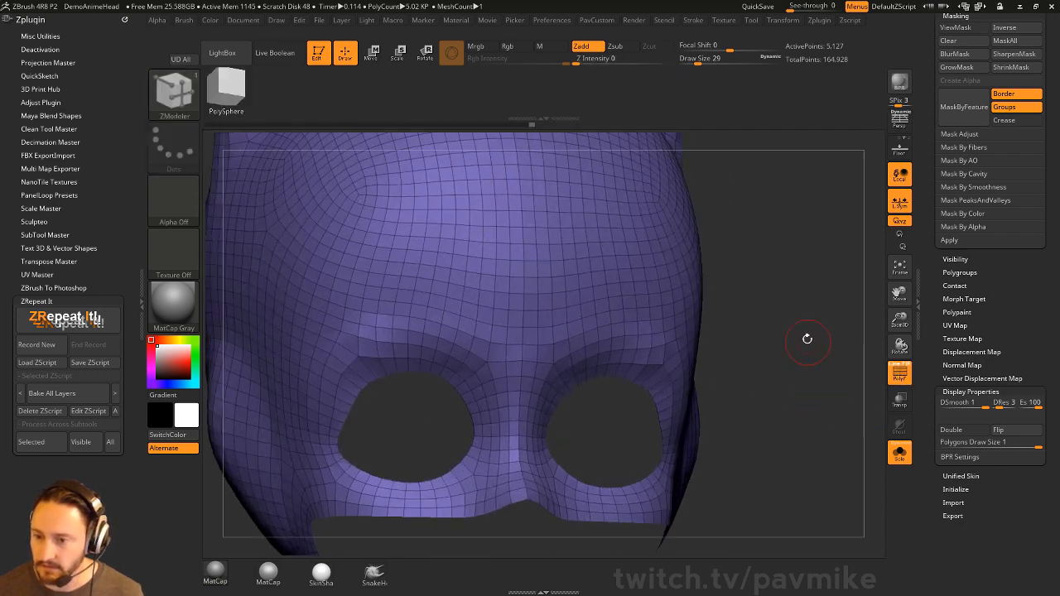
pyautogui.press('space')
pyautogui.moveTo(549, 318)
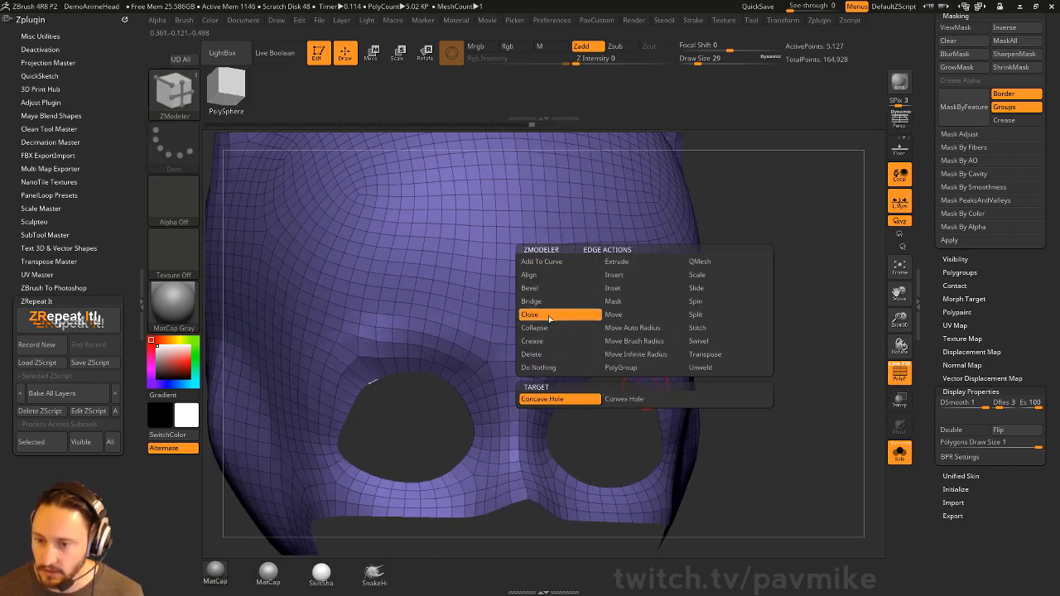
pyautogui.click(622, 401)
pyautogui.keyDown('alt'); pyautogui.moveTo(787, 350); pyautogui.dragTo(558, 351); pyautogui.keyUp('alt')
pyautogui.click(638, 385)
pyautogui.keyDown('alt'); pyautogui.moveTo(710, 275); pyautogui.dragTo(711, 312); pyautogui.keyUp('alt')
pyautogui.click(567, 363)
# Isolate the eye and mouth fill polygons, assign them separate polygroups with Auto Groups, and show the whole cowl.
pyautogui.hotkey('ctrl', 'shift')
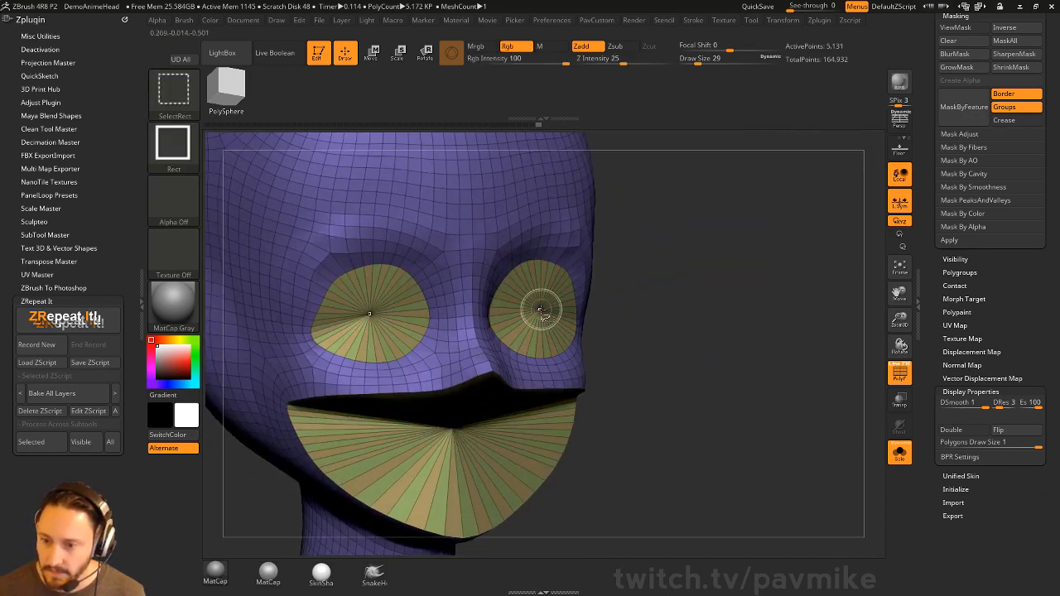
pyautogui.keyDown('ctrl'); pyautogui.keyDown('shift'); pyautogui.click(540, 310); pyautogui.keyUp('shift'); pyautogui.keyUp('ctrl')
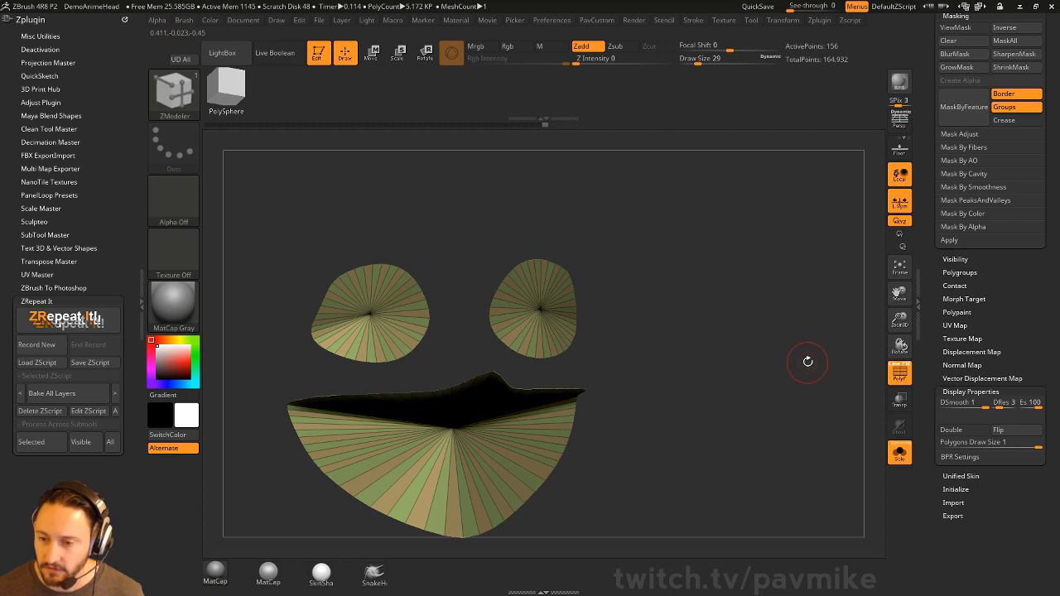
pyautogui.press('2')
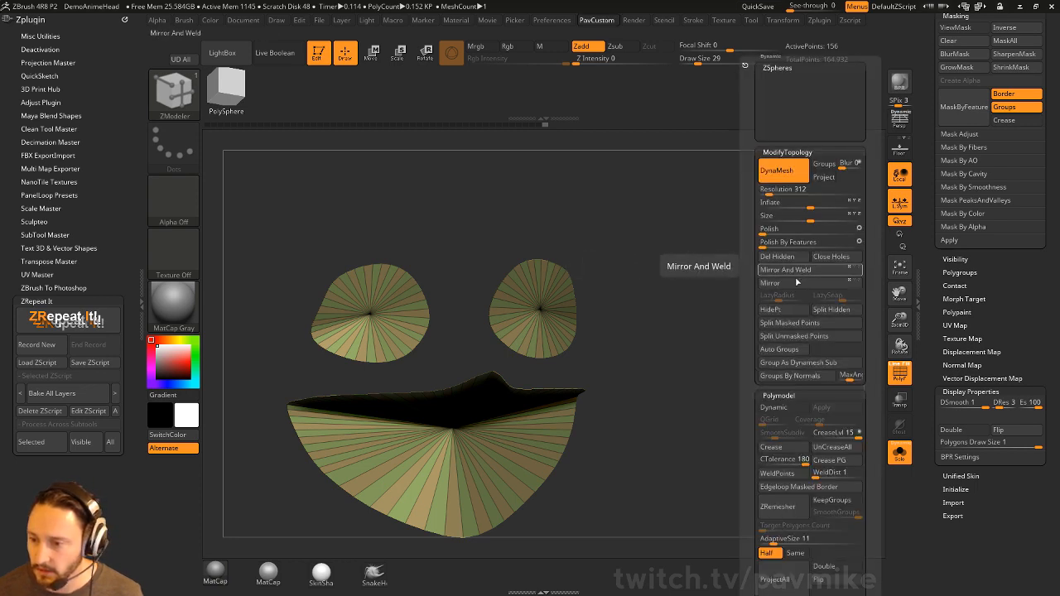
pyautogui.click(779, 349)
pyautogui.keyDown('ctrl'); pyautogui.keyDown('shift'); pyautogui.click(758, 371); pyautogui.keyUp('shift'); pyautogui.keyUp('ctrl')
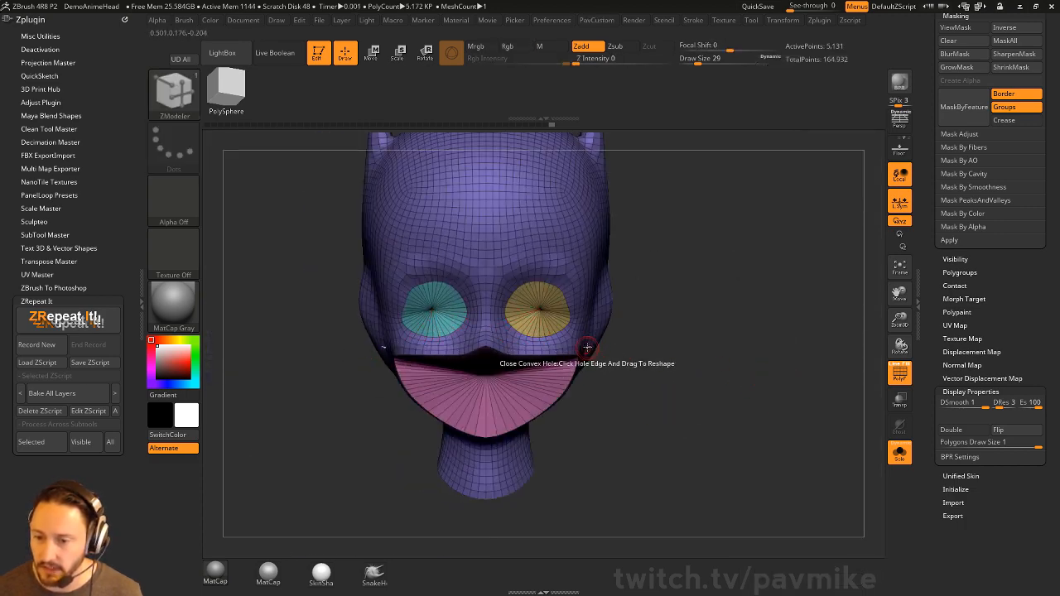
# Try Mirror And Weld on the cowl mesh.
pyautogui.hotkey('ctrl', 'shift')
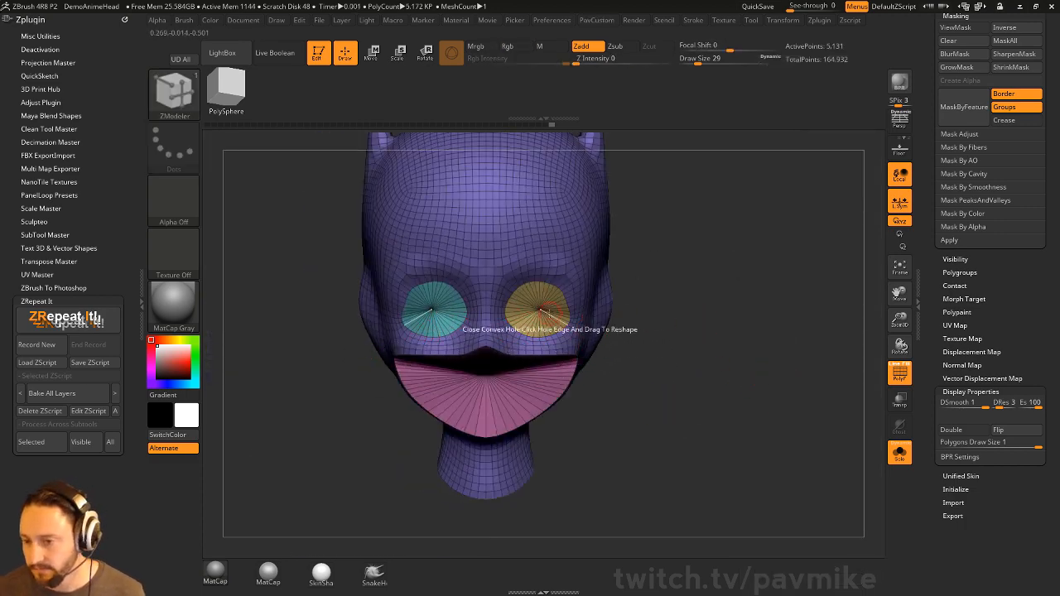
pyautogui.keyDown('alt'); pyautogui.moveTo(686, 306); pyautogui.dragTo(698, 315); pyautogui.keyUp('alt')
pyautogui.press('2')
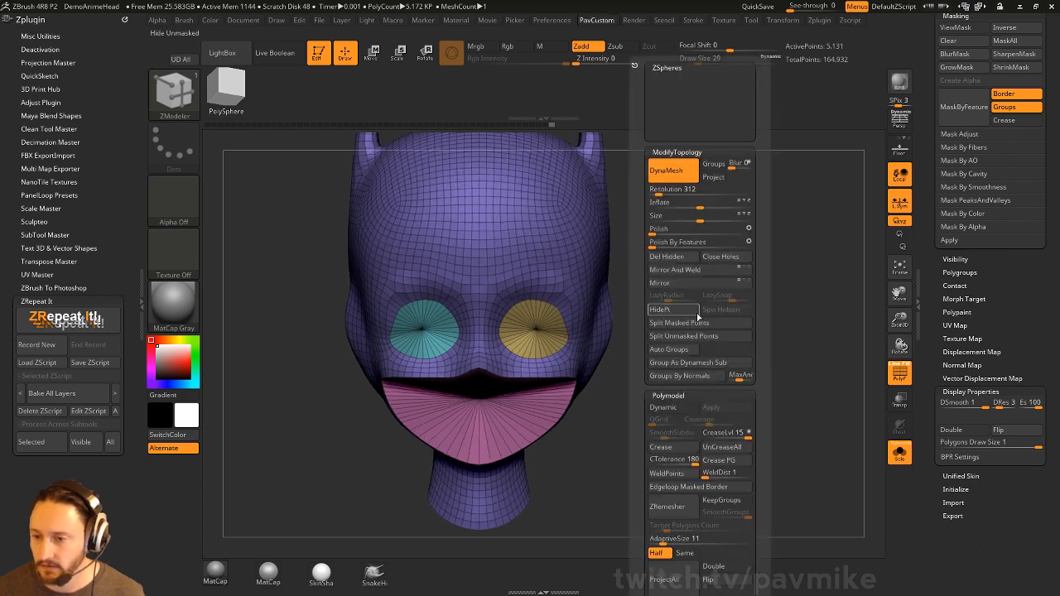
pyautogui.click(686, 271)
pyautogui.hotkey('ctrl', 'z')
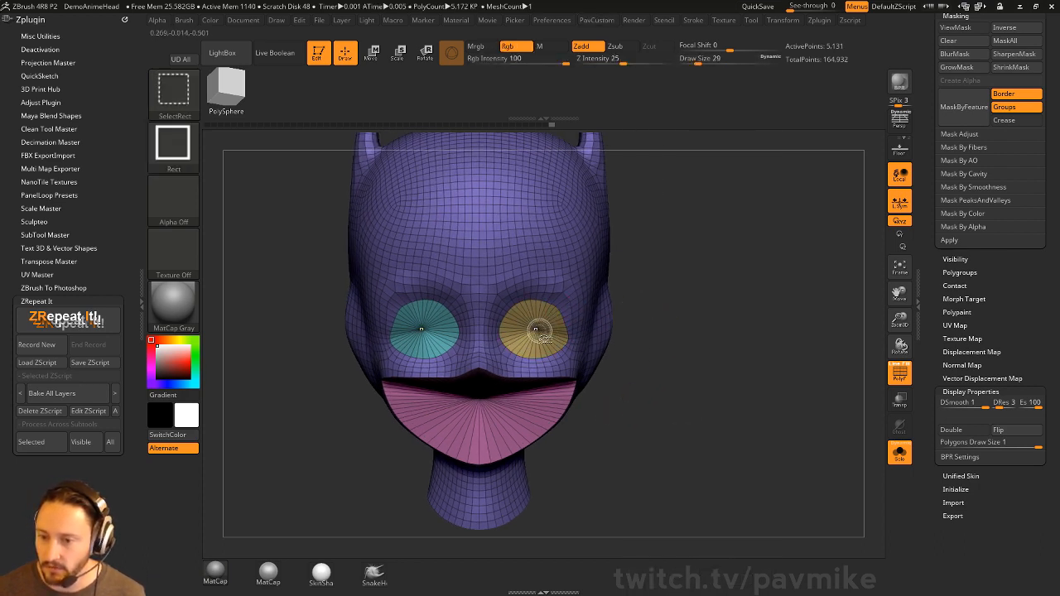
# Isolate both eye caps, merge them into a single polygroup, and bring back the whole cowl.
pyautogui.keyDown('ctrl'); pyautogui.keyDown('shift'); pyautogui.click(540, 330); pyautogui.keyUp('shift'); pyautogui.keyUp('ctrl')
pyautogui.keyDown('ctrl'); pyautogui.keyDown('shift'); pyautogui.click(671, 325); pyautogui.keyUp('shift'); pyautogui.keyUp('ctrl')
pyautogui.keyDown('ctrl'); pyautogui.keyDown('alt'); pyautogui.keyDown('shift'); pyautogui.click(446, 333); pyautogui.keyUp('shift'); pyautogui.keyUp('alt'); pyautogui.keyUp('ctrl')
pyautogui.keyDown('ctrl'); pyautogui.keyDown('shift'); pyautogui.click(754, 340); pyautogui.keyUp('shift'); pyautogui.keyUp('ctrl')
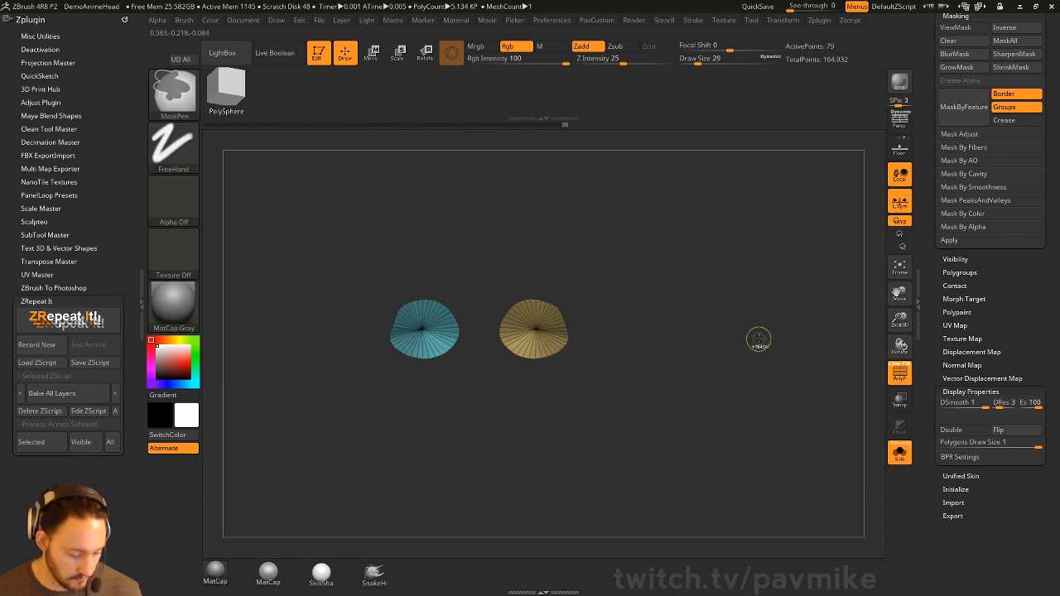
pyautogui.hotkey('ctrl', 'w')
pyautogui.keyDown('ctrl'); pyautogui.keyDown('shift'); pyautogui.click(757, 335); pyautogui.keyUp('shift'); pyautogui.keyUp('ctrl')
pyautogui.moveTo(717, 256); pyautogui.dragTo(694, 340)
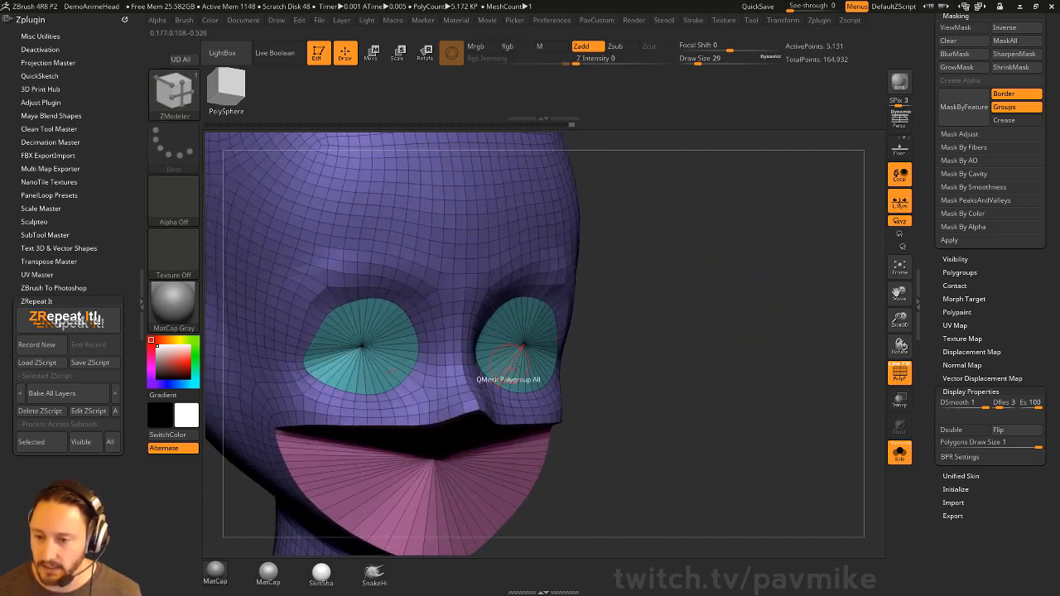
# Mask everything except the eye caps with the Move gizmo active on the cowl.
pyautogui.click(899, 456)
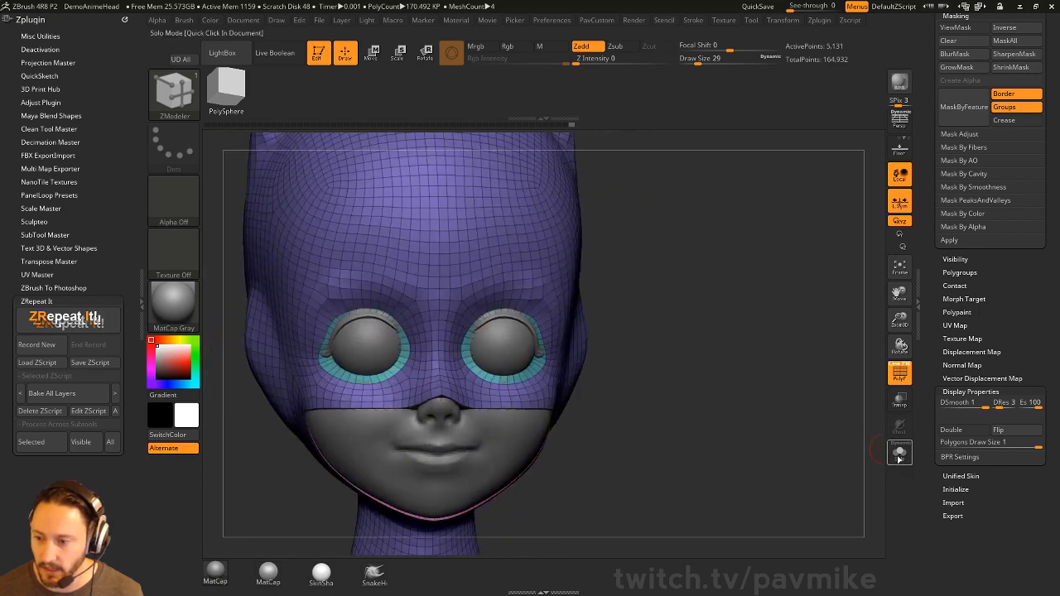
pyautogui.click(899, 456)
pyautogui.moveTo(729, 329)
pyautogui.keyDown('alt'); pyautogui.mouseDown()
pyautogui.moveTo(698, 347)
pyautogui.moveTo(733, 325)
pyautogui.mouseUp(); pyautogui.keyUp('alt')
pyautogui.press('w')
pyautogui.keyDown('ctrl'); pyautogui.click(552, 364); pyautogui.keyUp('ctrl')
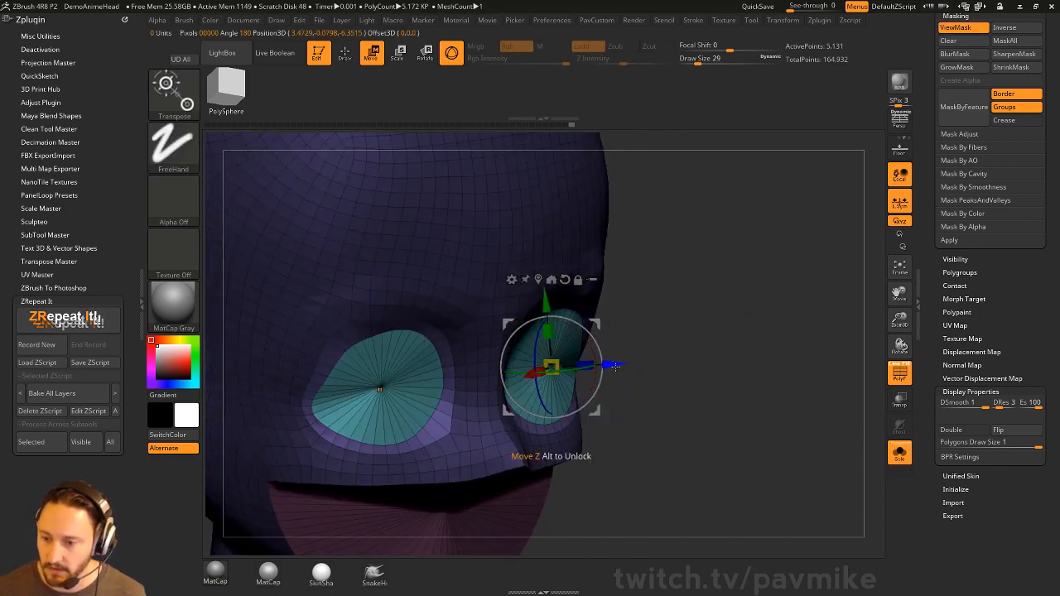
# Try to extrude the eye caps inward along the gizmo's Z axis.
pyautogui.keyDown('ctrl'); pyautogui.moveTo(617, 365); pyautogui.dragTo(593, 363); pyautogui.keyUp('ctrl')
pyautogui.moveTo(682, 351)
pyautogui.mouseDown()
pyautogui.moveTo(631, 351)
pyautogui.moveTo(688, 352)
pyautogui.mouseUp()
pyautogui.hotkey('ctrl', 'z')
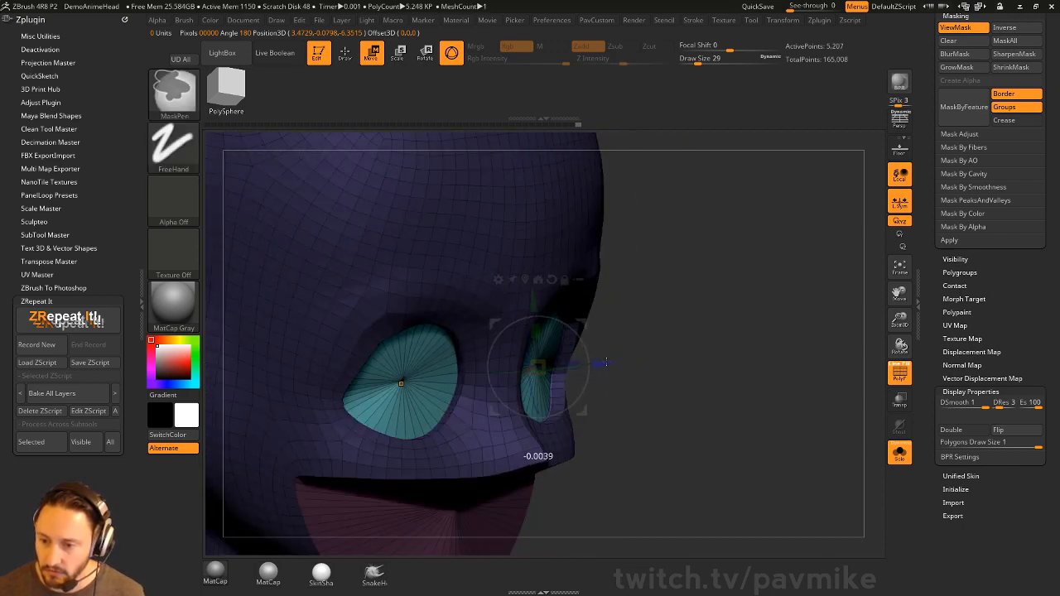
pyautogui.keyDown('ctrl'); pyautogui.moveTo(606, 363); pyautogui.dragTo(595, 363); pyautogui.keyUp('ctrl')
pyautogui.moveTo(729, 348)
pyautogui.mouseDown()
pyautogui.moveTo(675, 348)
pyautogui.moveTo(724, 352)
pyautogui.mouseUp()
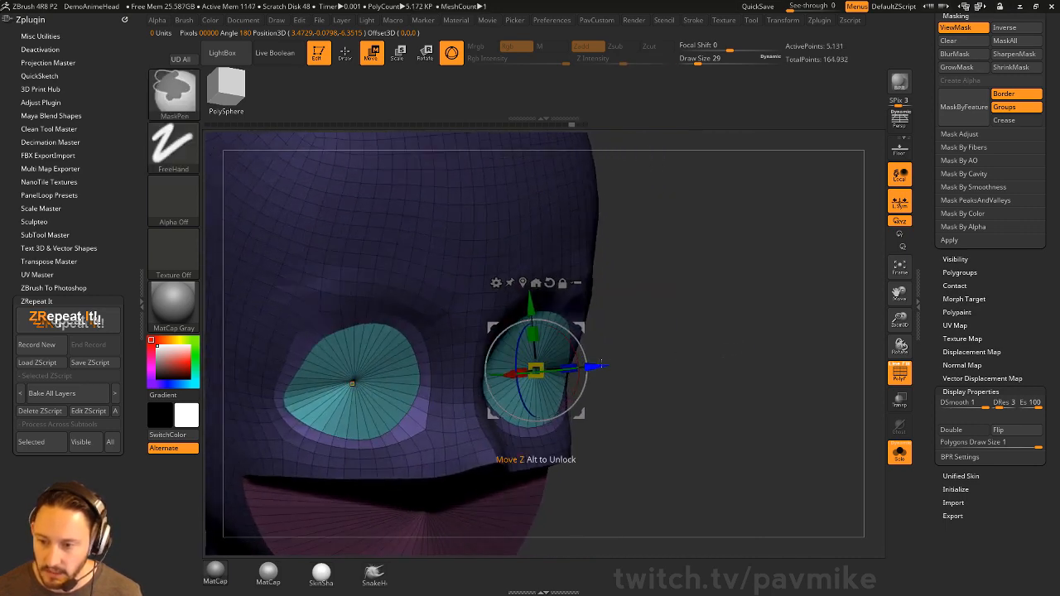
# Extrude the eye caps inward along the Z axis and fine-tune their scale and position with the gizmo.
pyautogui.keyDown('ctrl'); pyautogui.moveTo(592, 366); pyautogui.dragTo(577, 365); pyautogui.keyUp('ctrl')
pyautogui.moveTo(667, 358)
pyautogui.mouseDown()
pyautogui.moveTo(683, 359)
pyautogui.moveTo(629, 361)
pyautogui.moveTo(681, 330)
pyautogui.mouseUp()
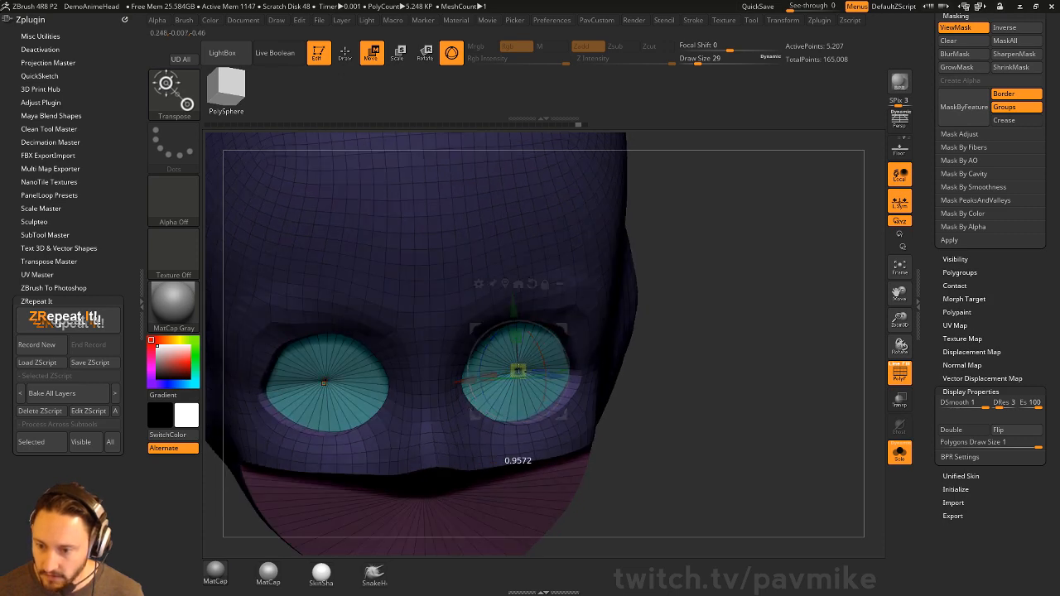
pyautogui.keyDown('shift'); pyautogui.moveTo(585, 346); pyautogui.dragTo(572, 338, button='right'); pyautogui.keyUp('shift')
pyautogui.moveTo(569, 329); pyautogui.dragTo(576, 329)
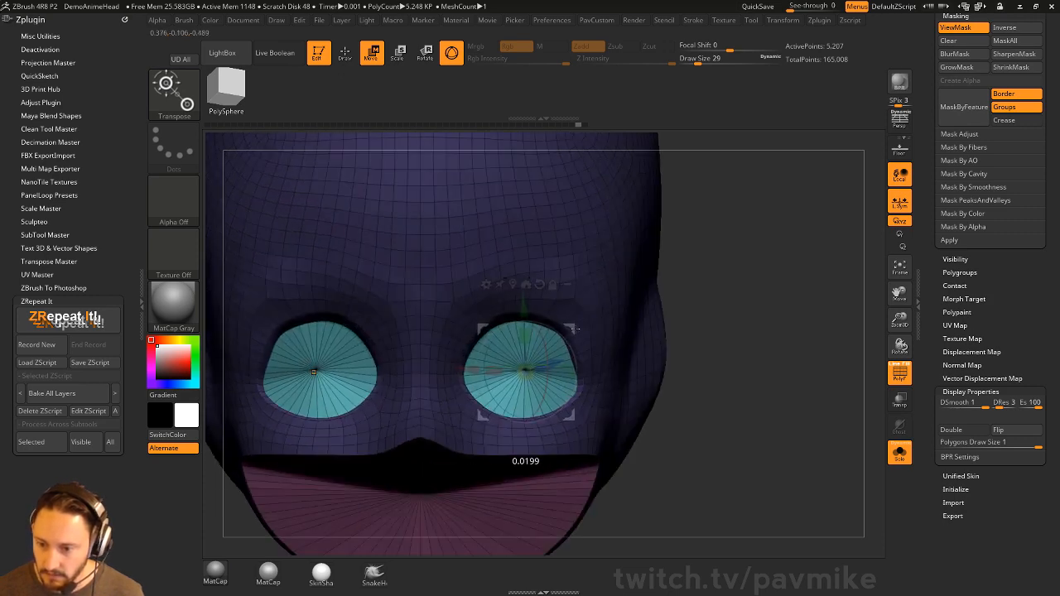
# Hide the wireframe, clear the mask, and return to Draw mode on the cowl.
pyautogui.moveTo(719, 324); pyautogui.dragTo(775, 278)
pyautogui.click(906, 380)
pyautogui.keyDown('ctrl'); pyautogui.moveTo(793, 324); pyautogui.dragTo(808, 357); pyautogui.keyUp('ctrl')
pyautogui.press('q')
pyautogui.keyDown('ctrl'); pyautogui.moveTo(808, 357); pyautogui.dragTo(795, 334, button='right'); pyautogui.keyUp('ctrl')
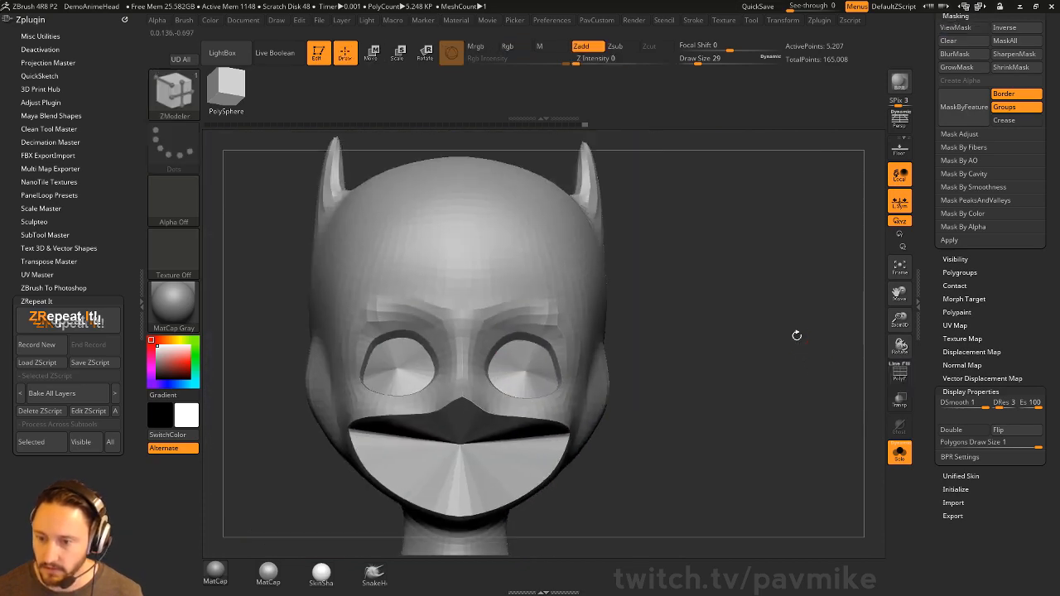
pyautogui.moveTo(796, 334); pyautogui.dragTo(791, 327)
pyautogui.keyDown('ctrl'); pyautogui.moveTo(791, 327); pyautogui.dragTo(798, 346, button='right'); pyautogui.keyUp('ctrl')
# Examine the wireframed cowl's recessed eye openings against the eyes and lids of the full head.
pyautogui.click(900, 374)
pyautogui.moveTo(836, 373); pyautogui.dragTo(766, 368)
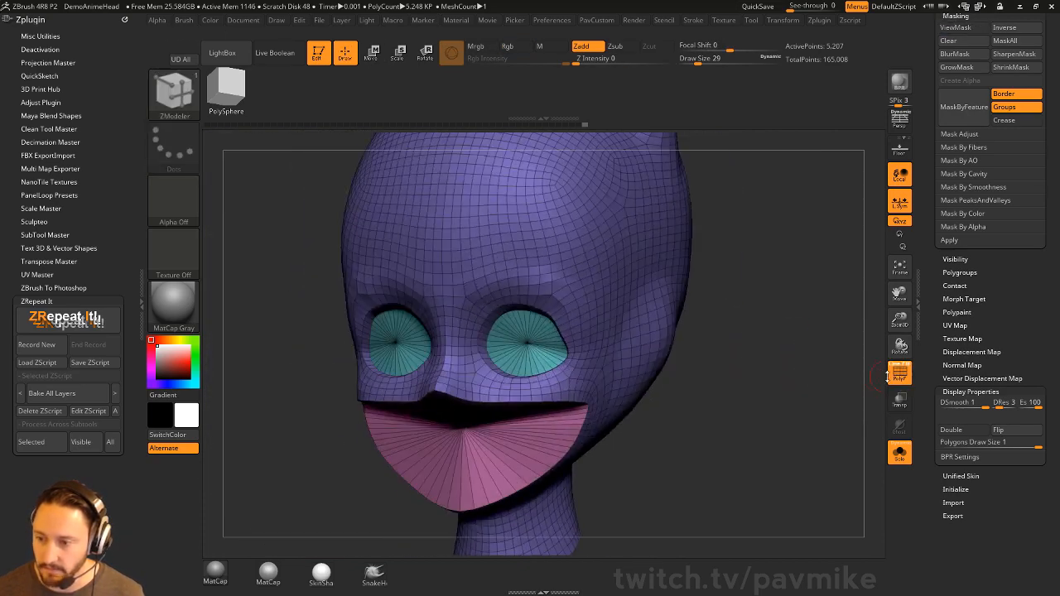
pyautogui.click(900, 453)
pyautogui.moveTo(827, 384); pyautogui.dragTo(721, 336)
pyautogui.press('b')
pyautogui.press('m')
pyautogui.press('v')
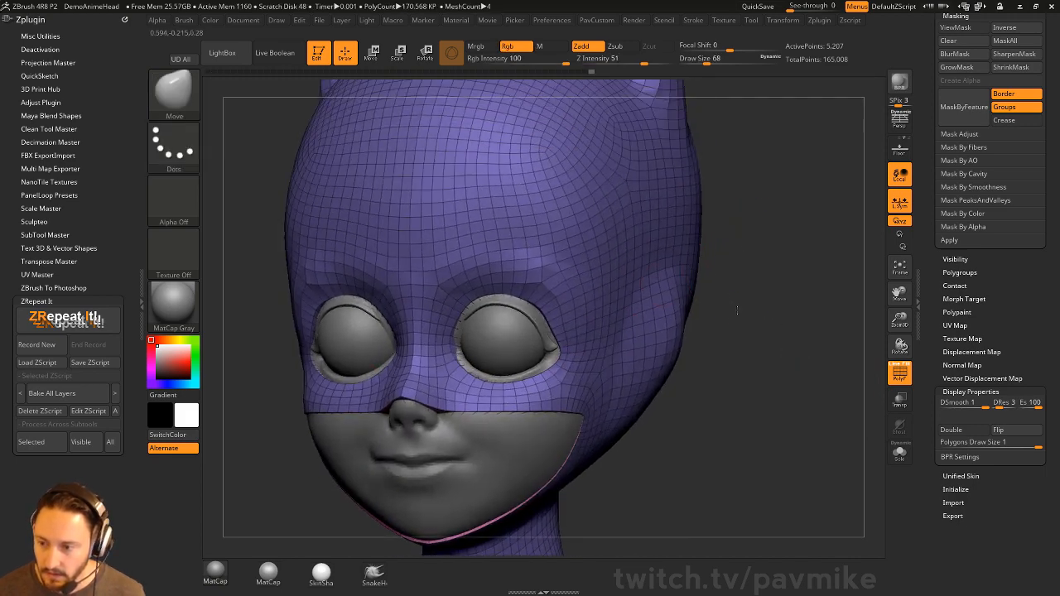
# Isolate the cowl and give the side walls of the eye recesses their own polygroup with ZModeler.
pyautogui.click(899, 453)
pyautogui.moveTo(791, 341)
pyautogui.mouseDown()
pyautogui.moveTo(814, 350)
pyautogui.moveTo(790, 326)
pyautogui.moveTo(771, 367)
pyautogui.mouseUp()
pyautogui.press('b')
pyautogui.press('z')
pyautogui.press('m')
pyautogui.press('space')
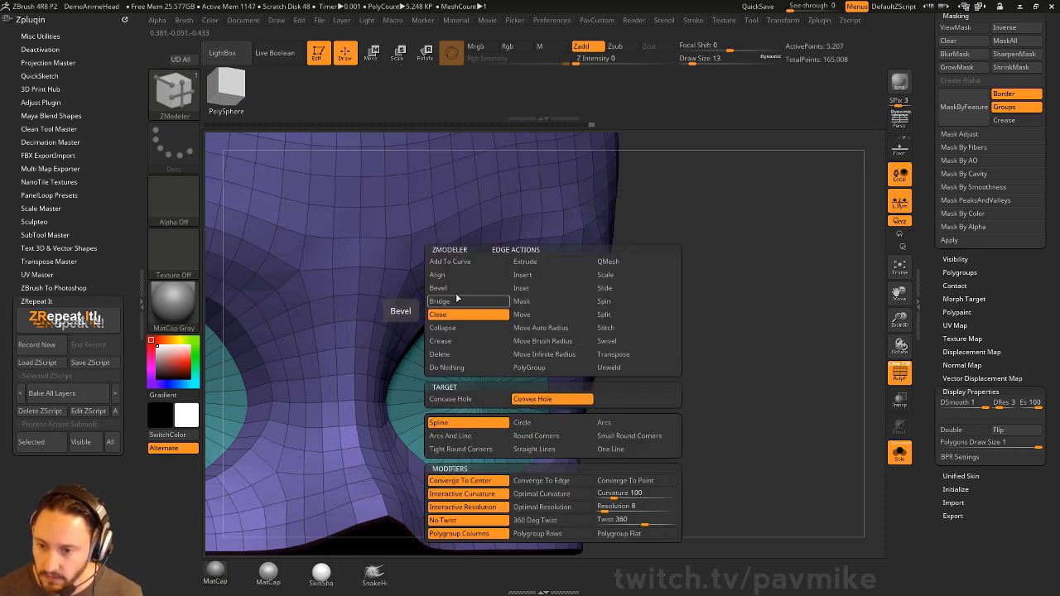
pyautogui.click(546, 376)
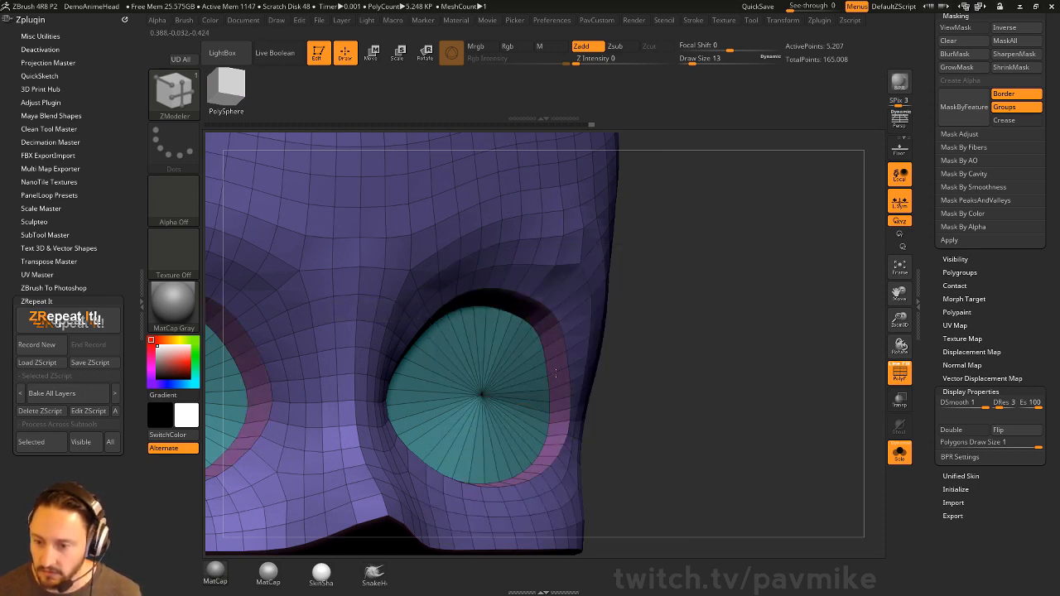
# Hide the wireframe, show the full head, and crease the cowl along its polygroup borders with Crease PG.
pyautogui.keyDown('alt'); pyautogui.moveTo(644, 345); pyautogui.dragTo(856, 381); pyautogui.keyUp('alt')
pyautogui.click(900, 373)
pyautogui.click(900, 453)
pyautogui.moveTo(829, 419); pyautogui.dragTo(839, 389)
pyautogui.press('space')
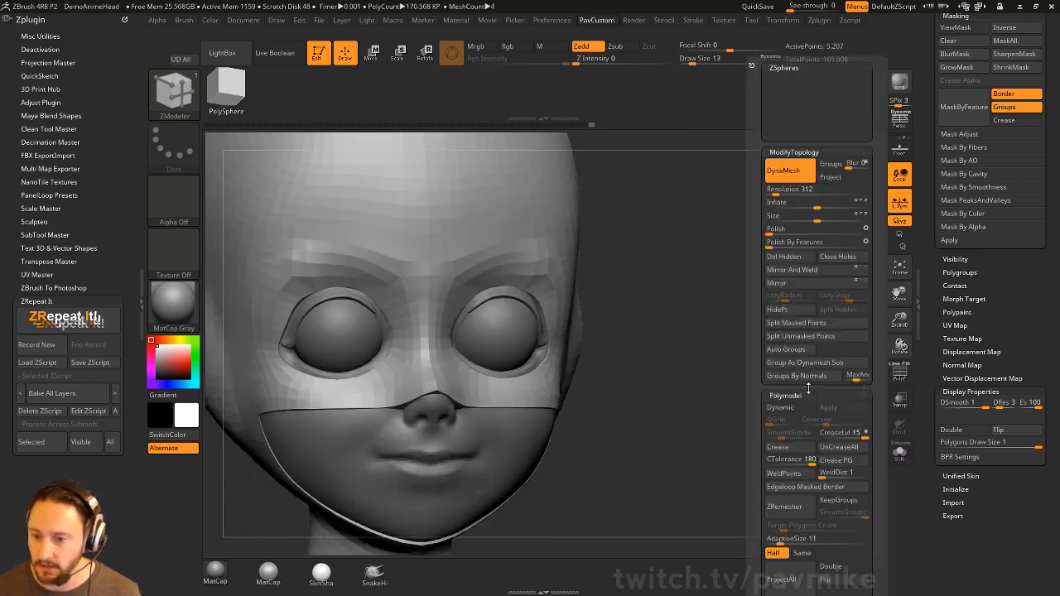
pyautogui.click(834, 461)
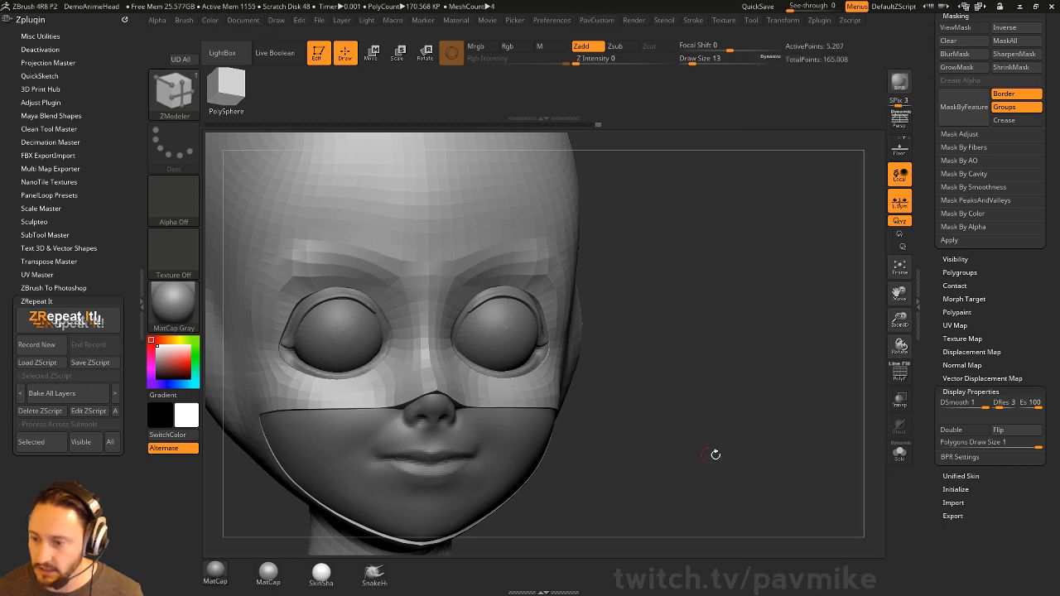
# Enable dynamic subdivision on the isolated cowl with crease level 2 and raise its smooth subdivision level.
pyautogui.moveTo(715, 455); pyautogui.dragTo(651, 451)
pyautogui.click(899, 453)
pyautogui.moveTo(807, 400); pyautogui.dragTo(618, 419)
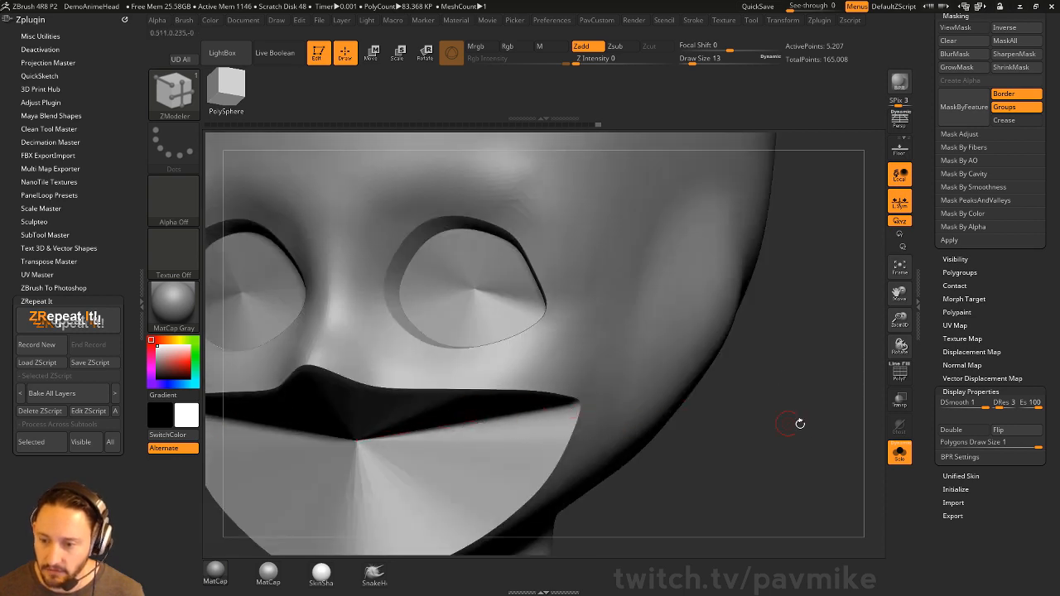
pyautogui.press('5')
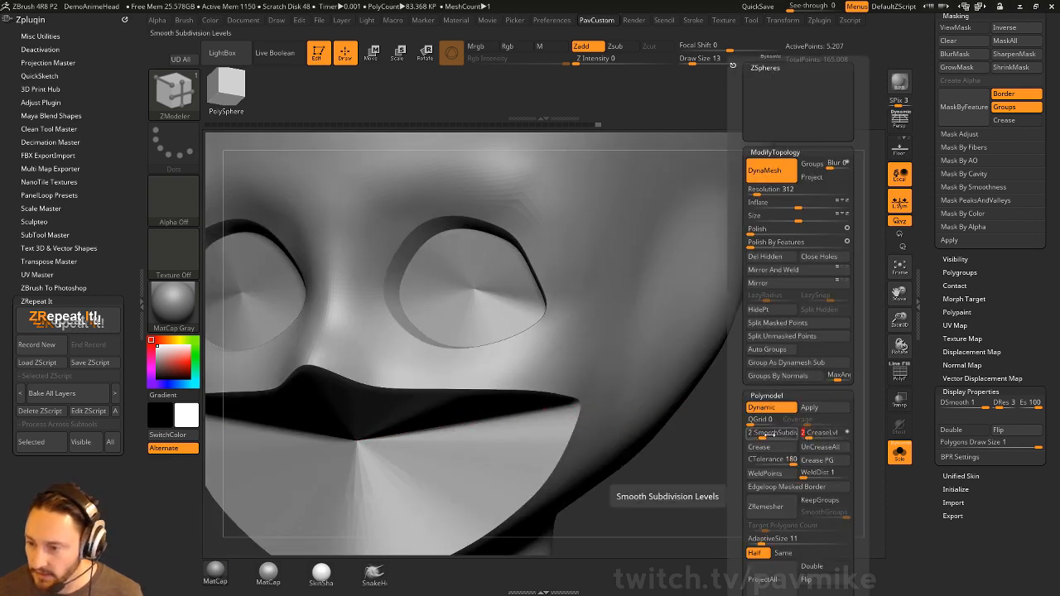
pyautogui.moveTo(763, 434)
pyautogui.mouseDown()
pyautogui.moveTo(763, 424)
pyautogui.moveTo(805, 434)
pyautogui.moveTo(779, 369)
pyautogui.moveTo(796, 356)
pyautogui.moveTo(783, 365)
pyautogui.moveTo(658, 331)
pyautogui.moveTo(671, 329)
pyautogui.mouseUp()
# Show the full head and nudge the smoothed cowl beside the nose bridge with the Move brush.
pyautogui.click(899, 453)
pyautogui.press('s')
pyautogui.press('b')
pyautogui.press('m')
pyautogui.press('v')
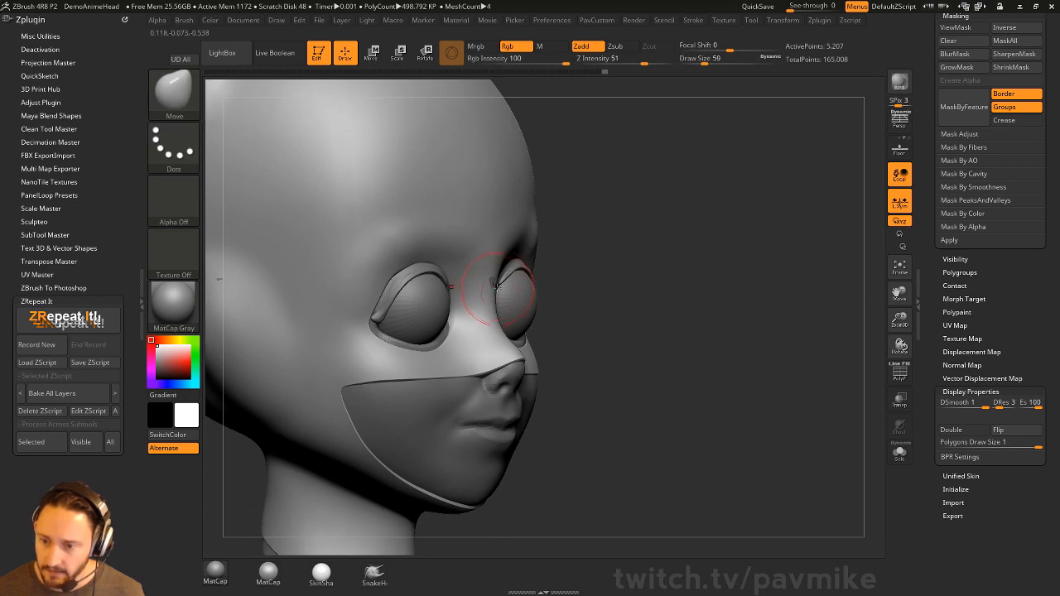
pyautogui.moveTo(493, 281); pyautogui.dragTo(489, 286)
pyautogui.moveTo(802, 291)
pyautogui.keyDown('alt'); pyautogui.mouseDown()
pyautogui.moveTo(754, 280)
pyautogui.moveTo(738, 306)
pyautogui.moveTo(704, 322)
pyautogui.mouseUp(); pyautogui.keyUp('alt')
# Adjust the pointed ears of the cowl symmetrically with the Move brush at a draw size of 74.
pyautogui.press('s')
pyautogui.moveTo(678, 325); pyautogui.dragTo(687, 326)
pyautogui.keyDown('alt'); pyautogui.moveTo(754, 313); pyautogui.dragTo(687, 256); pyautogui.keyUp('alt')
pyautogui.press('s')
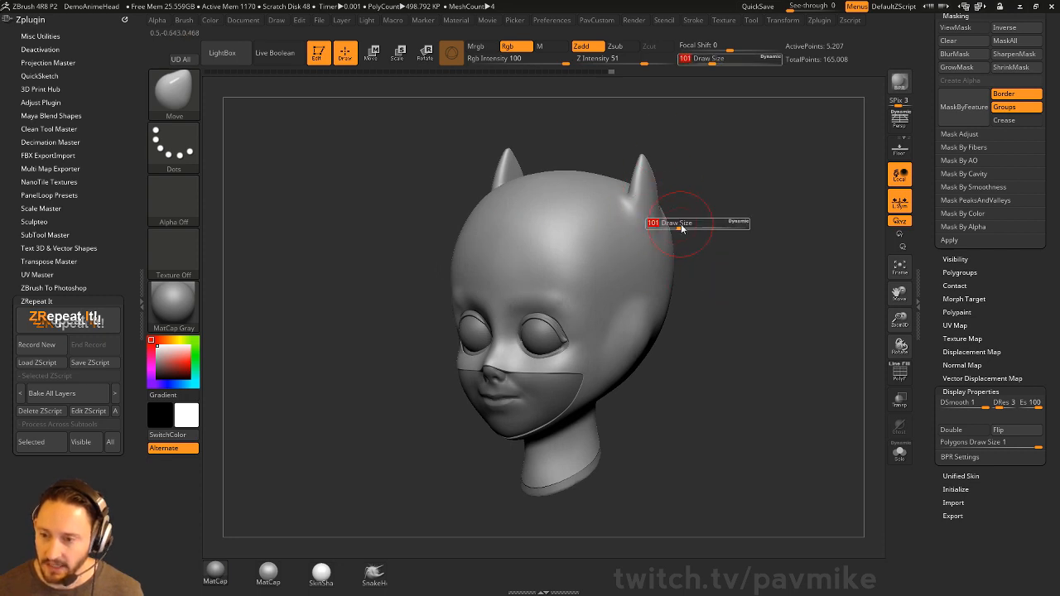
pyautogui.moveTo(655, 224); pyautogui.dragTo(644, 223)
pyautogui.moveTo(644, 174); pyautogui.dragTo(598, 182)
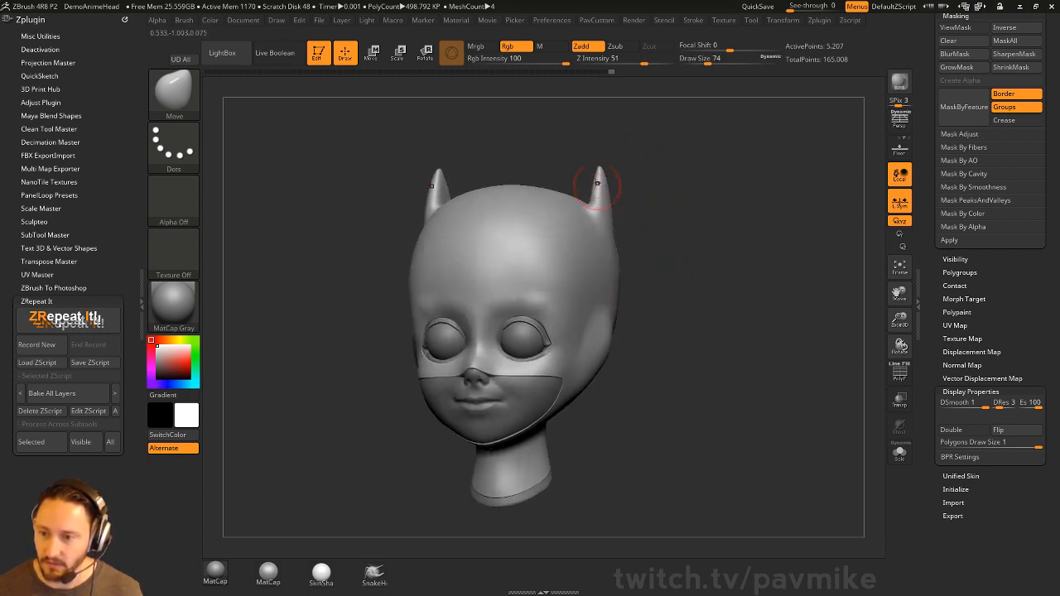
# Examine the whole cowl and its ears from the front, three-quarter and side views.
pyautogui.moveTo(739, 251)
pyautogui.mouseDown()
pyautogui.moveTo(753, 293)
pyautogui.moveTo(737, 284)
pyautogui.moveTo(726, 295)
pyautogui.moveTo(784, 310)
pyautogui.moveTo(729, 309)
pyautogui.moveTo(779, 305)
pyautogui.mouseUp()
pyautogui.press('s')
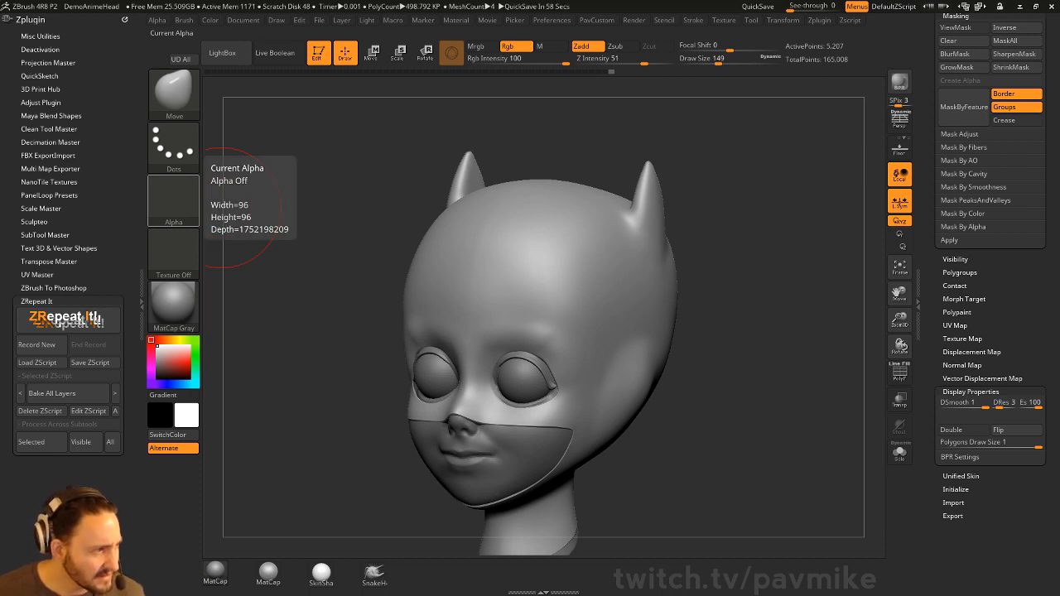
pyautogui.moveTo(814, 358)
pyautogui.mouseDown()
pyautogui.moveTo(798, 419)
pyautogui.moveTo(724, 335)
pyautogui.mouseUp()
pyautogui.press('1')
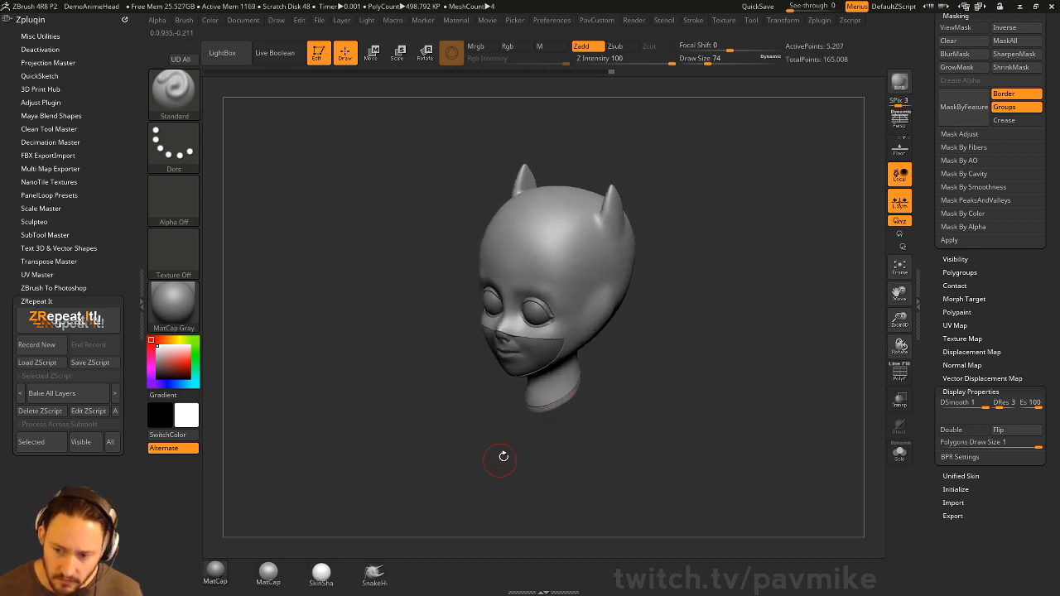
pyautogui.moveTo(593, 362)
pyautogui.mouseDown()
pyautogui.moveTo(750, 358)
pyautogui.moveTo(705, 361)
pyautogui.moveTo(719, 385)
pyautogui.moveTo(708, 388)
pyautogui.mouseUp()
pyautogui.press('s')
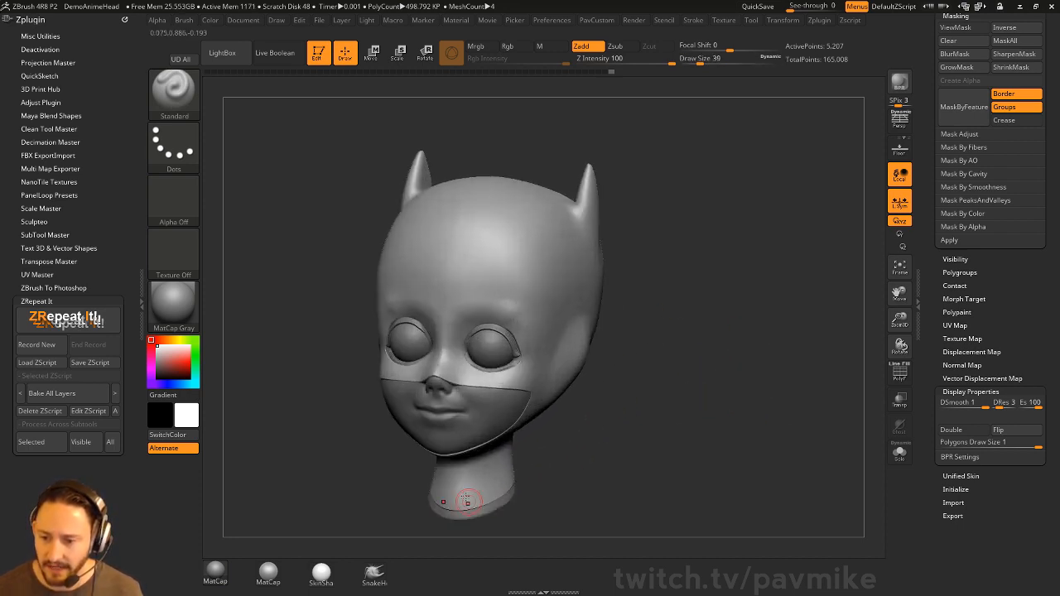
pyautogui.moveTo(610, 471); pyautogui.dragTo(633, 488)
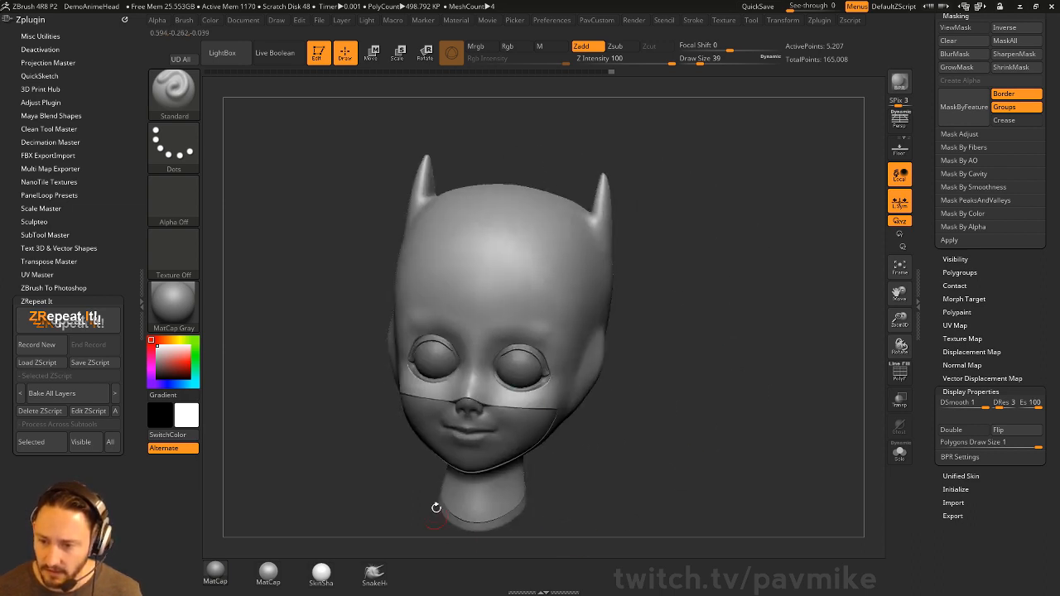
pyautogui.moveTo(436, 508); pyautogui.dragTo(508, 481)
pyautogui.moveTo(709, 358); pyautogui.dragTo(731, 287)
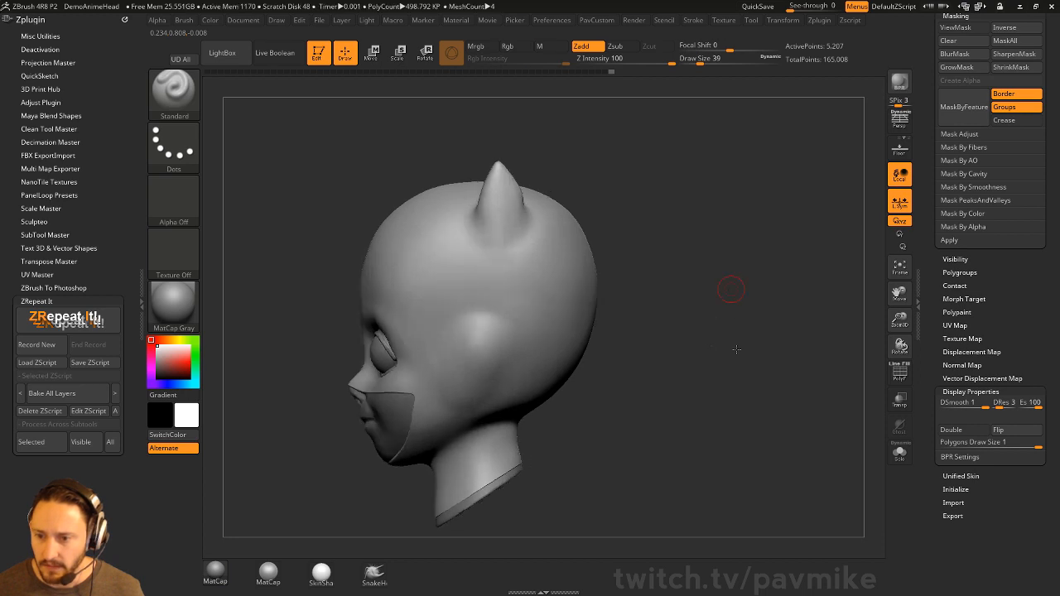
# Reshape the rear edge of the cowl's ears in side view with the Move brush.
pyautogui.keyDown('alt'); pyautogui.moveTo(631, 155); pyautogui.dragTo(545, 259); pyautogui.keyUp('alt')
pyautogui.press('b')
pyautogui.press('m')
pyautogui.press('v')
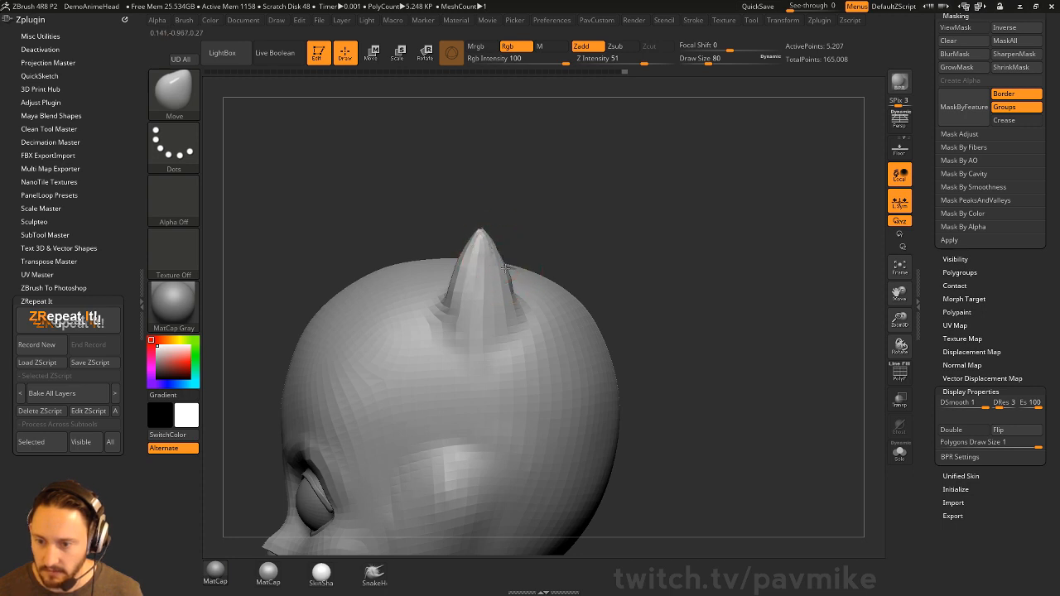
pyautogui.moveTo(533, 246)
pyautogui.mouseDown()
pyautogui.moveTo(473, 248)
pyautogui.moveTo(502, 252)
pyautogui.mouseUp()
pyautogui.press('s')
pyautogui.moveTo(505, 253)
pyautogui.mouseDown()
pyautogui.moveTo(561, 253)
pyautogui.moveTo(533, 253)
pyautogui.mouseUp()
pyautogui.keyDown('shift'); pyautogui.moveTo(736, 248); pyautogui.dragTo(738, 256); pyautogui.keyUp('shift')
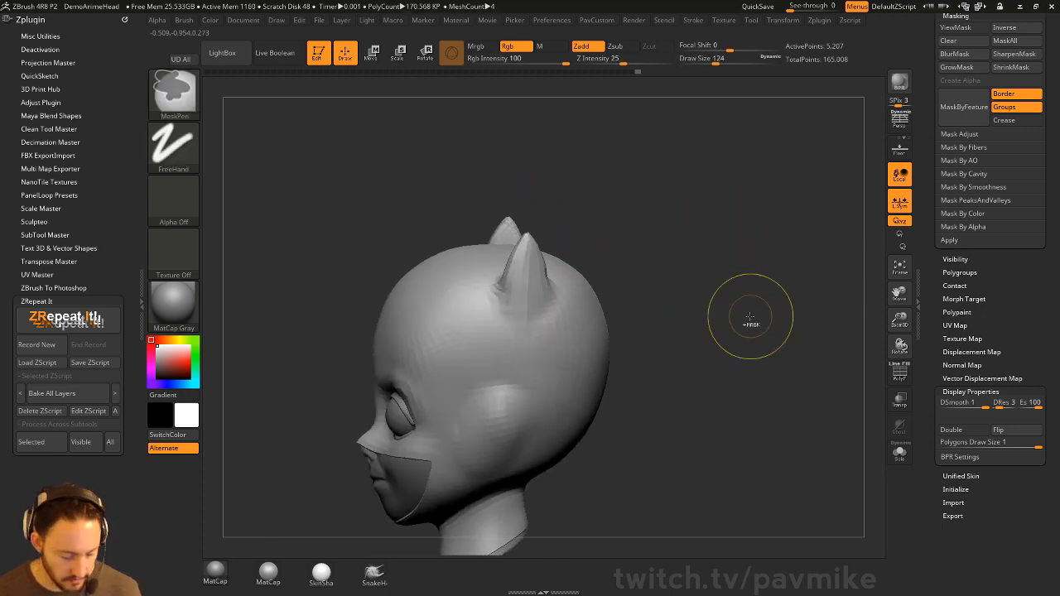
# Subdivide the cowl mesh one level and adjust its side near the cheek with the Move brush.
pyautogui.press('s')
pyautogui.moveTo(720, 319); pyautogui.dragTo(708, 319)
pyautogui.moveTo(708, 319)
pyautogui.mouseDown()
pyautogui.moveTo(776, 355)
pyautogui.moveTo(696, 249)
pyautogui.moveTo(696, 323)
pyautogui.mouseUp()
pyautogui.press('s')
pyautogui.keyDown('alt'); pyautogui.moveTo(651, 398); pyautogui.dragTo(754, 383); pyautogui.keyUp('alt')
pyautogui.moveTo(689, 432)
pyautogui.mouseDown()
pyautogui.moveTo(618, 407)
pyautogui.moveTo(642, 406)
pyautogui.mouseUp()
pyautogui.press('s')
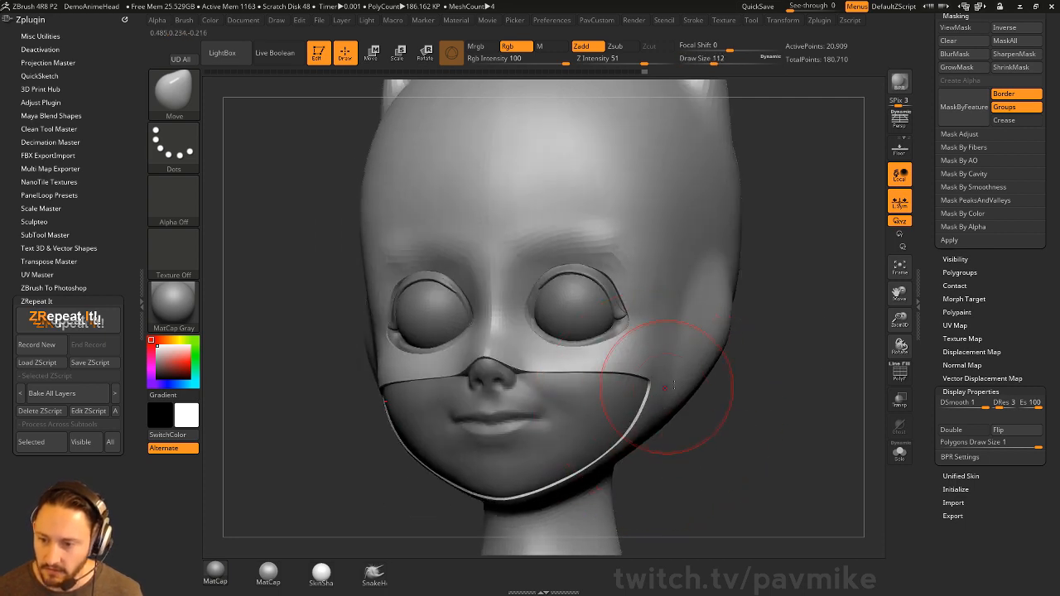
pyautogui.moveTo(729, 369); pyautogui.dragTo(688, 391)
# Refine the cowl around the nose bridge and inner eye edges with the Move brush, reducing the draw size to 71.
pyautogui.press('s')
pyautogui.moveTo(492, 372); pyautogui.dragTo(481, 372)
pyautogui.moveTo(455, 362); pyautogui.dragTo(465, 400, button='right')
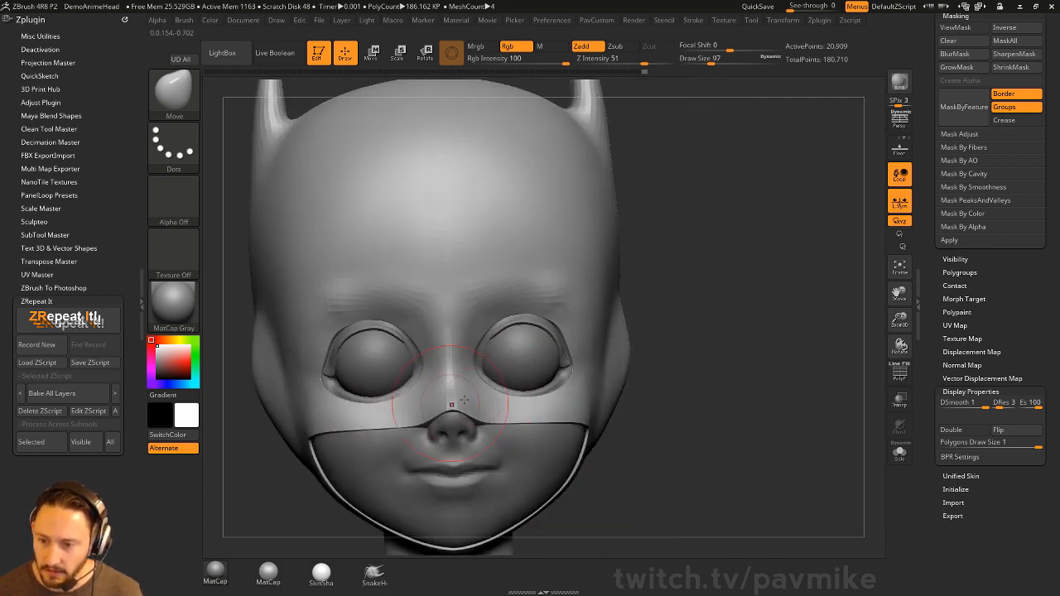
pyautogui.moveTo(452, 365); pyautogui.dragTo(461, 262, button='right')
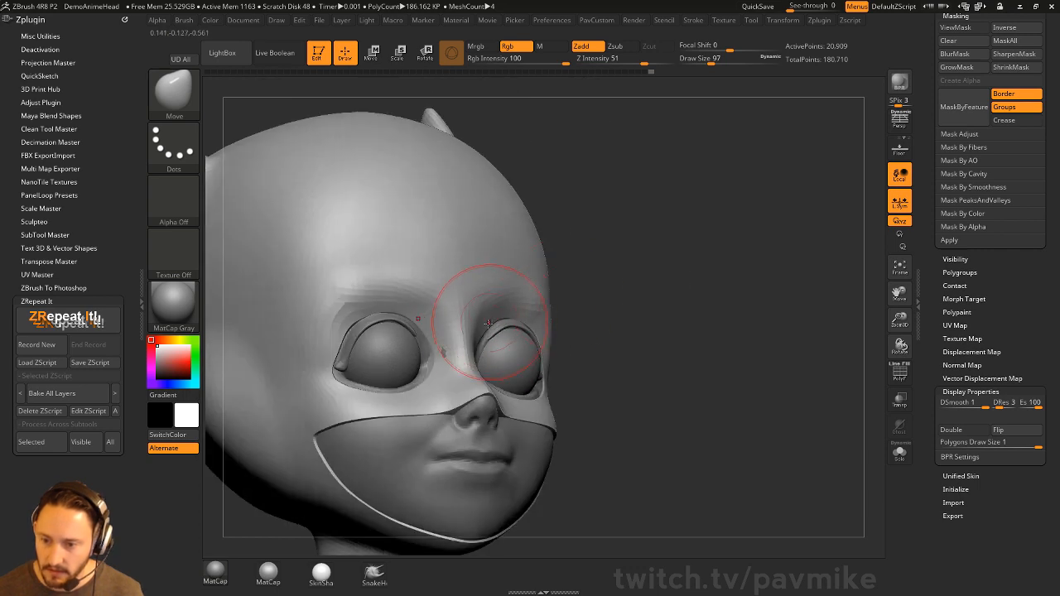
pyautogui.moveTo(488, 324); pyautogui.dragTo(433, 364, button='right')
pyautogui.moveTo(428, 350); pyautogui.dragTo(431, 356)
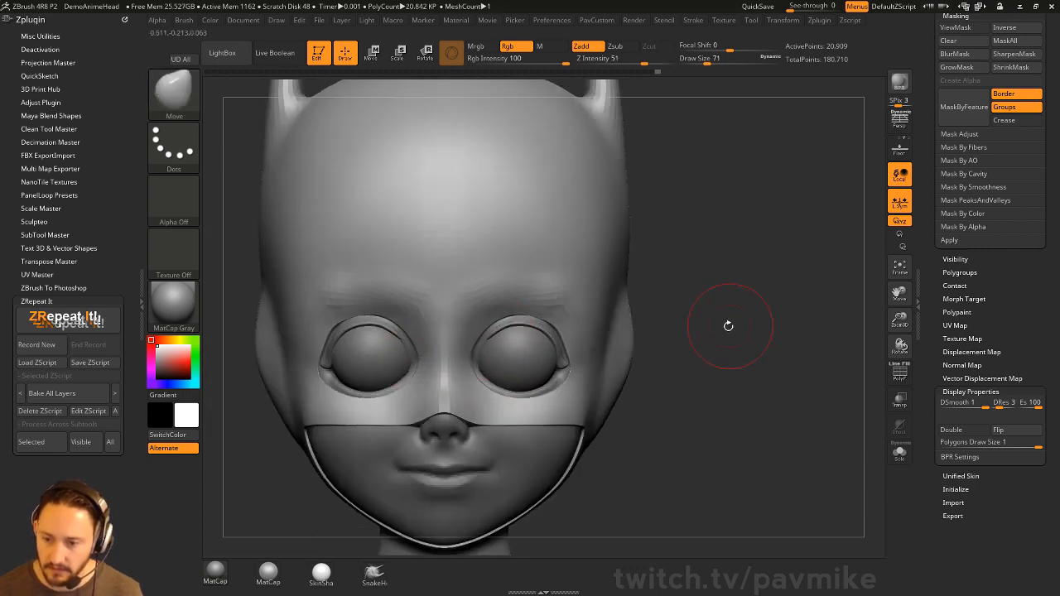
# Try raising brow ridges above the eyes with the Standard brush at Z intensity 100.
pyautogui.keyDown('shift'); pyautogui.moveTo(729, 326); pyautogui.dragTo(757, 354); pyautogui.keyUp('shift')
pyautogui.press('b')
pyautogui.press('c')
pyautogui.press('l')
pyautogui.moveTo(762, 315); pyautogui.dragTo(801, 320)
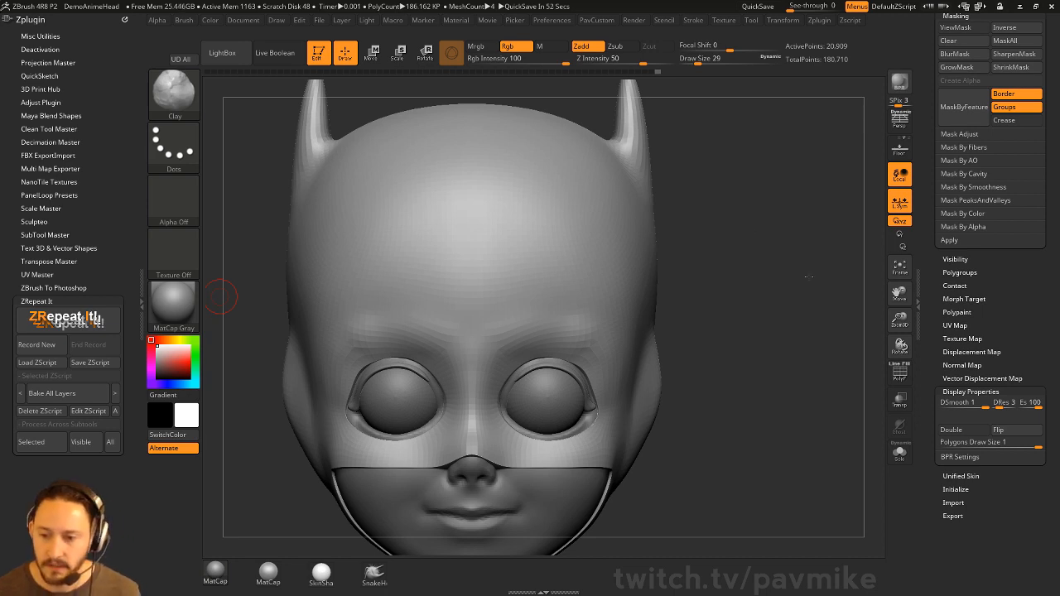
pyautogui.moveTo(222, 296); pyautogui.dragTo(750, 242)
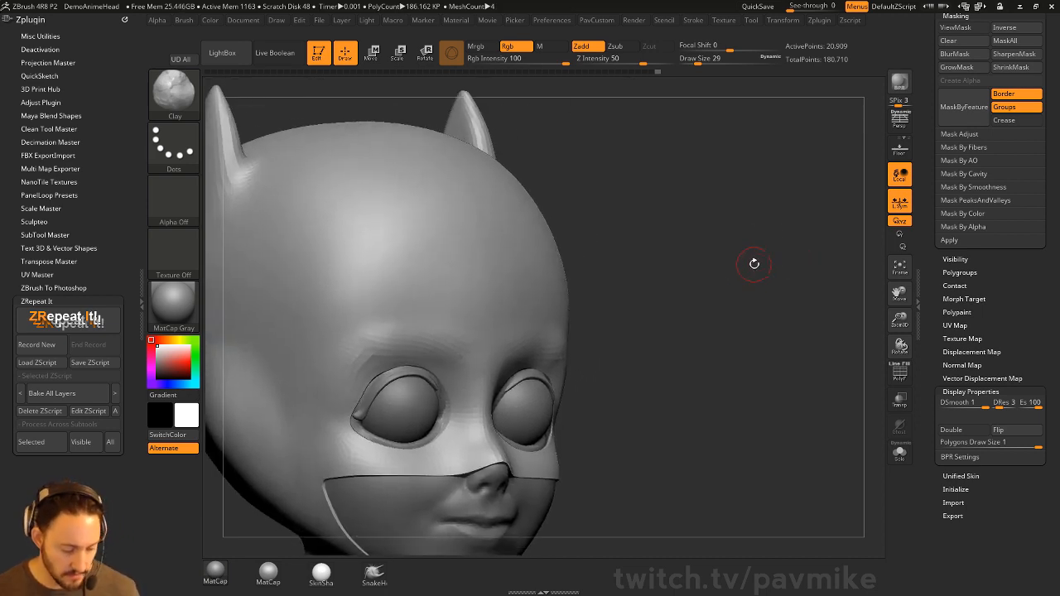
pyautogui.press('b')
pyautogui.press('s')
pyautogui.press('t')
pyautogui.moveTo(356, 375)
pyautogui.mouseDown()
pyautogui.moveTo(384, 350)
pyautogui.moveTo(435, 348)
pyautogui.mouseUp()
pyautogui.keyDown('alt'); pyautogui.moveTo(659, 301); pyautogui.dragTo(635, 317); pyautogui.keyUp('alt')
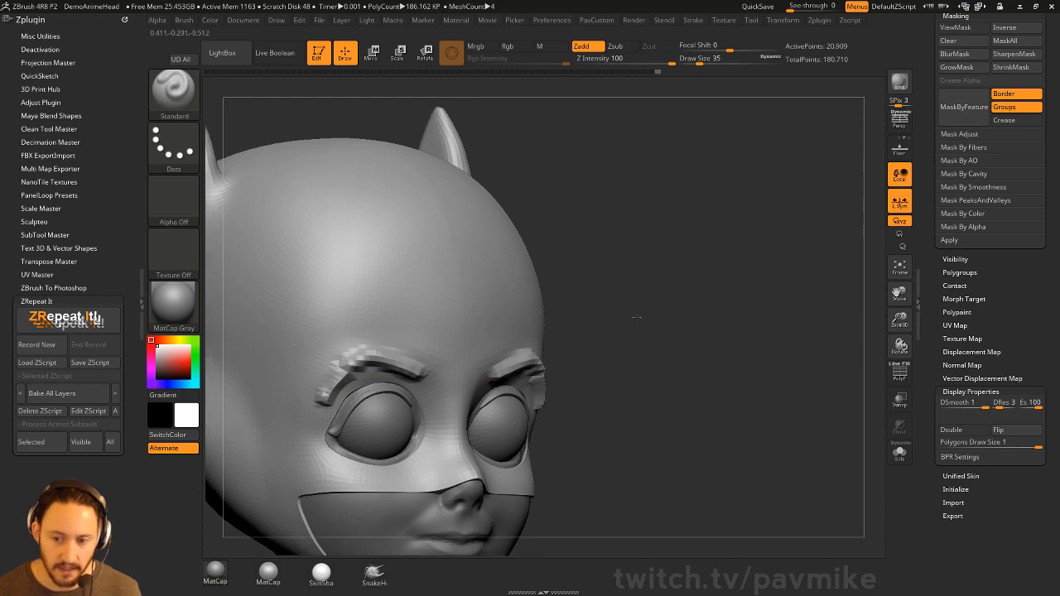
pyautogui.hotkey('ctrl', 'z')
# Reset the Standard brush to its defaults and set its Z intensity to 35.
pyautogui.moveTo(635, 59); pyautogui.dragTo(605, 64)
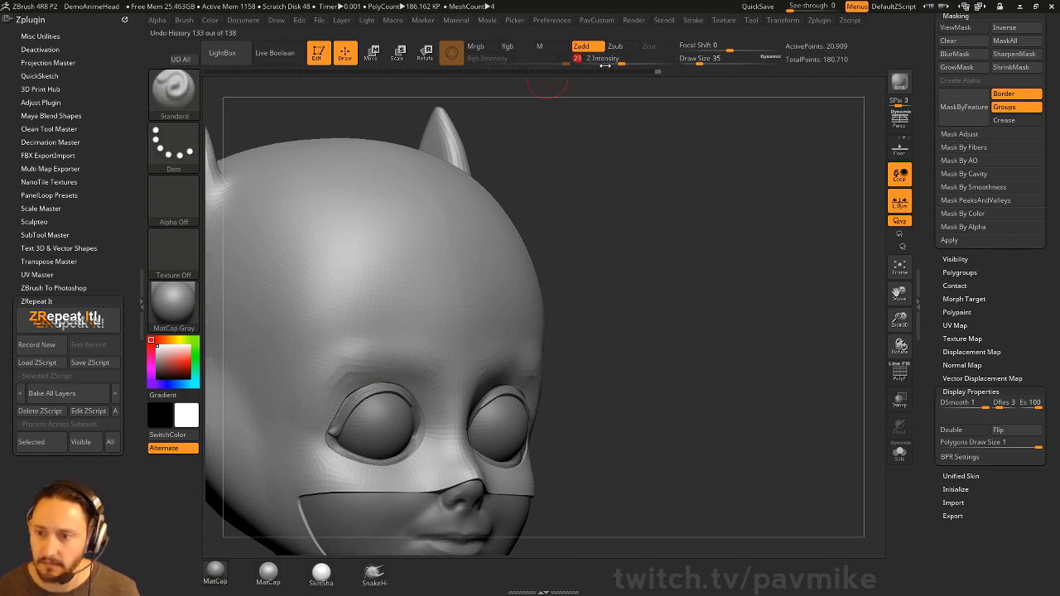
pyautogui.click(184, 20)
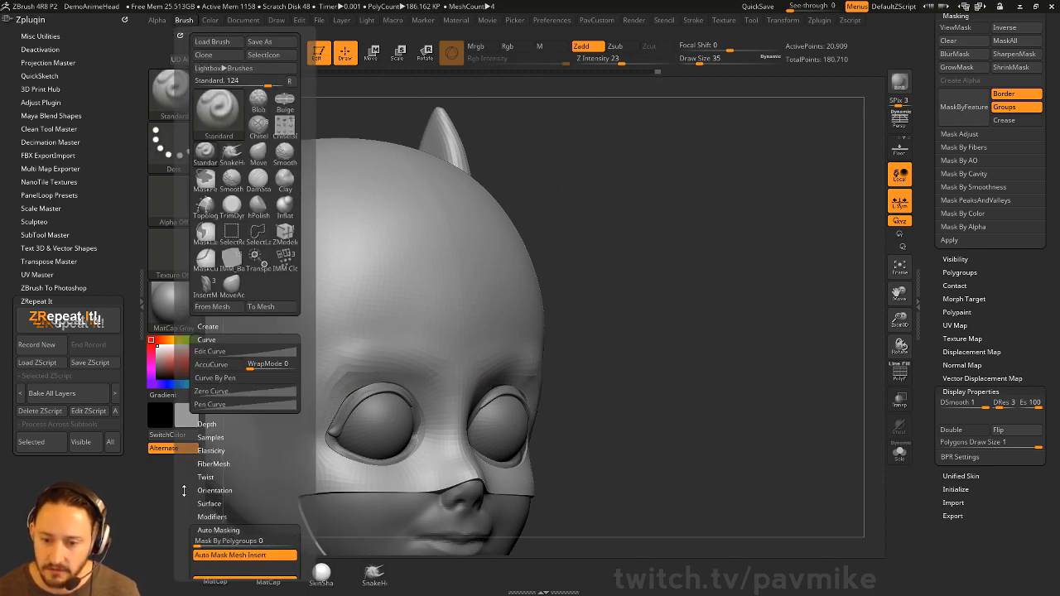
pyautogui.moveTo(184, 492); pyautogui.dragTo(220, 308)
pyautogui.click(230, 341)
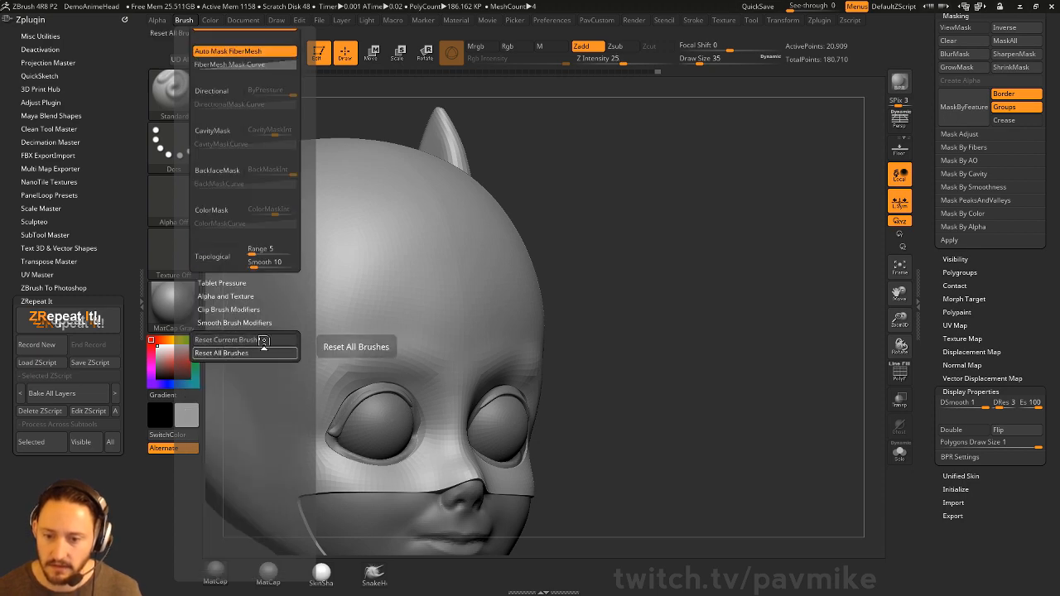
pyautogui.moveTo(668, 239)
pyautogui.mouseDown()
pyautogui.moveTo(669, 194)
pyautogui.moveTo(688, 178)
pyautogui.mouseUp()
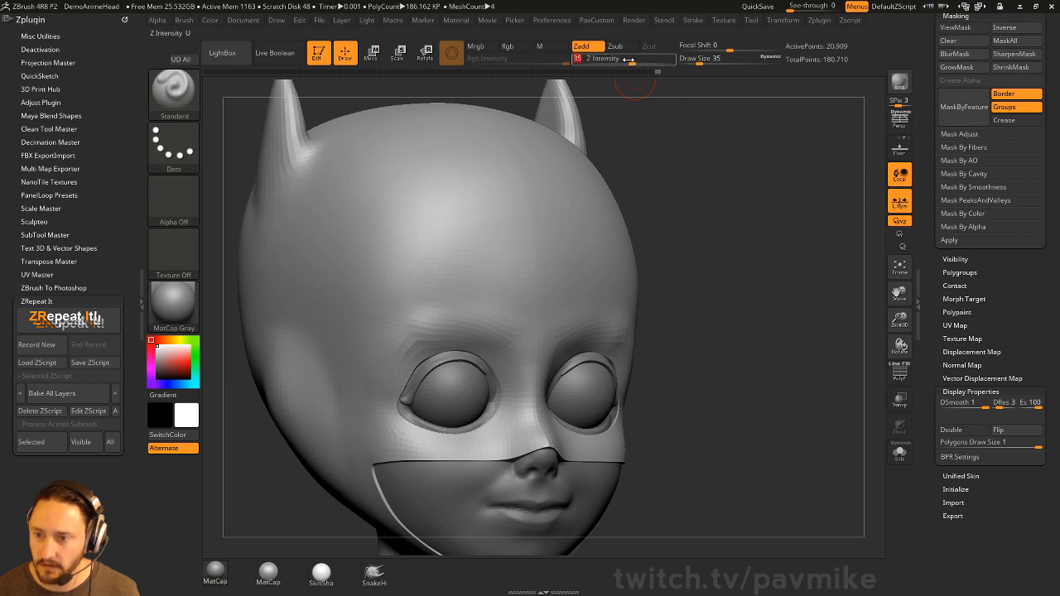
# Try a brow stroke above the eye with the Standard brush at Z intensity 35 and undo it.
pyautogui.moveTo(497, 338); pyautogui.dragTo(426, 331)
pyautogui.keyDown('alt'); pyautogui.moveTo(726, 274); pyautogui.dragTo(708, 281); pyautogui.keyUp('alt')
pyautogui.hotkey('ctrl', 'z')
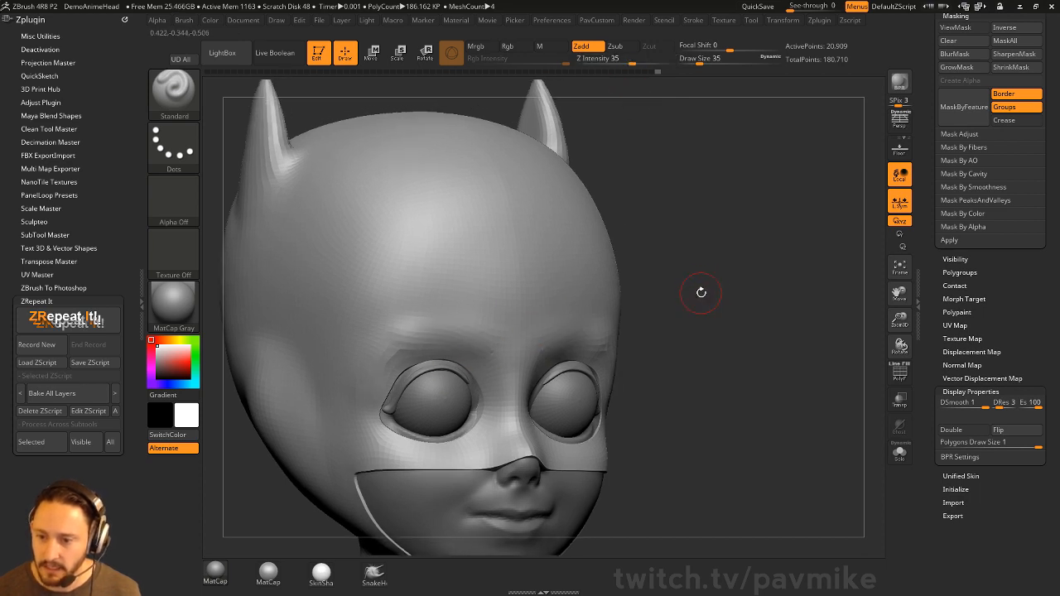
# Sculpt slanted brow ridges above both eyes with the Standard brush at draw size 33 and Z intensity 35.
pyautogui.press('2')
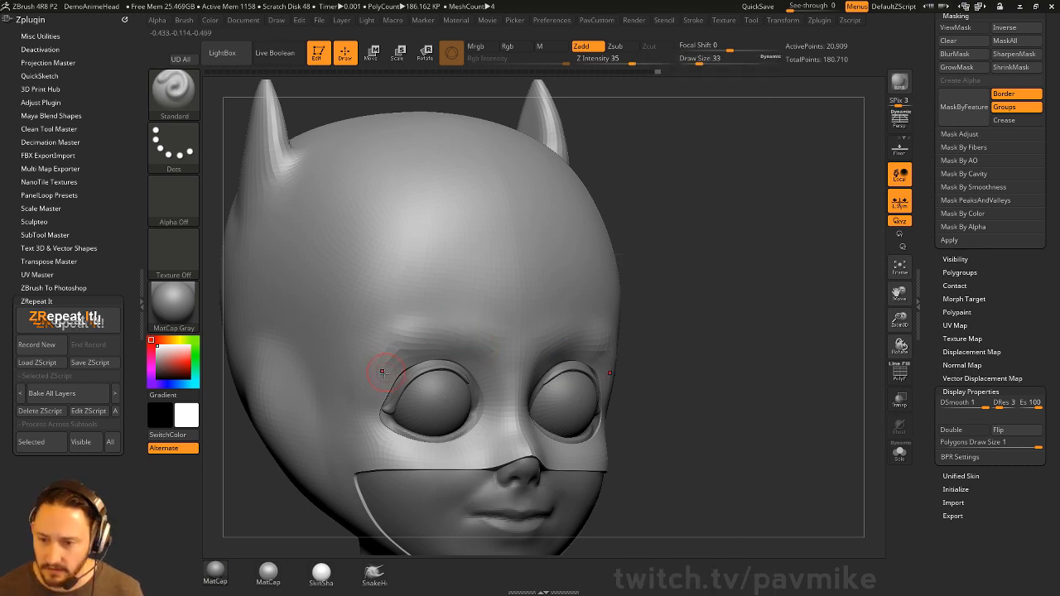
pyautogui.moveTo(408, 334)
pyautogui.mouseDown()
pyautogui.moveTo(479, 330)
pyautogui.moveTo(489, 340)
pyautogui.mouseUp()
pyautogui.moveTo(749, 308); pyautogui.dragTo(681, 302)
pyautogui.moveTo(609, 331); pyautogui.dragTo(557, 340)
pyautogui.keyDown('alt'); pyautogui.moveTo(818, 296); pyautogui.dragTo(792, 304); pyautogui.keyUp('alt')
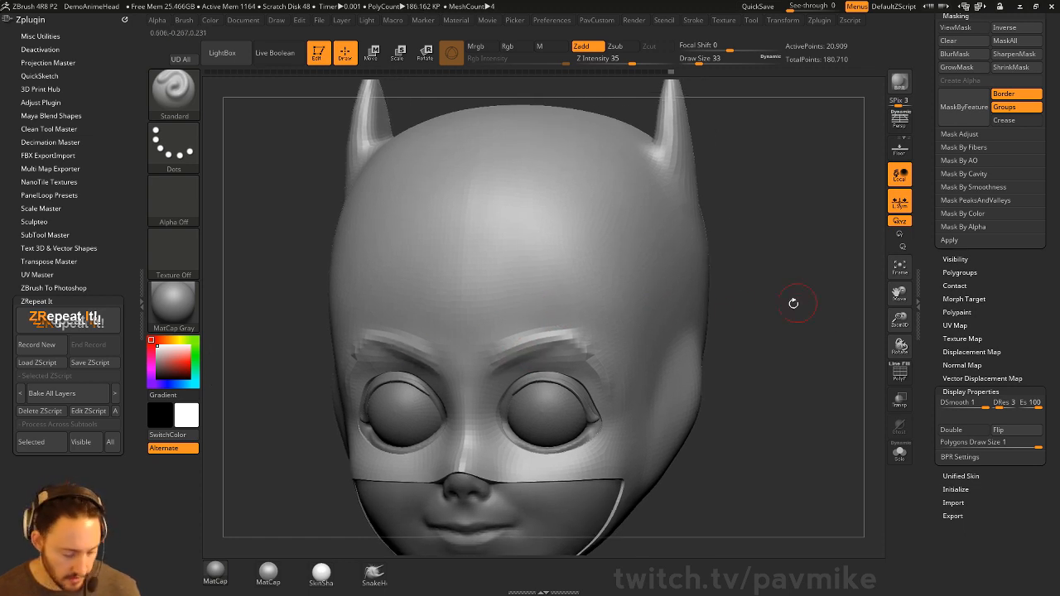
# Thicken the brow ridges across their full length with the Clay brush at a draw size of 54.
pyautogui.press('b')
pyautogui.press('c')
pyautogui.press('l')
pyautogui.press('s')
pyautogui.moveTo(492, 367); pyautogui.dragTo(575, 330)
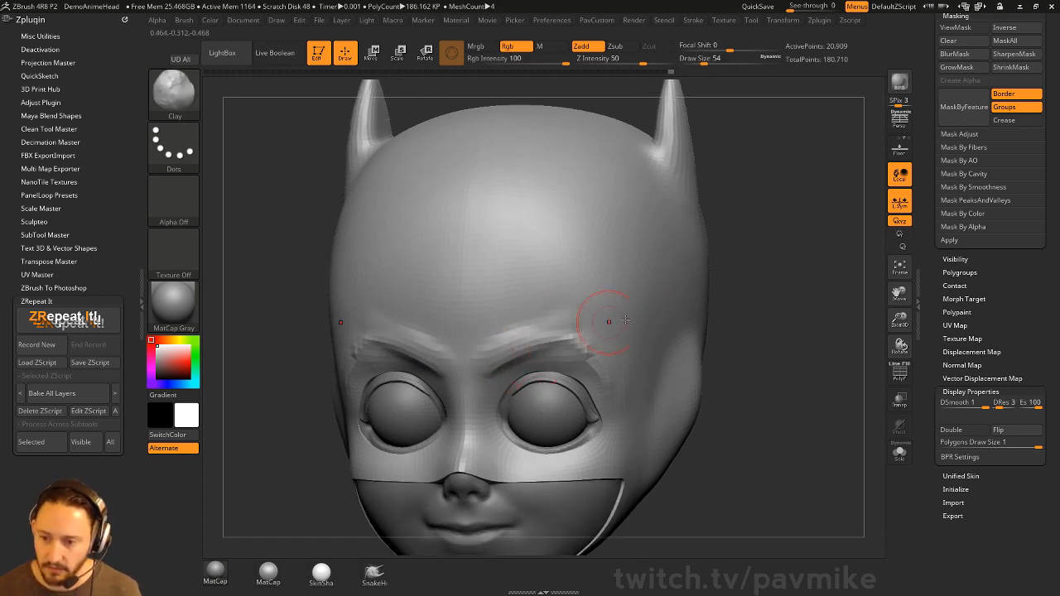
pyautogui.moveTo(608, 322); pyautogui.dragTo(585, 313, button='right')
pyautogui.moveTo(801, 292); pyautogui.dragTo(631, 235)
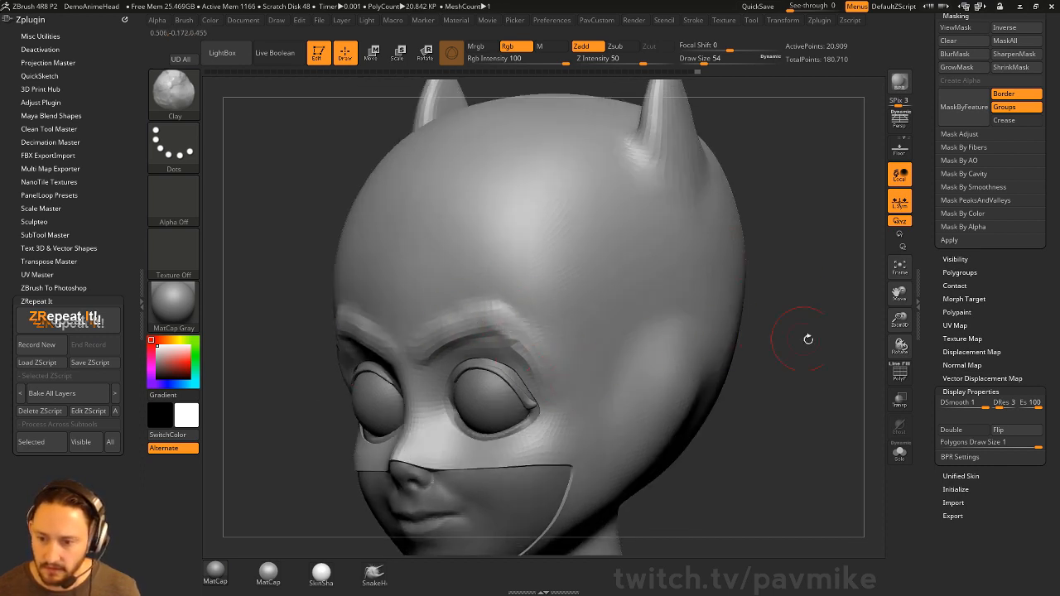
pyautogui.moveTo(808, 339); pyautogui.dragTo(804, 299)
pyautogui.moveTo(392, 315); pyautogui.dragTo(424, 308)
# Shape the cowl's nose bridge and nose tip in profile with the Move brush at a draw size of 54.
pyautogui.moveTo(734, 323)
pyautogui.mouseDown()
pyautogui.moveTo(731, 284)
pyautogui.moveTo(925, 281)
pyautogui.moveTo(722, 291)
pyautogui.moveTo(730, 299)
pyautogui.mouseUp()
pyautogui.press('s')
pyautogui.moveTo(492, 349); pyautogui.dragTo(482, 351)
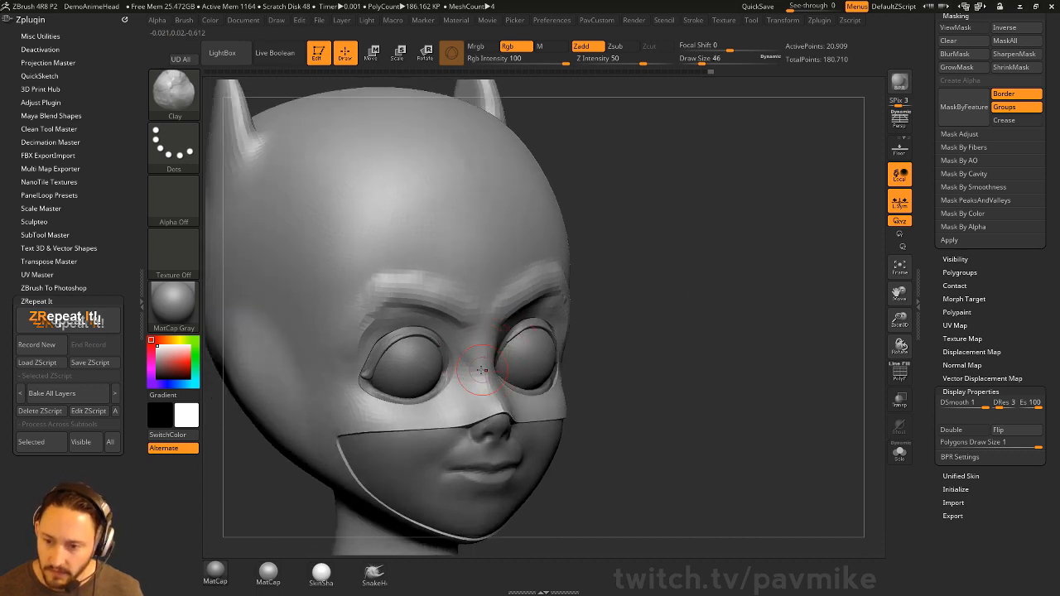
pyautogui.moveTo(735, 279); pyautogui.dragTo(614, 313)
pyautogui.press('b')
pyautogui.press('m')
pyautogui.press('v')
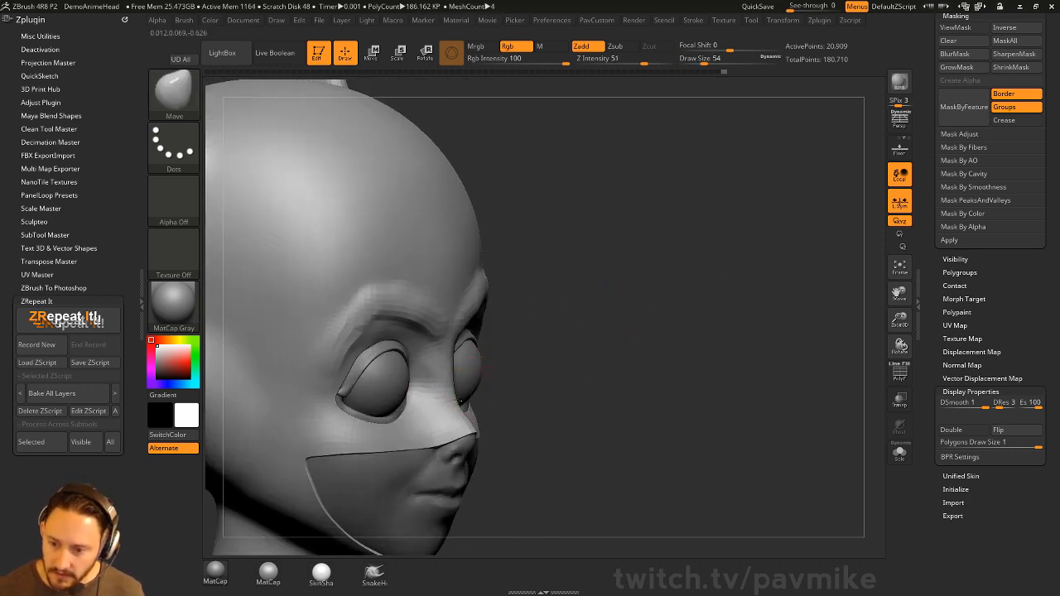
pyautogui.moveTo(583, 400); pyautogui.dragTo(447, 407)
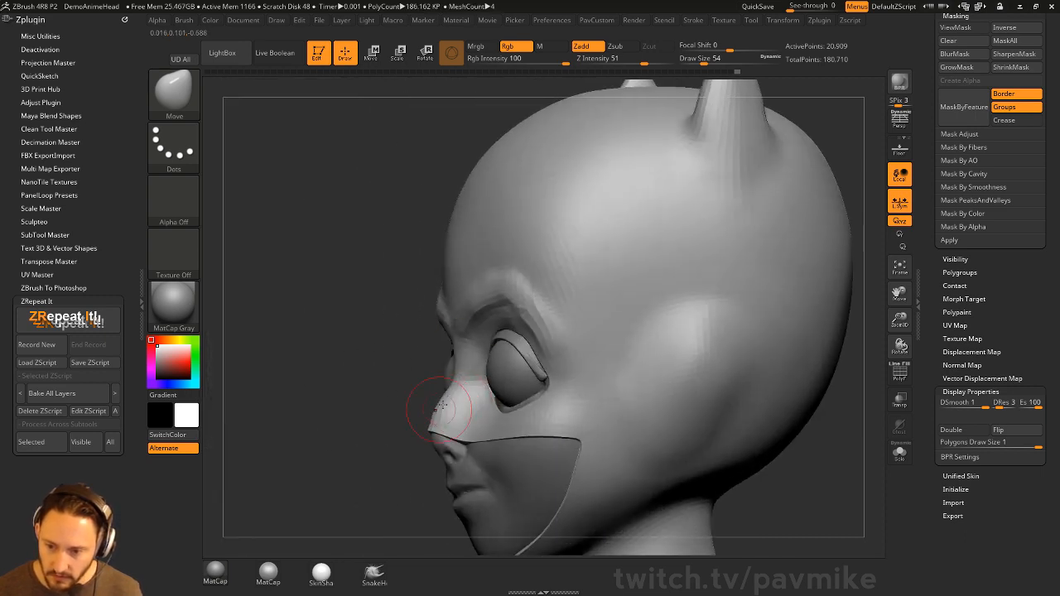
pyautogui.moveTo(394, 414); pyautogui.dragTo(457, 374)
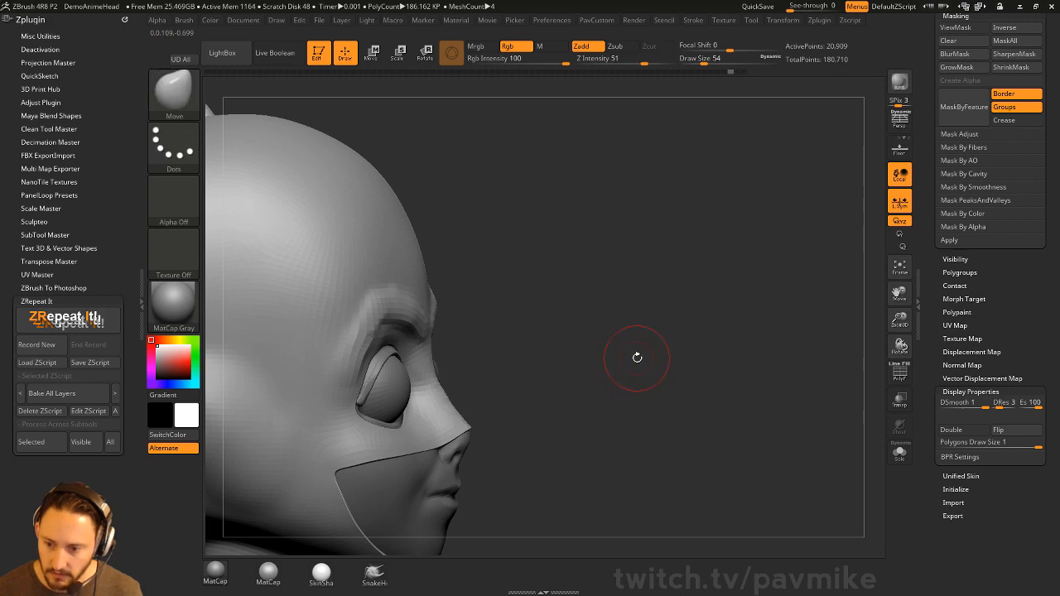
# Build up a raised ridge from each ear base down the temple to the outer brow with the Standard brush at draw size 39.
pyautogui.moveTo(635, 362)
pyautogui.mouseDown()
pyautogui.moveTo(721, 301)
pyautogui.moveTo(707, 305)
pyautogui.moveTo(662, 282)
pyautogui.moveTo(715, 281)
pyautogui.moveTo(638, 289)
pyautogui.mouseUp()
pyautogui.press('b')
pyautogui.press('c')
pyautogui.press('l')
pyautogui.press('b')
pyautogui.press('s')
pyautogui.press('t')
pyautogui.moveTo(530, 236); pyautogui.dragTo(499, 371)
pyautogui.moveTo(663, 323)
pyautogui.keyDown('alt'); pyautogui.mouseDown()
pyautogui.moveTo(666, 279)
pyautogui.moveTo(631, 282)
pyautogui.mouseUp(); pyautogui.keyUp('alt')
pyautogui.moveTo(514, 249); pyautogui.dragTo(479, 354)
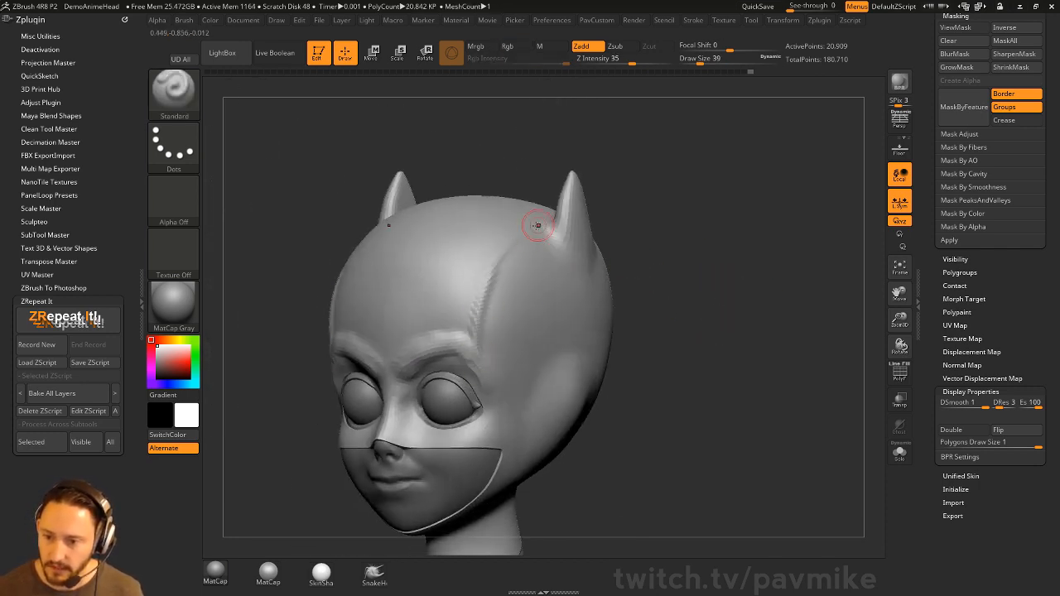
pyautogui.moveTo(539, 227); pyautogui.dragTo(490, 377)
pyautogui.moveTo(676, 234)
pyautogui.keyDown('alt'); pyautogui.mouseDown()
pyautogui.moveTo(662, 226)
pyautogui.moveTo(516, 268)
pyautogui.moveTo(464, 308)
pyautogui.mouseUp(); pyautogui.keyUp('alt')
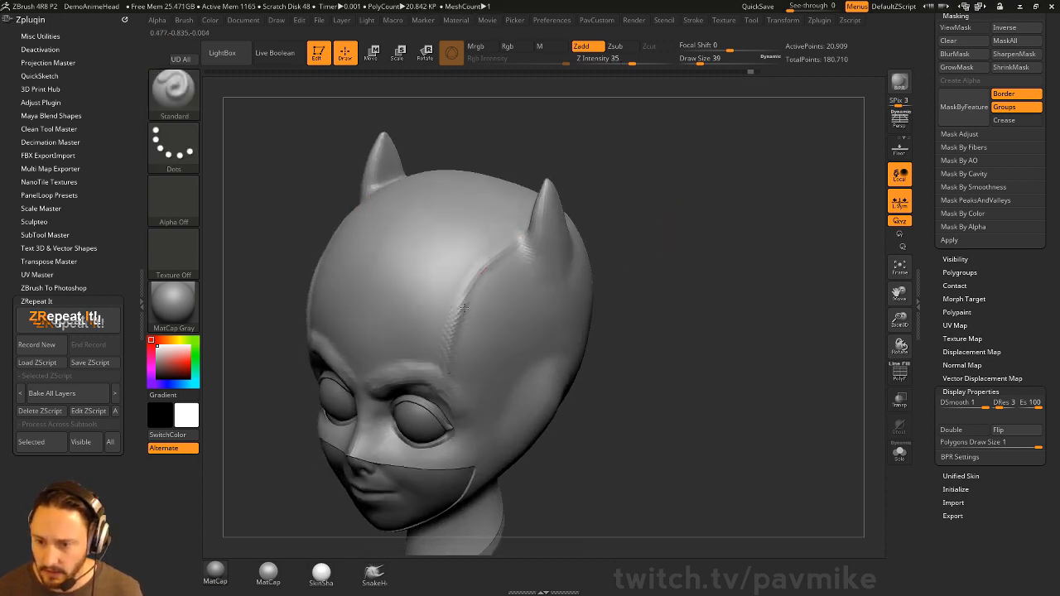
pyautogui.moveTo(623, 332); pyautogui.dragTo(478, 341)
pyautogui.moveTo(627, 231); pyautogui.dragTo(538, 236)
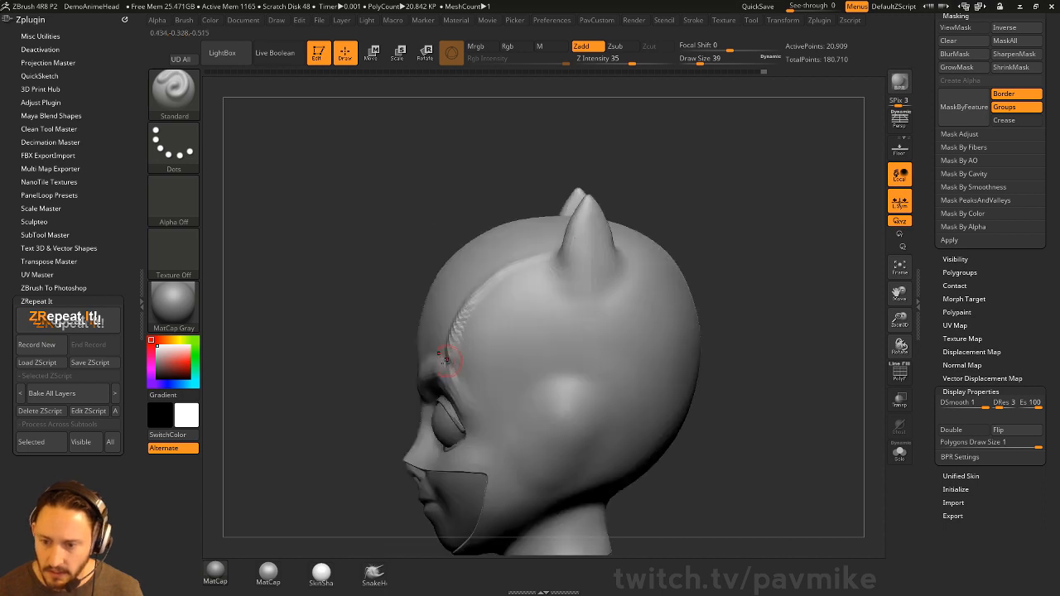
# Adjust the area where the temple ridge meets the outer brow with the Move brush.
pyautogui.press('s')
pyautogui.press('b')
pyautogui.press('m')
pyautogui.press('v')
pyautogui.press('s')
pyautogui.moveTo(448, 360)
pyautogui.mouseDown()
pyautogui.moveTo(435, 359)
pyautogui.moveTo(447, 358)
pyautogui.mouseUp()
pyautogui.press('s')
pyautogui.moveTo(384, 372); pyautogui.dragTo(457, 338)
# Fill out the brow ridge with the Clay brush at draw size 59 and smooth the upper temple ridge toward the ear.
pyautogui.press('b')
pyautogui.press('c')
pyautogui.press('l')
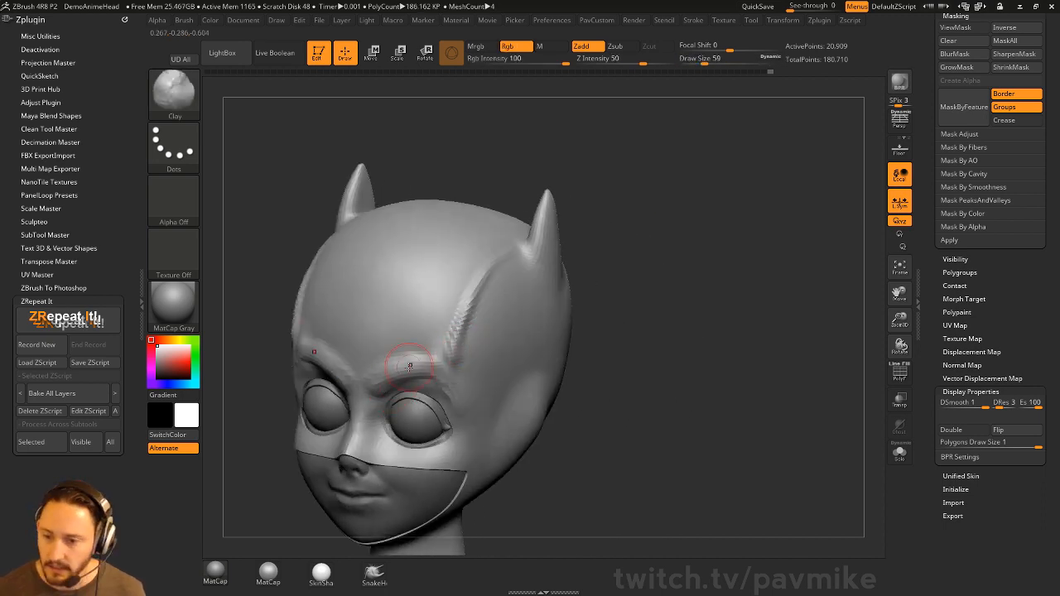
pyautogui.moveTo(409, 367); pyautogui.dragTo(440, 365)
pyautogui.moveTo(598, 238); pyautogui.dragTo(510, 273)
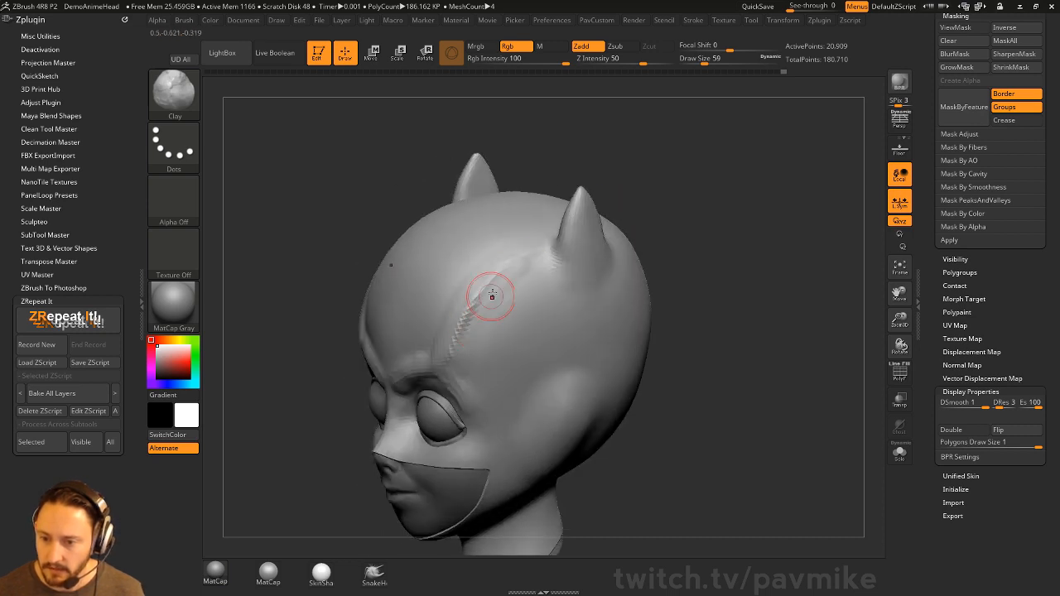
pyautogui.moveTo(705, 313); pyautogui.dragTo(737, 319)
pyautogui.moveTo(500, 328)
pyautogui.keyDown('shift'); pyautogui.mouseDown()
pyautogui.moveTo(528, 268)
pyautogui.moveTo(507, 290)
pyautogui.moveTo(514, 254)
pyautogui.mouseUp(); pyautogui.keyUp('shift')
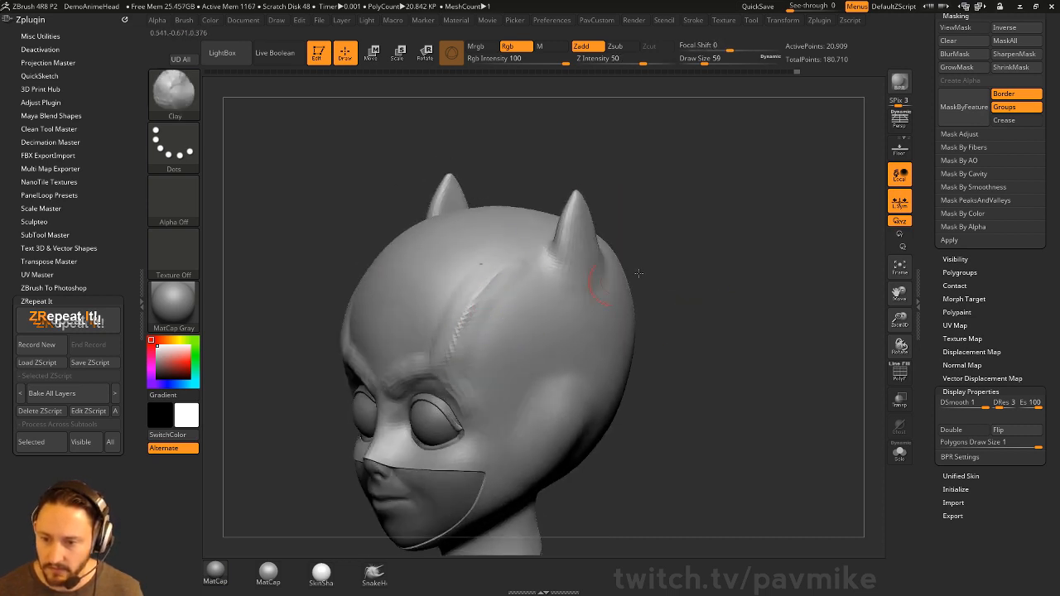
# Smooth the temple ridge and brow centre, keeping the mask at subdivision level 2.
pyautogui.moveTo(662, 286)
pyautogui.mouseDown()
pyautogui.moveTo(746, 299)
pyautogui.moveTo(613, 282)
pyautogui.mouseUp()
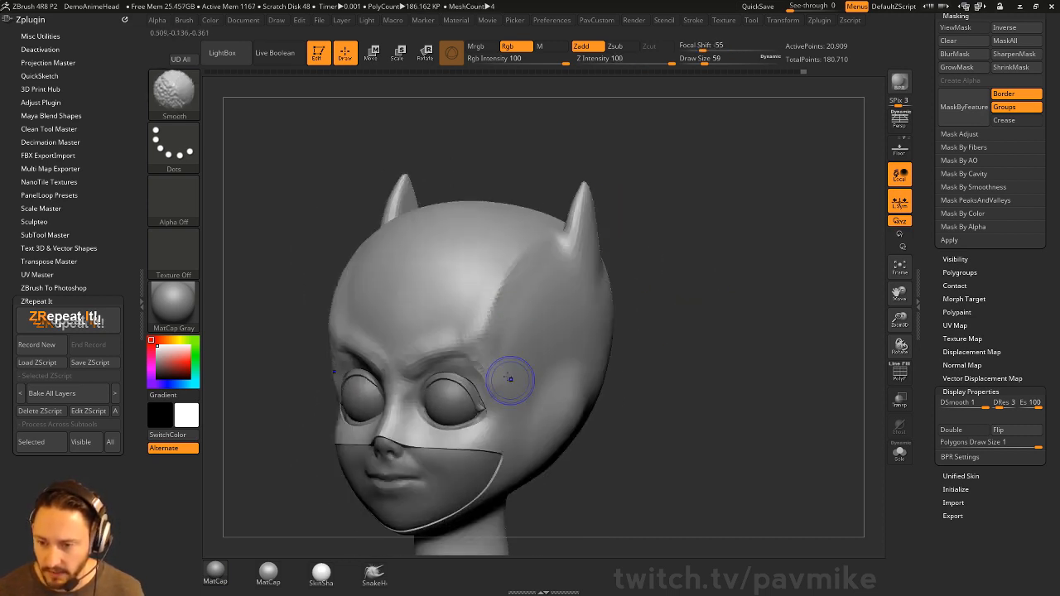
pyautogui.moveTo(933, 229); pyautogui.dragTo(934, 398)
pyautogui.moveTo(930, 226); pyautogui.dragTo(936, 334)
pyautogui.moveTo(723, 304); pyautogui.dragTo(745, 306)
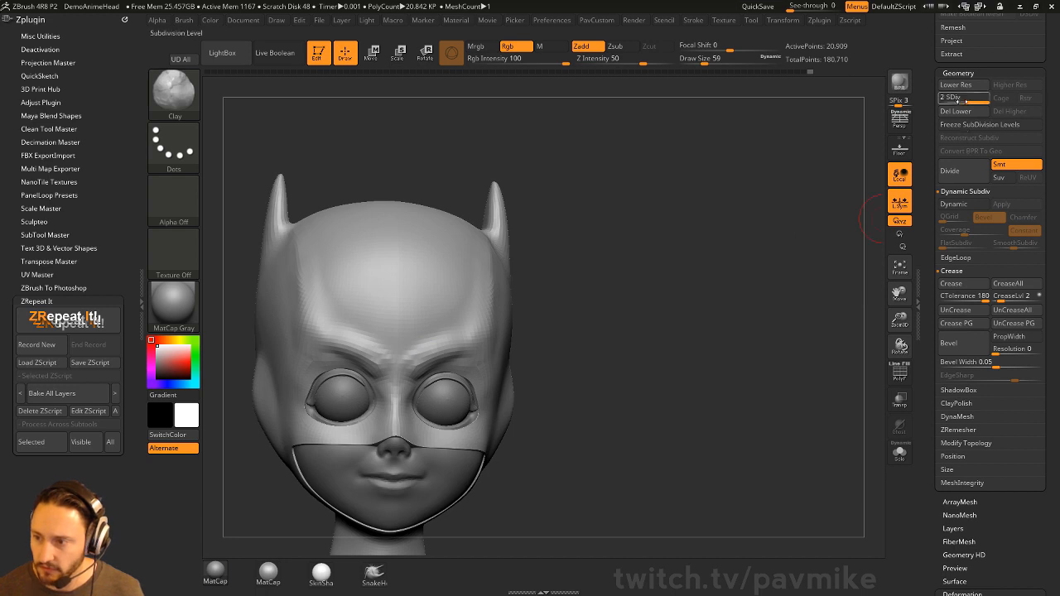
pyautogui.moveTo(961, 98)
pyautogui.mouseDown()
pyautogui.moveTo(937, 100)
pyautogui.moveTo(981, 98)
pyautogui.mouseUp()
pyautogui.moveTo(681, 275); pyautogui.dragTo(719, 277)
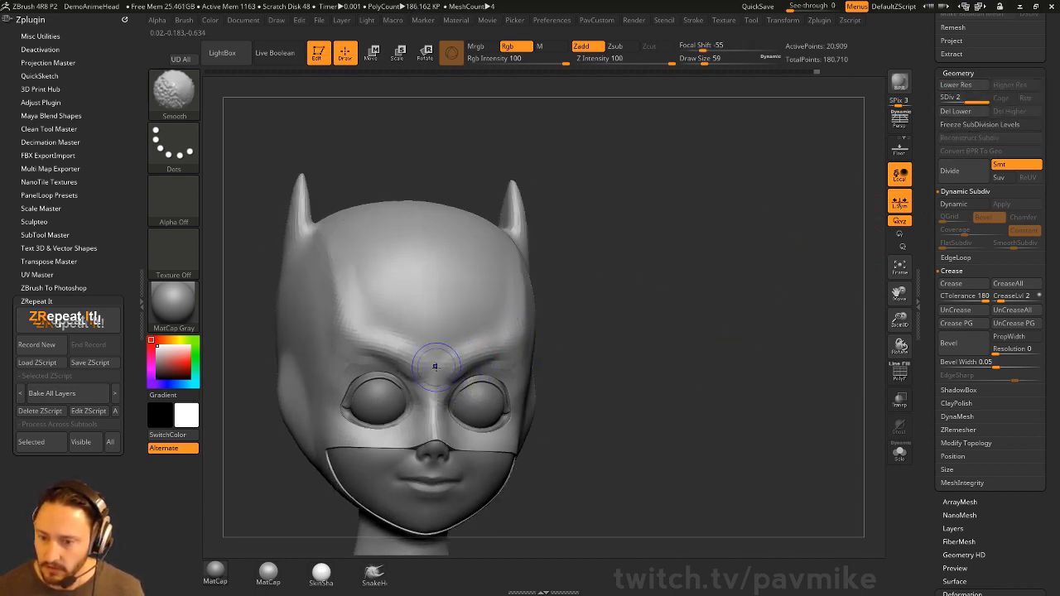
pyautogui.moveTo(654, 305)
pyautogui.keyDown('alt'); pyautogui.mouseDown()
pyautogui.moveTo(616, 310)
pyautogui.moveTo(768, 294)
pyautogui.moveTo(727, 284)
pyautogui.moveTo(758, 290)
pyautogui.mouseUp(); pyautogui.keyUp('alt')
# Build up the outer brow where it meets the temple ridge with the Standard brush at draw size 46.
pyautogui.press('b')
pyautogui.press('s')
pyautogui.press('t')
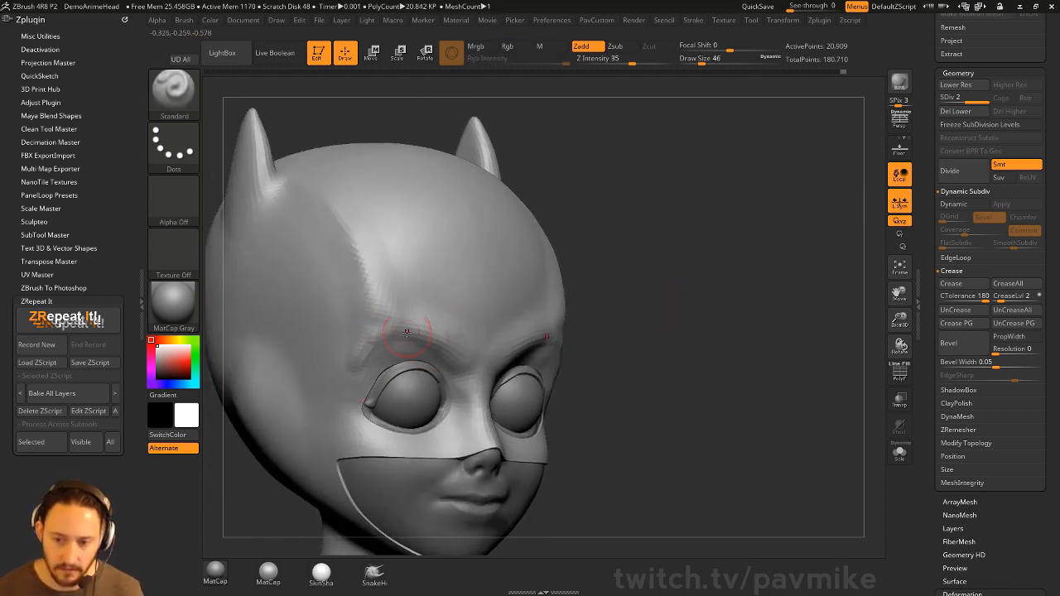
pyautogui.moveTo(603, 273); pyautogui.dragTo(519, 260)
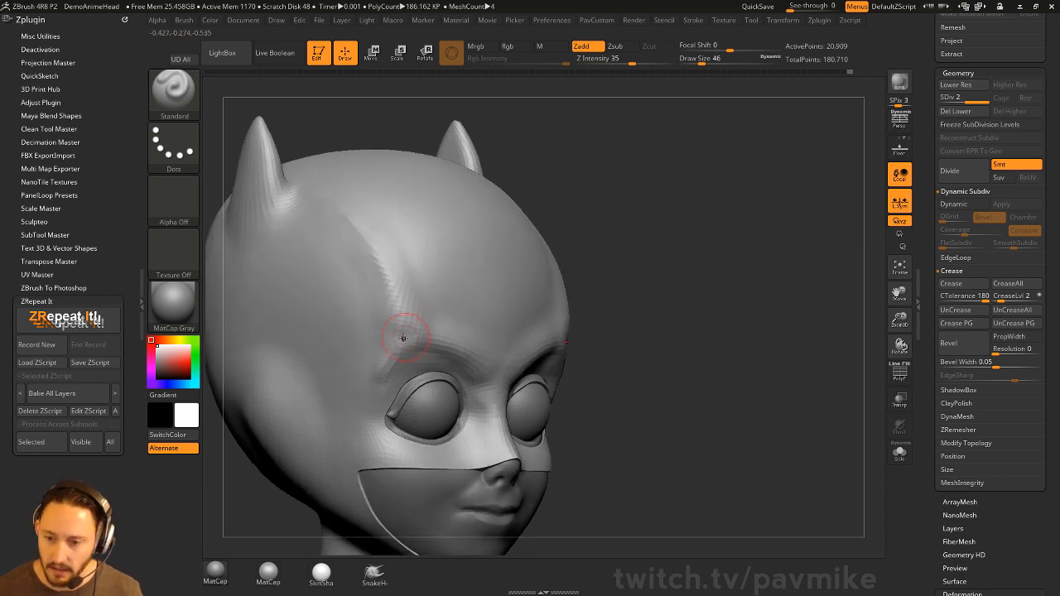
pyautogui.moveTo(421, 332); pyautogui.dragTo(402, 331)
pyautogui.keyDown('alt'); pyautogui.moveTo(607, 244); pyautogui.dragTo(606, 235); pyautogui.keyUp('alt')
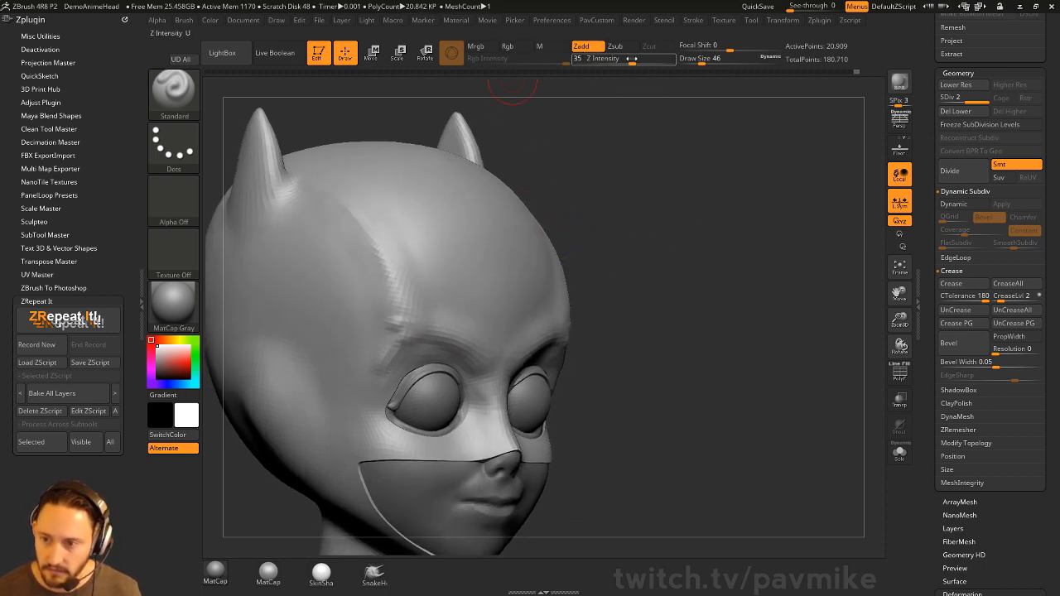
# Sculpt folds beside the outer eye corner with the Standard brush at Z intensity 29 and draw size 27.
pyautogui.moveTo(632, 58); pyautogui.dragTo(626, 58)
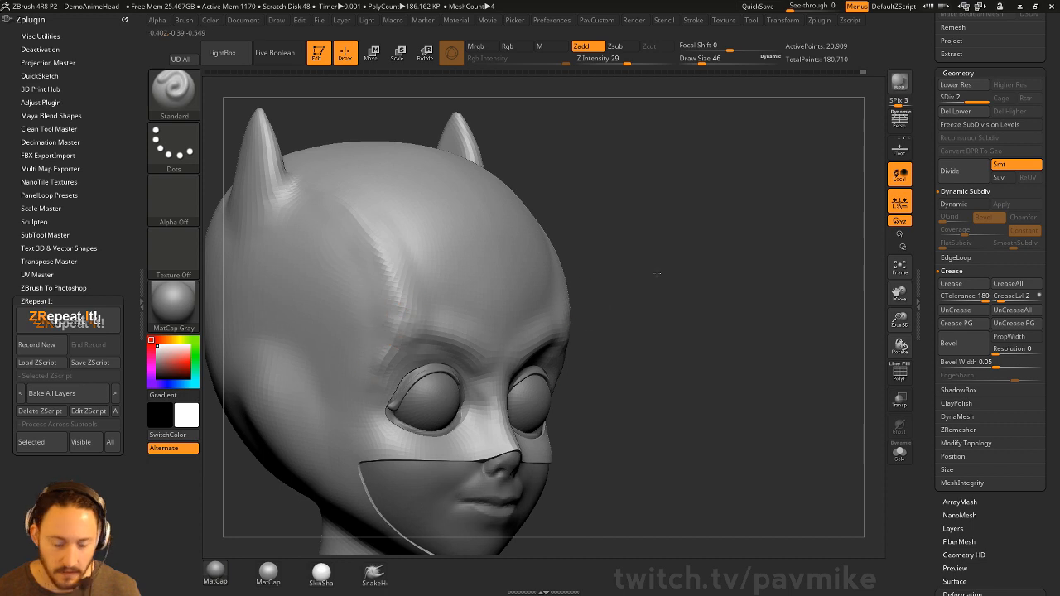
pyautogui.moveTo(656, 273); pyautogui.dragTo(664, 256)
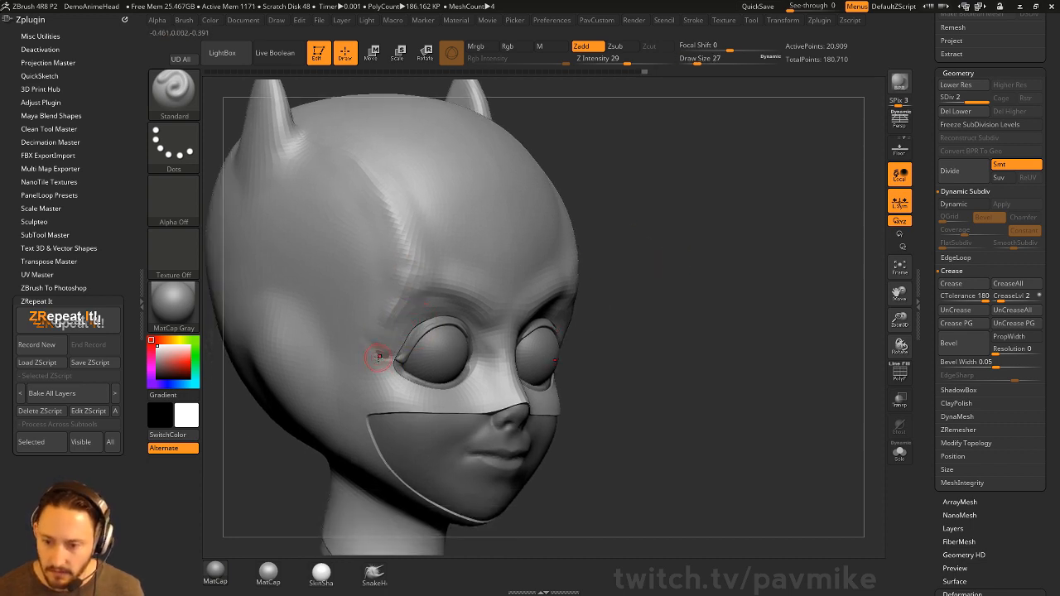
pyautogui.moveTo(362, 358)
pyautogui.mouseDown()
pyautogui.moveTo(383, 367)
pyautogui.moveTo(350, 338)
pyautogui.mouseUp()
# Fill the area above the eye opening with the Clay brush at draw size 41 and smooth the outer brow and eye corner.
pyautogui.press('b')
pyautogui.press('c')
pyautogui.press('l')
pyautogui.moveTo(715, 218); pyautogui.dragTo(702, 236)
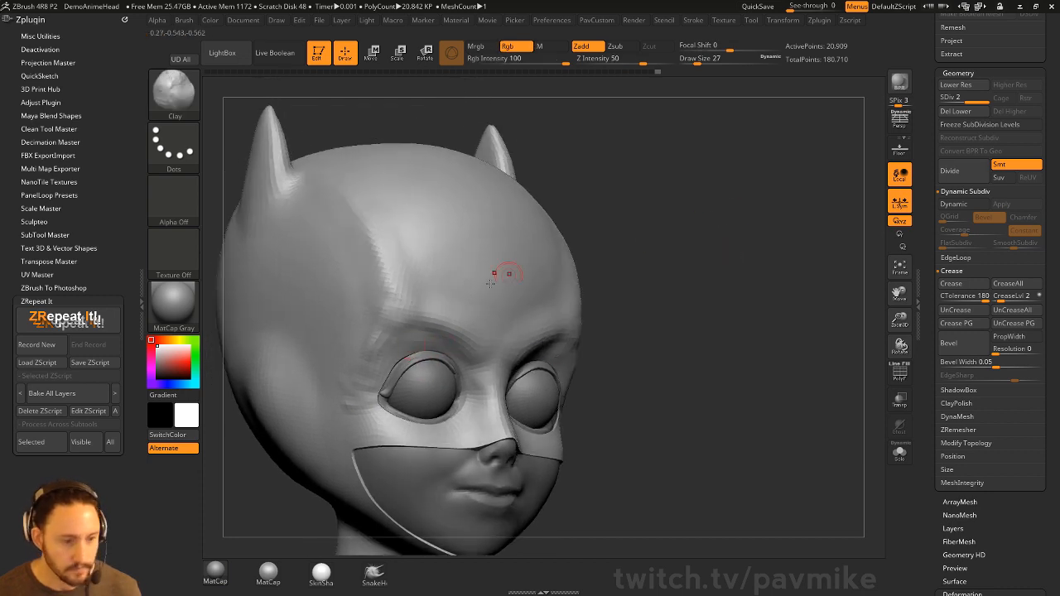
pyautogui.press('s')
pyautogui.moveTo(400, 348); pyautogui.dragTo(405, 349)
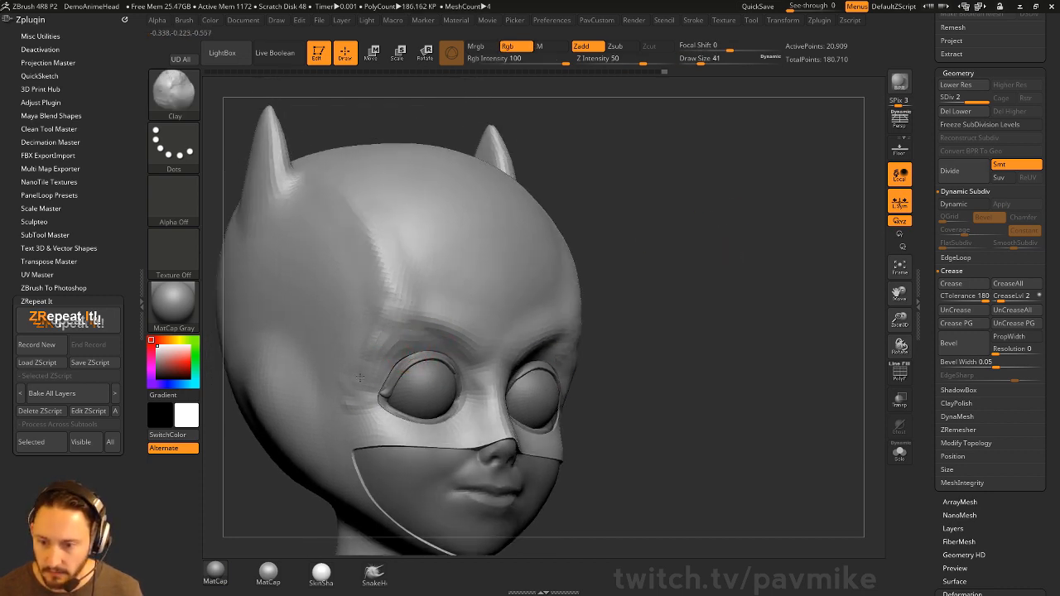
pyautogui.keyDown('shift'); pyautogui.moveTo(389, 310); pyautogui.dragTo(416, 308); pyautogui.keyUp('shift')
pyautogui.moveTo(724, 256); pyautogui.dragTo(655, 264)
pyautogui.moveTo(663, 312); pyautogui.dragTo(590, 316)
pyautogui.keyDown('shift'); pyautogui.moveTo(560, 351); pyautogui.dragTo(576, 383); pyautogui.keyUp('shift')
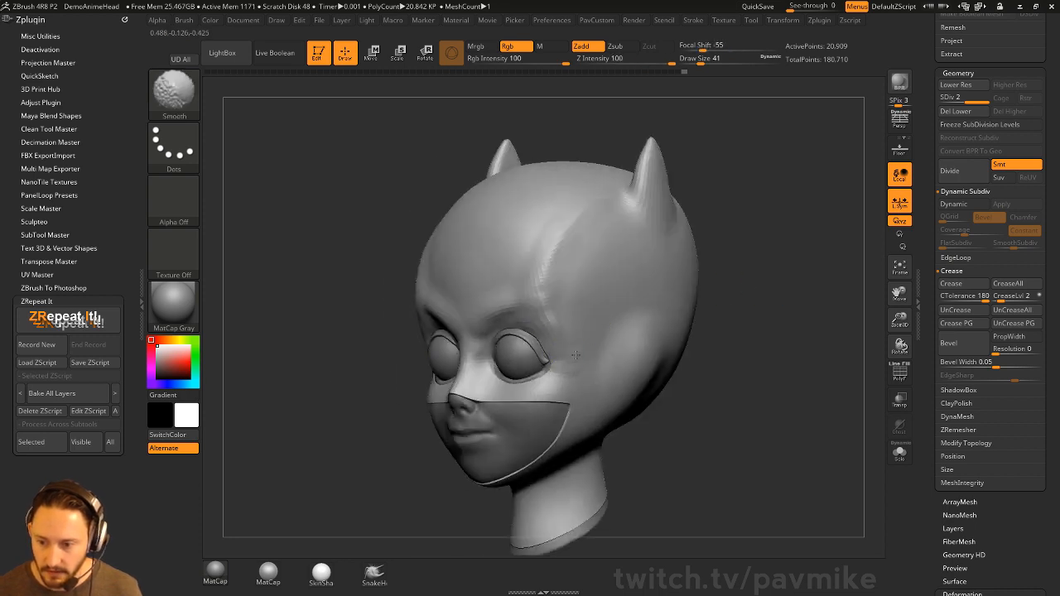
pyautogui.moveTo(704, 315)
pyautogui.keyDown('shift'); pyautogui.mouseDown()
pyautogui.moveTo(765, 309)
pyautogui.moveTo(724, 282)
pyautogui.moveTo(750, 290)
pyautogui.mouseUp(); pyautogui.keyUp('shift')
# Sculpt small wrinkles between the inner eye corner and the nose bridge with the Standard brush at draw size 25.
pyautogui.press('b')
pyautogui.press('s')
pyautogui.press('t')
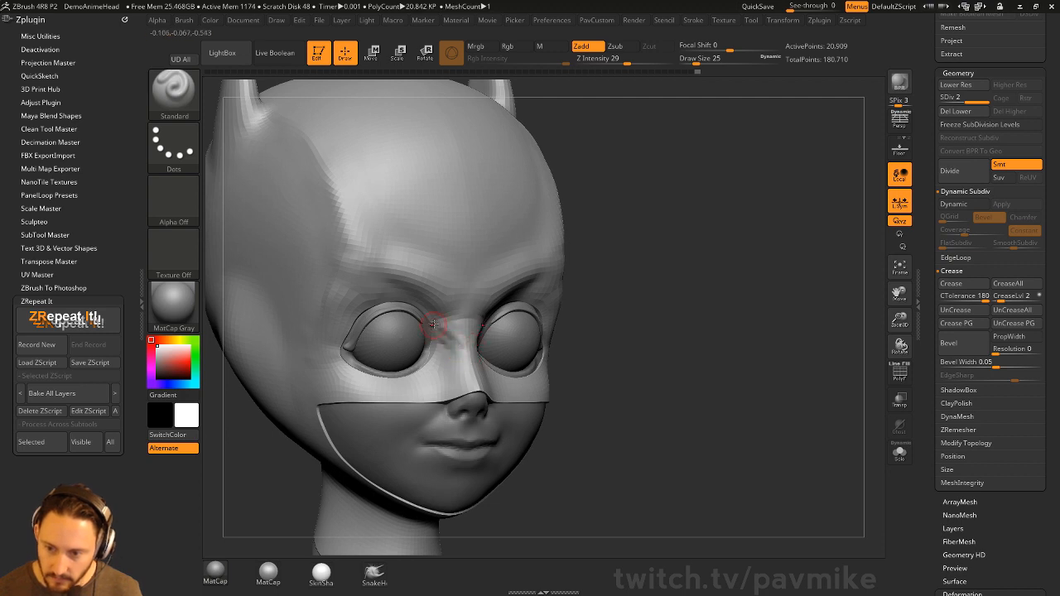
pyautogui.moveTo(668, 281)
pyautogui.keyDown('alt'); pyautogui.mouseDown()
pyautogui.moveTo(658, 310)
pyautogui.moveTo(592, 317)
pyautogui.mouseUp(); pyautogui.keyUp('alt')
# Try to reshape the area between the brows with the Move brush at draw size 44.
pyautogui.press('b')
pyautogui.press('m')
pyautogui.press('v')
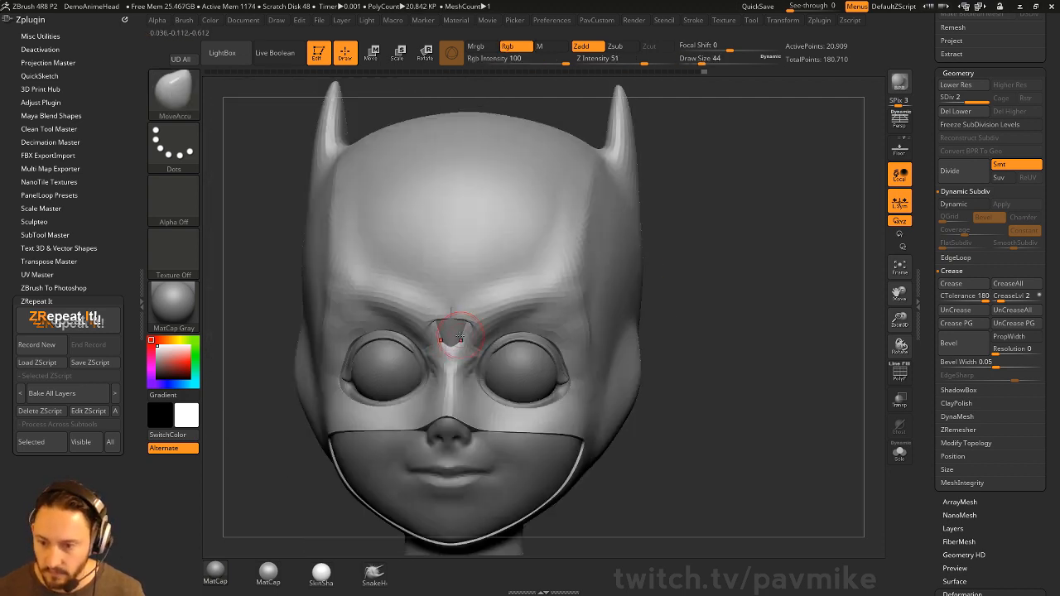
pyautogui.hotkey('ctrl', 'z')
# Sculpt the frown area between the brows with the Clay brush at draw size 44.
pyautogui.press('b')
pyautogui.press('c')
pyautogui.press('l')
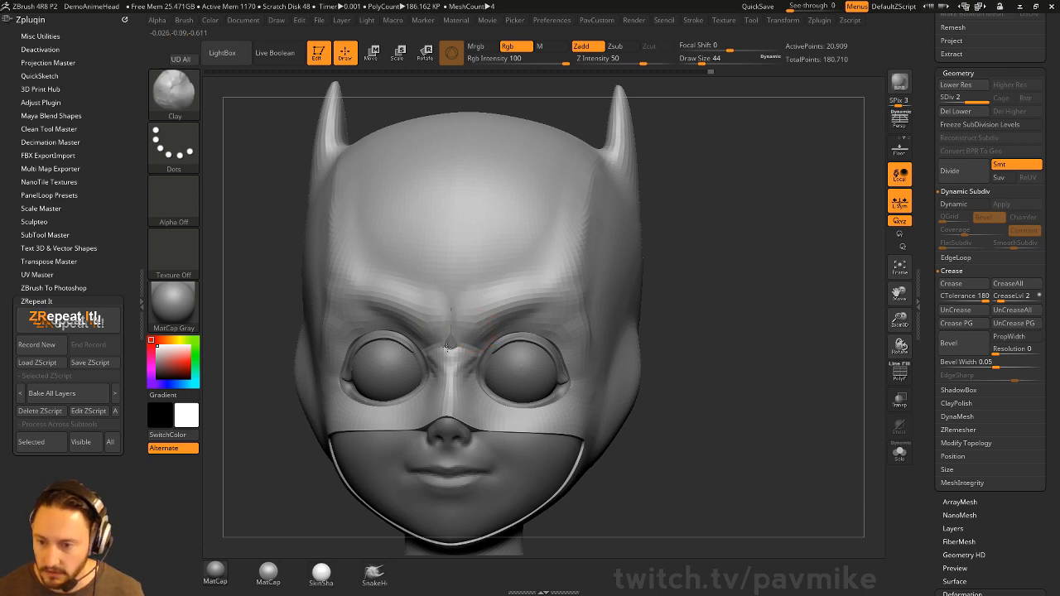
pyautogui.moveTo(729, 340); pyautogui.dragTo(770, 326)
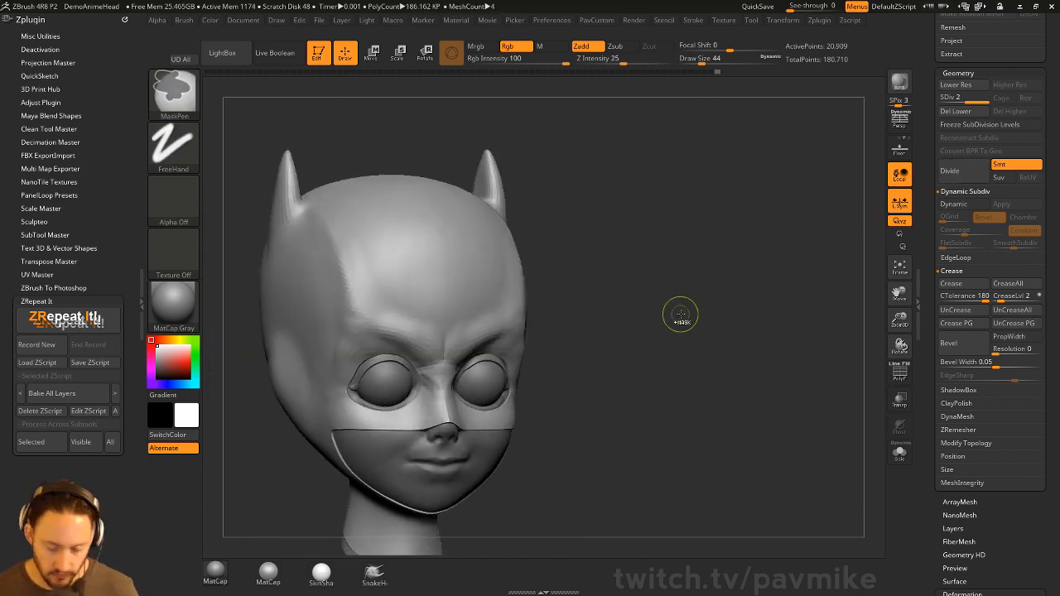
# Subdivide the mask to level 3 and smooth the outer brow.
pyautogui.hotkey('ctrl', 'd')
pyautogui.moveTo(672, 287); pyautogui.dragTo(596, 322)
pyautogui.keyDown('shift'); pyautogui.moveTo(500, 332); pyautogui.dragTo(537, 330); pyautogui.keyUp('shift')
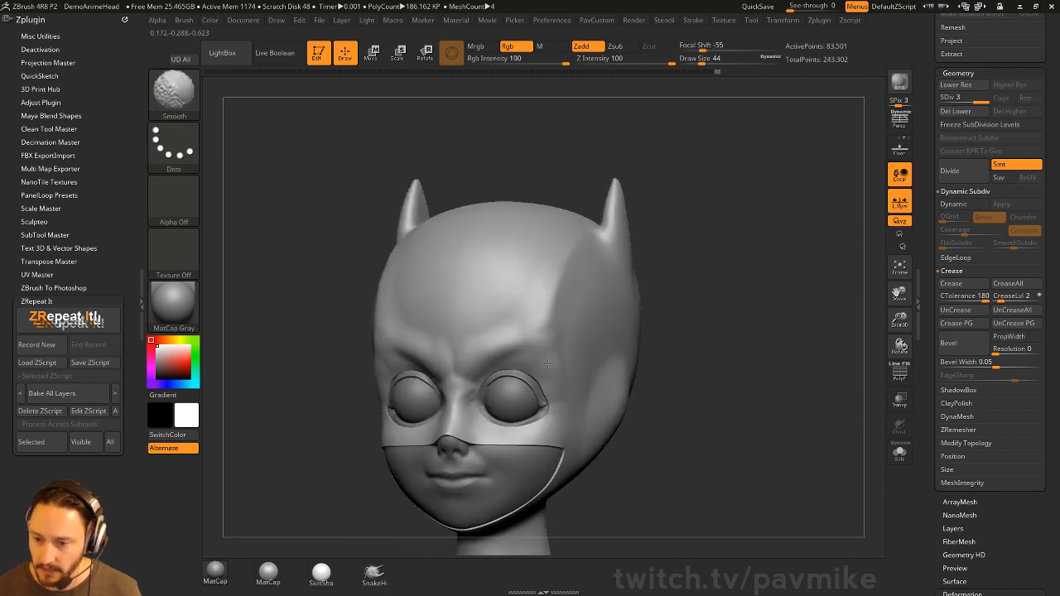
# Adjust the upper rim of the eye opening with the Move brush at draw size 49.
pyautogui.moveTo(729, 323)
pyautogui.keyDown('alt'); pyautogui.mouseDown()
pyautogui.moveTo(726, 306)
pyautogui.moveTo(677, 286)
pyautogui.moveTo(722, 287)
pyautogui.moveTo(660, 291)
pyautogui.moveTo(705, 270)
pyautogui.moveTo(704, 290)
pyautogui.mouseUp(); pyautogui.keyUp('alt')
pyautogui.press('s')
pyautogui.moveTo(470, 385); pyautogui.dragTo(455, 395)
pyautogui.press('b')
pyautogui.press('m')
pyautogui.press('v')
pyautogui.press('s')
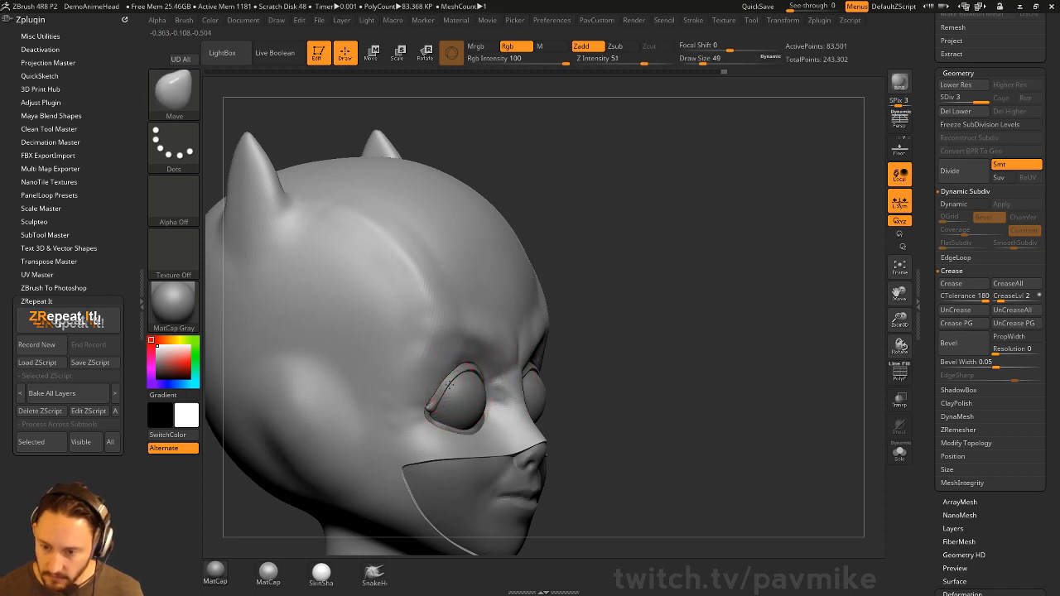
# Carve an eyelid crease above the eye opening with the DamStandard brush at draw size 37 and smooth its outer end.
pyautogui.moveTo(603, 334)
pyautogui.mouseDown()
pyautogui.moveTo(614, 329)
pyautogui.moveTo(584, 323)
pyautogui.mouseUp()
pyautogui.press('b')
pyautogui.press('d')
pyautogui.press('s')
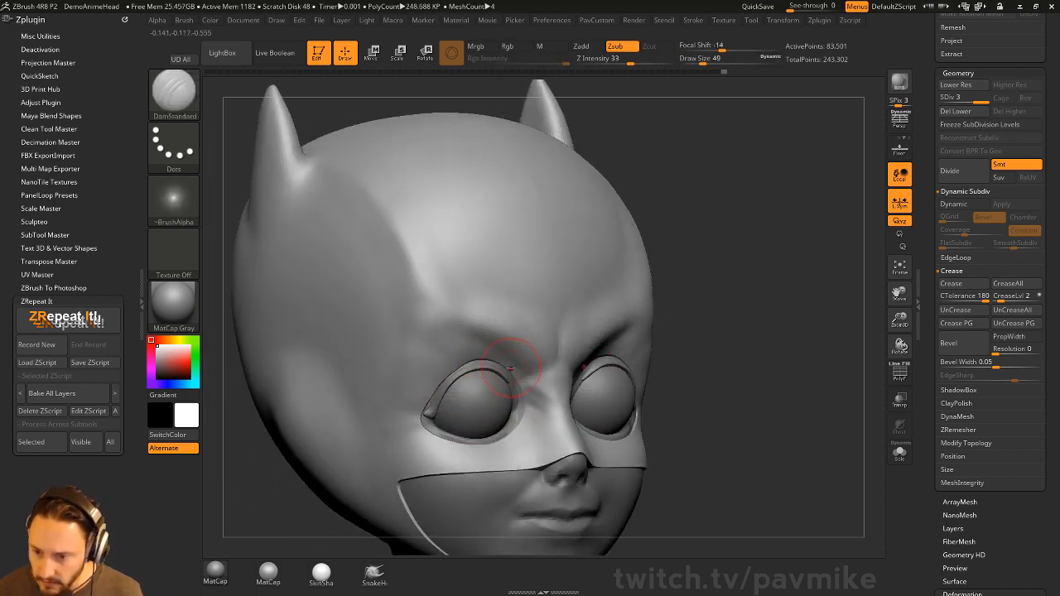
pyautogui.press('s')
pyautogui.moveTo(511, 368); pyautogui.dragTo(447, 369)
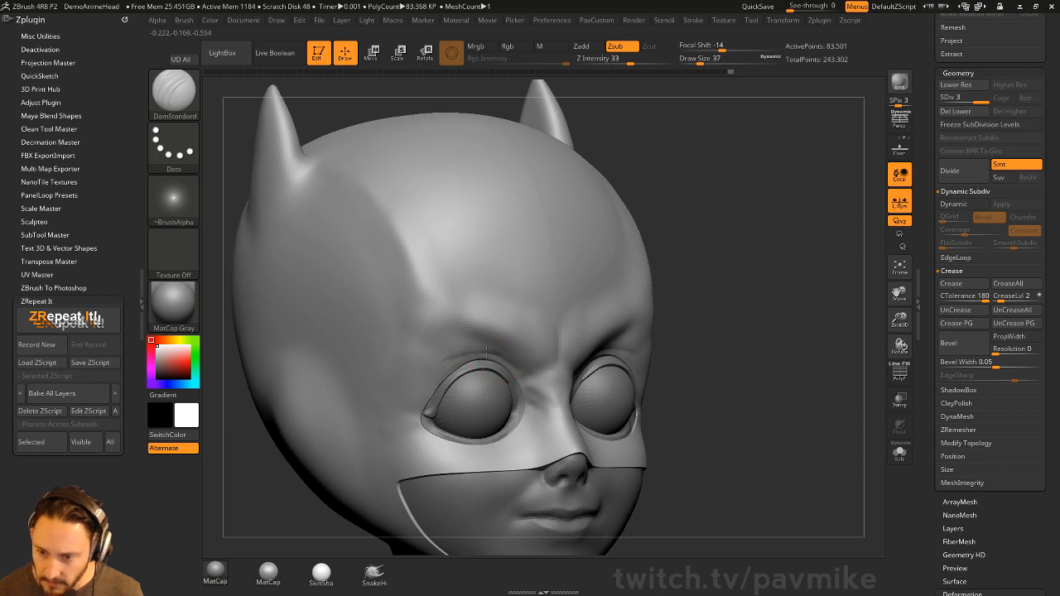
pyautogui.moveTo(751, 318); pyautogui.dragTo(682, 317)
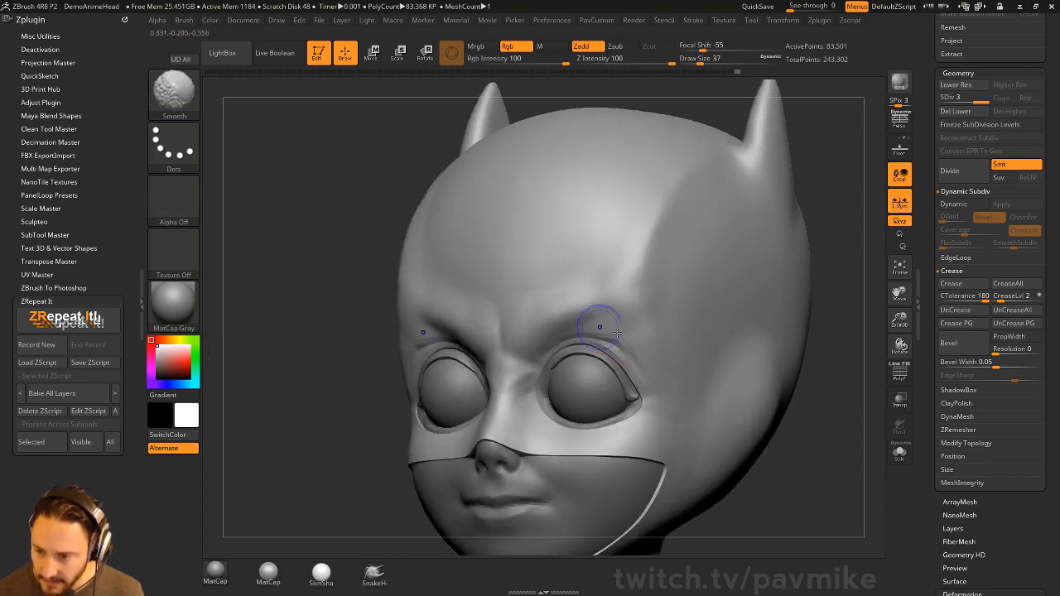
pyautogui.keyDown('shift'); pyautogui.moveTo(616, 343); pyautogui.dragTo(627, 351); pyautogui.keyUp('shift')
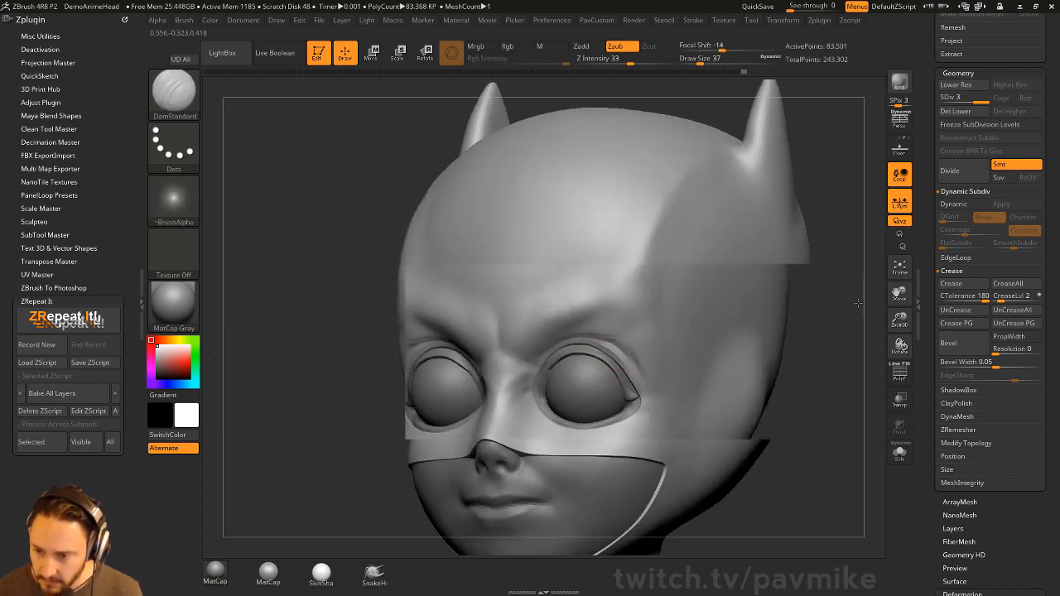
# Fill out the outer brow above the eyelid crease with the Clay brush at draw size 51 and smooth around the crease.
pyautogui.moveTo(797, 304); pyautogui.dragTo(858, 303)
pyautogui.press('b')
pyautogui.press('c')
pyautogui.press('l')
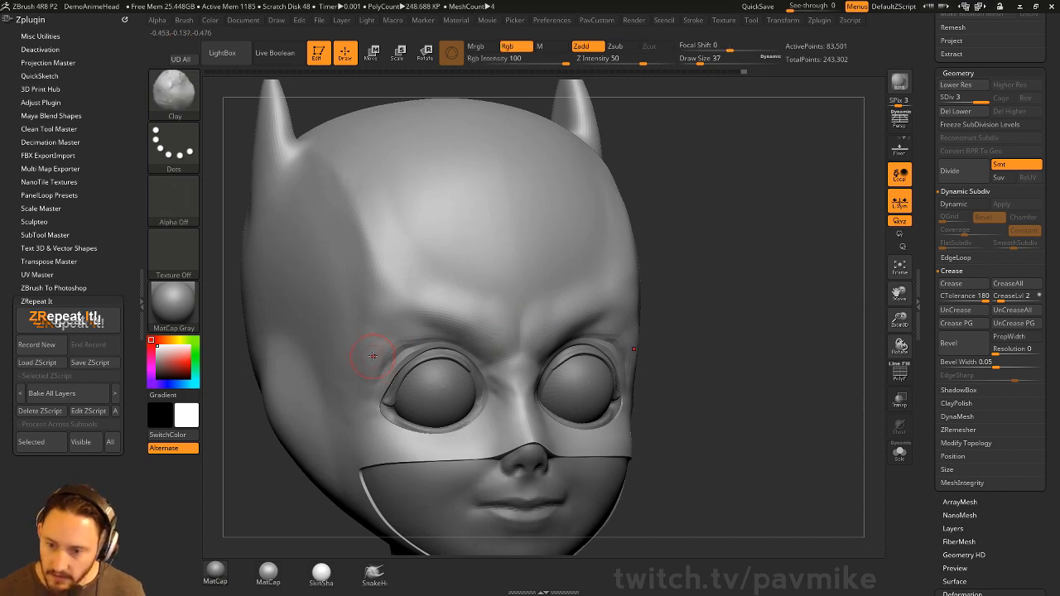
pyautogui.moveTo(575, 289); pyautogui.dragTo(535, 253, button='right')
pyautogui.press('s')
pyautogui.moveTo(391, 340); pyautogui.dragTo(398, 340)
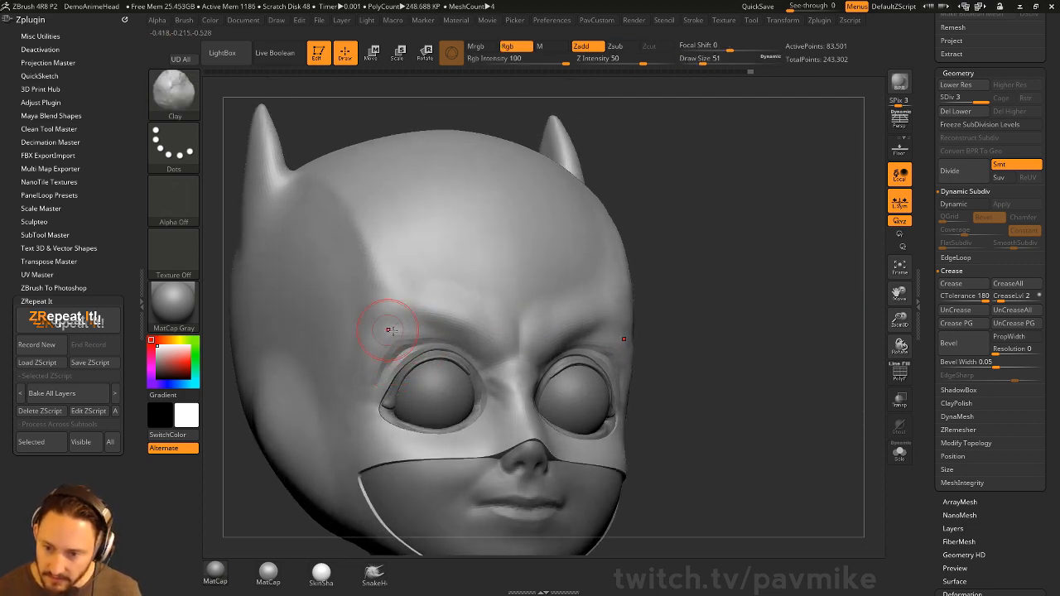
pyautogui.moveTo(701, 260); pyautogui.dragTo(367, 337)
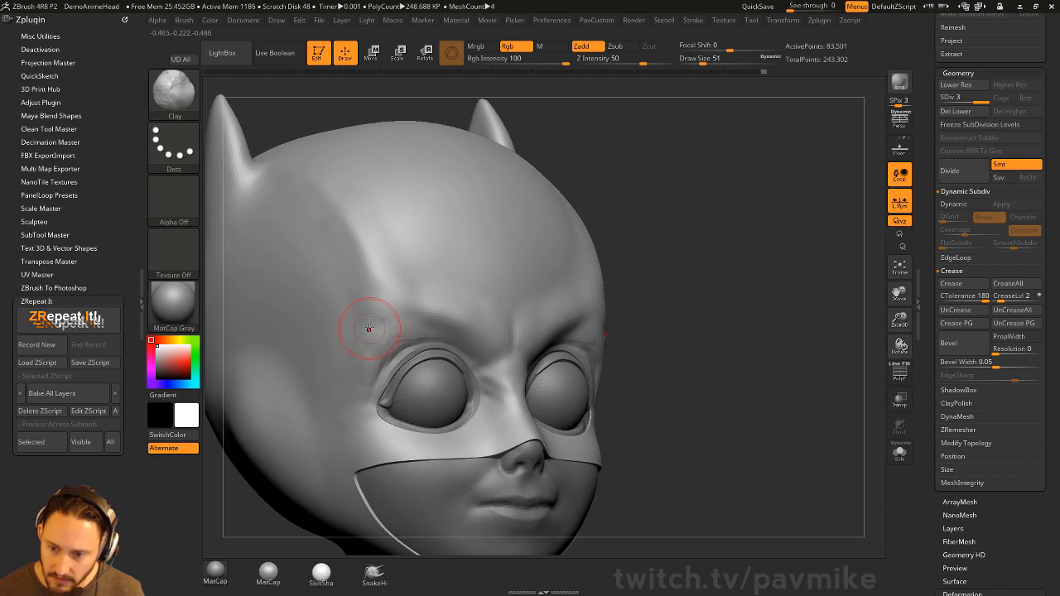
pyautogui.press('shift')
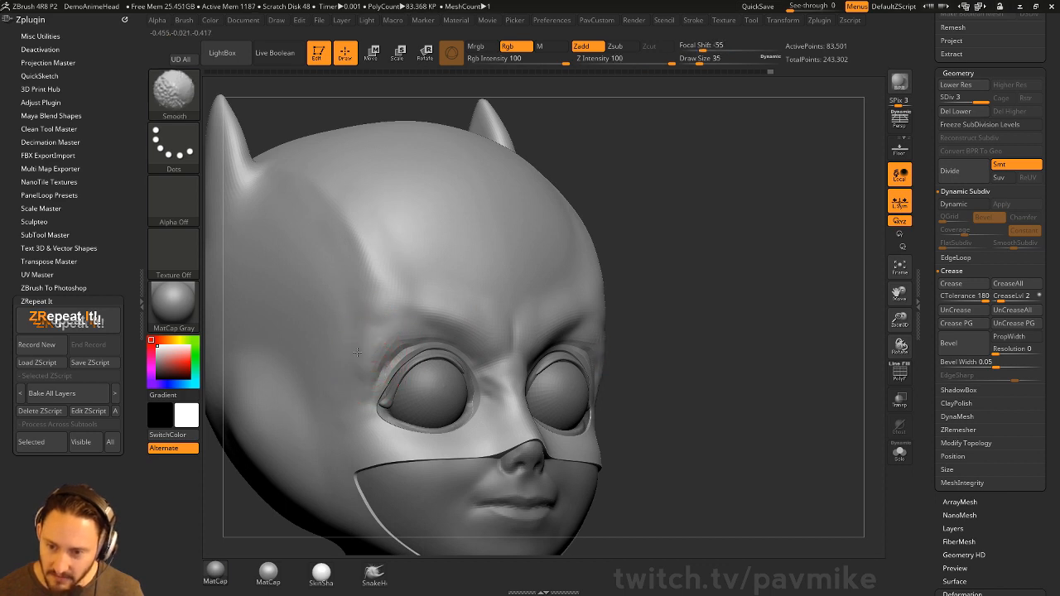
# Carve wrinkles from the inner eye corner across the nose bridge with the DamStandard brush at draw size 29, smoothing between them.
pyautogui.moveTo(837, 284); pyautogui.dragTo(564, 348)
pyautogui.moveTo(249, 362); pyautogui.dragTo(365, 362)
pyautogui.press('shift')
pyautogui.moveTo(637, 341); pyautogui.dragTo(580, 352)
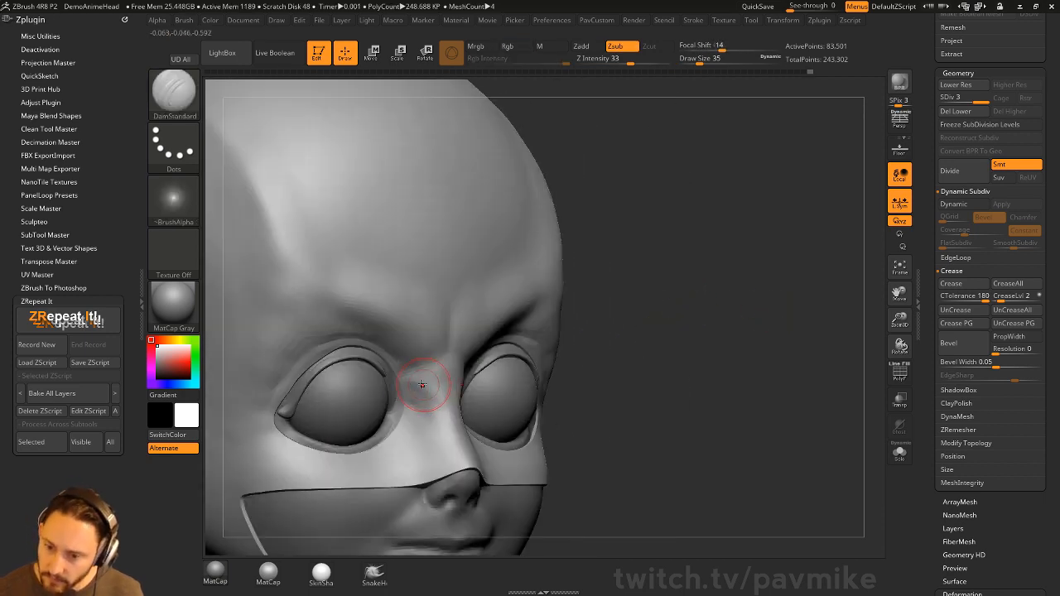
pyautogui.press('[')
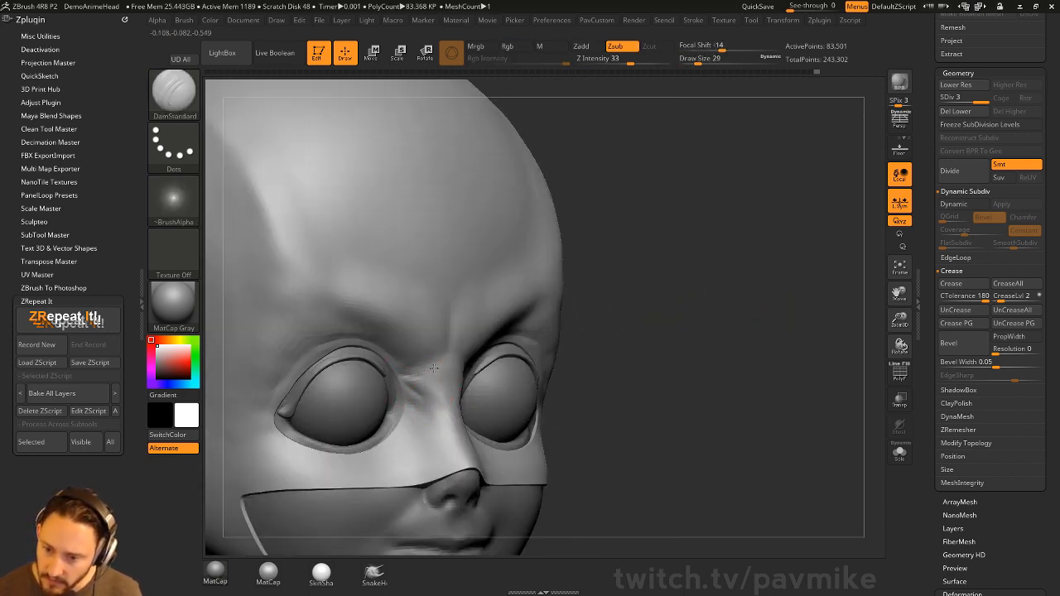
pyautogui.moveTo(605, 296)
pyautogui.keyDown('alt'); pyautogui.mouseDown()
pyautogui.moveTo(606, 319)
pyautogui.moveTo(547, 334)
pyautogui.mouseUp(); pyautogui.keyUp('alt')
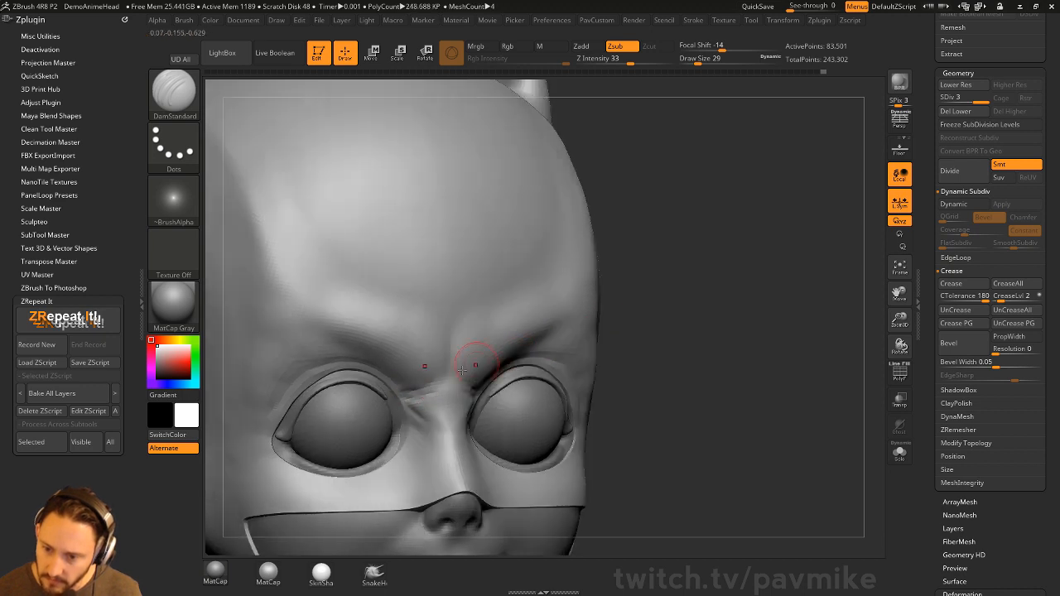
pyautogui.moveTo(446, 358)
pyautogui.keyDown('shift'); pyautogui.mouseDown()
pyautogui.moveTo(450, 381)
pyautogui.moveTo(414, 388)
pyautogui.mouseUp(); pyautogui.keyUp('shift')
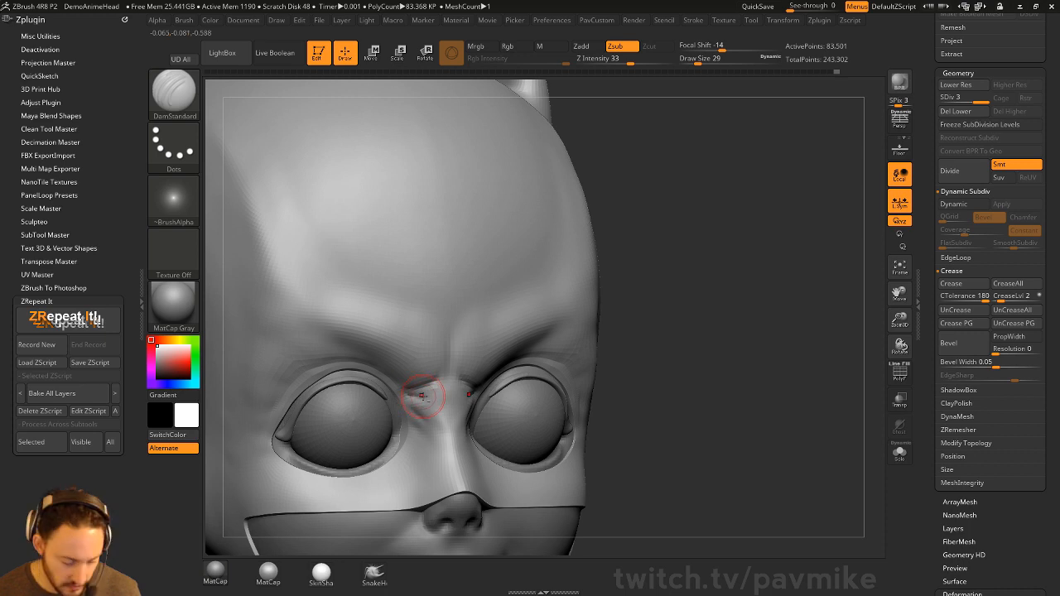
# Refine the nose-bridge wrinkles at draw size 29, filling with the Clay brush and deepening the creases with DamStandard.
pyautogui.press('b')
pyautogui.press('c')
pyautogui.press('l')
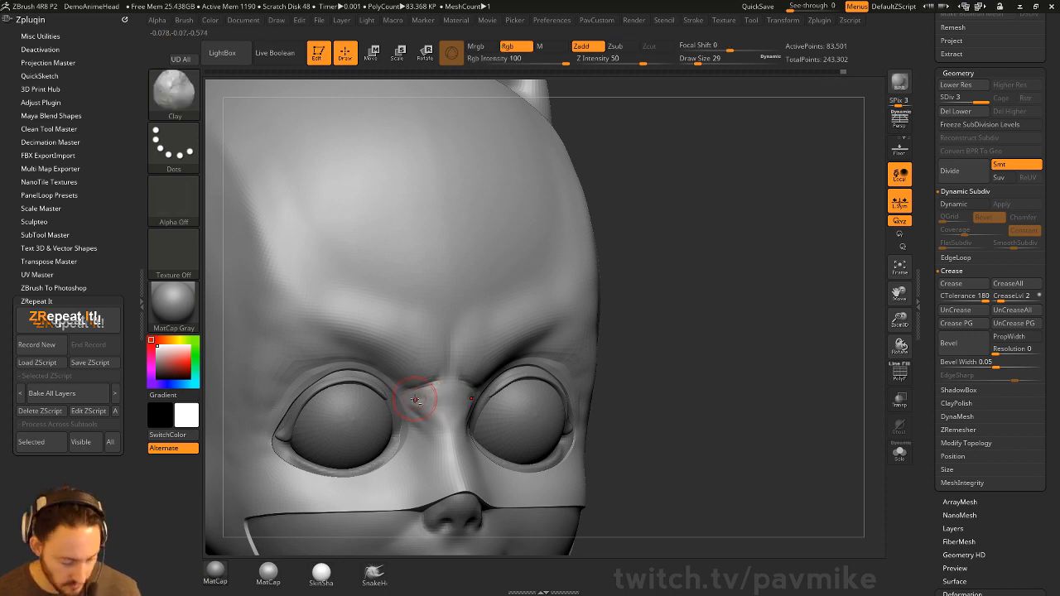
pyautogui.press('b')
pyautogui.press('d')
pyautogui.press('s')
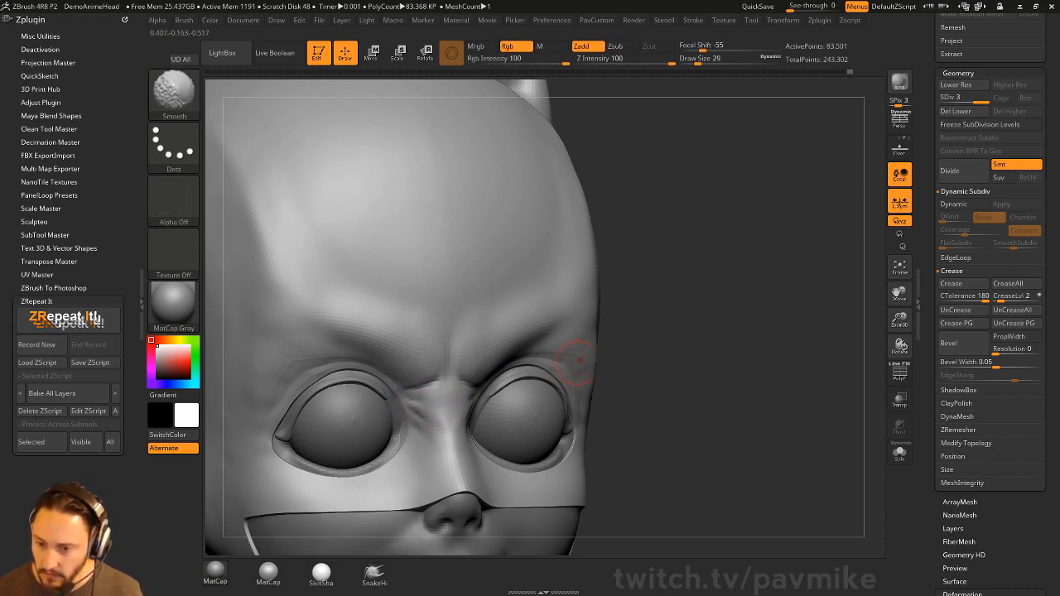
pyautogui.moveTo(704, 335); pyautogui.dragTo(659, 325)
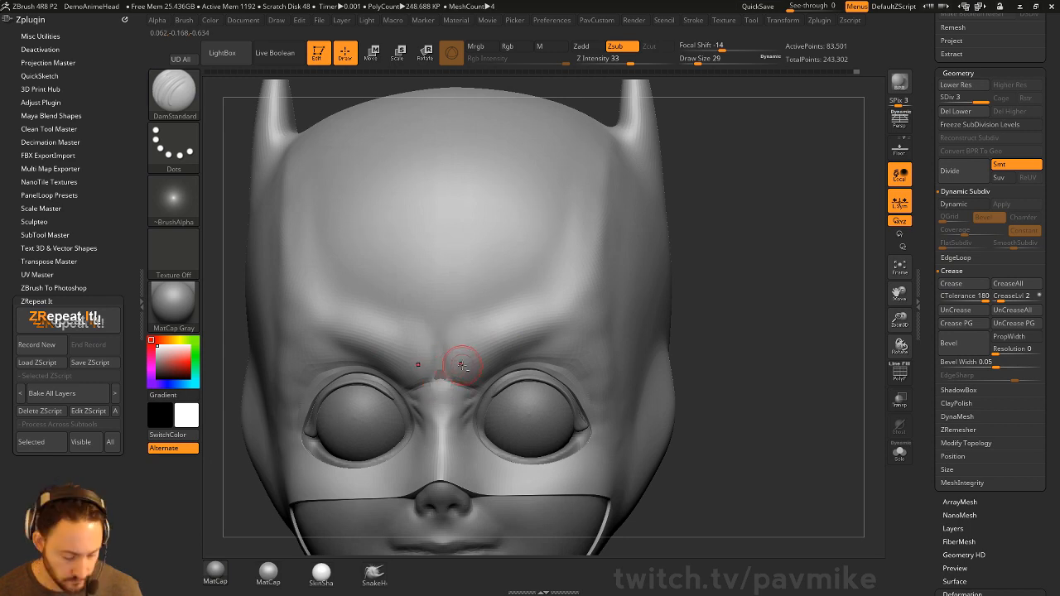
# Reshape the inner brow above the nose bridge from the side with the Move brush at draw size 74.
pyautogui.press('b')
pyautogui.press('c')
pyautogui.press('l')
pyautogui.moveTo(721, 298); pyautogui.dragTo(773, 283)
pyautogui.press('b')
pyautogui.press('m')
pyautogui.press('v')
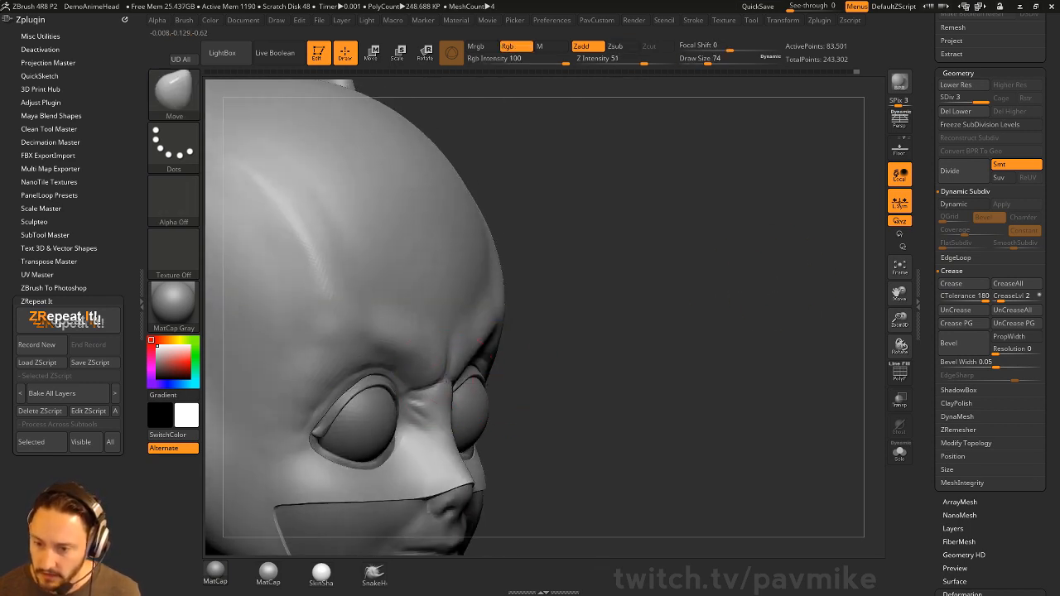
pyautogui.keyDown('alt'); pyautogui.moveTo(548, 312); pyautogui.dragTo(568, 313); pyautogui.keyUp('alt')
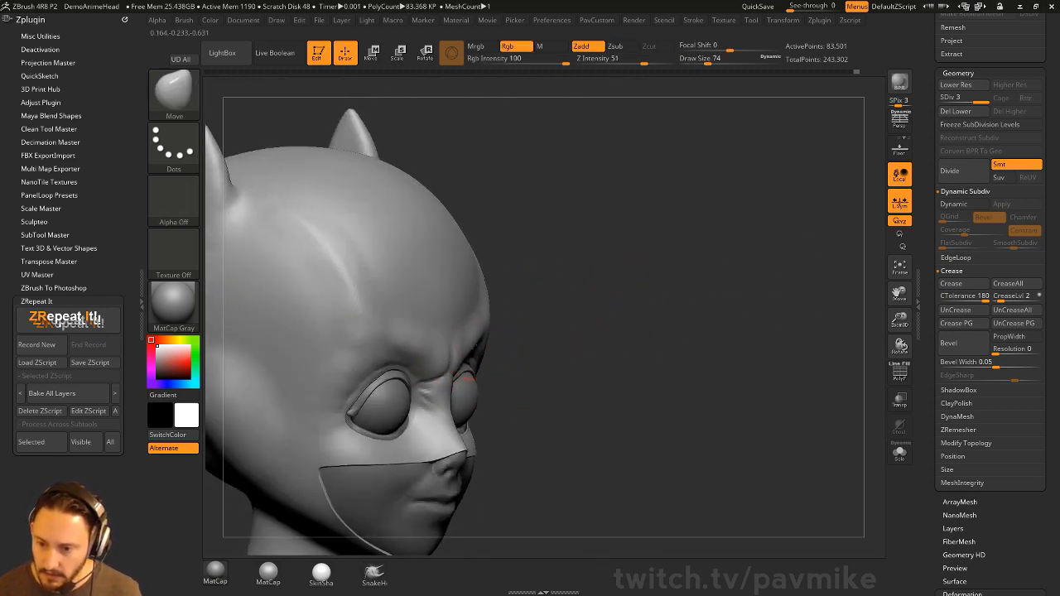
pyautogui.moveTo(522, 352)
pyautogui.mouseDown()
pyautogui.moveTo(562, 319)
pyautogui.moveTo(559, 341)
pyautogui.mouseUp()
pyautogui.moveTo(670, 328); pyautogui.dragTo(580, 348)
# Smooth the forehead edge, the temple and the area above the outer brow at draw size 56.
pyautogui.press('b')
pyautogui.press('c')
pyautogui.press('l')
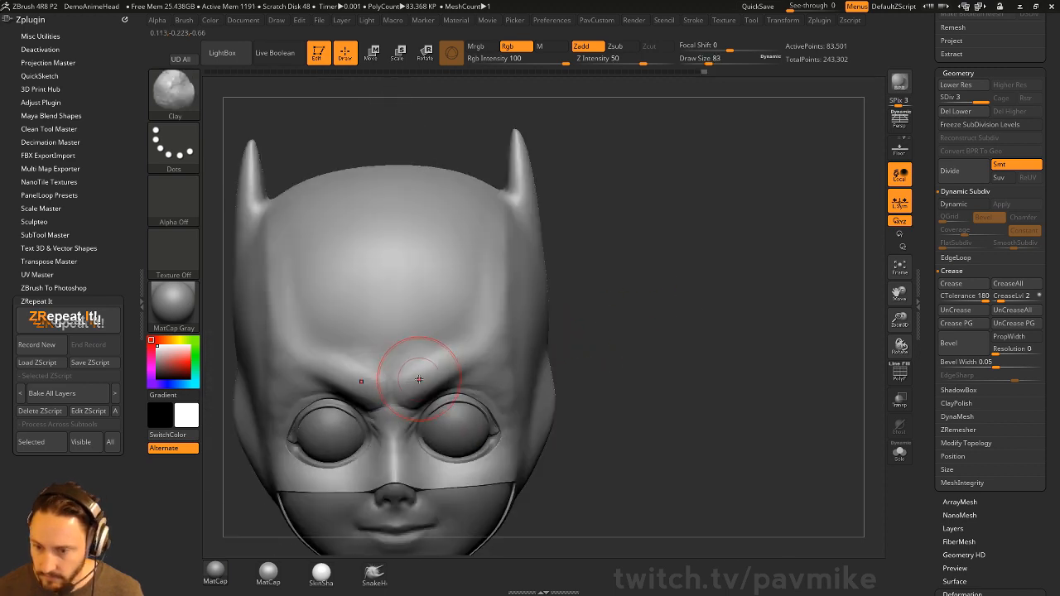
pyautogui.press('s')
pyautogui.moveTo(420, 380); pyautogui.dragTo(413, 379)
pyautogui.moveTo(480, 368); pyautogui.dragTo(421, 378, button='right')
pyautogui.keyDown('shift'); pyautogui.moveTo(425, 355); pyautogui.dragTo(501, 334); pyautogui.keyUp('shift')
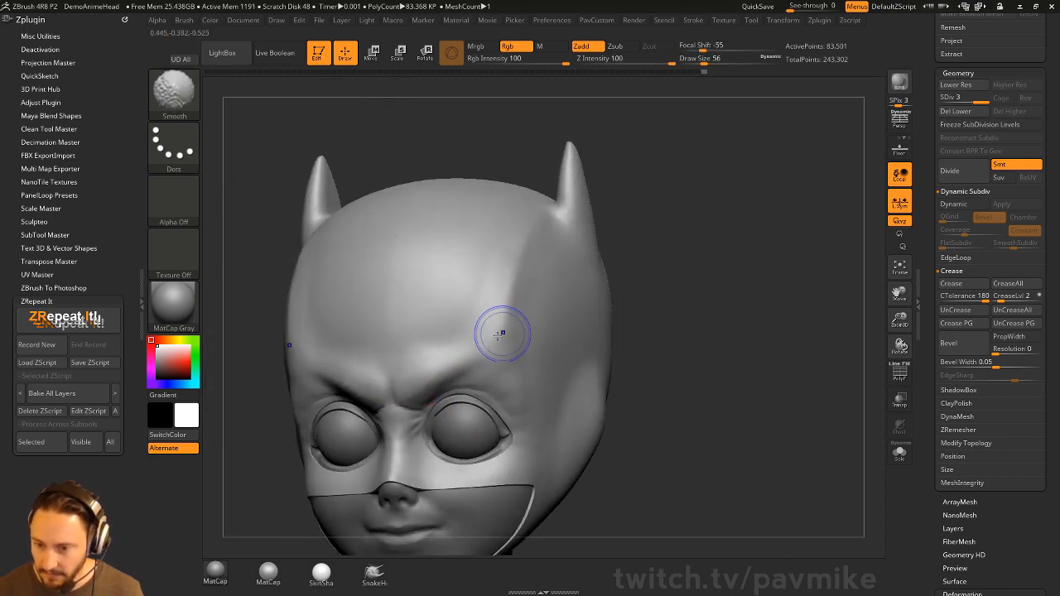
pyautogui.moveTo(683, 282)
pyautogui.mouseDown()
pyautogui.moveTo(745, 279)
pyautogui.moveTo(663, 308)
pyautogui.mouseUp()
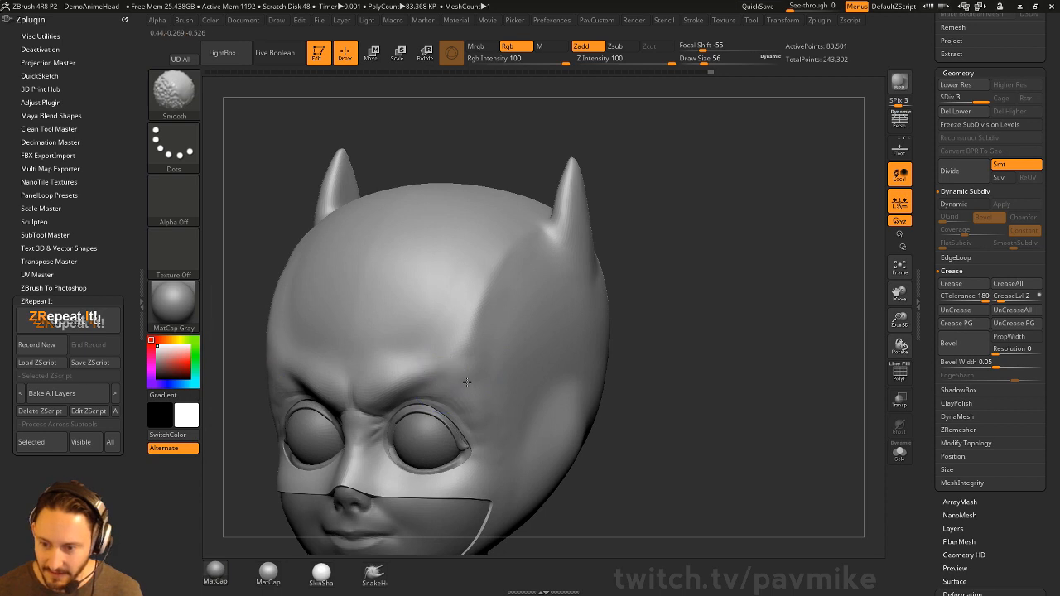
pyautogui.keyDown('shift'); pyautogui.moveTo(467, 382); pyautogui.dragTo(478, 357); pyautogui.keyUp('shift')
# Switch to the Move brush at draw size 44 and remove all creases from the mask mesh.
pyautogui.keyDown('alt'); pyautogui.moveTo(691, 246); pyautogui.dragTo(684, 217); pyautogui.keyUp('alt')
pyautogui.moveTo(694, 324)
pyautogui.keyDown('alt'); pyautogui.mouseDown()
pyautogui.moveTo(678, 268)
pyautogui.moveTo(745, 281)
pyautogui.mouseUp(); pyautogui.keyUp('alt')
pyautogui.press('s')
pyautogui.moveTo(430, 383); pyautogui.dragTo(392, 383)
pyautogui.press('b')
pyautogui.press('m')
pyautogui.press('v')
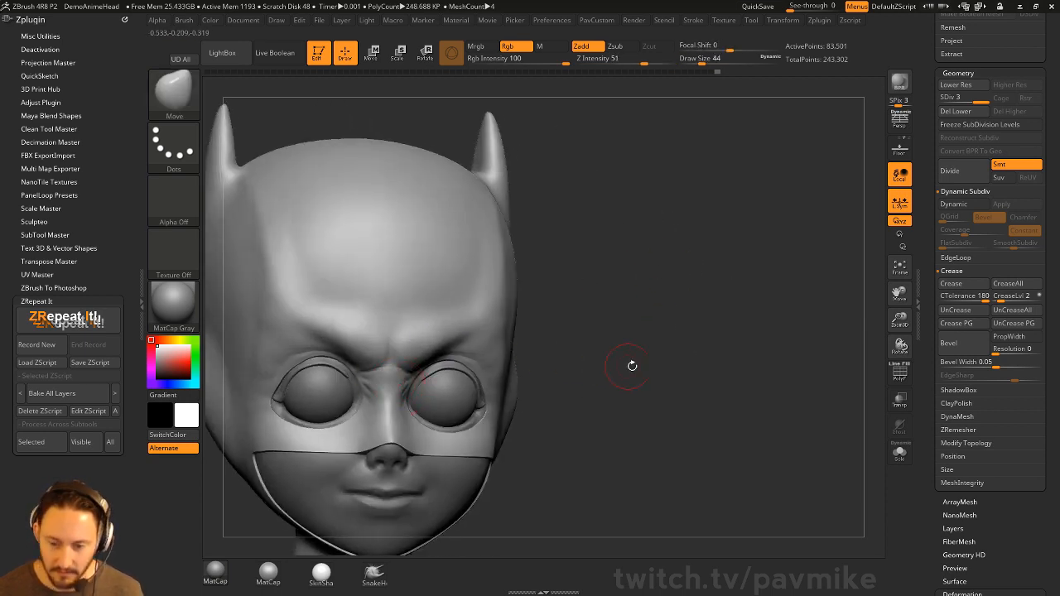
pyautogui.moveTo(632, 365); pyautogui.dragTo(709, 341)
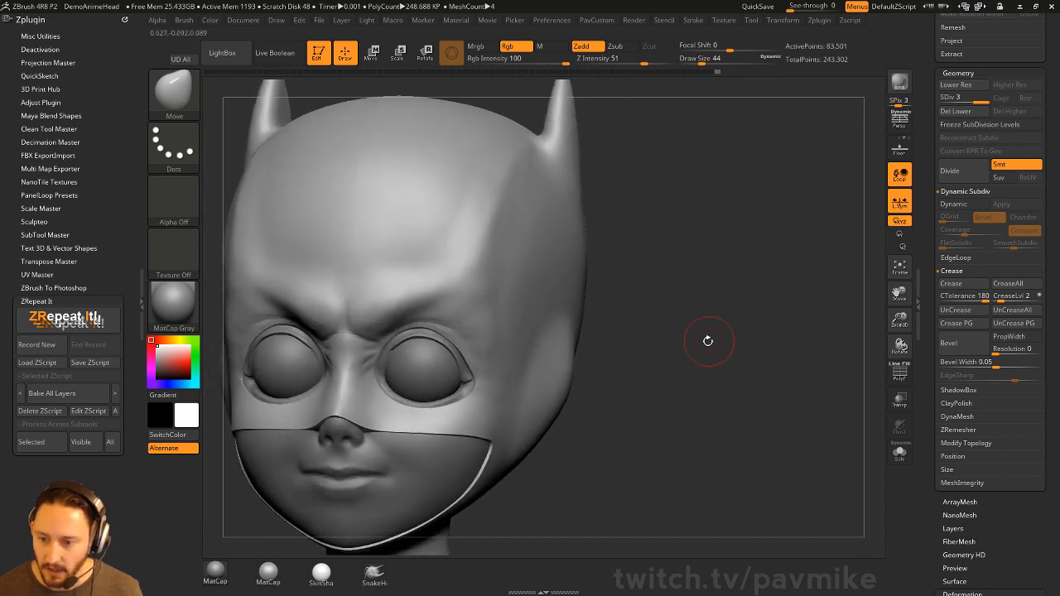
pyautogui.press('2')
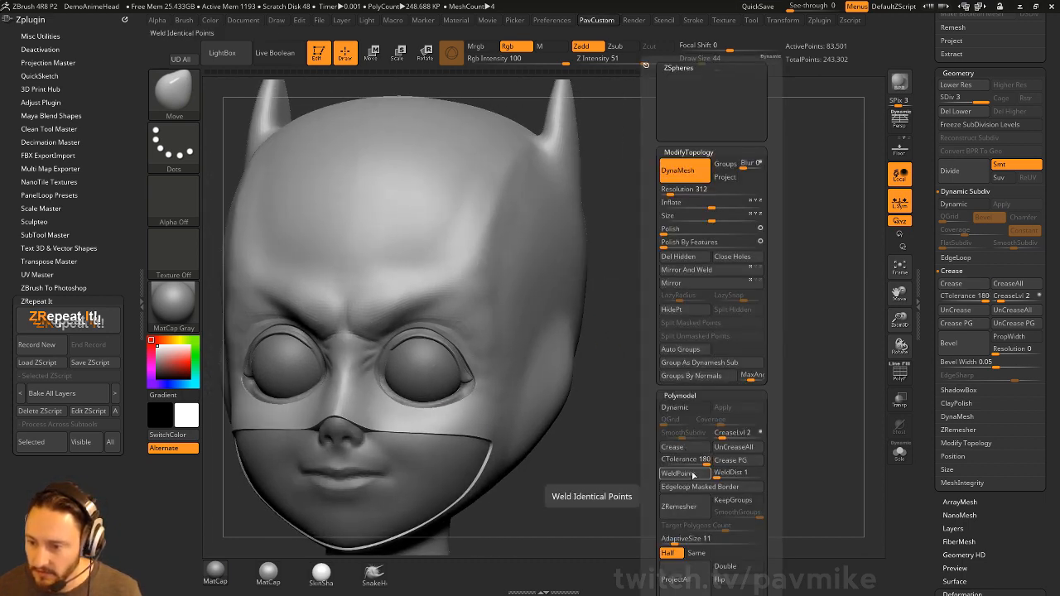
pyautogui.click(734, 448)
# Try flattening the sides of the ears with the hPolish brush and the TrimDynamic brush at draw size 62.
pyautogui.moveTo(632, 386)
pyautogui.mouseDown()
pyautogui.moveTo(826, 259)
pyautogui.moveTo(632, 220)
pyautogui.moveTo(684, 268)
pyautogui.moveTo(681, 277)
pyautogui.moveTo(697, 265)
pyautogui.mouseUp()
pyautogui.press('b')
pyautogui.press('h')
pyautogui.press('p')
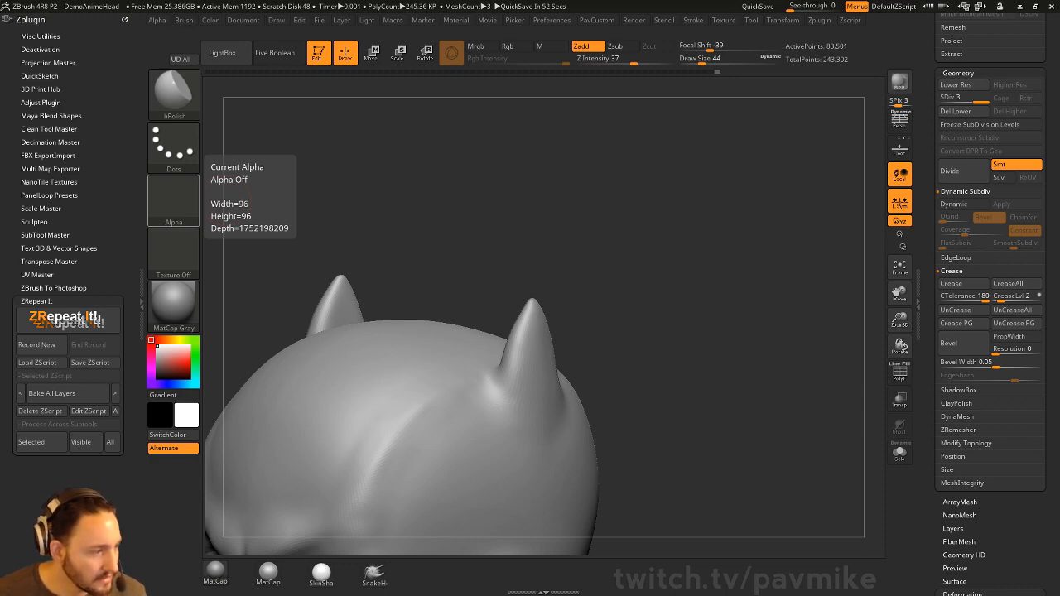
pyautogui.hotkey('alt', 'Tab')
pyautogui.hotkey('alt', 'Tab')
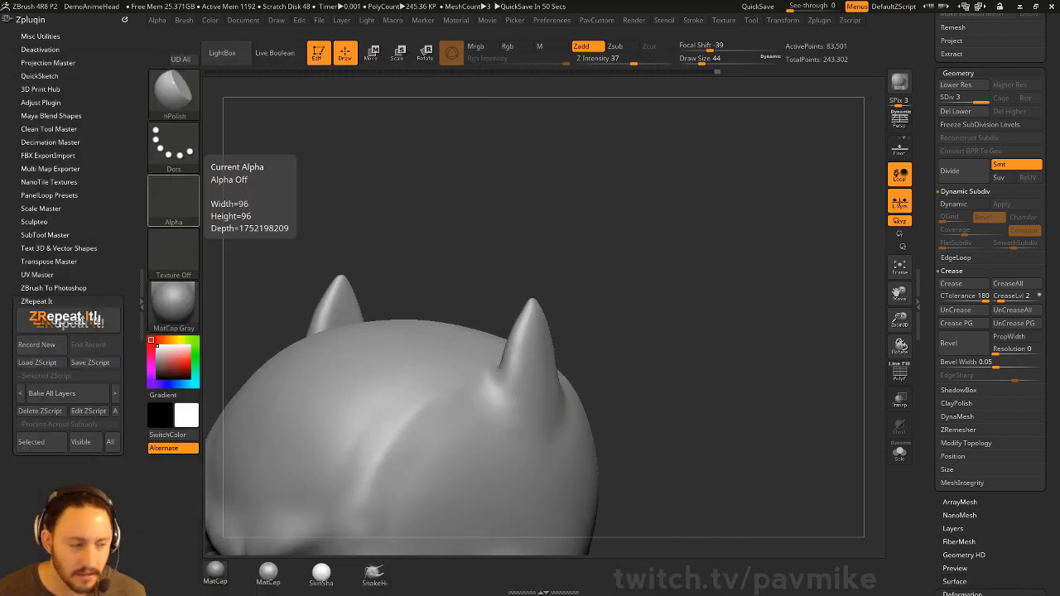
pyautogui.moveTo(702, 290)
pyautogui.mouseDown()
pyautogui.moveTo(754, 319)
pyautogui.moveTo(807, 299)
pyautogui.moveTo(682, 276)
pyautogui.moveTo(738, 271)
pyautogui.moveTo(720, 278)
pyautogui.mouseUp()
pyautogui.press('b')
pyautogui.press('t')
pyautogui.press('d')
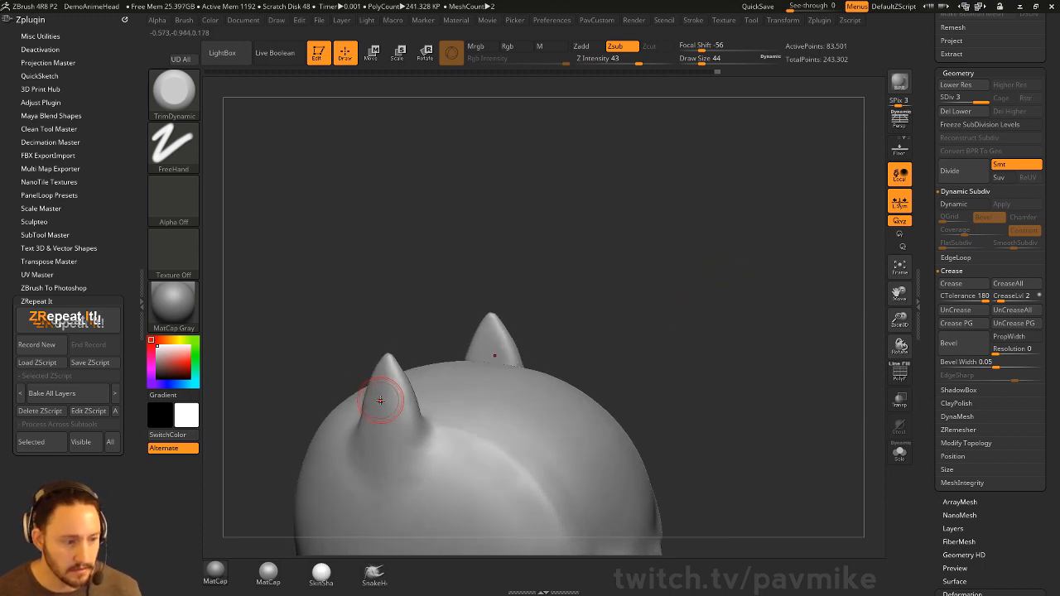
pyautogui.moveTo(324, 403)
pyautogui.mouseDown()
pyautogui.moveTo(618, 263)
pyautogui.moveTo(355, 335)
pyautogui.mouseUp()
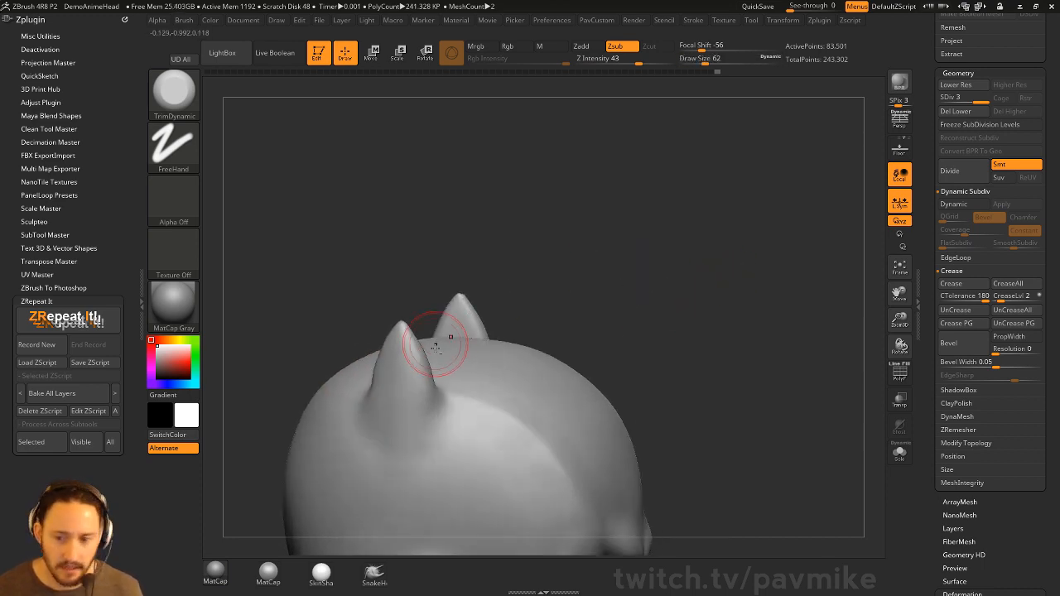
# Carve a line down the outer side of the ear from tip to base with the DamStandard brush at draw size 65.
pyautogui.press('b')
pyautogui.press('s')
pyautogui.press('t')
pyautogui.press('b')
pyautogui.press('d')
pyautogui.press('s')
pyautogui.moveTo(566, 265)
pyautogui.mouseDown()
pyautogui.moveTo(504, 304)
pyautogui.moveTo(469, 351)
pyautogui.moveTo(463, 455)
pyautogui.mouseUp()
pyautogui.moveTo(461, 343); pyautogui.dragTo(464, 460)
pyautogui.moveTo(605, 327); pyautogui.dragTo(520, 324)
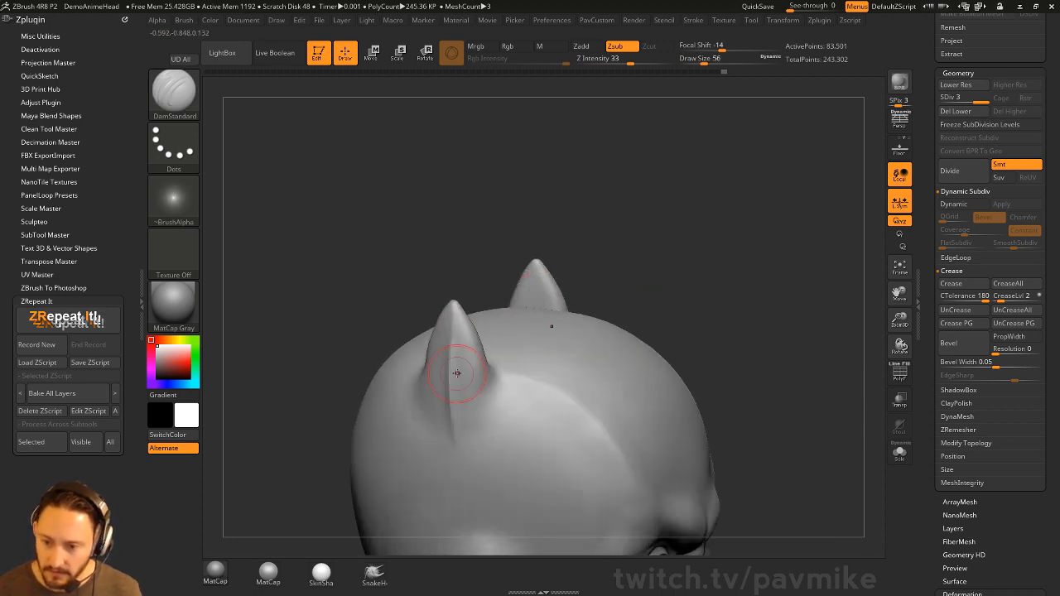
pyautogui.press(']')
pyautogui.moveTo(454, 316); pyautogui.dragTo(456, 455)
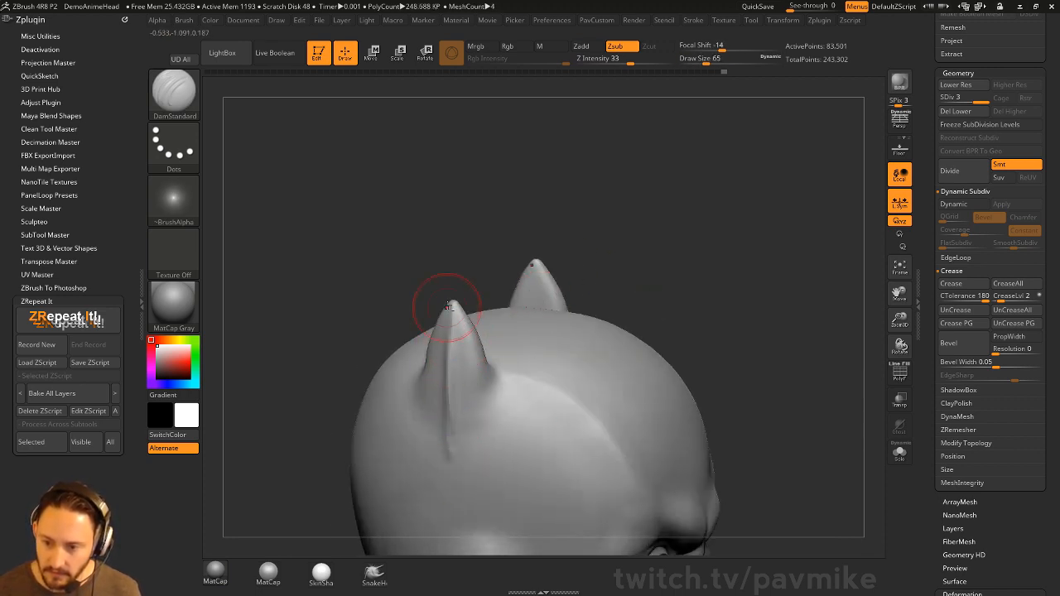
pyautogui.moveTo(677, 247); pyautogui.dragTo(651, 241)
# Build up the ear along the carved line with the Clay brush at draw size 65 and smooth around its base.
pyautogui.press('b')
pyautogui.press('c')
pyautogui.press('l')
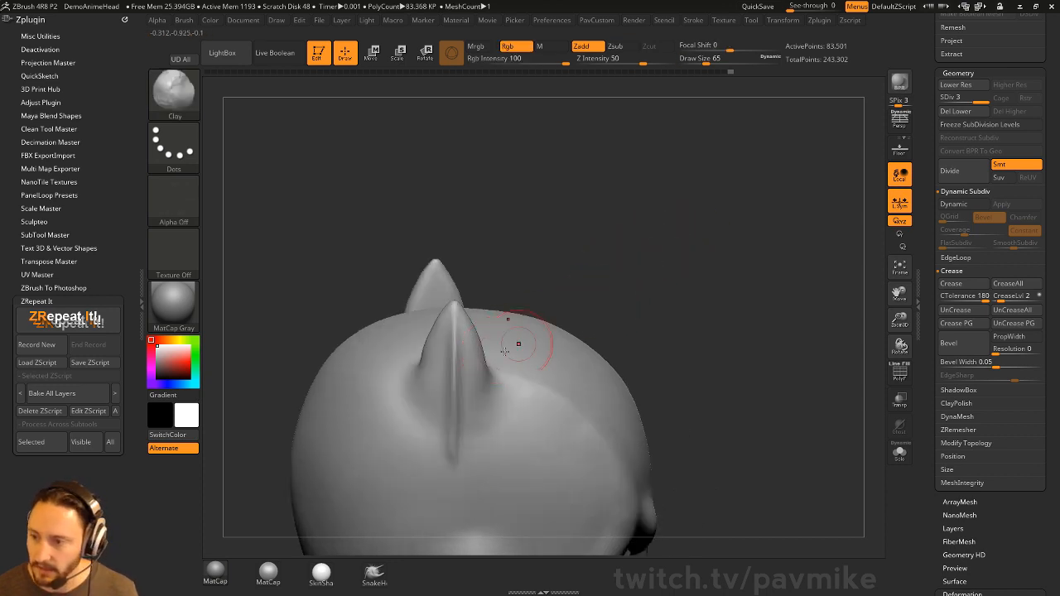
pyautogui.moveTo(450, 306); pyautogui.dragTo(448, 423)
pyautogui.moveTo(663, 257); pyautogui.dragTo(613, 257)
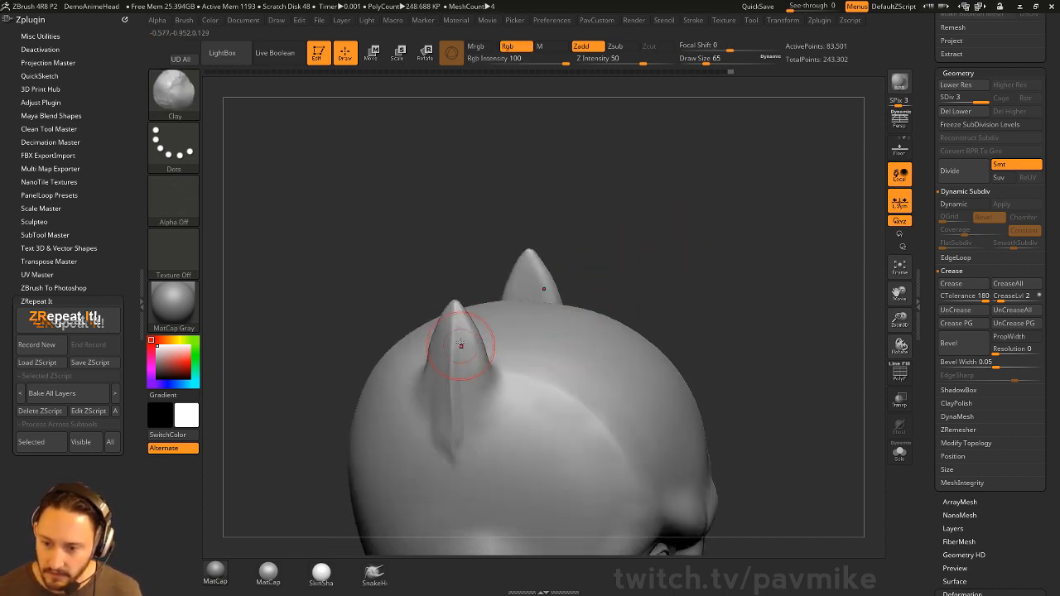
pyautogui.keyDown('shift'); pyautogui.moveTo(506, 443); pyautogui.dragTo(468, 365); pyautogui.keyUp('shift')
pyautogui.moveTo(557, 277); pyautogui.dragTo(540, 234)
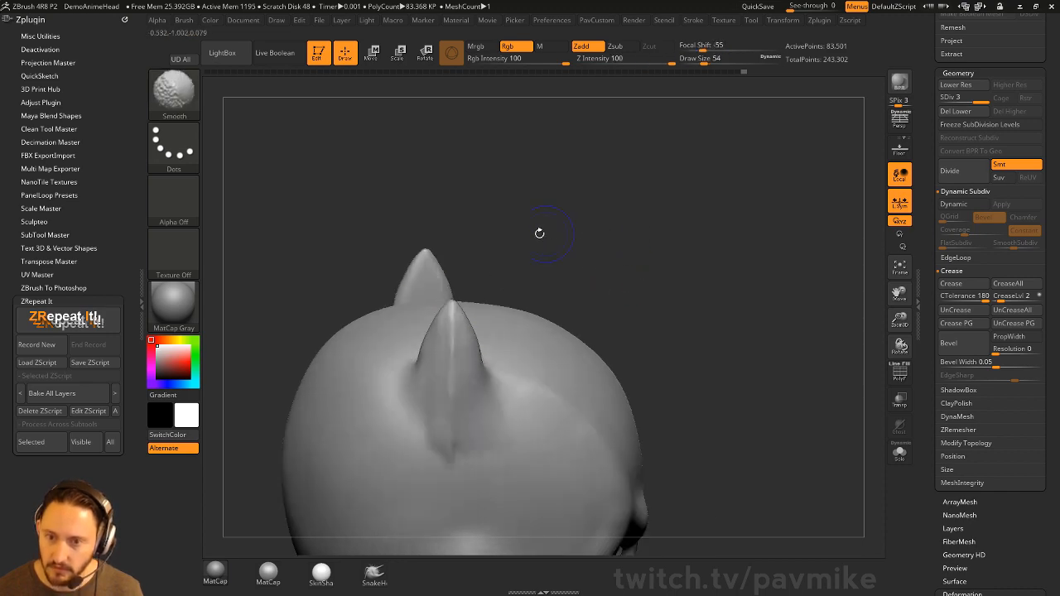
# Browse the brush presets and the LightBox brush folders for a stronger smoothing brush.
pyautogui.click(174, 90)
pyautogui.click(172, 397)
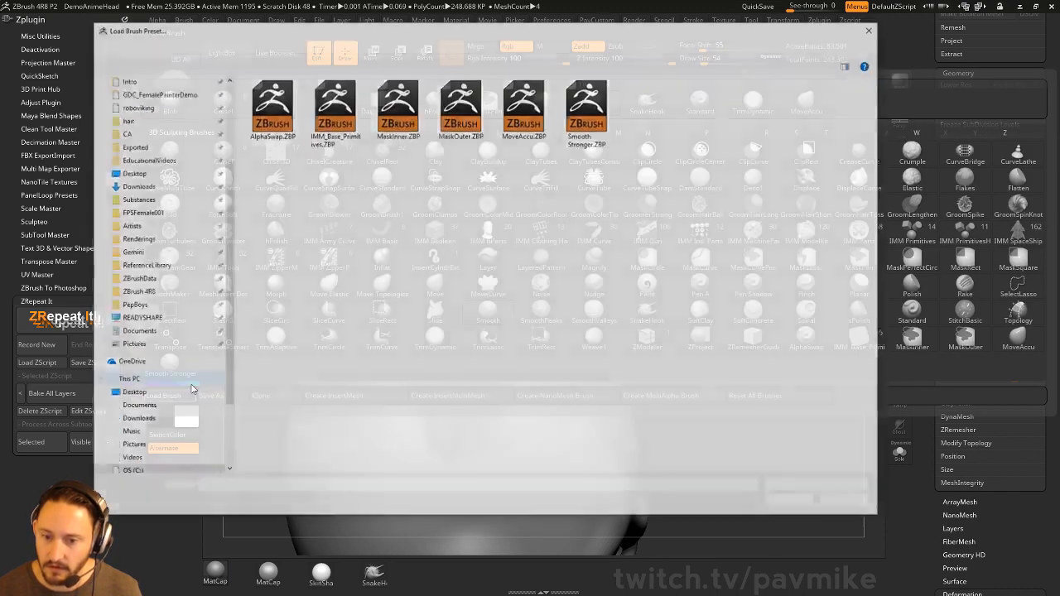
pyautogui.click(821, 502)
pyautogui.click(174, 89)
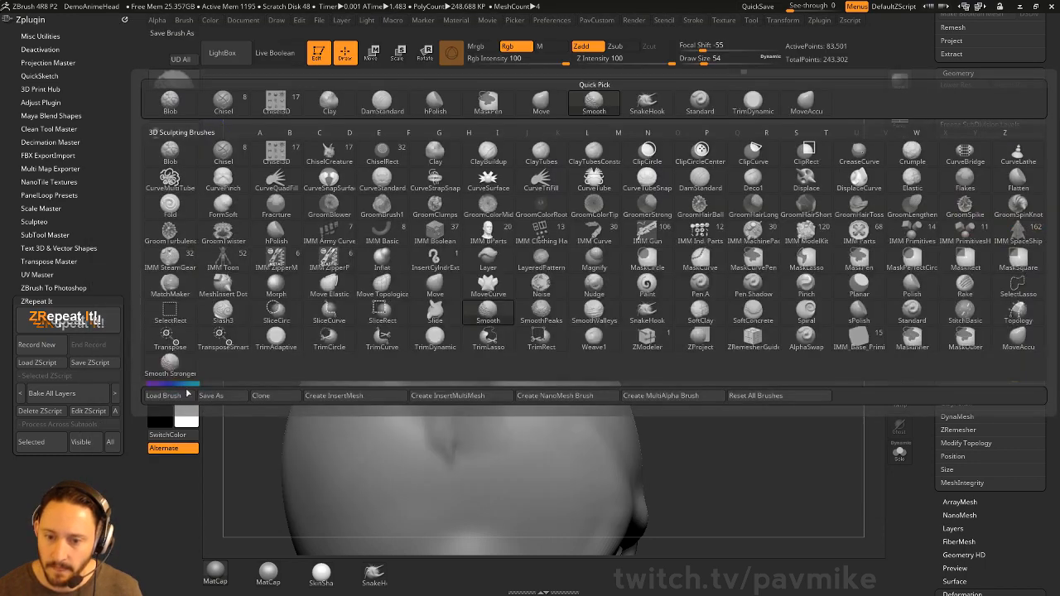
pyautogui.click(633, 60)
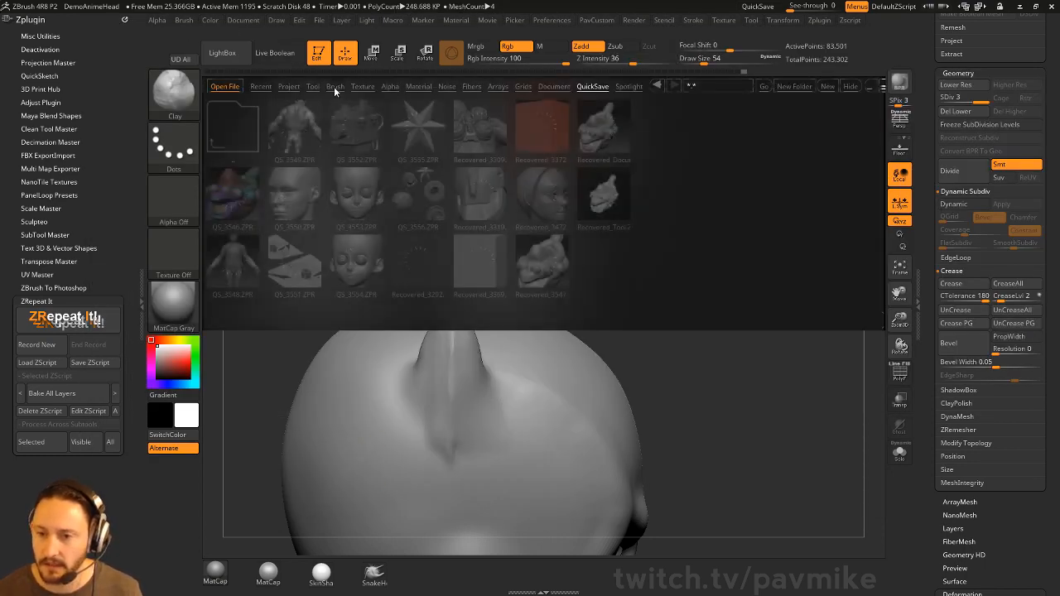
pyautogui.click(335, 86)
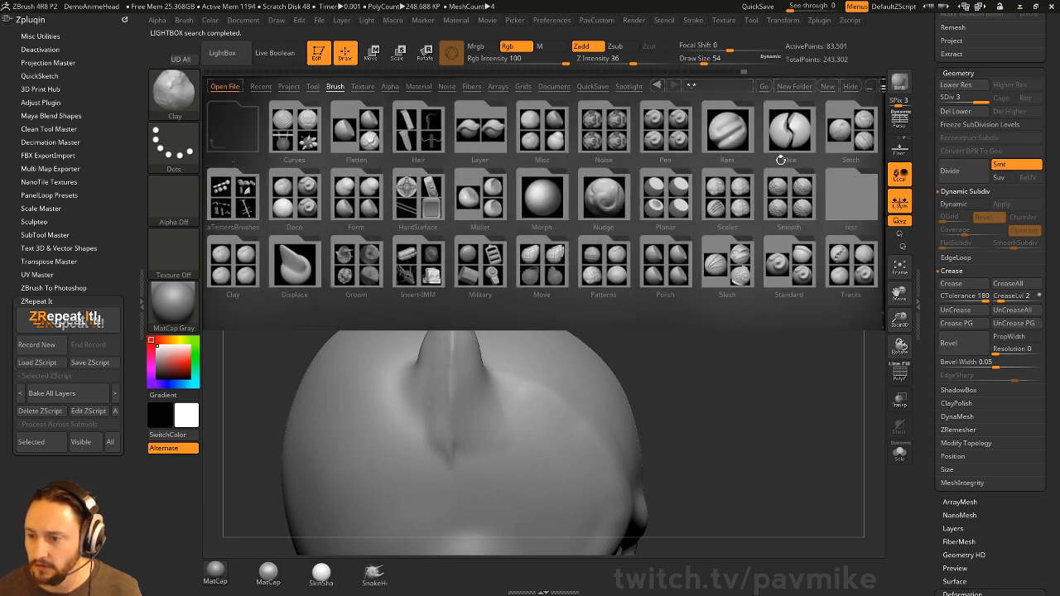
pyautogui.moveTo(780, 159); pyautogui.dragTo(625, 169)
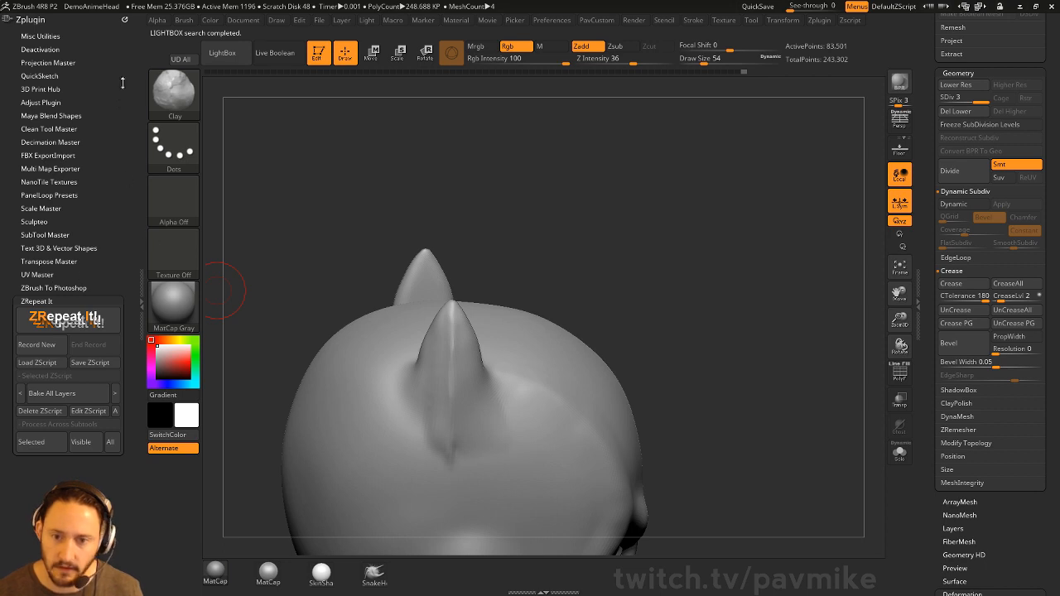
# Expose the Smooth Brush Modifiers and soften the ear and its base with the Smooth Stronger brush.
pyautogui.click(124, 20)
pyautogui.click(184, 20)
pyautogui.click(169, 23)
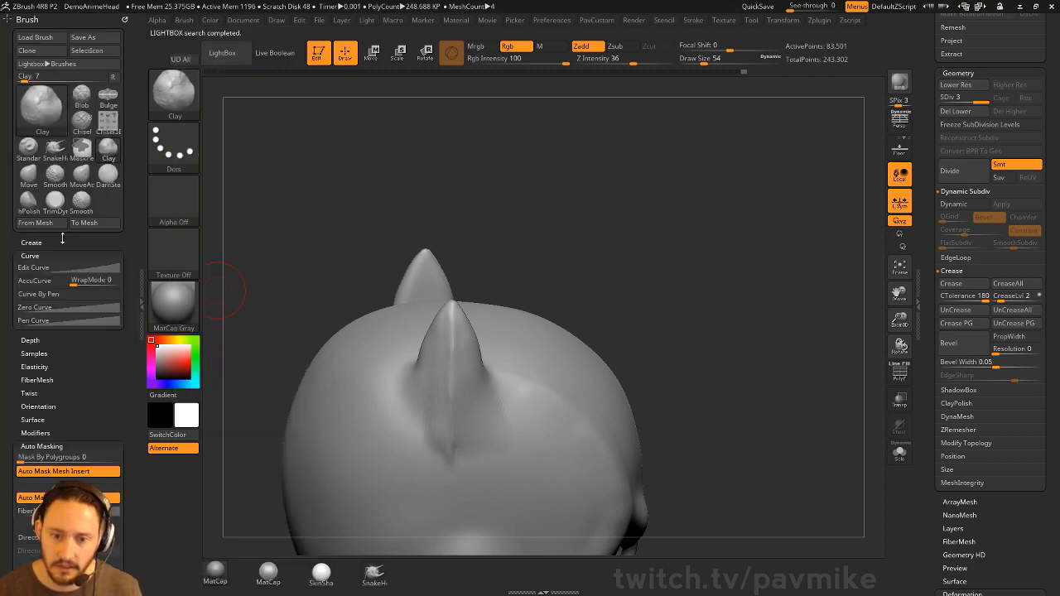
pyautogui.scroll(-5, 100, 290)
pyautogui.click(54, 308)
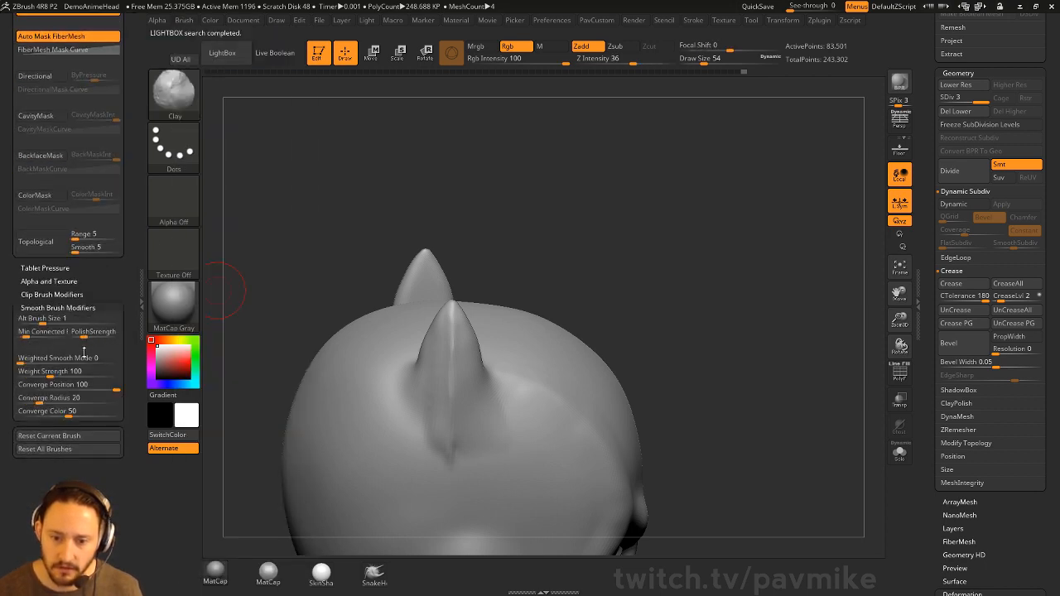
pyautogui.click(39, 357)
pyautogui.moveTo(670, 237); pyautogui.dragTo(469, 378)
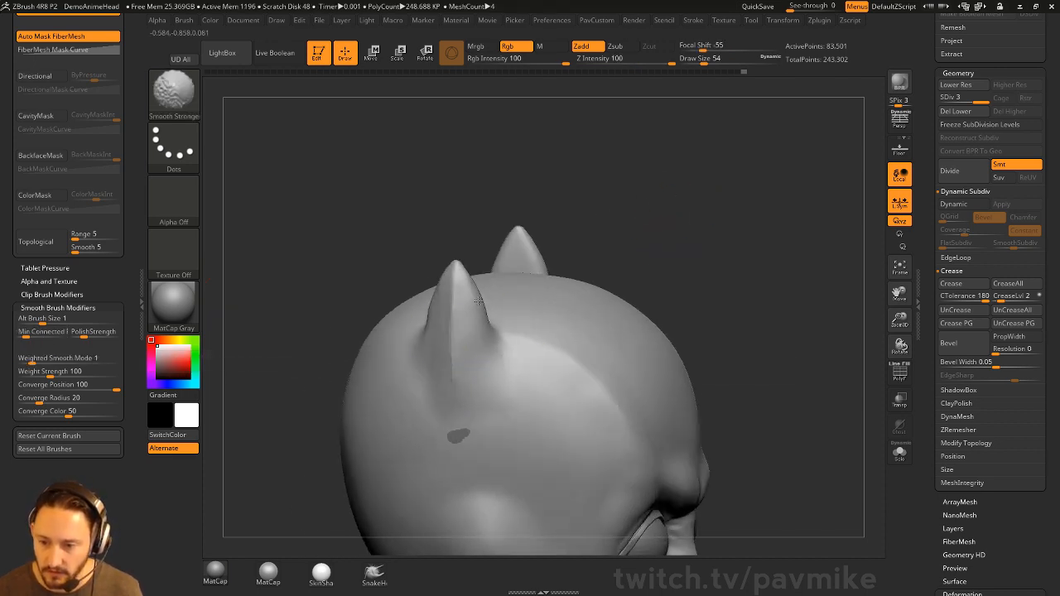
pyautogui.moveTo(740, 249)
pyautogui.mouseDown()
pyautogui.moveTo(715, 251)
pyautogui.moveTo(724, 216)
pyautogui.moveTo(698, 241)
pyautogui.mouseUp()
pyautogui.press('s')
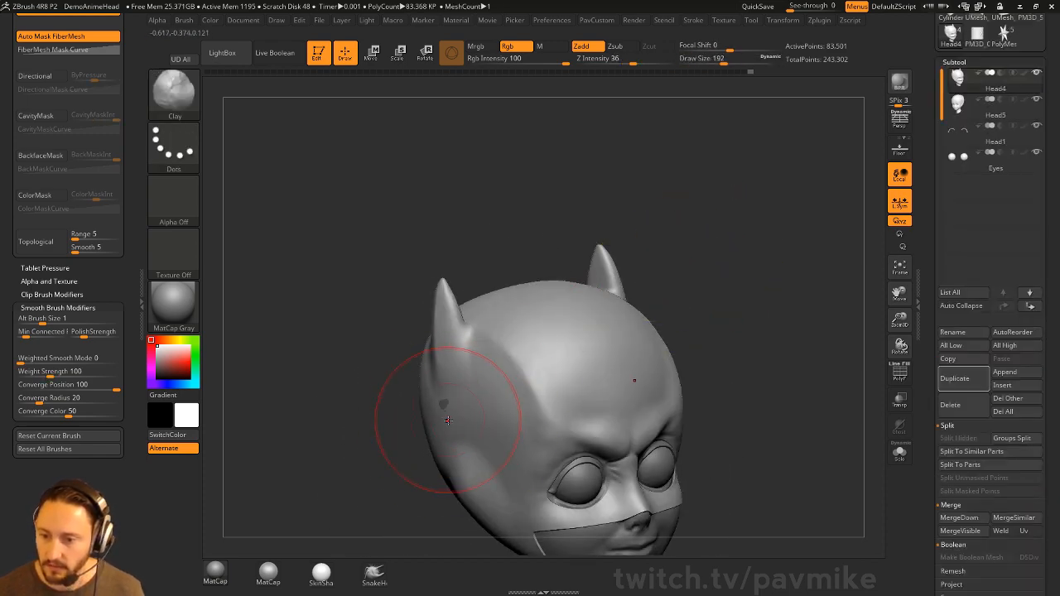
# Polish the outer side of the ear and its base with the hPolish brush at draw size 80.
pyautogui.press('b')
pyautogui.press('m')
pyautogui.press('v')
pyautogui.moveTo(928, 163); pyautogui.dragTo(928, 497)
pyautogui.click(1046, 20)
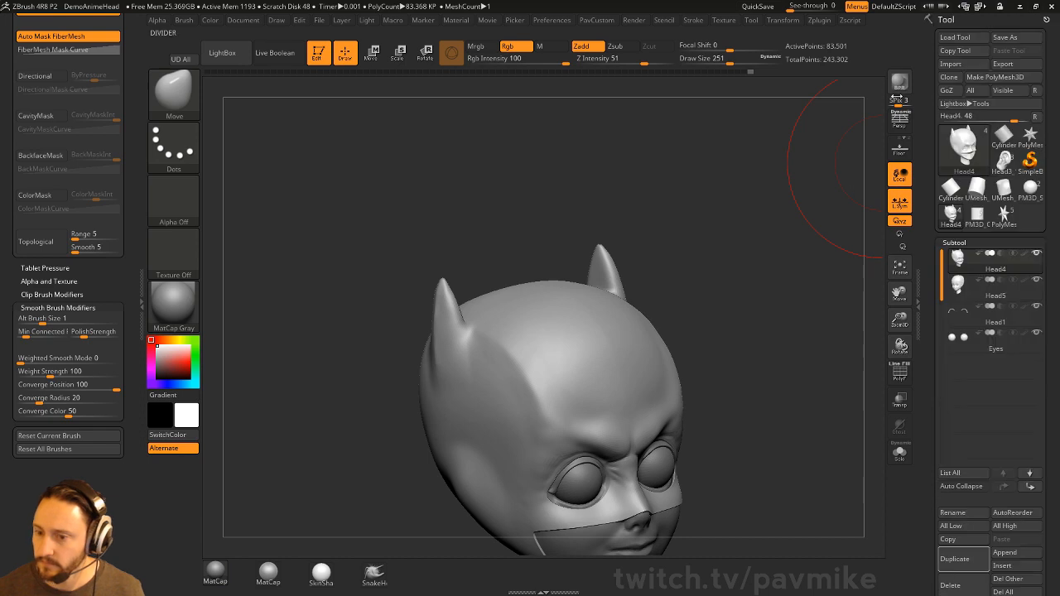
pyautogui.moveTo(883, 172)
pyautogui.mouseDown()
pyautogui.moveTo(704, 239)
pyautogui.moveTo(637, 218)
pyautogui.moveTo(604, 265)
pyautogui.mouseUp()
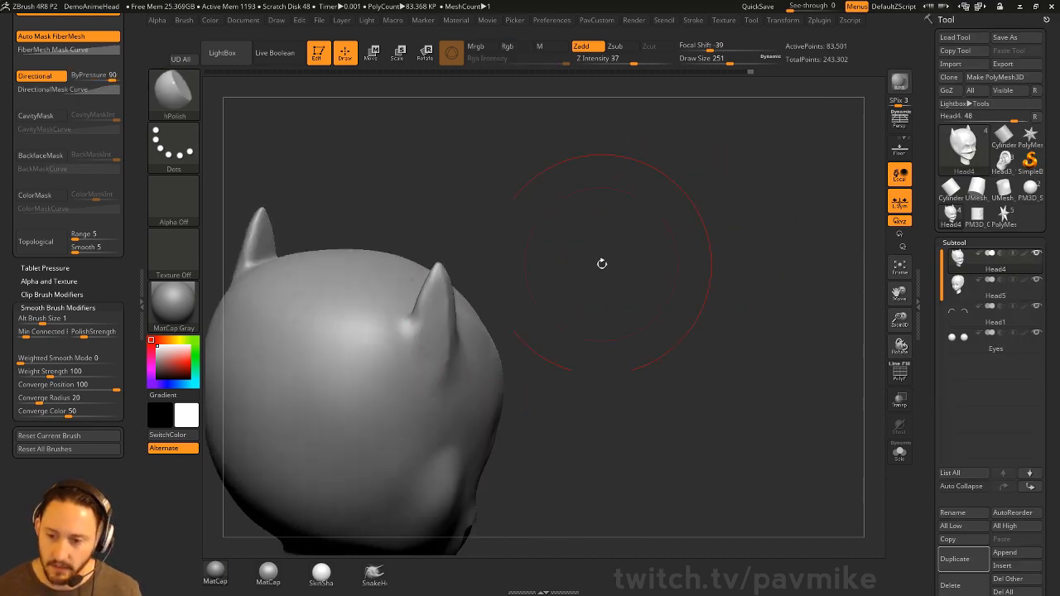
pyautogui.press('b')
pyautogui.press('h')
pyautogui.press('p')
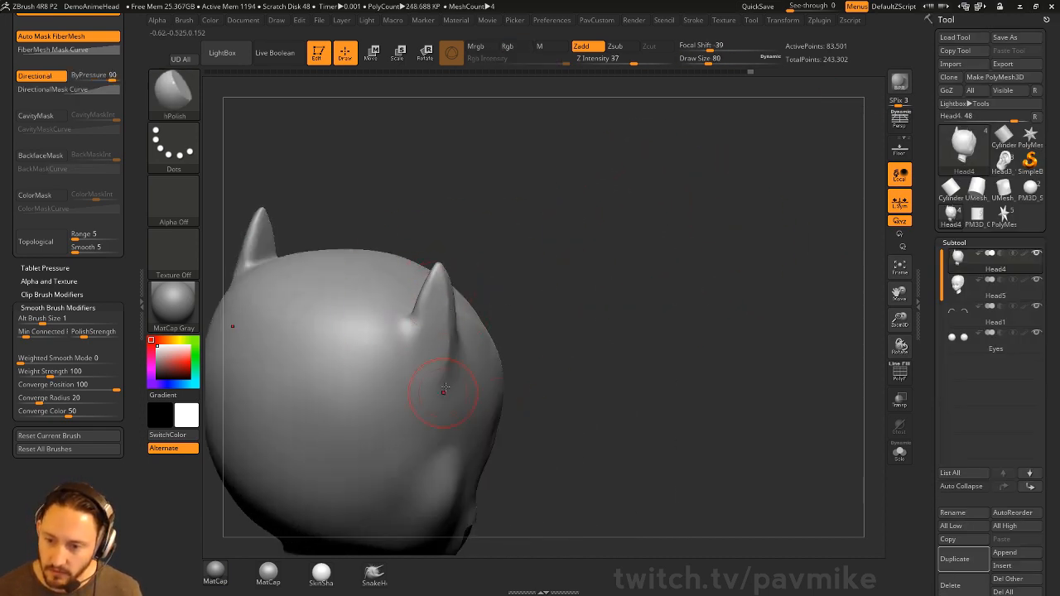
pyautogui.moveTo(604, 365)
pyautogui.mouseDown()
pyautogui.moveTo(455, 340)
pyautogui.moveTo(440, 294)
pyautogui.mouseUp()
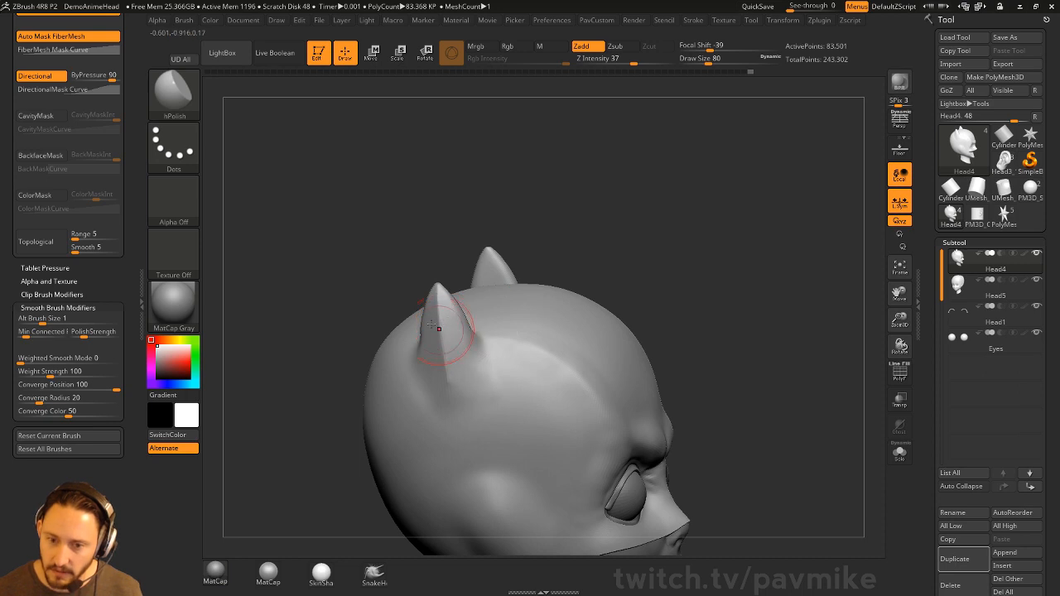
# Enable BackfaceMask for the hPolish brush and try polishing the ear with draw size raised to 234.
pyautogui.scroll(5, 40, 264)
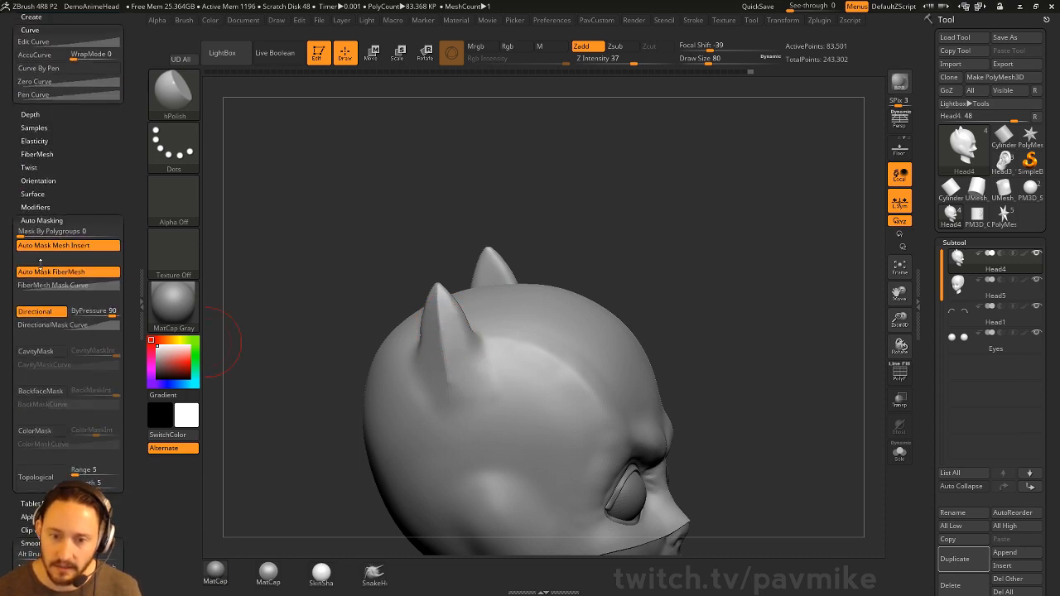
pyautogui.click(39, 390)
pyautogui.moveTo(572, 206); pyautogui.dragTo(449, 317)
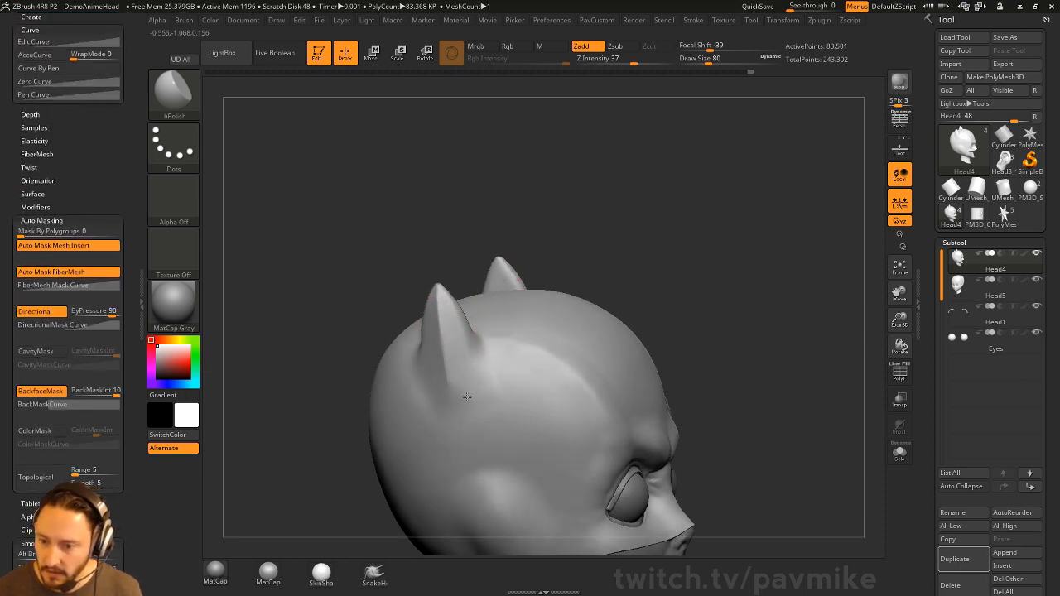
pyautogui.moveTo(598, 256)
pyautogui.mouseDown()
pyautogui.moveTo(440, 315)
pyautogui.moveTo(443, 341)
pyautogui.moveTo(432, 334)
pyautogui.moveTo(434, 319)
pyautogui.mouseUp()
pyautogui.moveTo(556, 237); pyautogui.dragTo(654, 245)
pyautogui.press('s')
pyautogui.moveTo(433, 340)
pyautogui.mouseDown()
pyautogui.moveTo(454, 340)
pyautogui.moveTo(436, 317)
pyautogui.moveTo(448, 324)
pyautogui.mouseUp()
pyautogui.moveTo(571, 256); pyautogui.dragTo(484, 269)
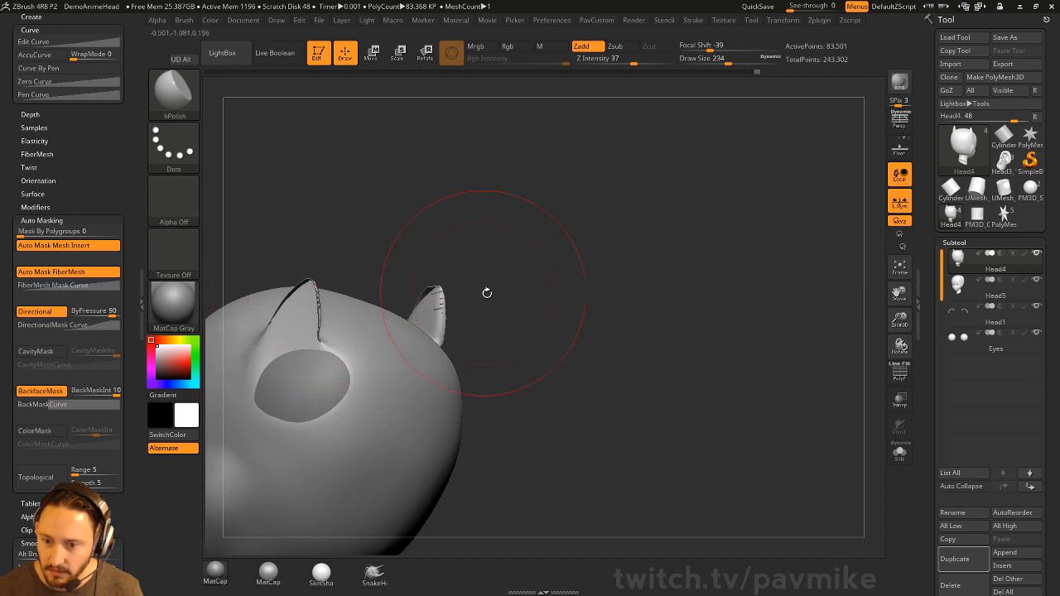
# Disable BackfaceMask for the hPolish brush, try another polishing stroke on the ear and undo it.
pyautogui.moveTo(630, 295)
pyautogui.keyDown('ctrl'); pyautogui.mouseDown()
pyautogui.moveTo(646, 285)
pyautogui.moveTo(594, 260)
pyautogui.moveTo(602, 274)
pyautogui.moveTo(613, 270)
pyautogui.moveTo(592, 277)
pyautogui.mouseUp(); pyautogui.keyUp('ctrl')
pyautogui.press('s')
pyautogui.click(29, 395)
pyautogui.press('s')
pyautogui.moveTo(451, 318)
pyautogui.mouseDown()
pyautogui.moveTo(469, 317)
pyautogui.moveTo(433, 323)
pyautogui.moveTo(432, 336)
pyautogui.mouseUp()
pyautogui.hotkey('ctrl', 'z')
pyautogui.moveTo(431, 336)
pyautogui.mouseDown(button='right')
pyautogui.moveTo(440, 348)
pyautogui.moveTo(447, 333)
pyautogui.mouseUp(button='right')
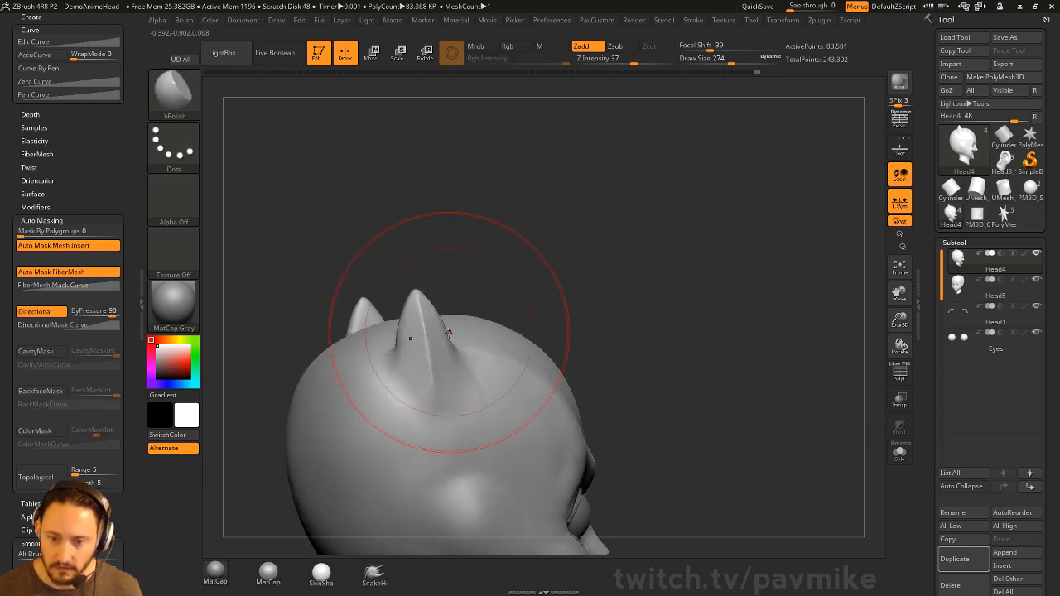
# Try building up the ear's outer side with the ClayTubes brush at draw size 177 and undo the strokes.
pyautogui.press('s')
pyautogui.moveTo(453, 334); pyautogui.dragTo(444, 334)
pyautogui.moveTo(508, 298); pyautogui.dragTo(520, 296)
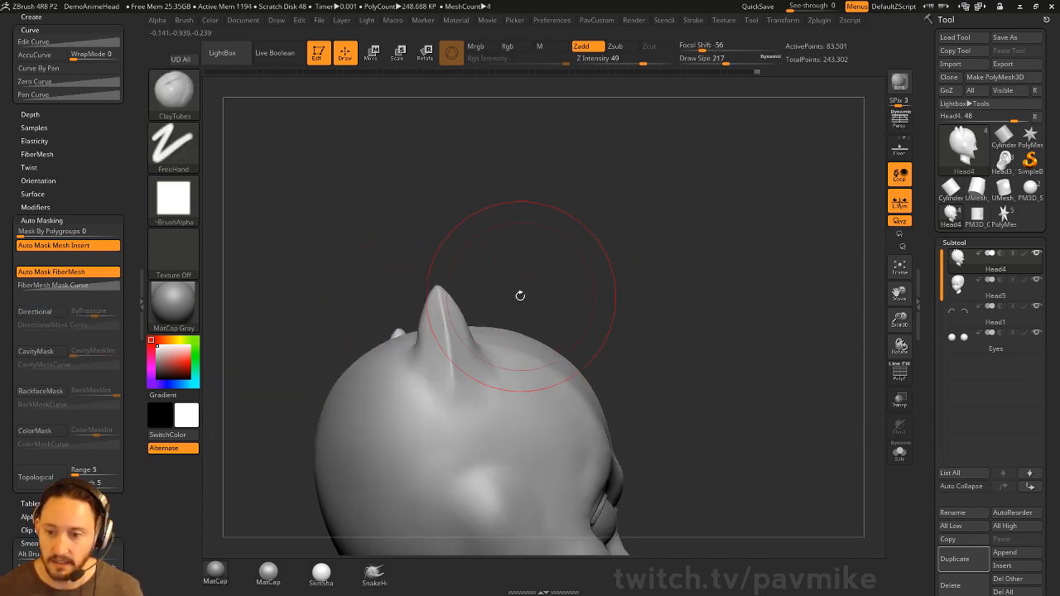
pyautogui.moveTo(448, 332); pyautogui.dragTo(446, 331)
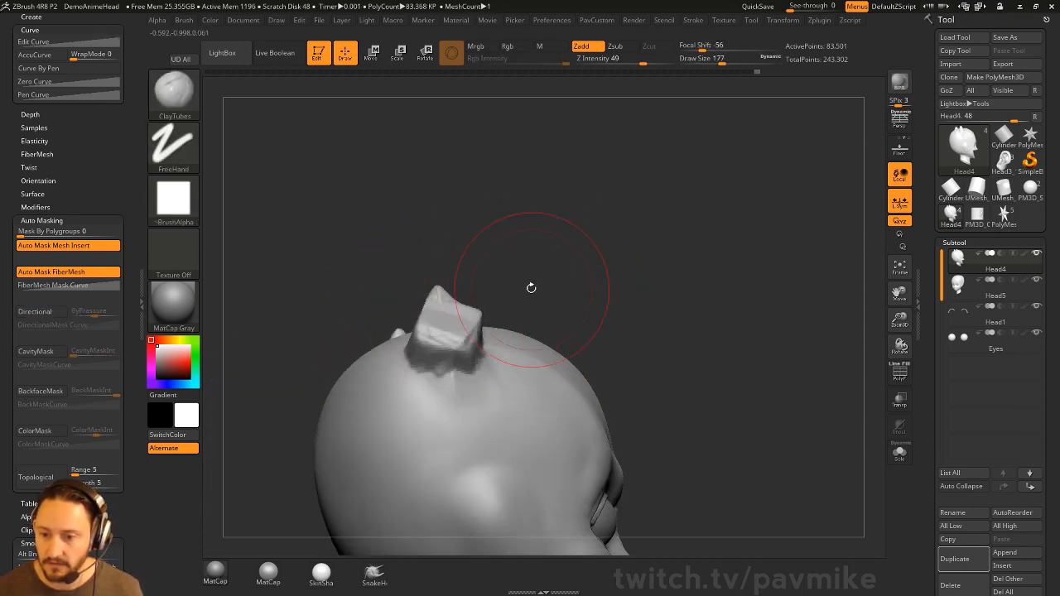
pyautogui.moveTo(531, 287); pyautogui.dragTo(454, 317)
pyautogui.moveTo(602, 280); pyautogui.dragTo(594, 282)
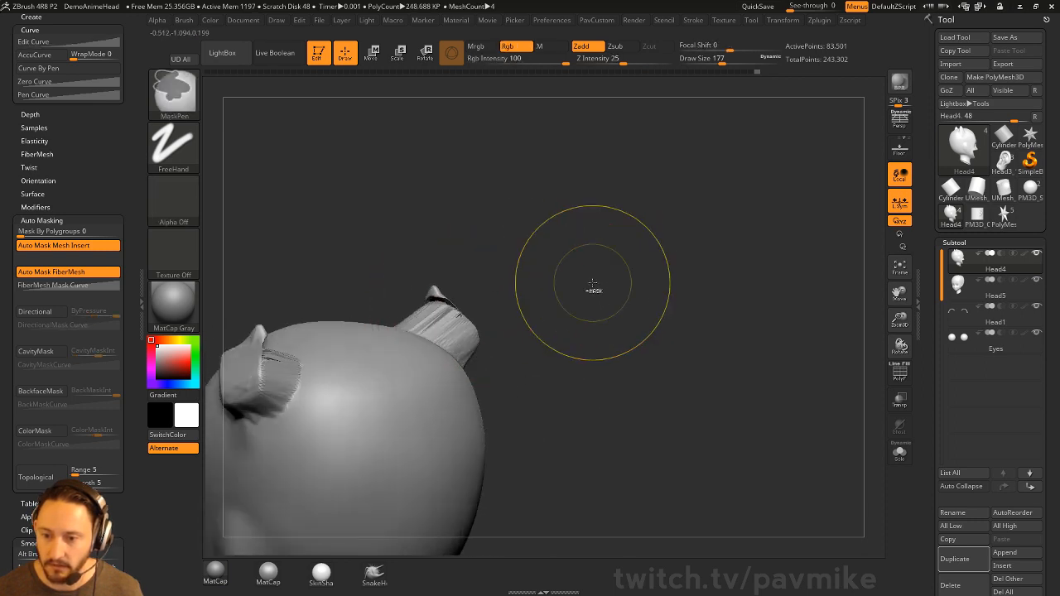
pyautogui.hotkey('ctrl', 'z')
pyautogui.hotkey('ctrl', 'z')
pyautogui.hotkey('ctrl', 'z')
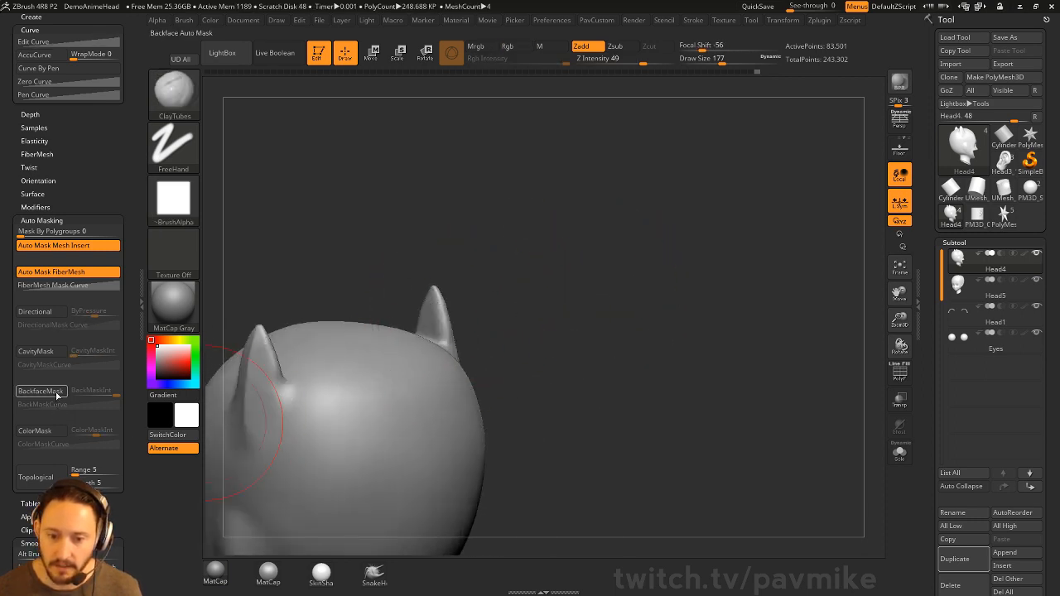
# Enable BackfaceMask for the ClayTubes brush, try strokes on the ear with draw size lowered to 124, and undo them.
pyautogui.click(56, 396)
pyautogui.moveTo(464, 282); pyautogui.dragTo(600, 293)
pyautogui.moveTo(457, 343); pyautogui.dragTo(447, 333)
pyautogui.moveTo(564, 264)
pyautogui.mouseDown()
pyautogui.moveTo(535, 263)
pyautogui.moveTo(472, 289)
pyautogui.mouseUp()
pyautogui.hotkey('ctrl', 'z')
pyautogui.moveTo(648, 284)
pyautogui.mouseDown()
pyautogui.moveTo(502, 340)
pyautogui.moveTo(445, 336)
pyautogui.mouseUp()
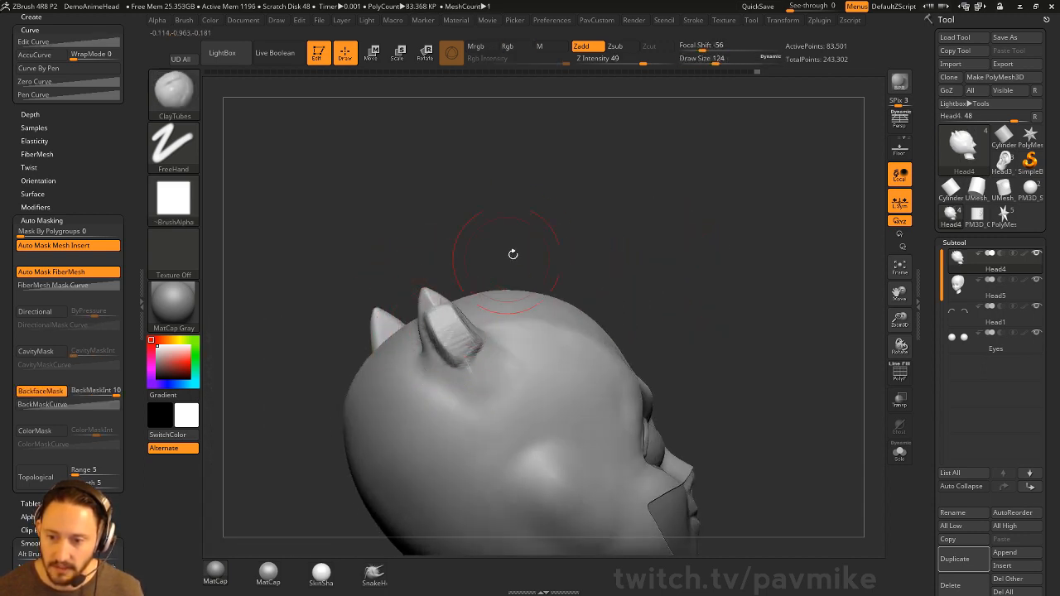
pyautogui.moveTo(513, 254)
pyautogui.mouseDown()
pyautogui.moveTo(445, 327)
pyautogui.moveTo(575, 237)
pyautogui.mouseUp()
pyautogui.press('ctrl')
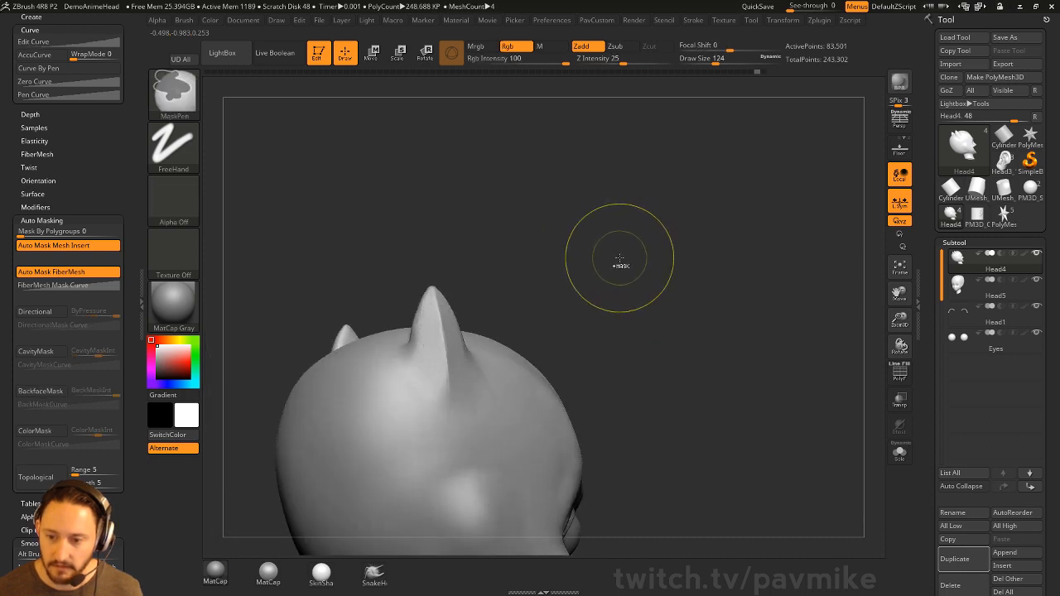
# Enable BackfaceMask for the hPolish brush and polish the ear's outer side at draw size 77.
pyautogui.press('b')
pyautogui.press('h')
pyautogui.press('p')
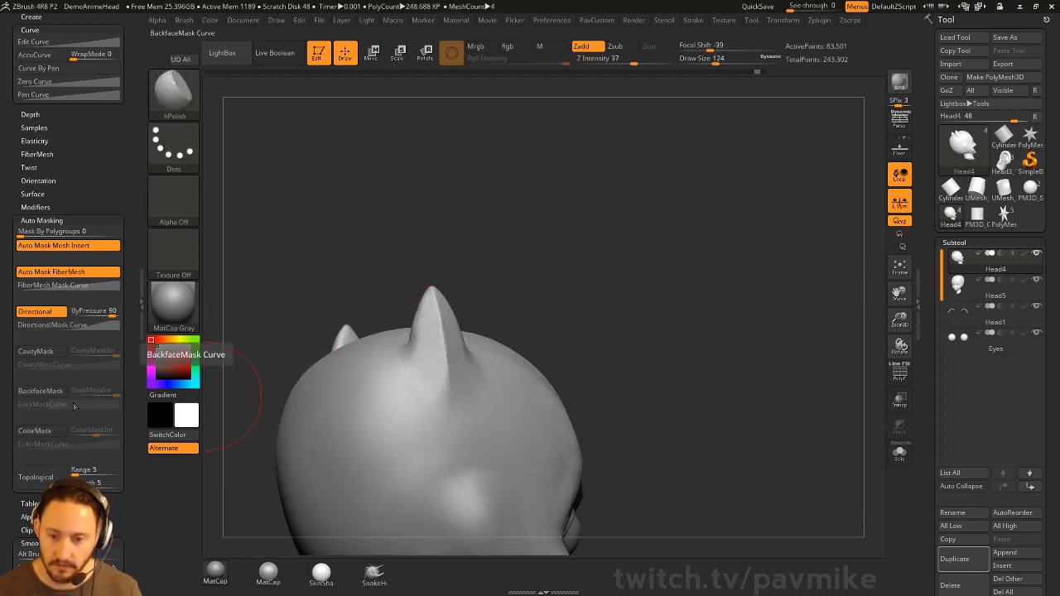
pyautogui.click(46, 391)
pyautogui.moveTo(551, 327); pyautogui.dragTo(430, 384)
pyautogui.press('s')
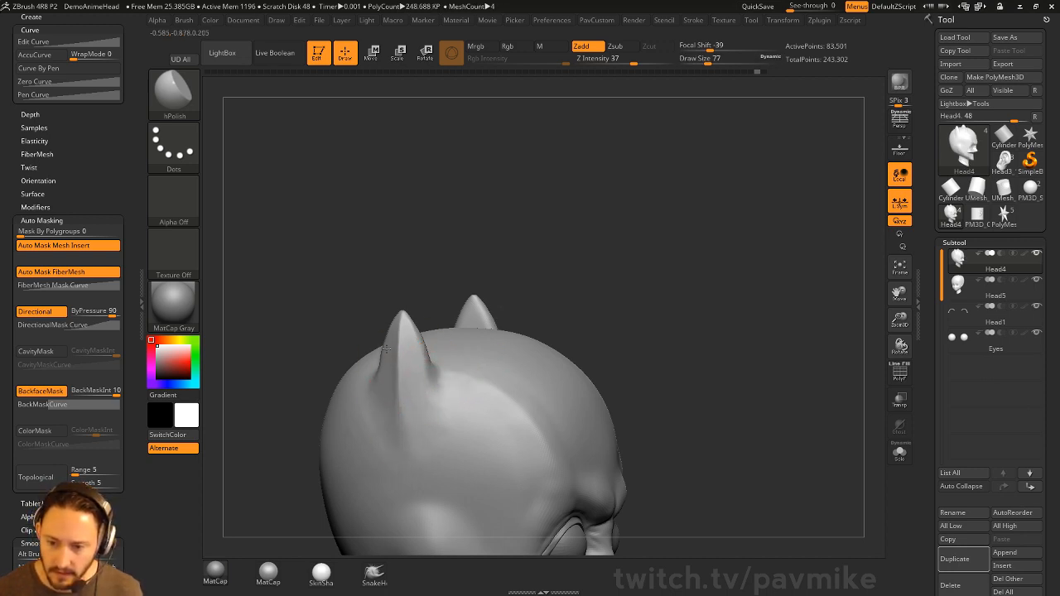
pyautogui.keyDown('alt'); pyautogui.moveTo(619, 239); pyautogui.dragTo(585, 224); pyautogui.keyUp('alt')
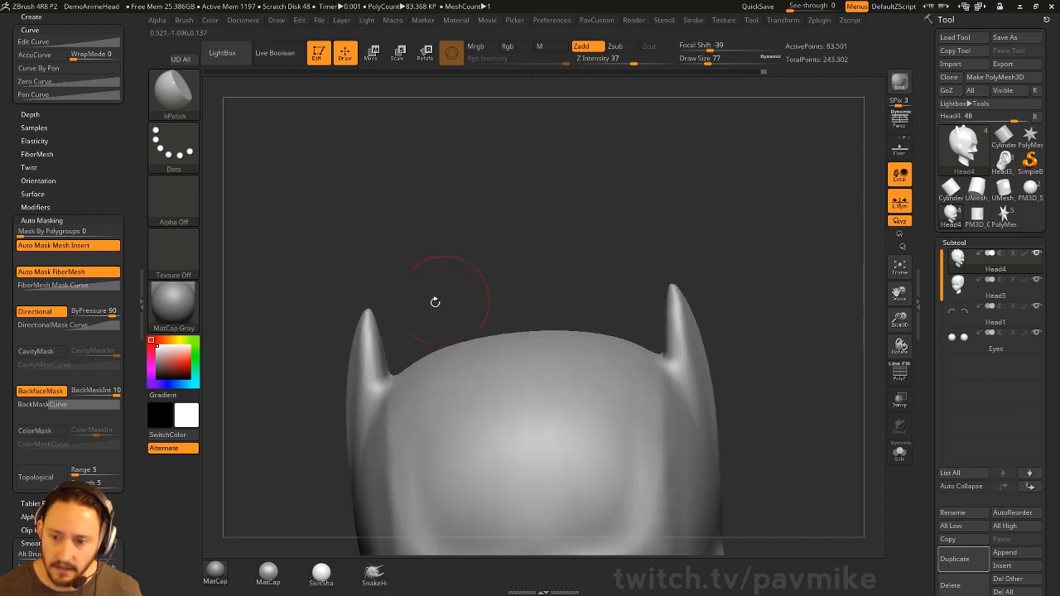
pyautogui.moveTo(464, 298)
pyautogui.keyDown('alt'); pyautogui.mouseDown()
pyautogui.moveTo(517, 240)
pyautogui.moveTo(464, 275)
pyautogui.moveTo(478, 204)
pyautogui.moveTo(493, 247)
pyautogui.moveTo(444, 286)
pyautogui.mouseUp(); pyautogui.keyUp('alt')
# Flatten the inner and front faces of the ear with the TrimDynamic brush at draw size 74.
pyautogui.press('b')
pyautogui.press('t')
pyautogui.press('d')
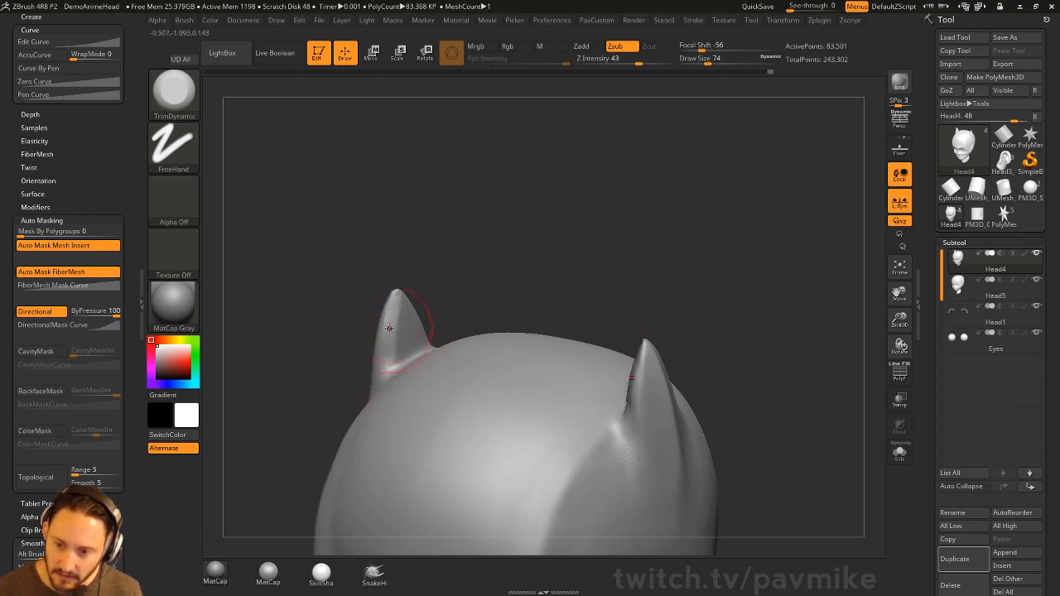
pyautogui.moveTo(472, 247)
pyautogui.mouseDown()
pyautogui.moveTo(473, 218)
pyautogui.moveTo(414, 313)
pyautogui.moveTo(442, 311)
pyautogui.mouseUp()
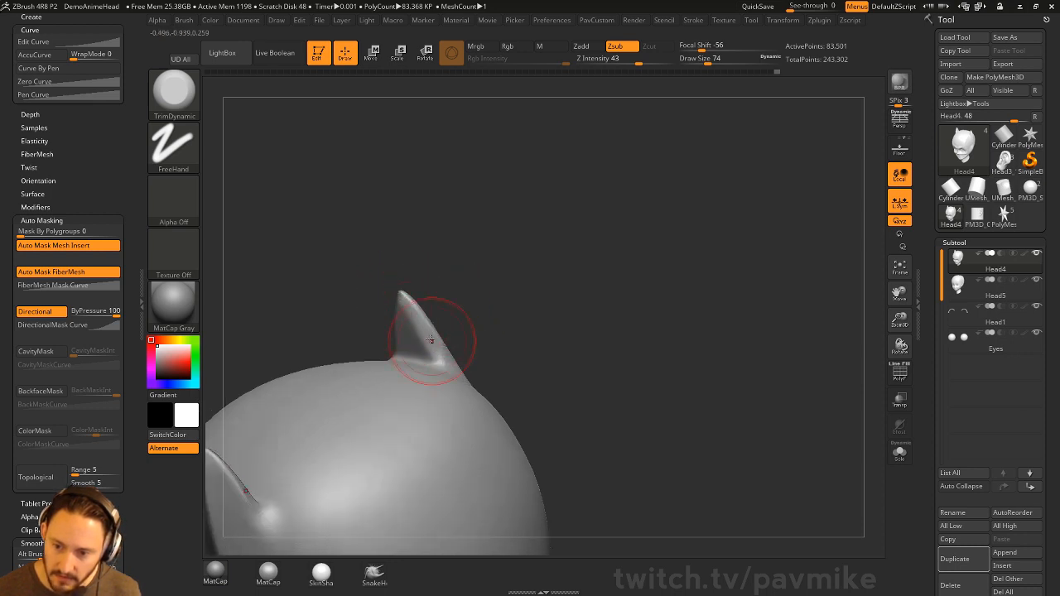
pyautogui.moveTo(498, 291); pyautogui.dragTo(390, 309)
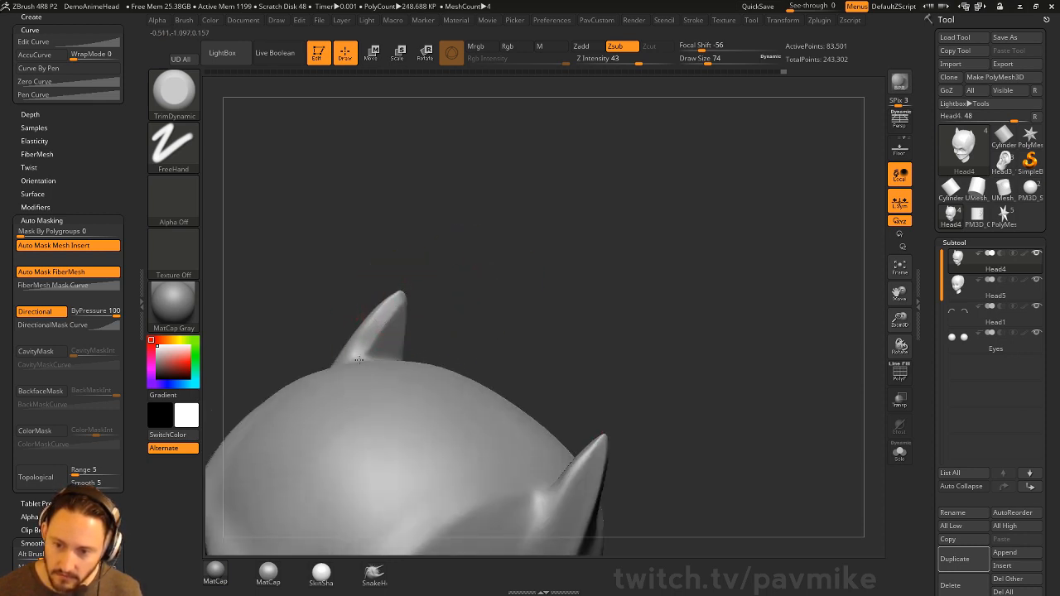
pyautogui.moveTo(448, 273); pyautogui.dragTo(503, 287)
pyautogui.moveTo(433, 318); pyautogui.dragTo(461, 324)
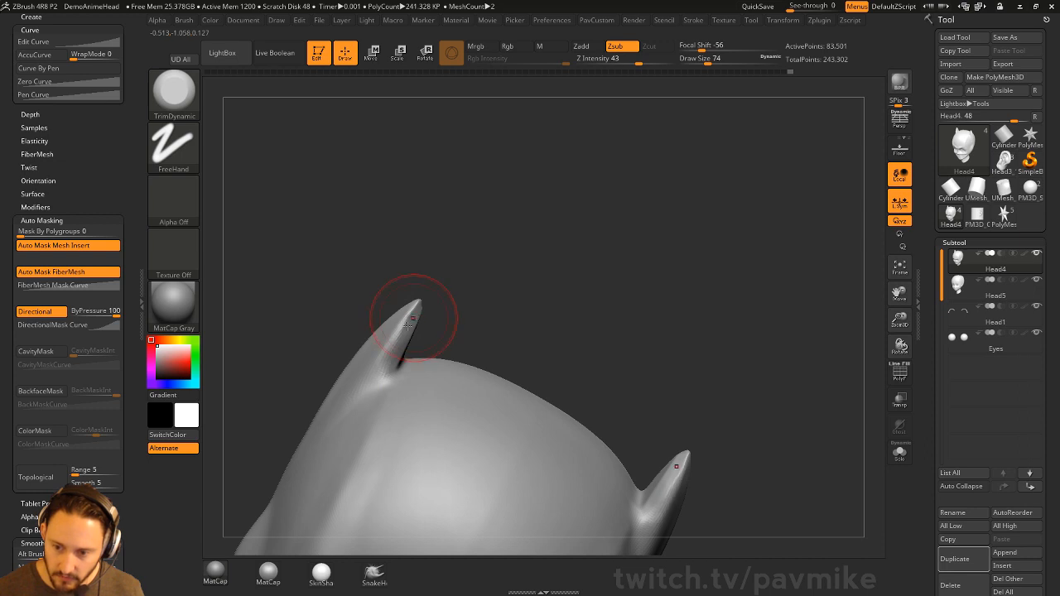
# Polish the inner face and edges of the ear with the hPolish brush, reducing draw size to 46.
pyautogui.press('b')
pyautogui.press('h')
pyautogui.press('p')
pyautogui.moveTo(493, 268); pyautogui.dragTo(469, 264)
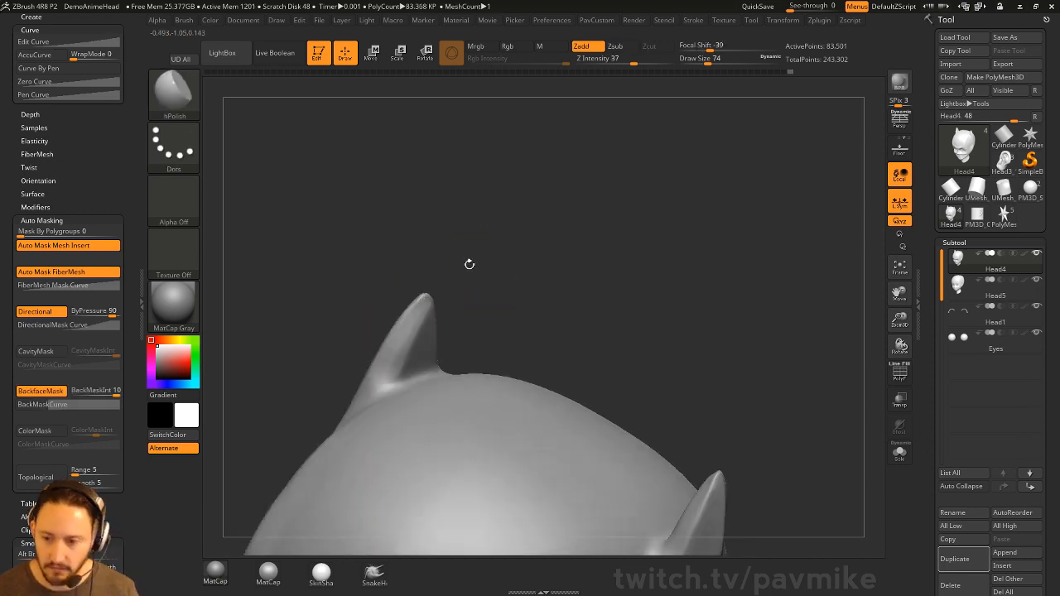
pyautogui.moveTo(411, 336); pyautogui.dragTo(430, 322, button='right')
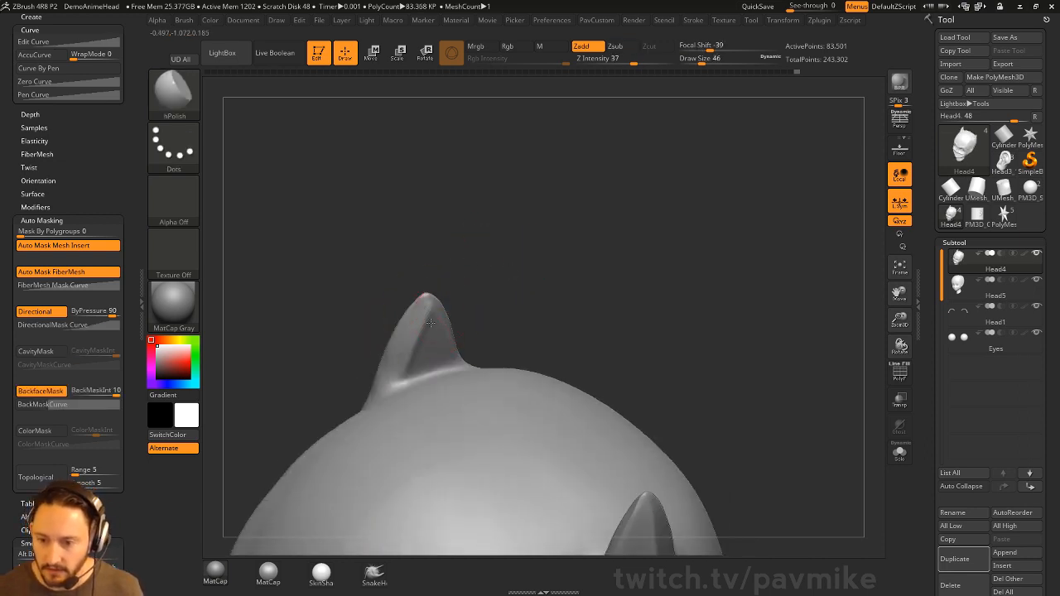
pyautogui.moveTo(479, 285); pyautogui.dragTo(425, 351)
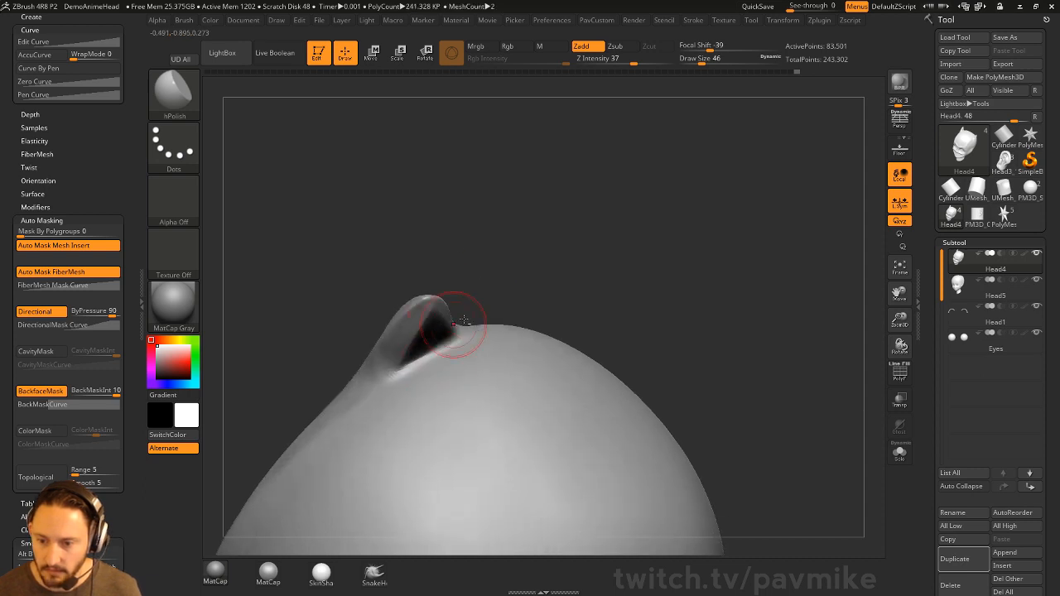
pyautogui.moveTo(464, 320); pyautogui.dragTo(414, 295, button='right')
pyautogui.moveTo(465, 266); pyautogui.dragTo(459, 292)
pyautogui.moveTo(524, 303)
pyautogui.mouseDown(button='right')
pyautogui.moveTo(444, 306)
pyautogui.moveTo(439, 290)
pyautogui.moveTo(458, 289)
pyautogui.mouseUp(button='right')
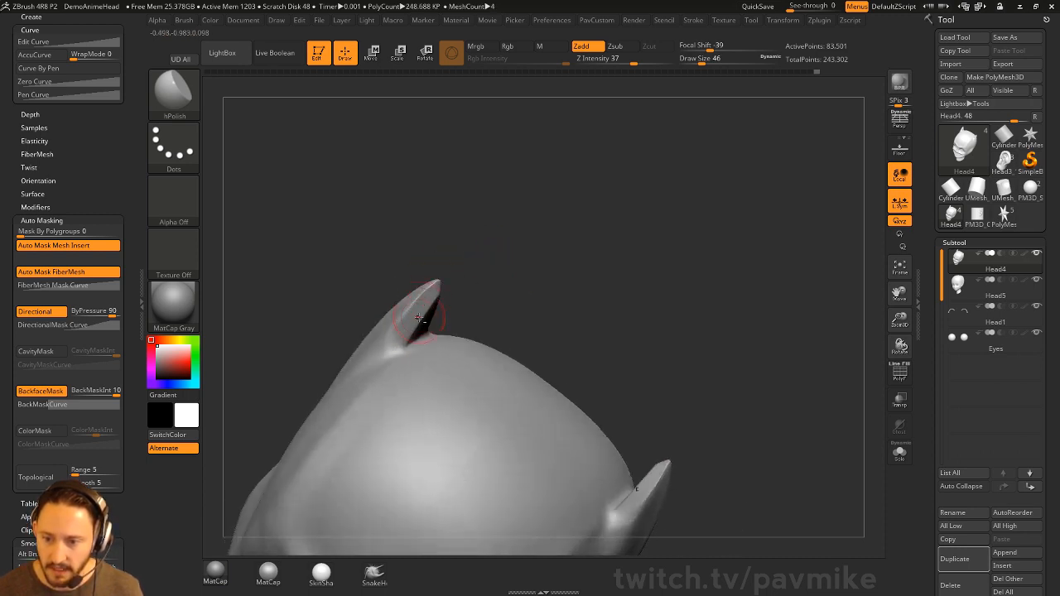
# Polish the front of the ear with the hPolish brush at draw size 56.
pyautogui.moveTo(419, 317); pyautogui.dragTo(469, 346, button='right')
pyautogui.press('s')
pyautogui.moveTo(450, 334)
pyautogui.mouseDown()
pyautogui.moveTo(464, 334)
pyautogui.moveTo(451, 333)
pyautogui.mouseUp()
pyautogui.moveTo(461, 317); pyautogui.dragTo(438, 344, button='right')
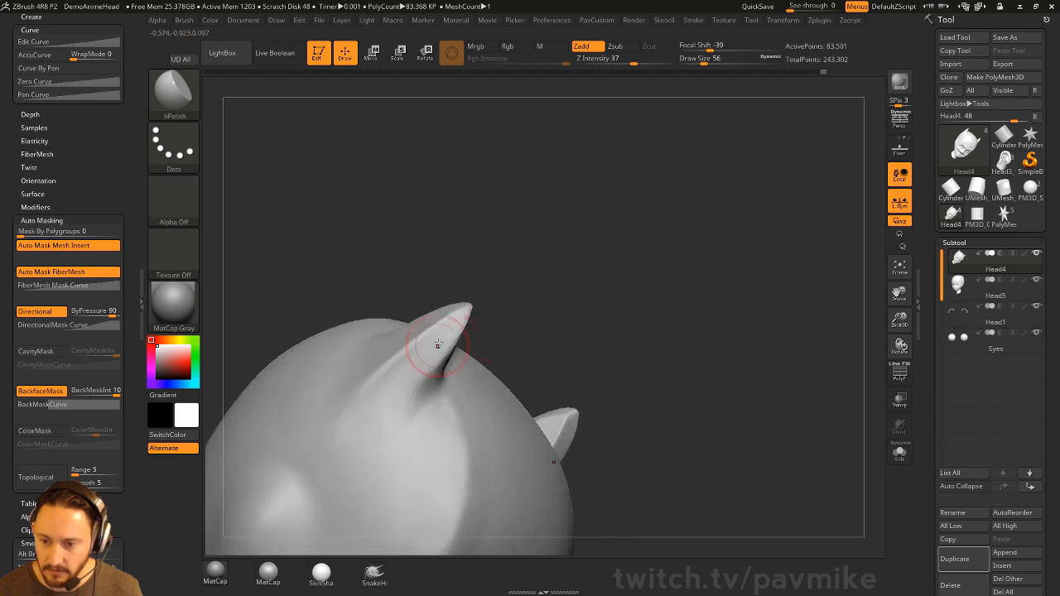
# Polish the transition between the ear's base and the head with hPolish at draw size 97.
pyautogui.moveTo(519, 275)
pyautogui.mouseDown(button='right')
pyautogui.moveTo(587, 295)
pyautogui.moveTo(580, 269)
pyautogui.mouseUp(button='right')
pyautogui.press('s')
pyautogui.moveTo(395, 359); pyautogui.dragTo(406, 360)
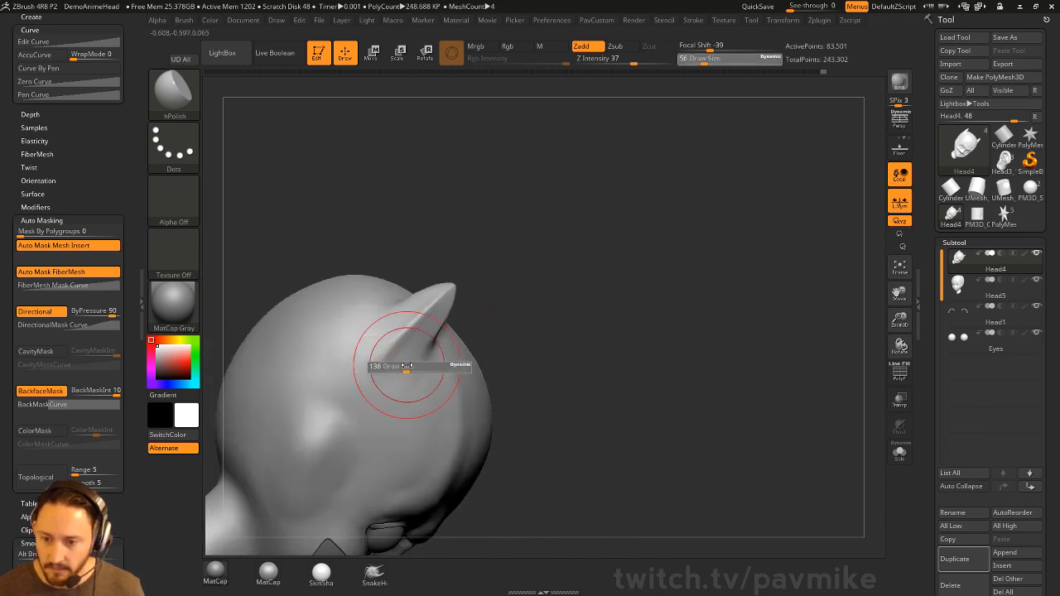
pyautogui.moveTo(524, 311); pyautogui.dragTo(463, 331, button='right')
pyautogui.press('s')
pyautogui.moveTo(439, 354); pyautogui.dragTo(426, 353)
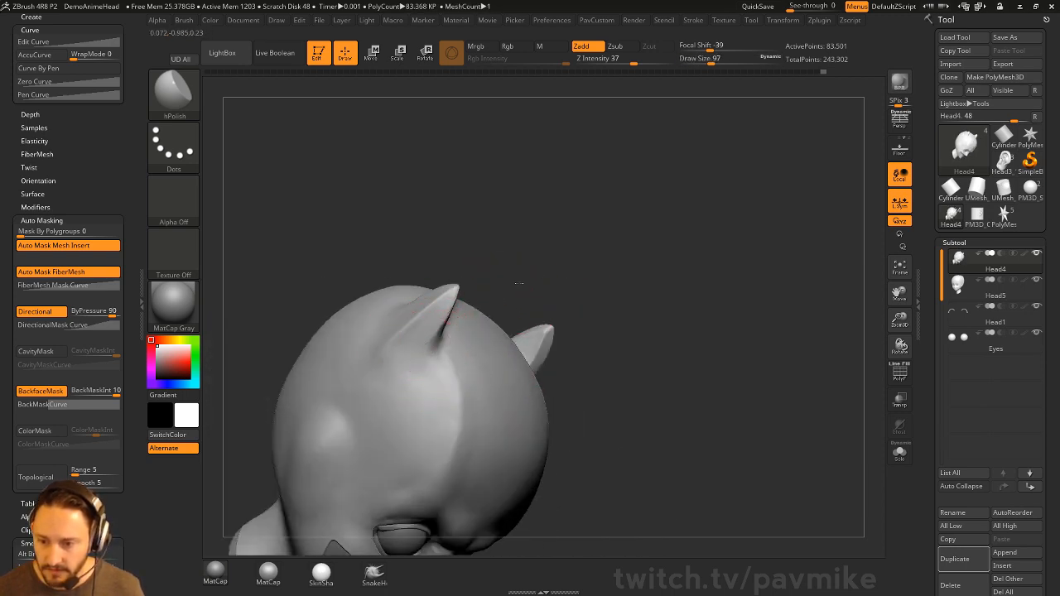
pyautogui.moveTo(406, 352); pyautogui.dragTo(425, 349, button='right')
pyautogui.moveTo(485, 298); pyautogui.dragTo(522, 290, button='right')
# Soften the ear's base with Smooth Stronger at draw size 74 and polish the back of the ear with hPolish.
pyautogui.press('[')
pyautogui.keyDown('shift'); pyautogui.moveTo(427, 369); pyautogui.dragTo(398, 370); pyautogui.keyUp('shift')
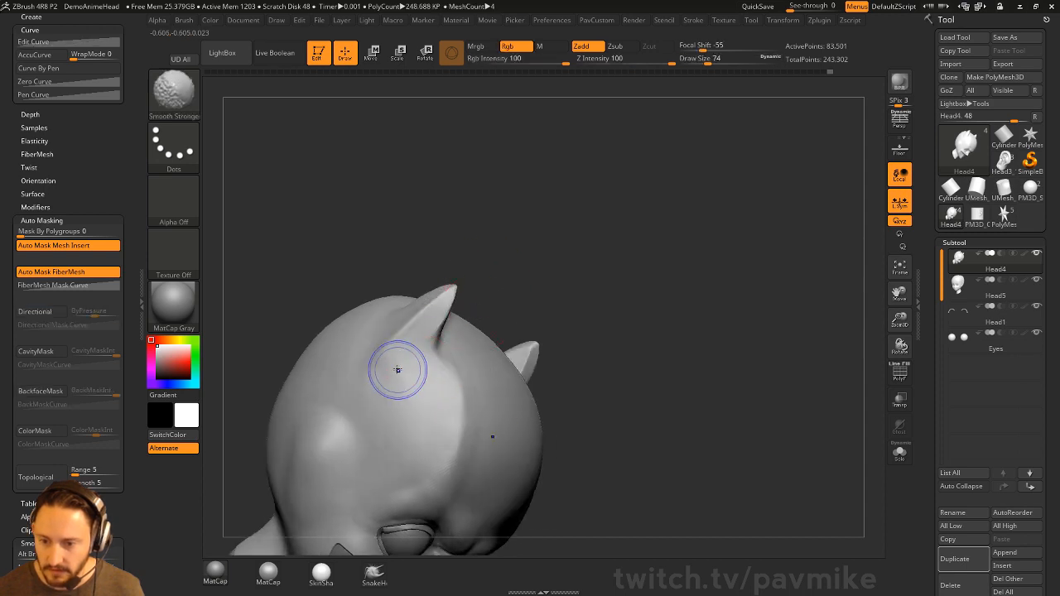
pyautogui.moveTo(516, 263)
pyautogui.mouseDown(button='right')
pyautogui.moveTo(572, 309)
pyautogui.moveTo(539, 313)
pyautogui.mouseUp(button='right')
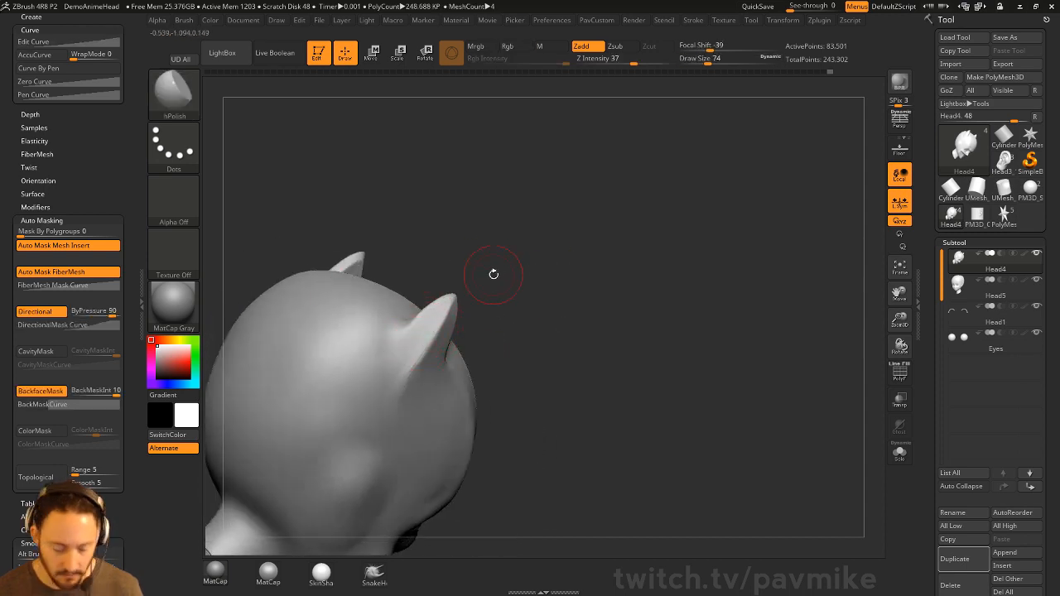
pyautogui.moveTo(494, 279)
pyautogui.mouseDown(button='right')
pyautogui.moveTo(437, 320)
pyautogui.moveTo(442, 348)
pyautogui.mouseUp(button='right')
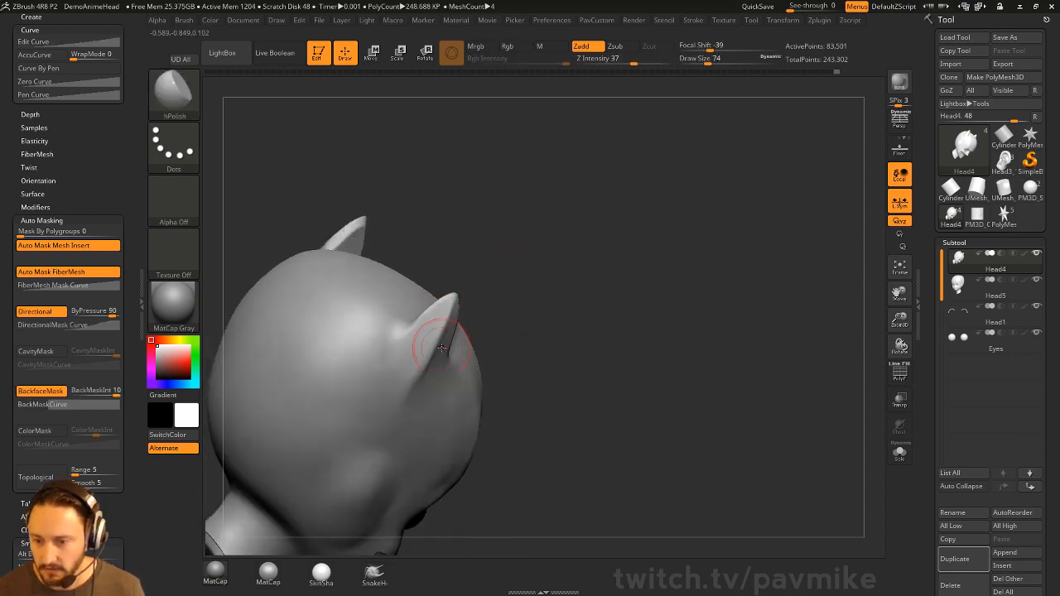
pyautogui.moveTo(397, 388)
pyautogui.mouseDown(button='right')
pyautogui.moveTo(485, 310)
pyautogui.moveTo(436, 351)
pyautogui.mouseUp(button='right')
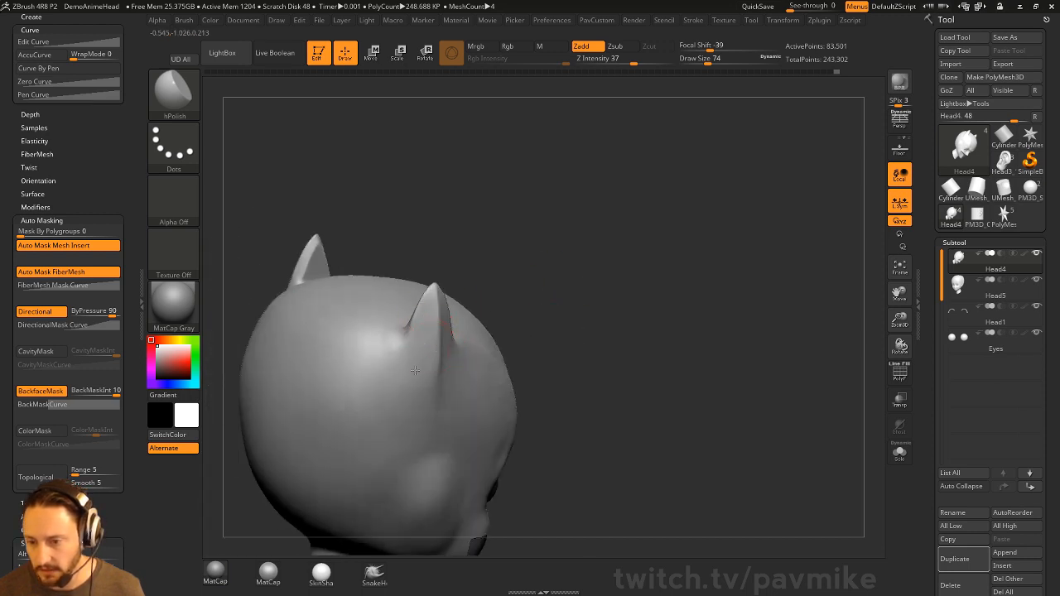
pyautogui.moveTo(427, 422); pyautogui.dragTo(440, 331, button='right')
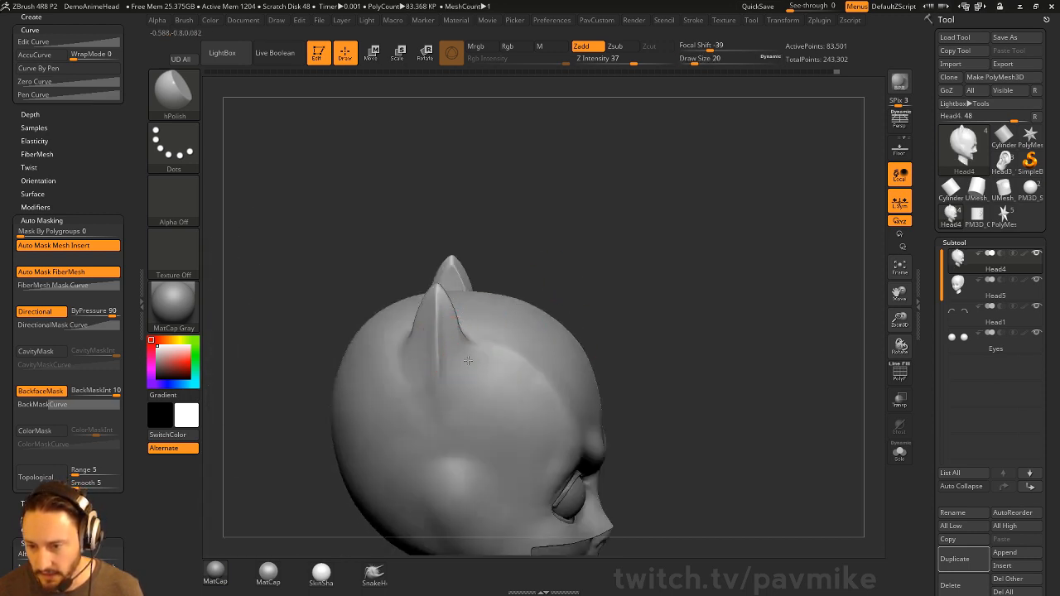
# Polish along the ear's outer ridge with hPolish at draw size 71 and smooth the ridge.
pyautogui.press('shift')
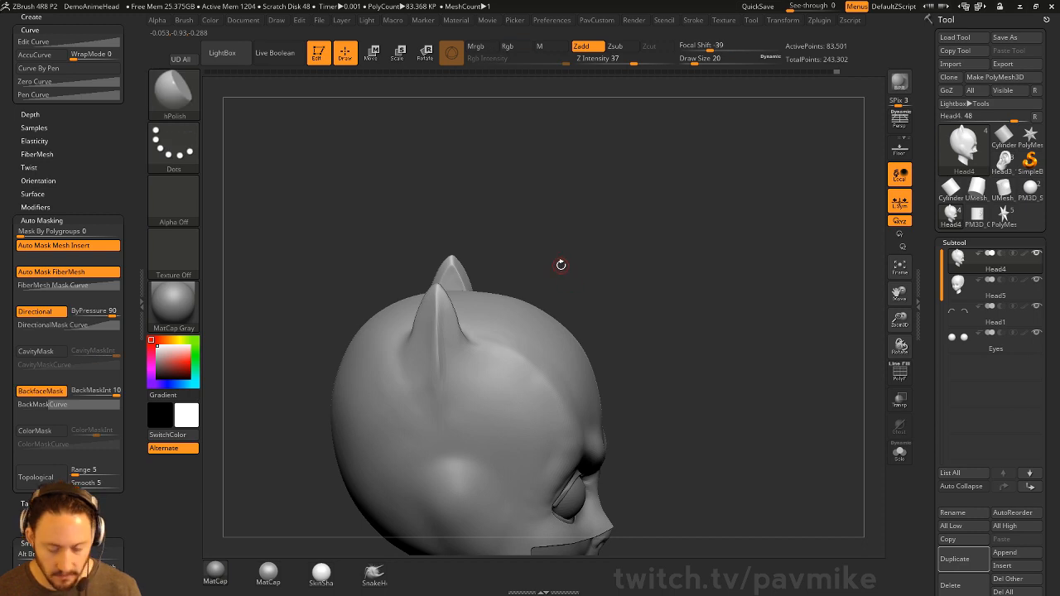
pyautogui.moveTo(561, 265); pyautogui.dragTo(586, 273, button='right')
pyautogui.press('s')
pyautogui.moveTo(426, 343); pyautogui.dragTo(441, 340)
pyautogui.moveTo(499, 312); pyautogui.dragTo(439, 343, button='right')
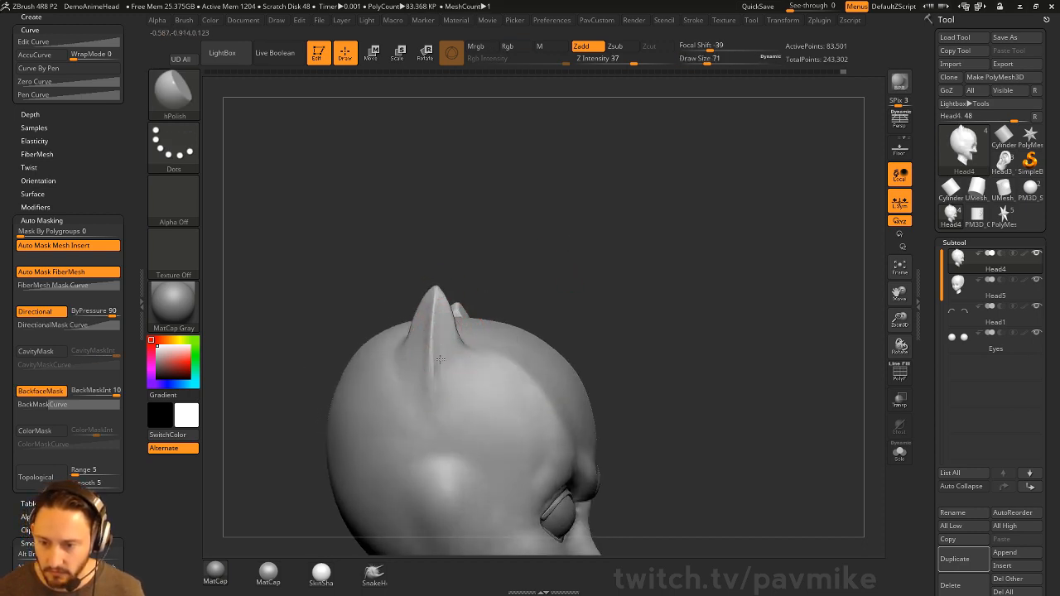
pyautogui.moveTo(439, 354); pyautogui.dragTo(467, 329, button='right')
pyautogui.keyDown('shift'); pyautogui.moveTo(429, 331); pyautogui.dragTo(433, 361); pyautogui.keyUp('shift')
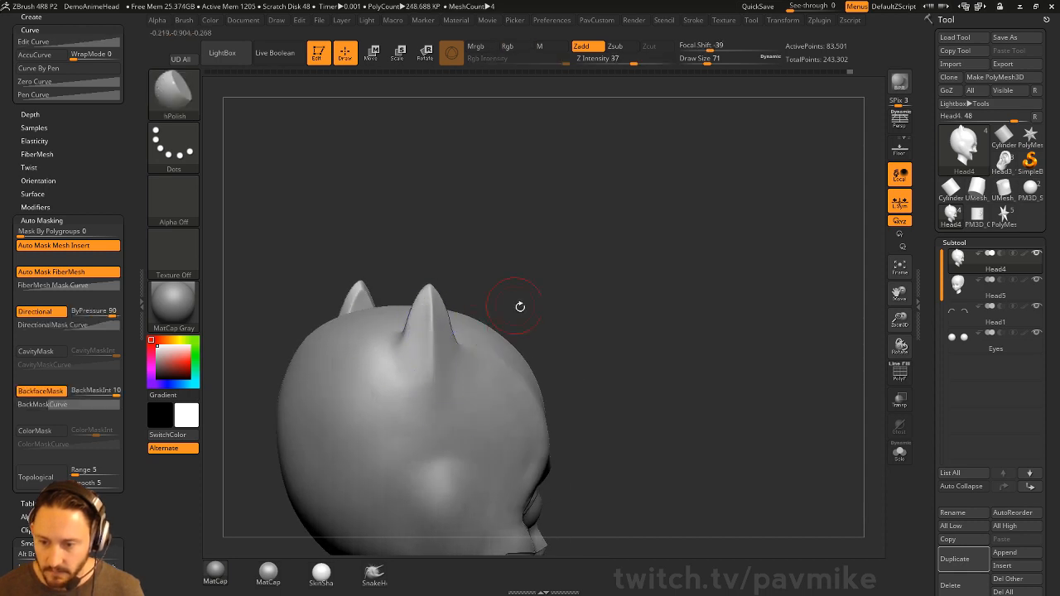
# Smooth the crease at the front of the ear's base with the Smooth Stronger brush at draw size 71.
pyautogui.press('shift')
pyautogui.moveTo(519, 306)
pyautogui.mouseDown(button='right')
pyautogui.moveTo(547, 330)
pyautogui.moveTo(572, 322)
pyautogui.mouseUp(button='right')
pyautogui.press('shift')
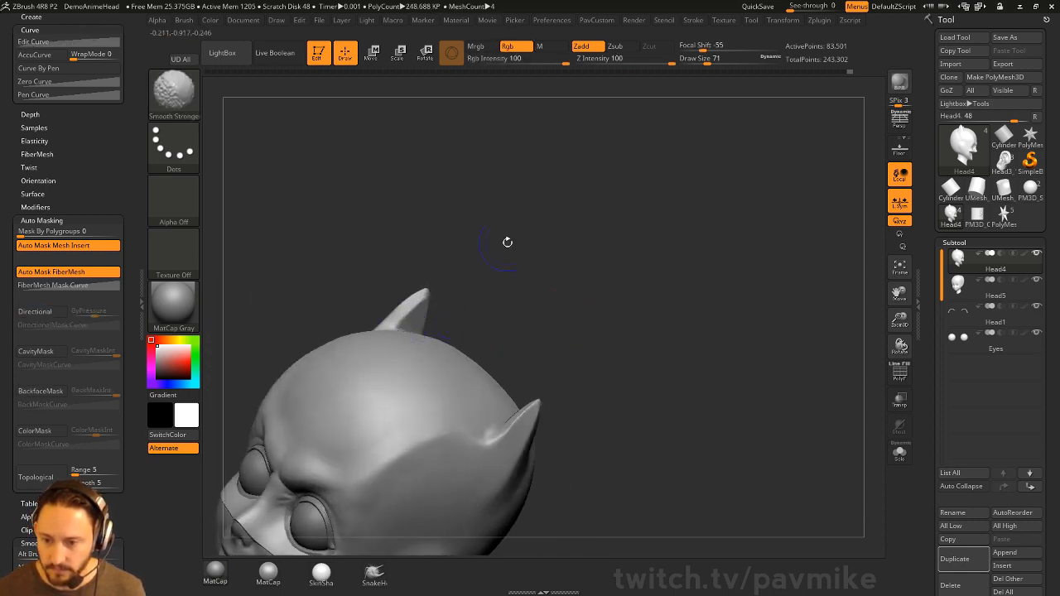
pyautogui.moveTo(506, 241)
pyautogui.mouseDown(button='right')
pyautogui.moveTo(478, 273)
pyautogui.moveTo(599, 324)
pyautogui.moveTo(585, 319)
pyautogui.mouseUp(button='right')
pyautogui.press('shift')
pyautogui.moveTo(485, 194); pyautogui.dragTo(634, 158, button='right')
pyautogui.press('shift')
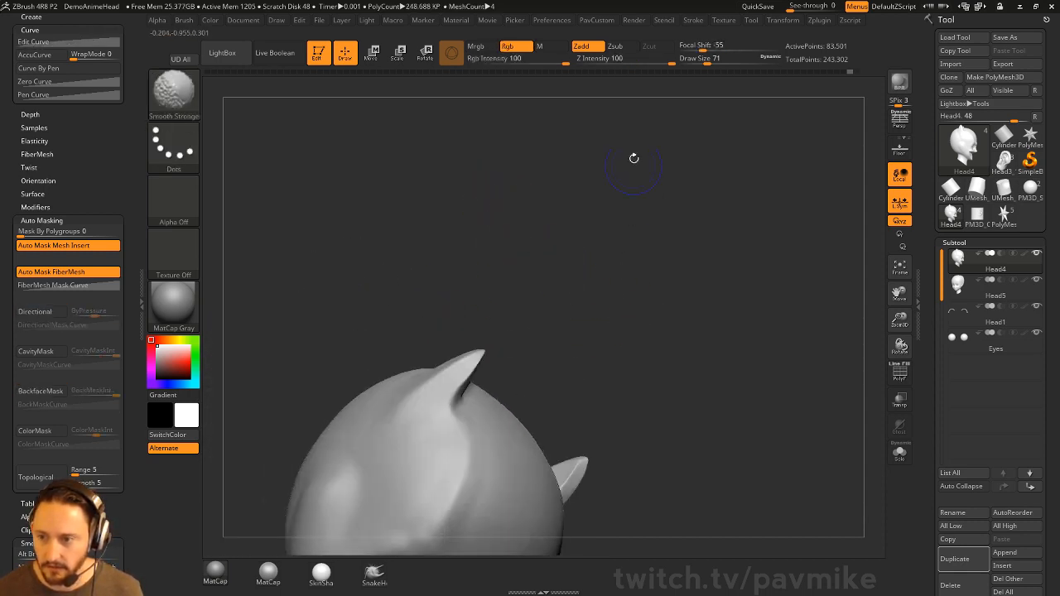
pyautogui.moveTo(629, 213); pyautogui.dragTo(604, 225, button='right')
pyautogui.keyDown('shift'); pyautogui.moveTo(466, 399); pyautogui.dragTo(445, 419); pyautogui.keyUp('shift')
pyautogui.moveTo(629, 323); pyautogui.dragTo(538, 331, button='right')
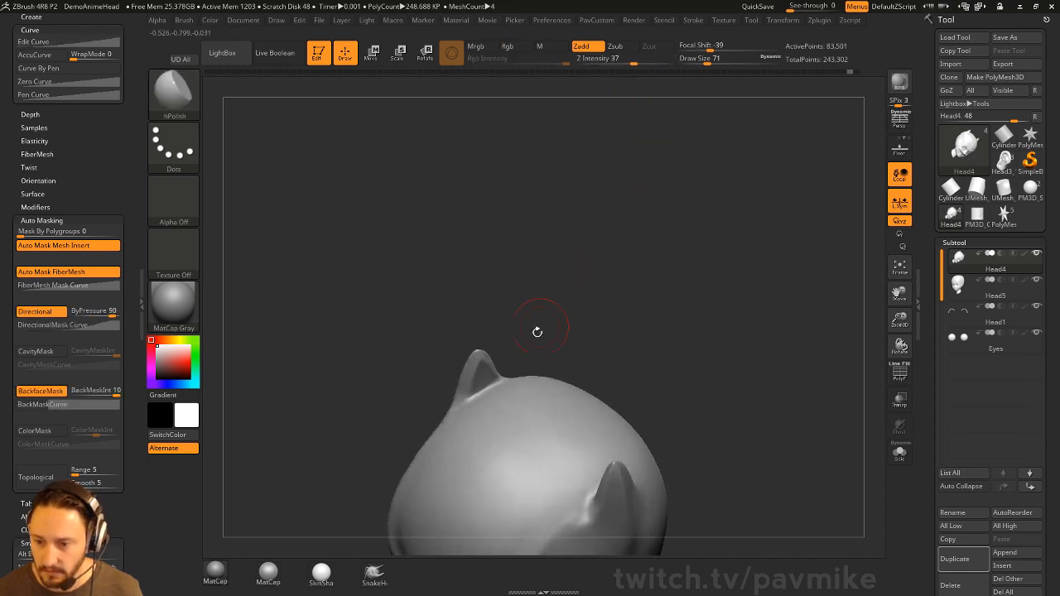
# Smooth the inner side of the ear down to its base and bring the whole head into view.
pyautogui.press('shift')
pyautogui.moveTo(651, 283); pyautogui.dragTo(588, 357, button='right')
pyautogui.keyDown('shift'); pyautogui.moveTo(472, 372); pyautogui.dragTo(483, 406); pyautogui.keyUp('shift')
pyautogui.moveTo(588, 357)
pyautogui.mouseDown(button='right')
pyautogui.moveTo(592, 310)
pyautogui.moveTo(657, 288)
pyautogui.mouseUp(button='right')
pyautogui.keyDown('alt'); pyautogui.moveTo(700, 347); pyautogui.dragTo(643, 318, button='right'); pyautogui.keyUp('alt')
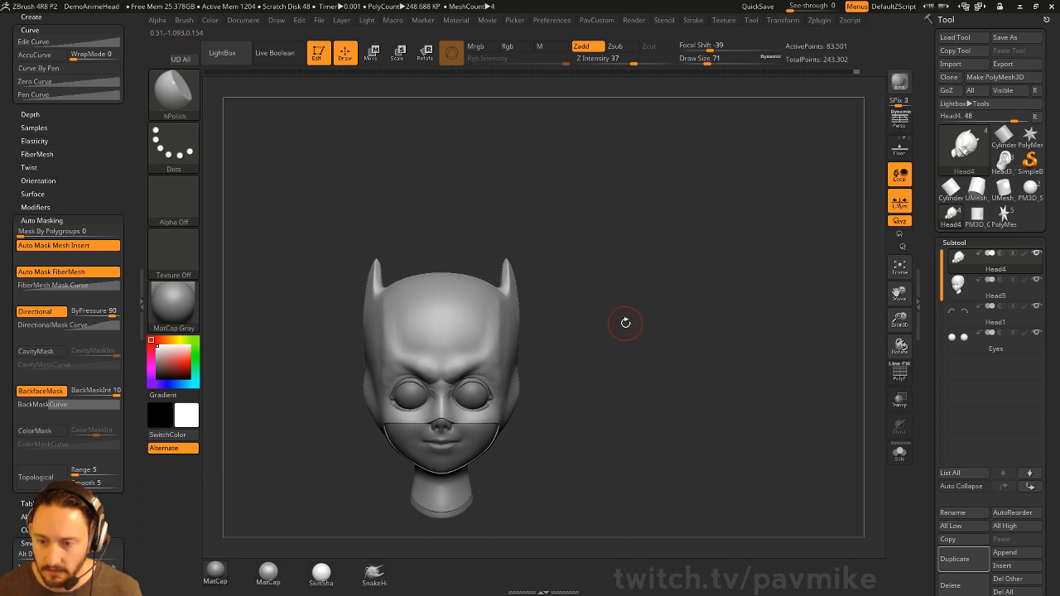
pyautogui.press('b')
pyautogui.press('s')
pyautogui.press('t')
pyautogui.press('s')
pyautogui.moveTo(625, 323)
pyautogui.mouseDown()
pyautogui.moveTo(637, 319)
pyautogui.moveTo(627, 319)
pyautogui.mouseUp()
pyautogui.moveTo(629, 315)
pyautogui.keyDown('alt'); pyautogui.mouseDown(button='right')
pyautogui.moveTo(627, 291)
pyautogui.moveTo(642, 303)
pyautogui.mouseUp(button='right'); pyautogui.keyUp('alt')
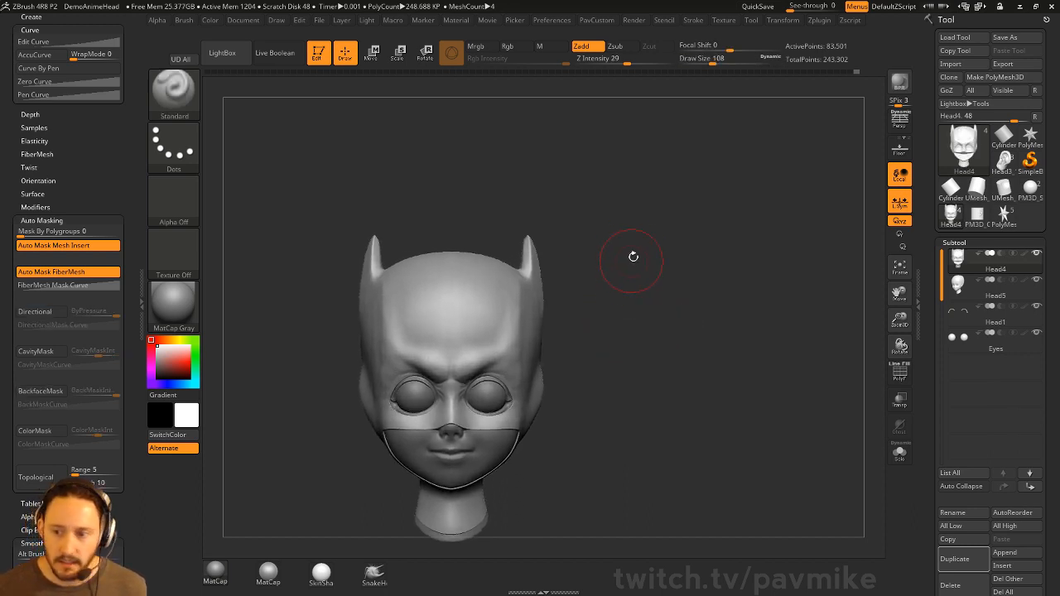
# Adjust the shape of the pointed ears from the front and side with the Move brush at draw sizes 97 and 77.
pyautogui.moveTo(633, 257)
pyautogui.keyDown('alt'); pyautogui.mouseDown(button='right')
pyautogui.moveTo(618, 282)
pyautogui.moveTo(536, 294)
pyautogui.mouseUp(button='right'); pyautogui.keyUp('alt')
pyautogui.press('b')
pyautogui.press('m')
pyautogui.press('v')
pyautogui.press('s')
pyautogui.moveTo(512, 301); pyautogui.dragTo(508, 302)
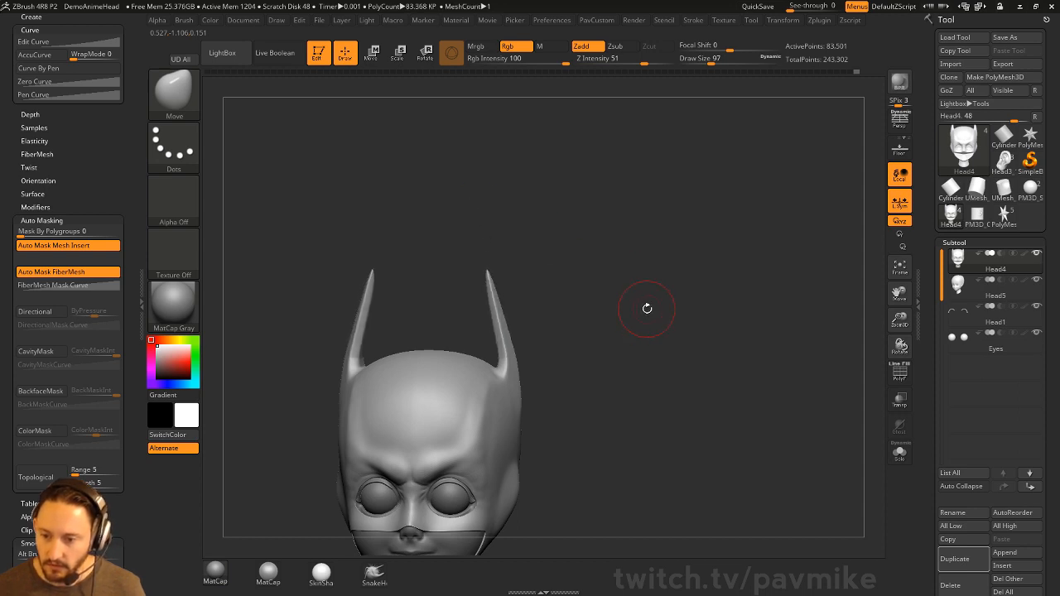
pyautogui.moveTo(649, 308); pyautogui.dragTo(495, 359, button='right')
pyautogui.moveTo(557, 318); pyautogui.dragTo(564, 313, button='right')
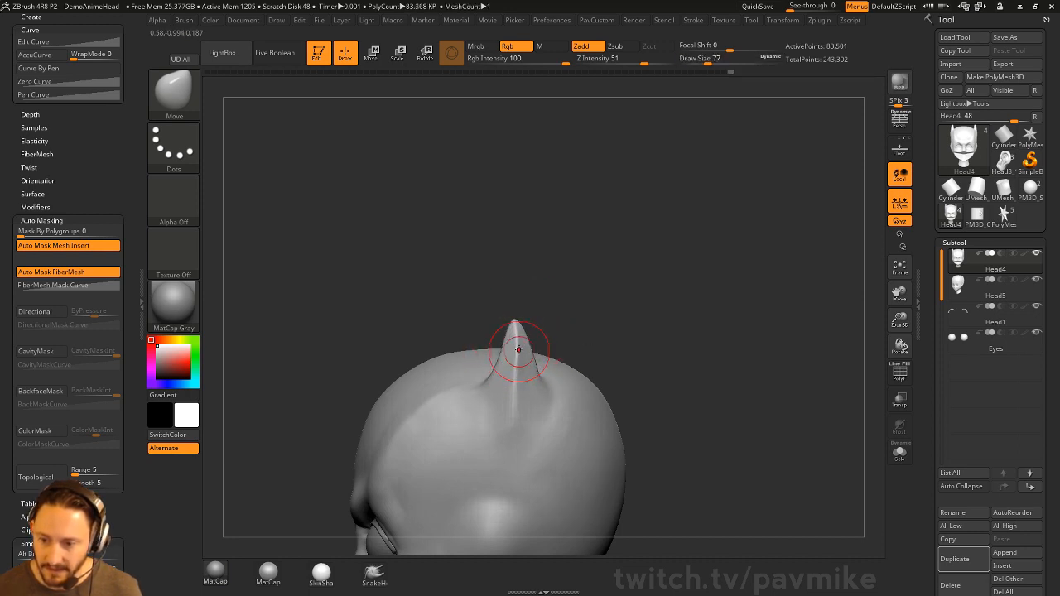
pyautogui.moveTo(637, 320)
pyautogui.mouseDown(button='right')
pyautogui.moveTo(594, 294)
pyautogui.moveTo(679, 293)
pyautogui.moveTo(660, 335)
pyautogui.moveTo(687, 253)
pyautogui.moveTo(737, 348)
pyautogui.mouseUp(button='right')
# Raise the mask to subdivision level 4 and smooth its lower edge over the cheek with Smooth Stronger at draw size 51.
pyautogui.press('b')
pyautogui.press('s')
pyautogui.press('t')
pyautogui.keyDown('alt'); pyautogui.moveTo(759, 384); pyautogui.dragTo(771, 285, button='right'); pyautogui.keyUp('alt')
pyautogui.moveTo(927, 522); pyautogui.dragTo(927, 293)
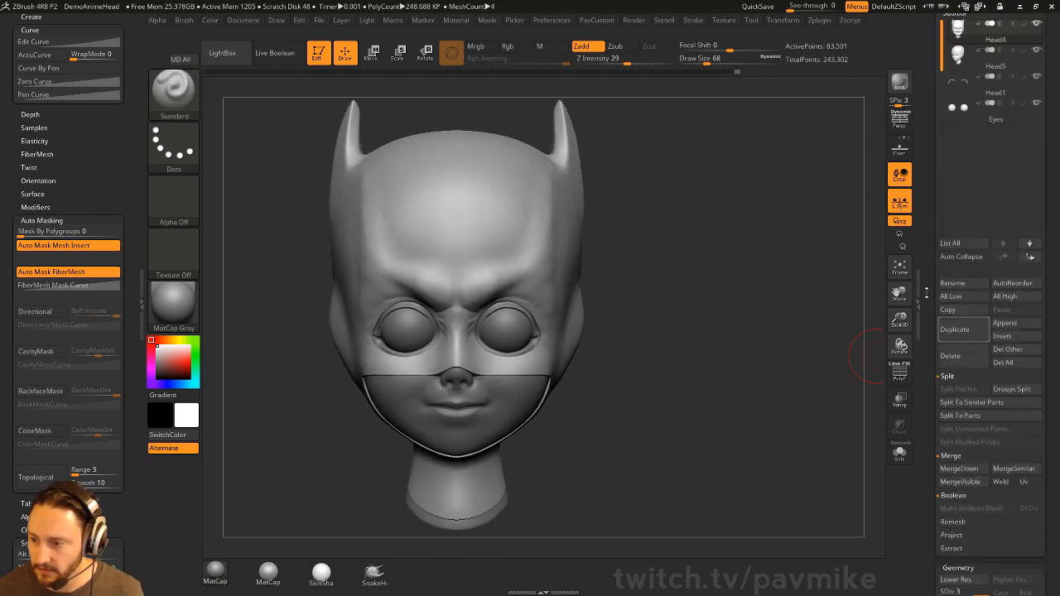
pyautogui.moveTo(940, 571); pyautogui.dragTo(948, 267)
pyautogui.moveTo(509, 379)
pyautogui.mouseDown(button='right')
pyautogui.moveTo(722, 310)
pyautogui.moveTo(735, 390)
pyautogui.moveTo(648, 411)
pyautogui.moveTo(750, 339)
pyautogui.moveTo(750, 290)
pyautogui.mouseUp(button='right')
pyautogui.press('d')
pyautogui.press('s')
pyautogui.press('shift')
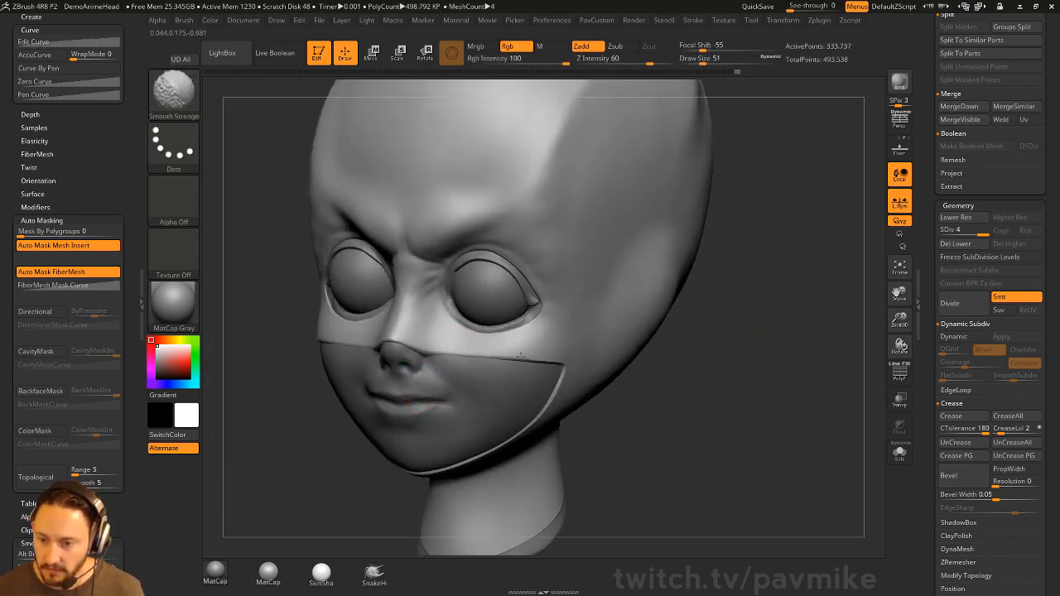
pyautogui.moveTo(705, 403); pyautogui.dragTo(717, 257)
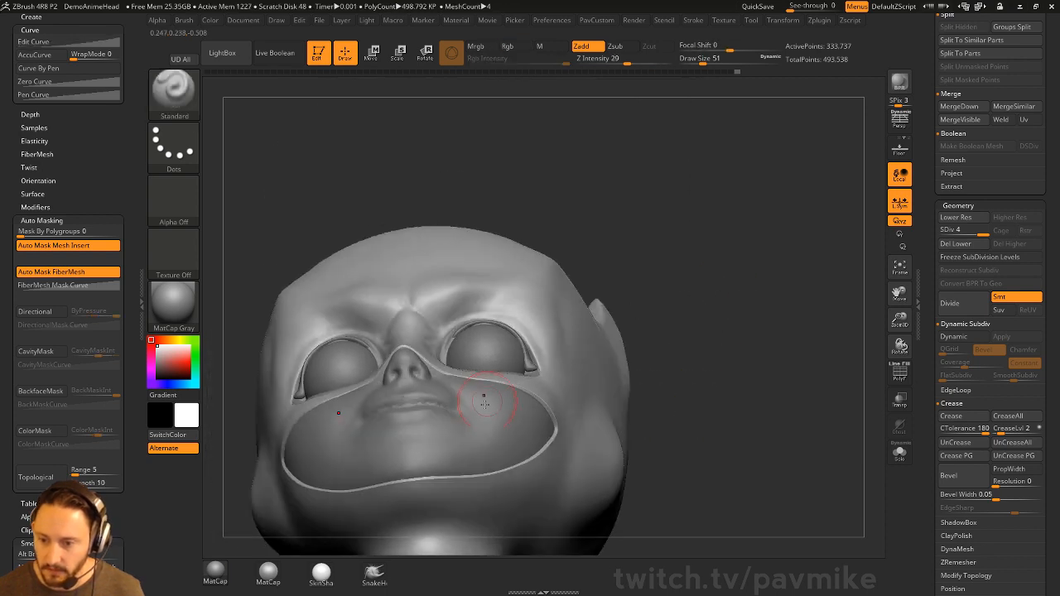
# Adjust the mask's edge over the cheeks from below with the Move brush, and return to the Standard brush.
pyautogui.press('s')
pyautogui.press('b')
pyautogui.press('m')
pyautogui.press('v')
pyautogui.moveTo(485, 403)
pyautogui.mouseDown()
pyautogui.moveTo(713, 279)
pyautogui.moveTo(688, 377)
pyautogui.moveTo(787, 372)
pyautogui.moveTo(731, 383)
pyautogui.moveTo(727, 353)
pyautogui.moveTo(762, 365)
pyautogui.mouseUp()
pyautogui.press('b')
pyautogui.press('s')
pyautogui.press('t')
pyautogui.press('s')
pyautogui.moveTo(726, 378); pyautogui.dragTo(707, 378)
# Select the Head5 subtool and reshape the area beneath the eyes with the Move brush at draw size 87.
pyautogui.keyDown('alt'); pyautogui.click(500, 354); pyautogui.keyUp('alt')
pyautogui.moveTo(729, 273)
pyautogui.keyDown('alt'); pyautogui.mouseDown()
pyautogui.moveTo(798, 328)
pyautogui.moveTo(805, 382)
pyautogui.moveTo(612, 382)
pyautogui.mouseUp(); pyautogui.keyUp('alt')
pyautogui.keyDown('alt'); pyautogui.click(548, 369); pyautogui.keyUp('alt')
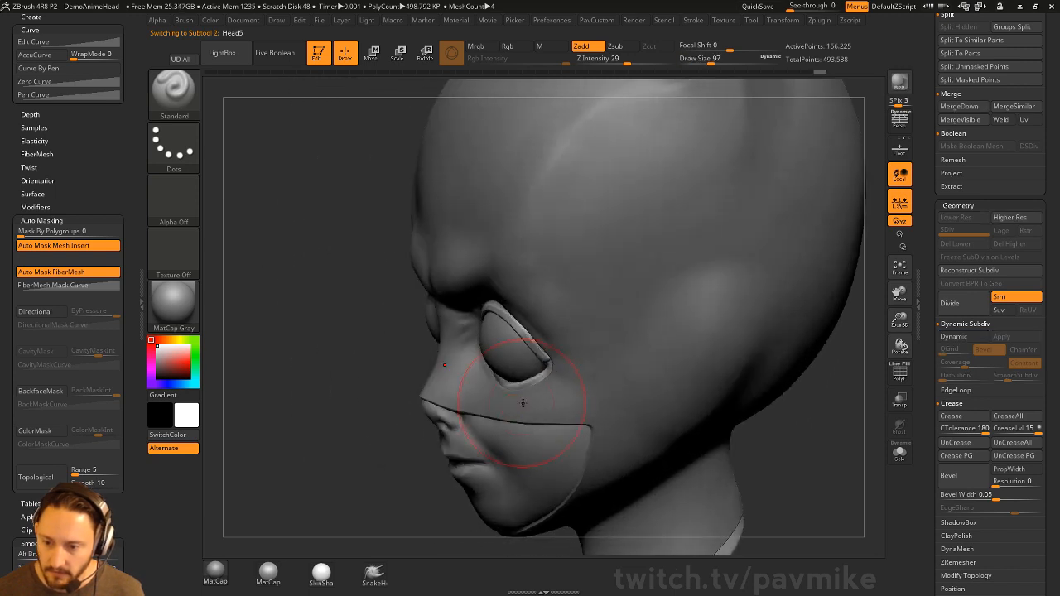
pyautogui.press('b')
pyautogui.press('m')
pyautogui.press('v')
pyautogui.moveTo(407, 409); pyautogui.dragTo(514, 387)
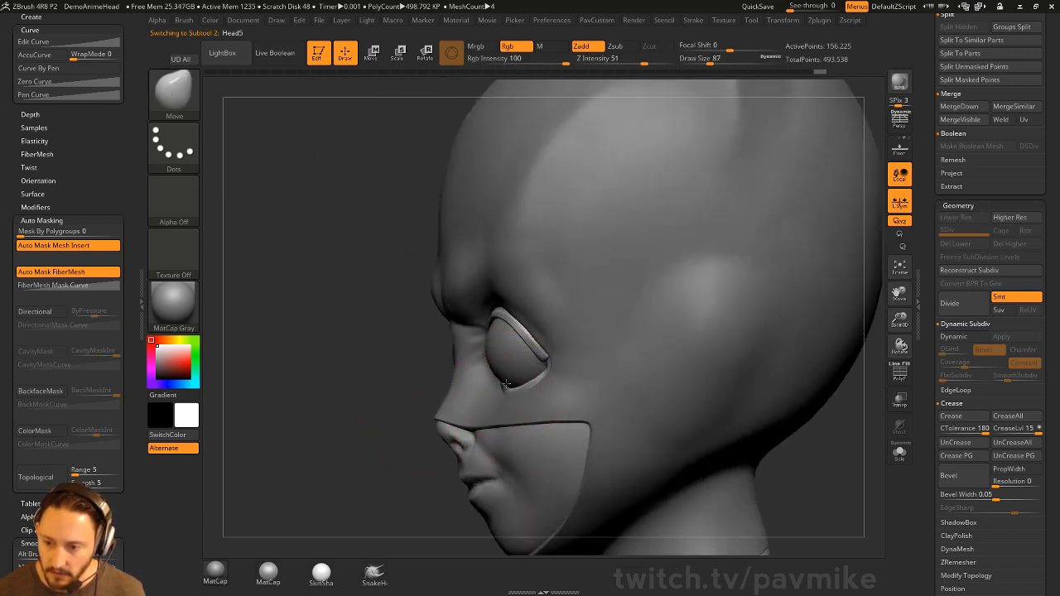
pyautogui.moveTo(363, 455); pyautogui.dragTo(535, 404)
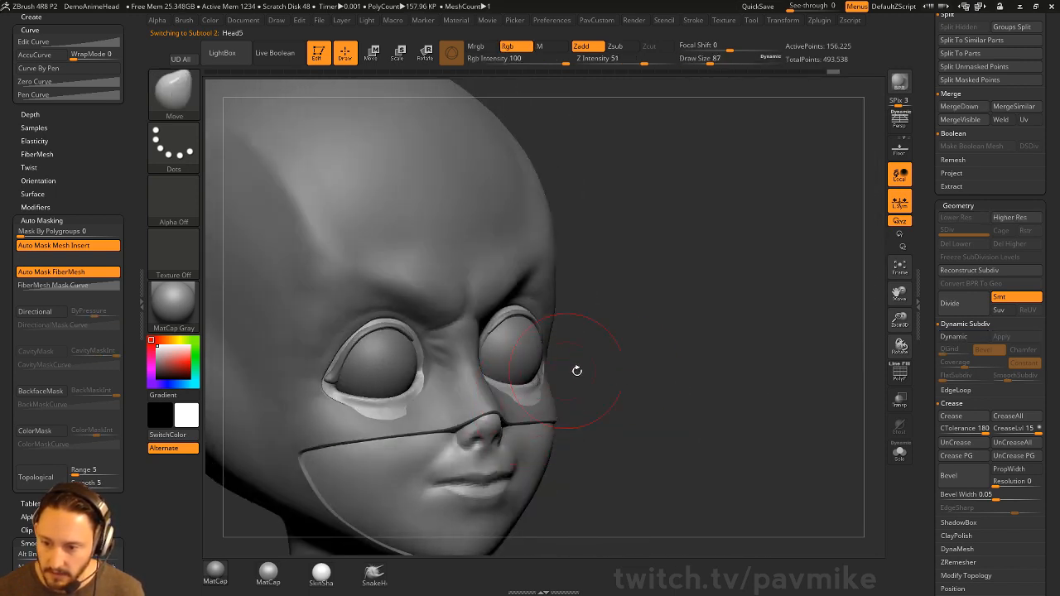
pyautogui.moveTo(578, 371)
pyautogui.mouseDown()
pyautogui.moveTo(575, 395)
pyautogui.moveTo(635, 294)
pyautogui.moveTo(564, 240)
pyautogui.moveTo(537, 323)
pyautogui.moveTo(535, 415)
pyautogui.mouseUp()
# Select the Head4 mask and adjust the outer corners of its eye openings with the Move brush at draw size 68.
pyautogui.press('b')
pyautogui.press('s')
pyautogui.press('t')
pyautogui.keyDown('alt'); pyautogui.click(506, 232); pyautogui.keyUp('alt')
pyautogui.press('b')
pyautogui.press('m')
pyautogui.press('v')
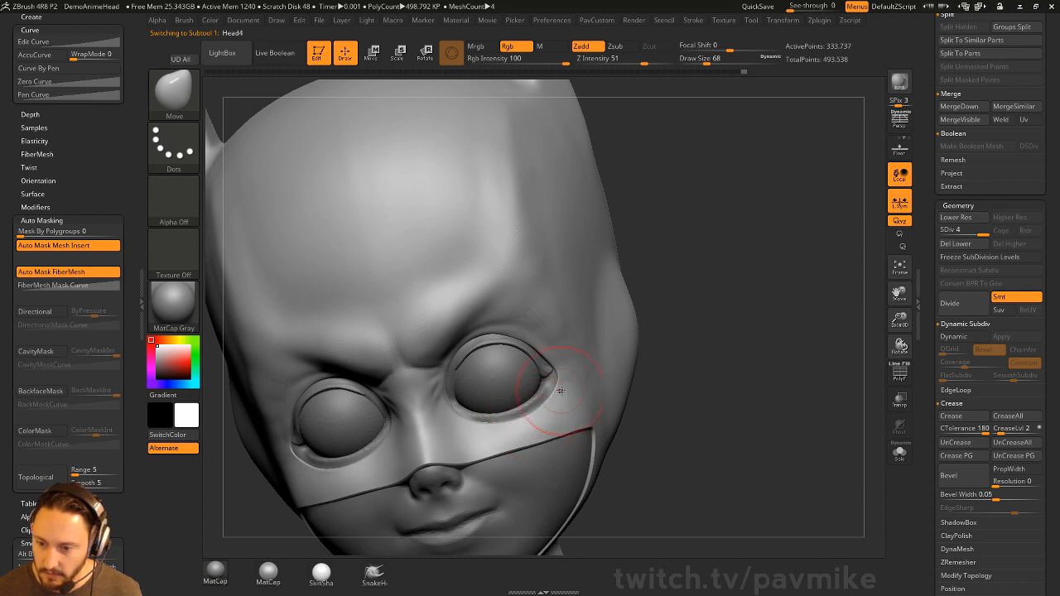
pyautogui.moveTo(748, 363)
pyautogui.mouseDown()
pyautogui.moveTo(710, 367)
pyautogui.moveTo(778, 366)
pyautogui.moveTo(734, 365)
pyautogui.moveTo(715, 340)
pyautogui.moveTo(732, 339)
pyautogui.moveTo(731, 349)
pyautogui.moveTo(729, 330)
pyautogui.mouseUp()
# Return to the Standard brush and subdivide the mask to level 5.
pyautogui.press('b')
pyautogui.press('s')
pyautogui.press('t')
pyautogui.hotkey('ctrl', 'd')
pyautogui.moveTo(729, 330); pyautogui.dragTo(775, 333)
# Refine the inner corners of the mask's eye openings with DamStandard and smoothing at draw sizes 23 and 37.
pyautogui.press('s')
pyautogui.moveTo(421, 423); pyautogui.dragTo(416, 423)
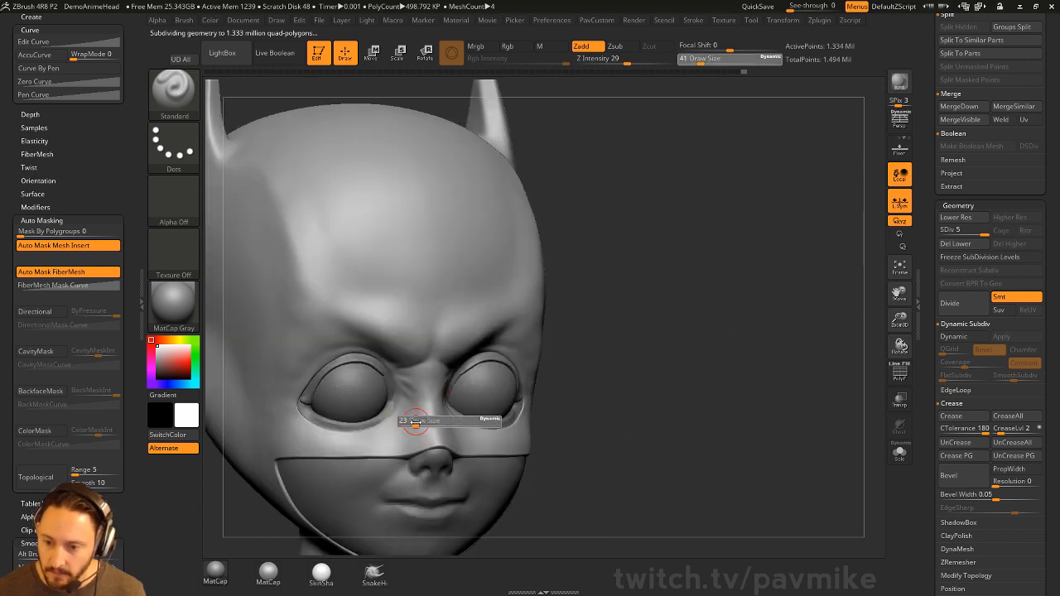
pyautogui.moveTo(691, 348)
pyautogui.keyDown('alt'); pyautogui.mouseDown()
pyautogui.moveTo(691, 320)
pyautogui.moveTo(715, 320)
pyautogui.mouseUp(); pyautogui.keyUp('alt')
pyautogui.press('b')
pyautogui.press('d')
pyautogui.press('s')
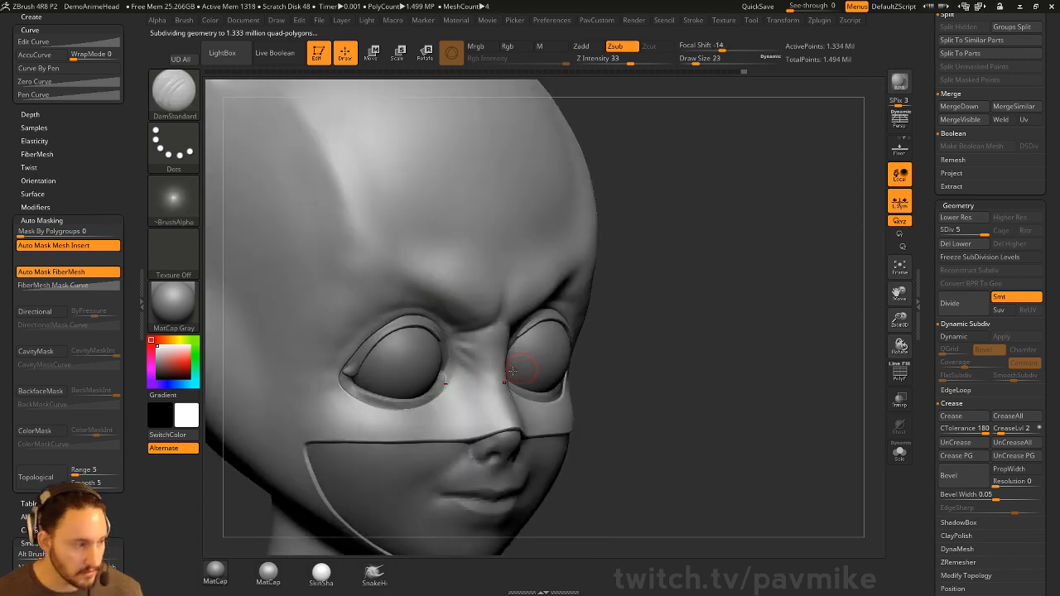
pyautogui.press('s')
pyautogui.moveTo(476, 404); pyautogui.dragTo(467, 406)
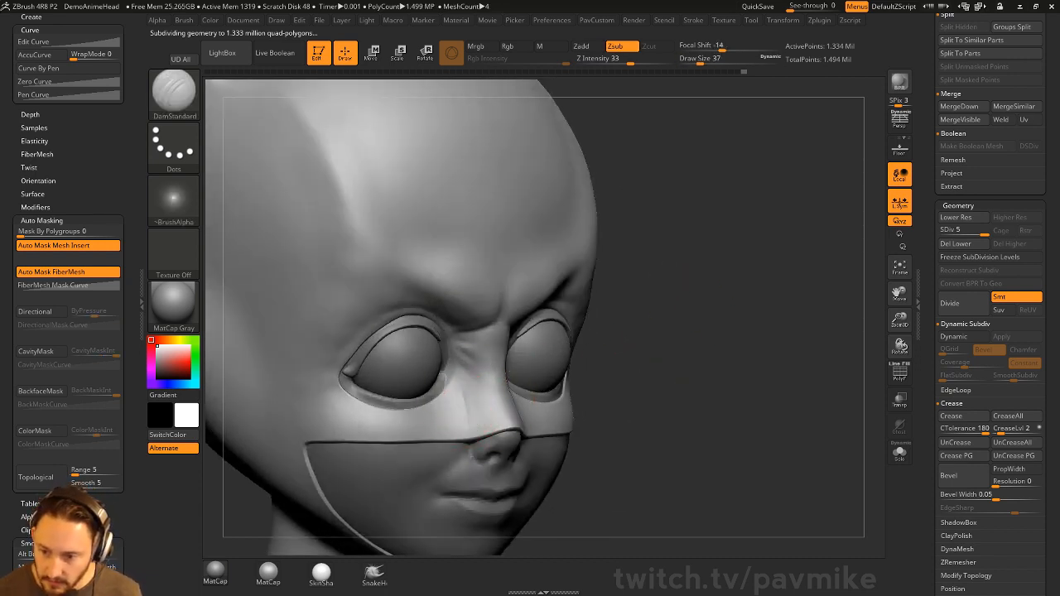
pyautogui.moveTo(687, 381); pyautogui.dragTo(519, 383)
# Switch to the Standard brush at draw size 18 and select the Eyes subtool from the front view.
pyautogui.moveTo(779, 352)
pyautogui.keyDown('shift'); pyautogui.mouseDown()
pyautogui.moveTo(853, 344)
pyautogui.moveTo(634, 357)
pyautogui.mouseUp(); pyautogui.keyUp('shift')
pyautogui.keyDown('shift'); pyautogui.moveTo(816, 351); pyautogui.dragTo(862, 351); pyautogui.keyUp('shift')
pyautogui.press('b')
pyautogui.press('s')
pyautogui.press('t')
pyautogui.press('s')
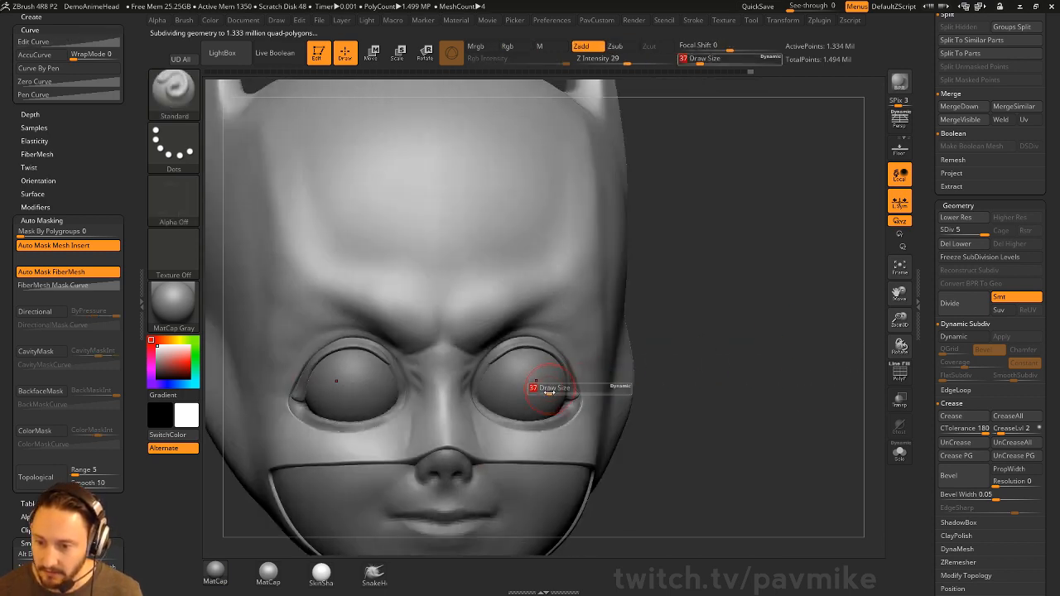
pyautogui.moveTo(549, 392); pyautogui.dragTo(543, 392)
pyautogui.keyDown('alt'); pyautogui.click(544, 392); pyautogui.keyUp('alt')
pyautogui.keyDown('shift'); pyautogui.moveTo(718, 312); pyautogui.dragTo(738, 317); pyautogui.keyUp('shift')
pyautogui.keyDown('alt'); pyautogui.click(512, 355); pyautogui.keyUp('alt')
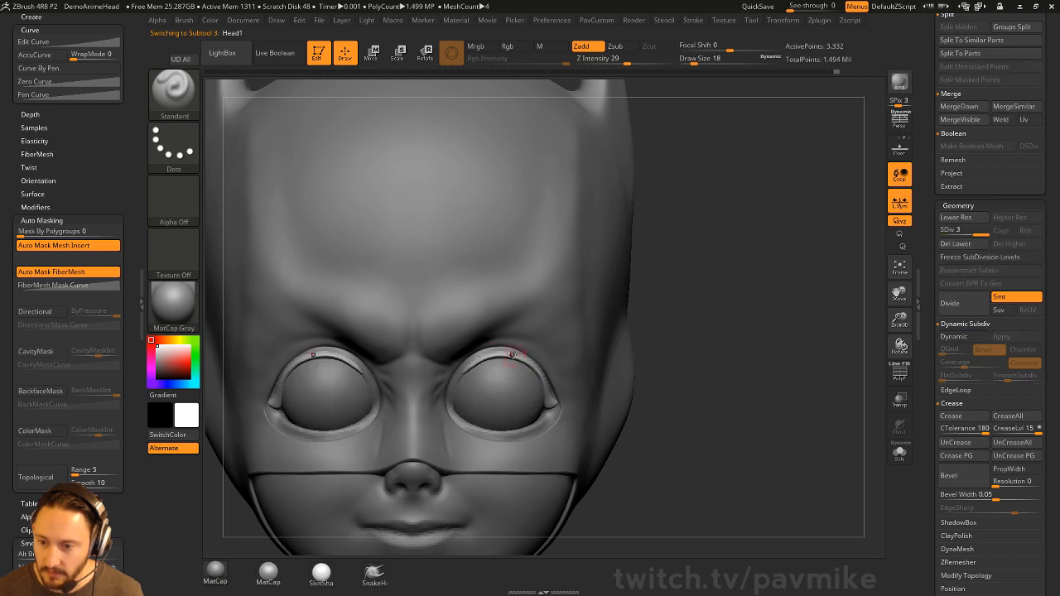
pyautogui.keyDown('alt'); pyautogui.click(526, 398); pyautogui.keyUp('alt')
# Nudge the eyes slightly in side view with the Move transform, and return to Draw mode at draw size 23.
pyautogui.keyDown('alt'); pyautogui.moveTo(722, 371); pyautogui.dragTo(730, 318); pyautogui.keyUp('alt')
pyautogui.moveTo(929, 281); pyautogui.dragTo(909, 438)
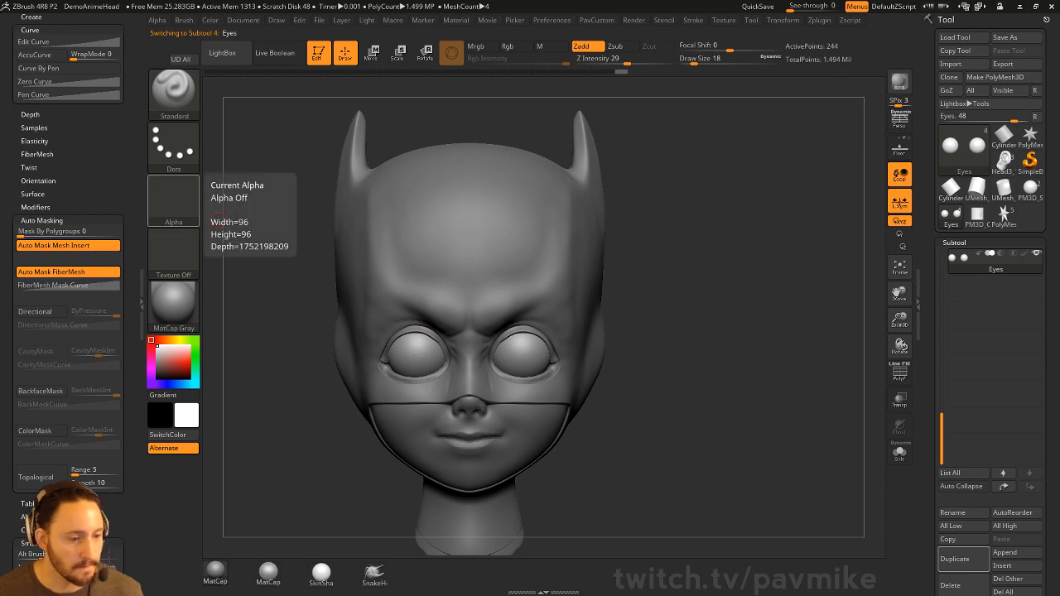
pyautogui.moveTo(807, 314)
pyautogui.mouseDown()
pyautogui.moveTo(726, 356)
pyautogui.moveTo(813, 343)
pyautogui.mouseUp()
pyautogui.press('s')
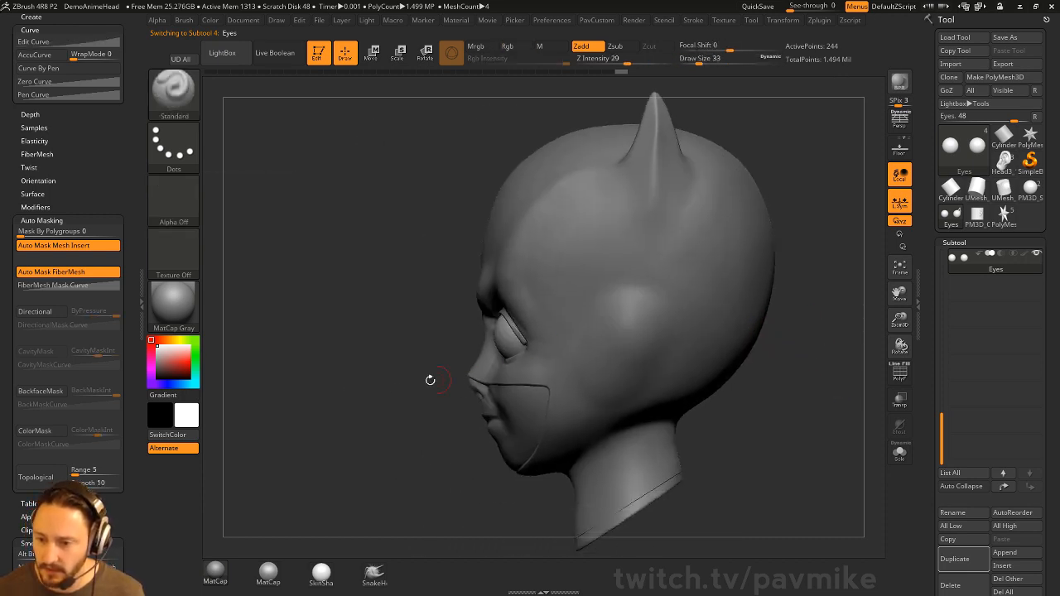
pyautogui.keyDown('alt'); pyautogui.moveTo(430, 380); pyautogui.dragTo(448, 414); pyautogui.keyUp('alt')
pyautogui.press('w')
pyautogui.moveTo(602, 290); pyautogui.dragTo(608, 290)
pyautogui.press('q')
pyautogui.moveTo(323, 432)
pyautogui.keyDown('alt'); pyautogui.mouseDown()
pyautogui.moveTo(717, 367)
pyautogui.moveTo(701, 367)
pyautogui.mouseUp(); pyautogui.keyUp('alt')
pyautogui.press('s')
pyautogui.press('[')
pyautogui.keyDown('alt'); pyautogui.moveTo(720, 403); pyautogui.dragTo(679, 357); pyautogui.keyUp('alt')
# Quick-save the project and cut off the bottom rim of Head5's neck along a slanted line with TrimCurve in side view.
pyautogui.keyDown('alt'); pyautogui.click(508, 456); pyautogui.keyUp('alt')
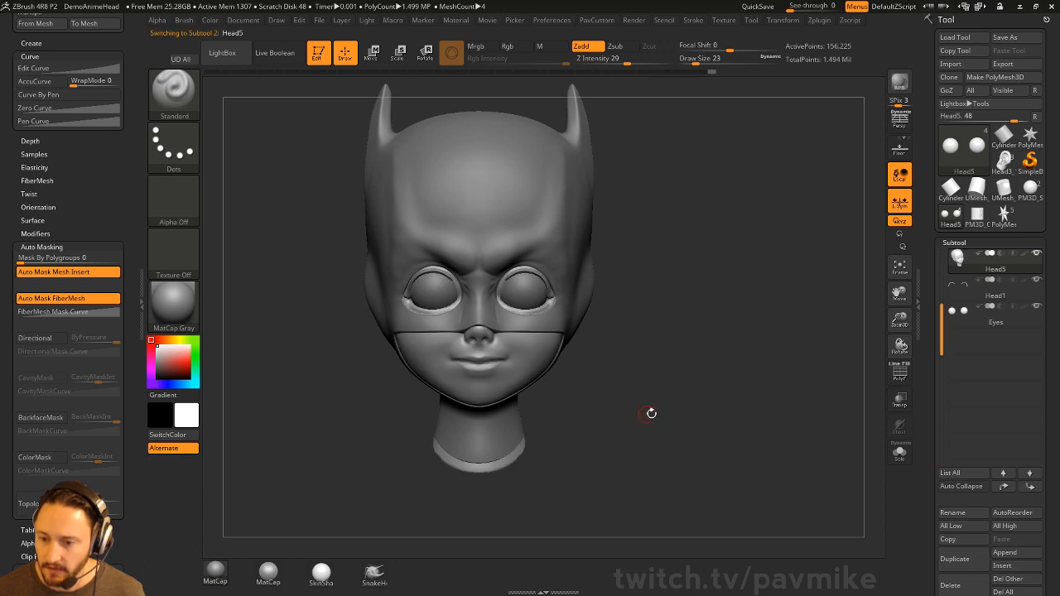
pyautogui.keyDown('shift'); pyautogui.moveTo(651, 414); pyautogui.dragTo(611, 416); pyautogui.keyUp('shift')
pyautogui.keyDown('ctrl'); pyautogui.keyDown('shift'); pyautogui.click(182, 93); pyautogui.keyUp('shift'); pyautogui.keyUp('ctrl')
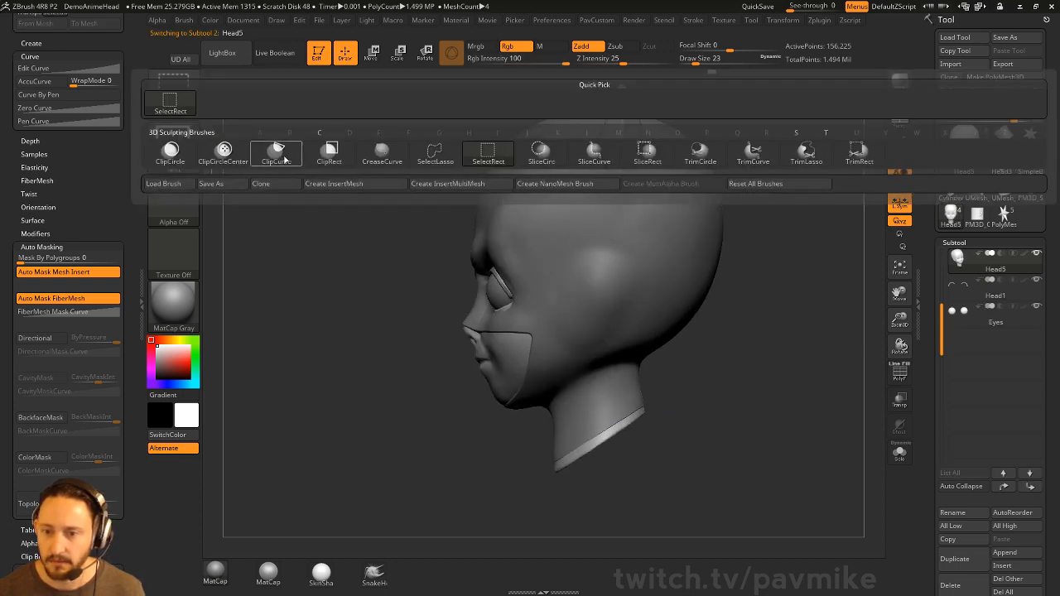
pyautogui.keyDown('ctrl'); pyautogui.keyDown('shift'); pyautogui.click(182, 105); pyautogui.keyUp('shift'); pyautogui.keyUp('ctrl')
pyautogui.keyDown('ctrl'); pyautogui.keyDown('shift'); pyautogui.click(176, 93); pyautogui.keyUp('shift'); pyautogui.keyUp('ctrl')
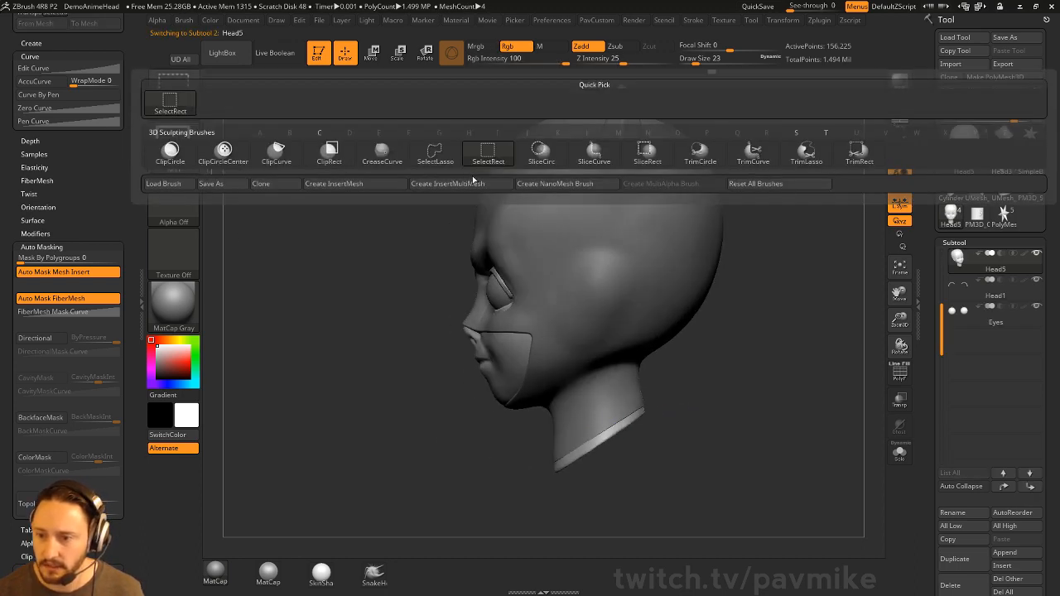
pyautogui.keyDown('ctrl'); pyautogui.keyDown('shift'); pyautogui.click(753, 153); pyautogui.keyUp('shift'); pyautogui.keyUp('ctrl')
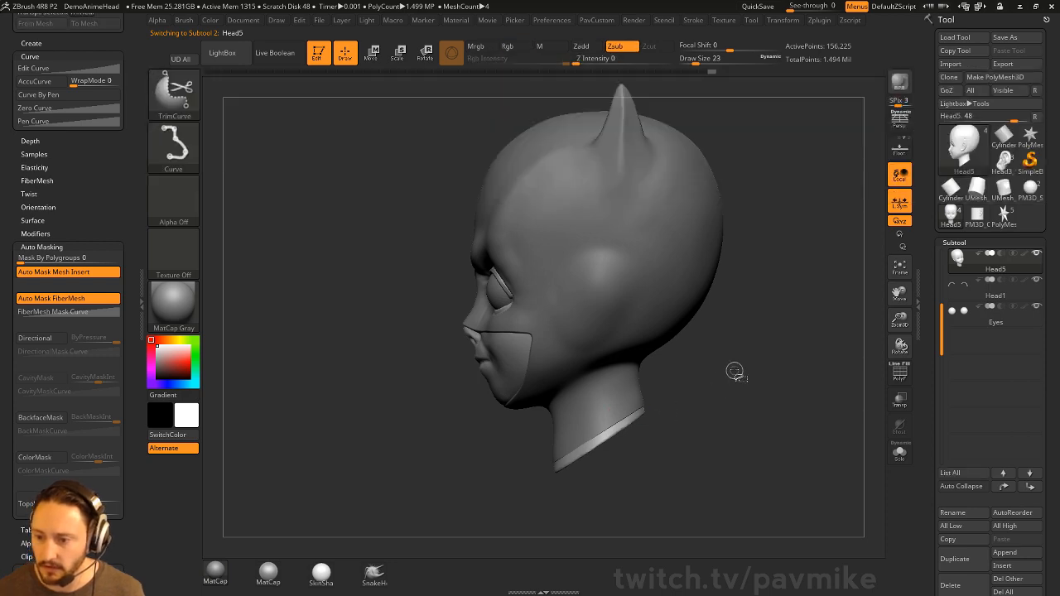
pyautogui.click(758, 7)
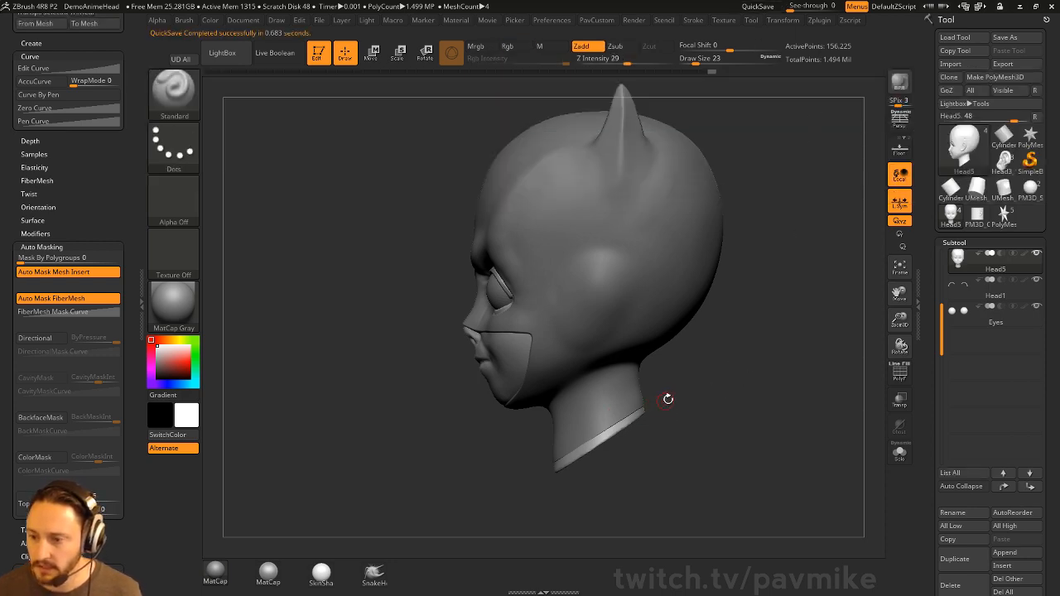
pyautogui.moveTo(716, 360)
pyautogui.keyDown('ctrl'); pyautogui.keyDown('shift'); pyautogui.mouseDown()
pyautogui.moveTo(449, 543)
pyautogui.moveTo(450, 522)
pyautogui.mouseUp(); pyautogui.keyUp('shift'); pyautogui.keyUp('ctrl')
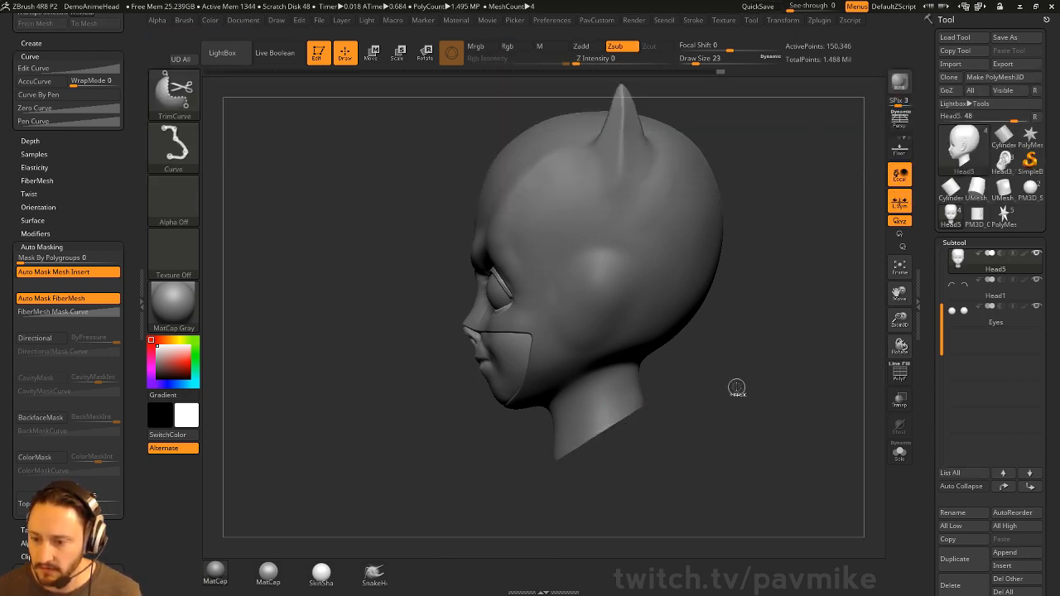